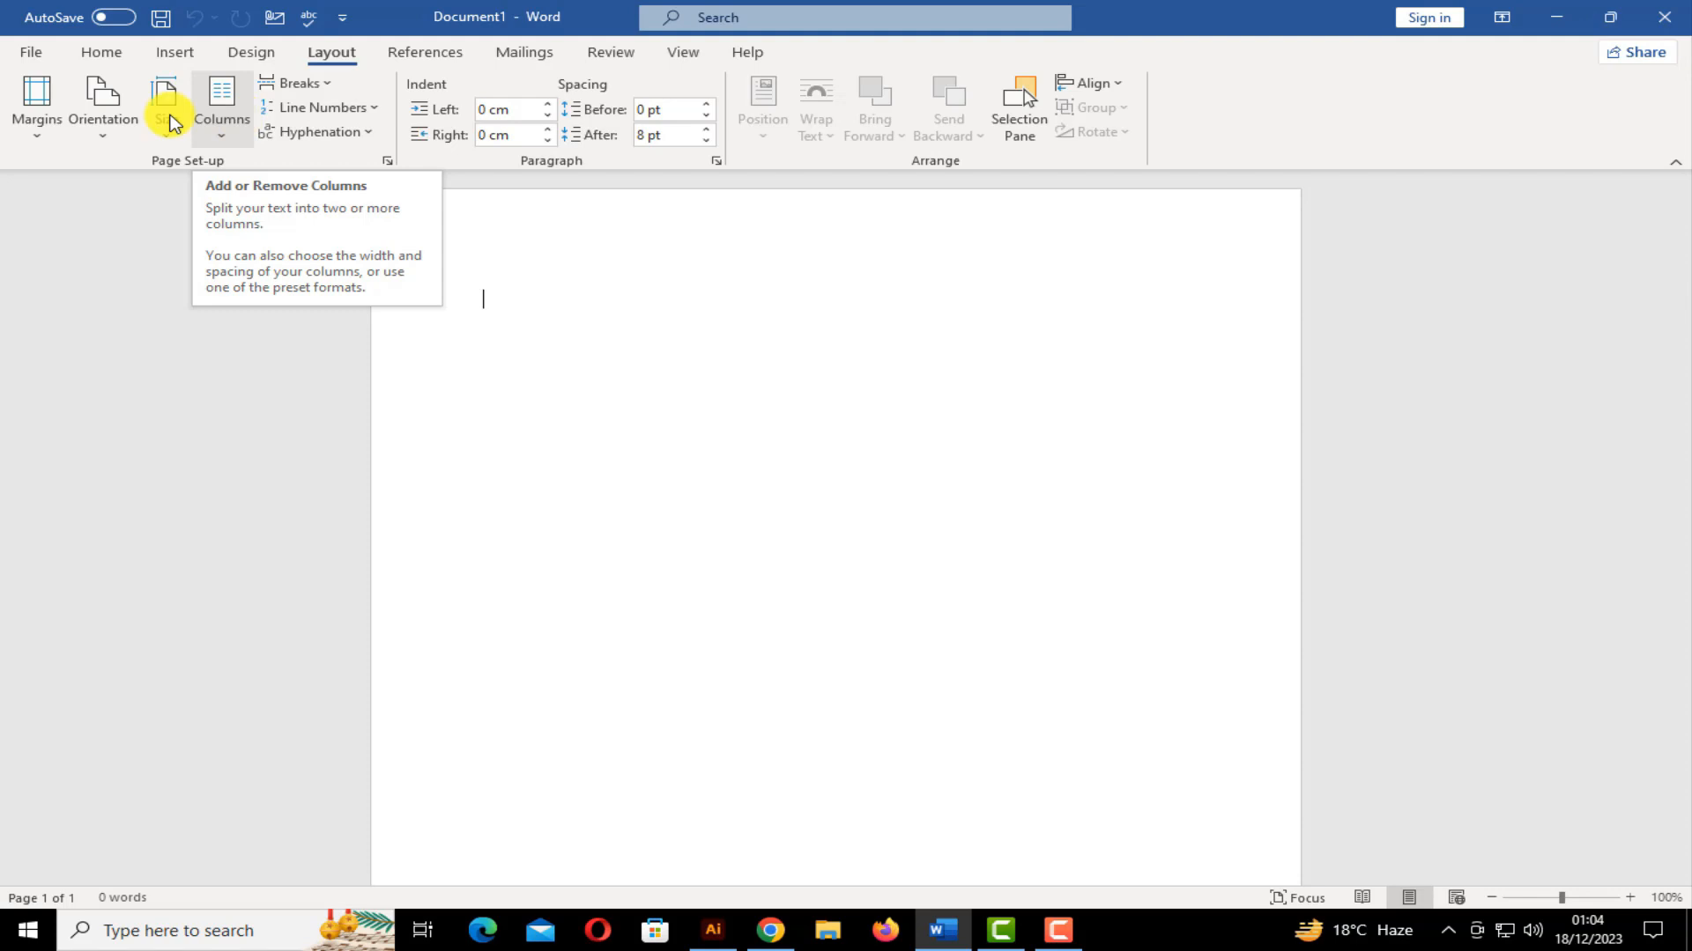
click(167, 112)
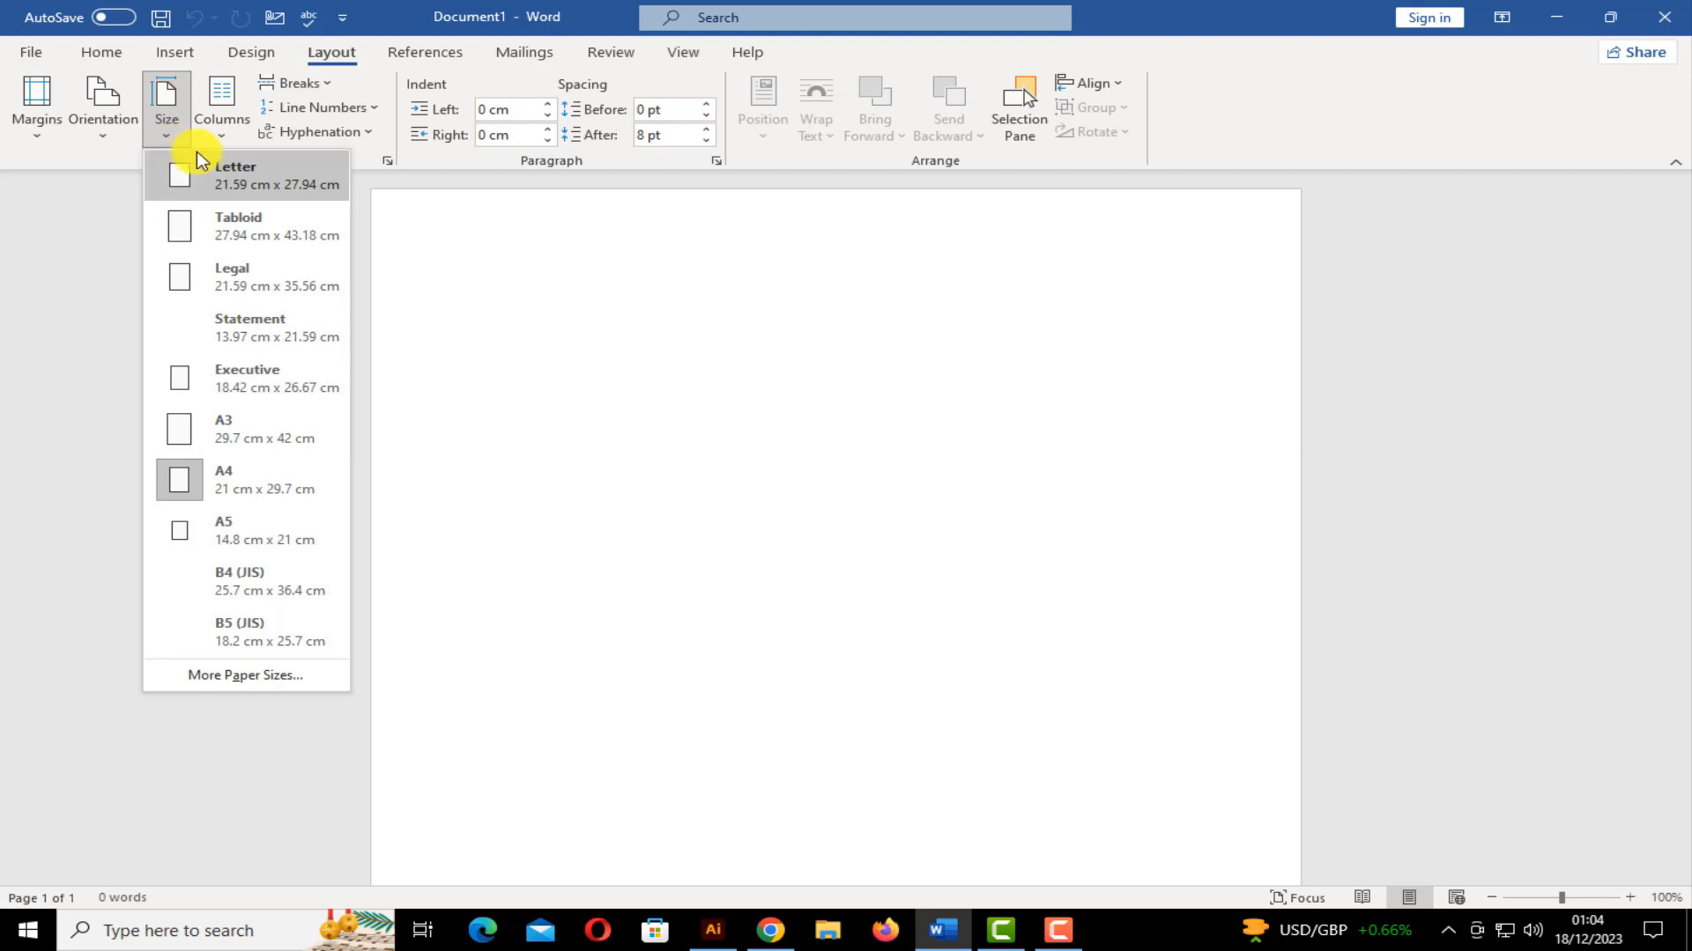
click(150, 129)
click(37, 134)
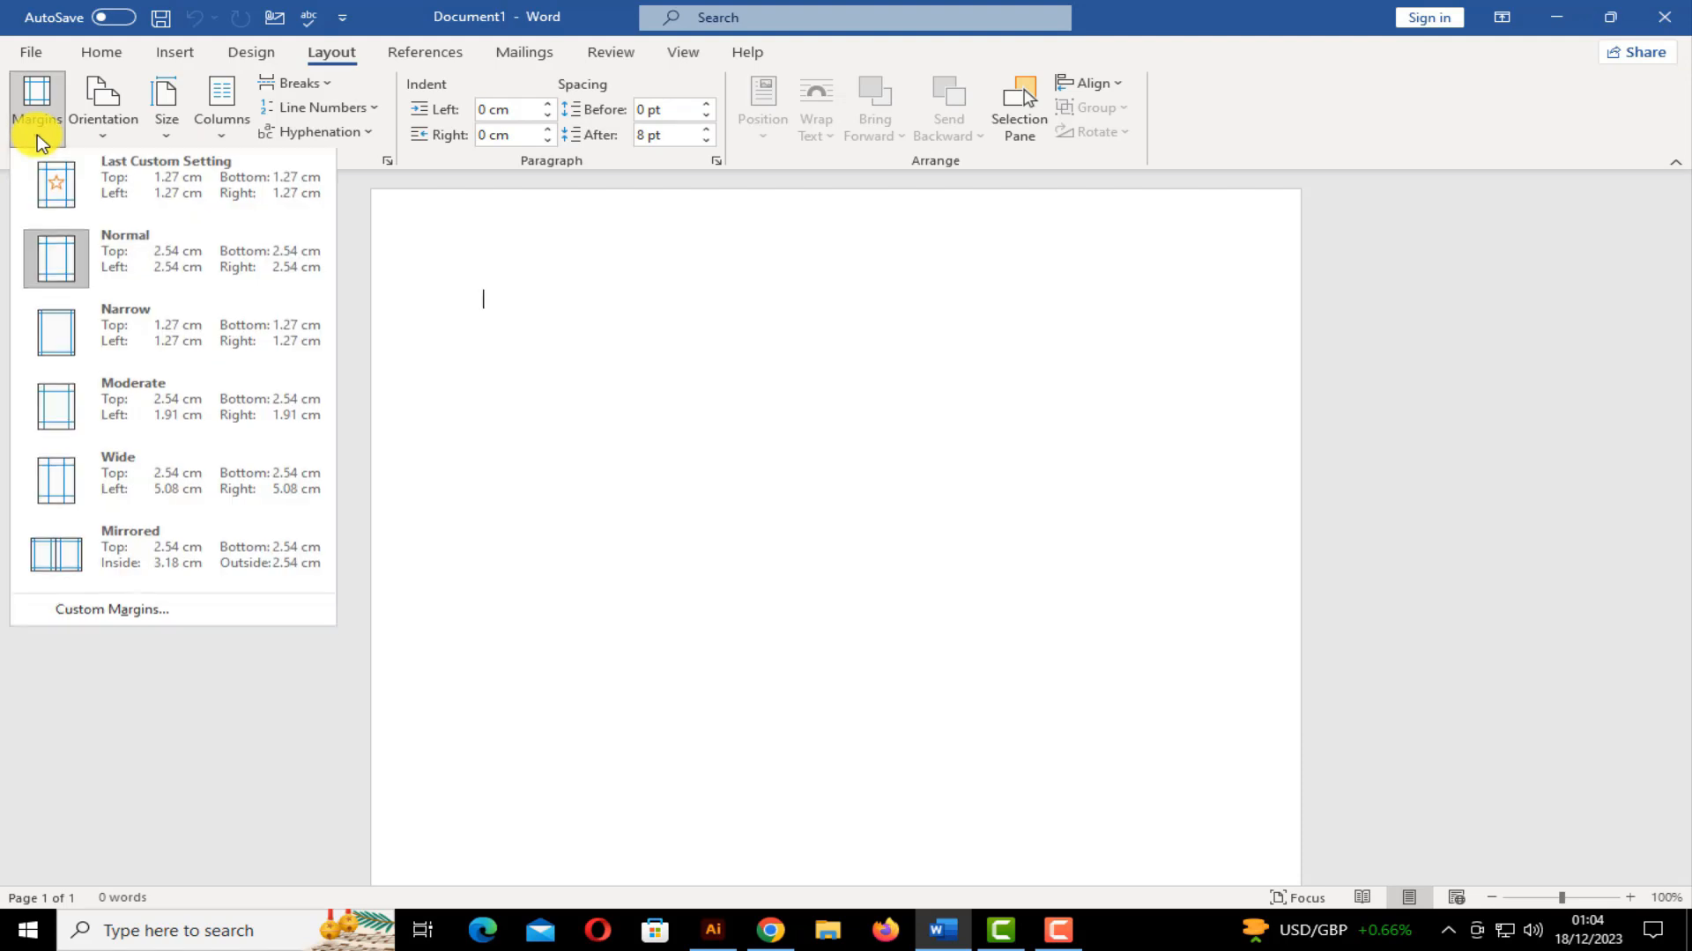
Fill the blank document with ten paragraphs of sample text using the RAND(10) function
click(490, 298)
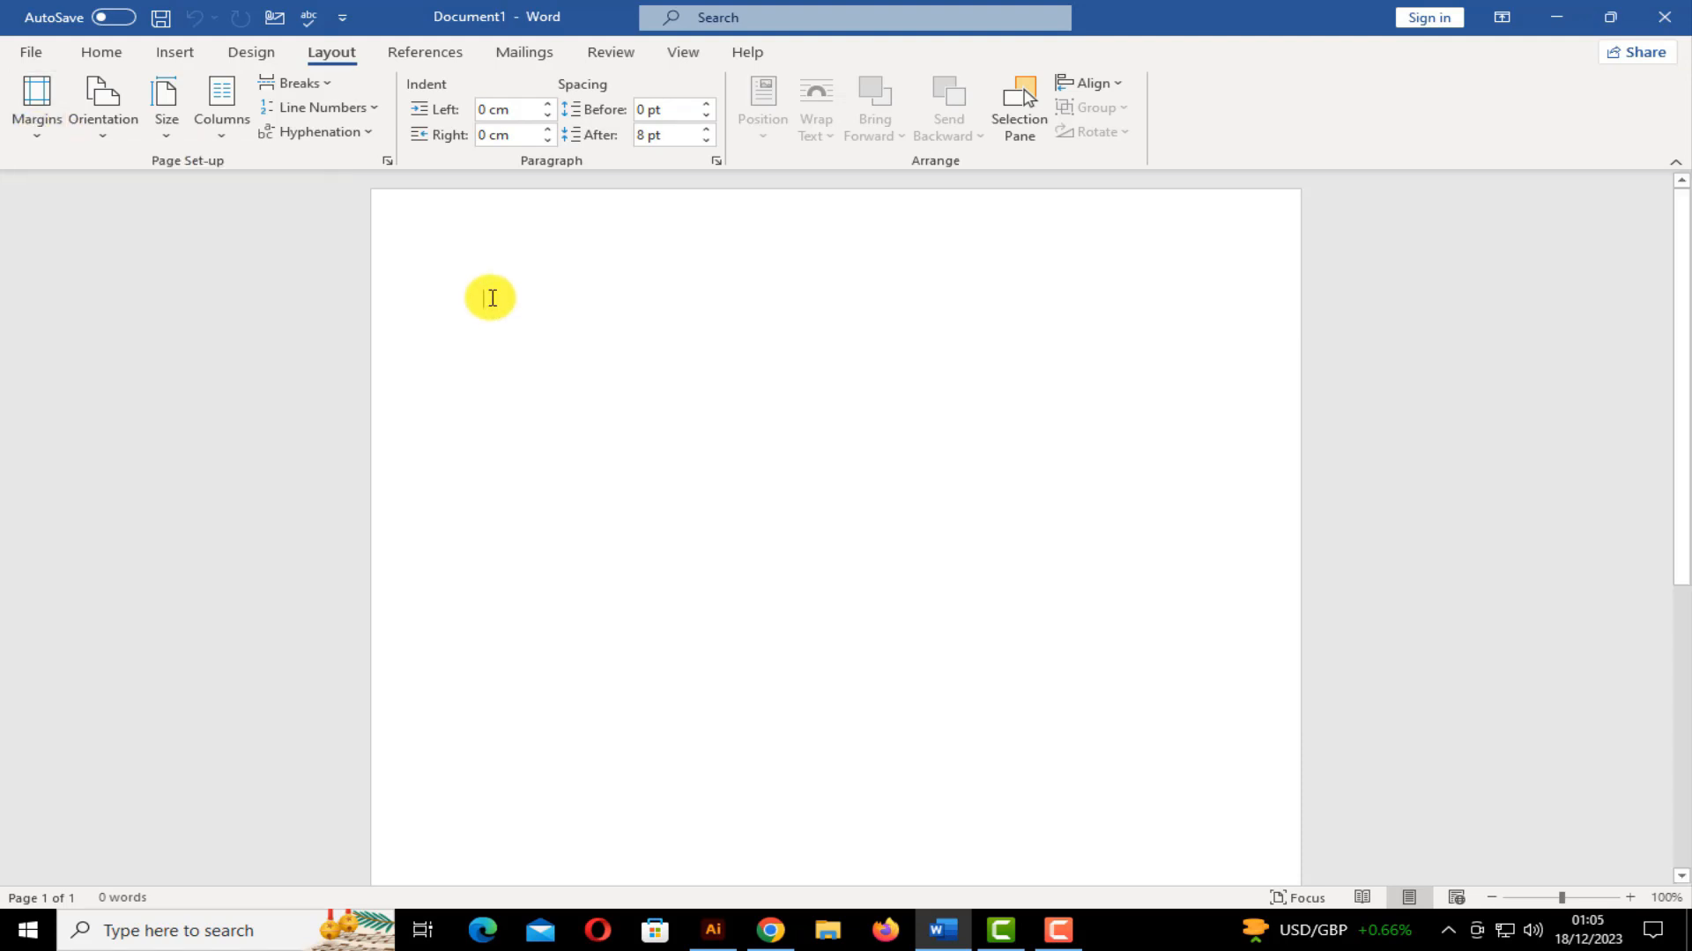
text(RAND)
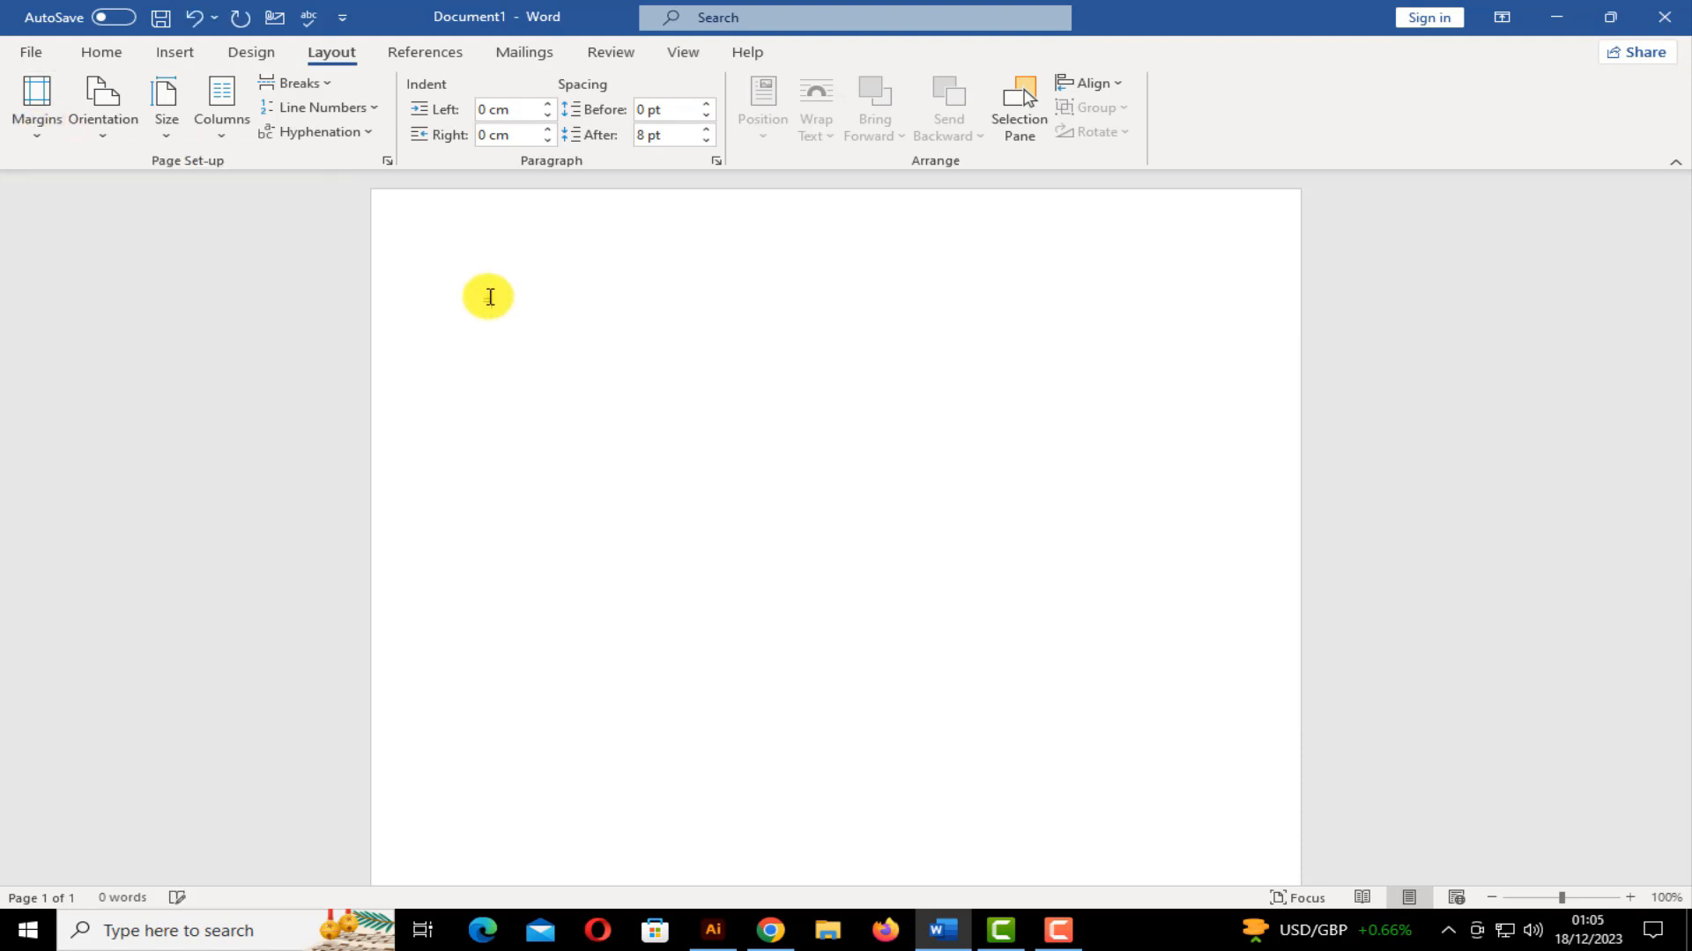
text((10))
key(Return)
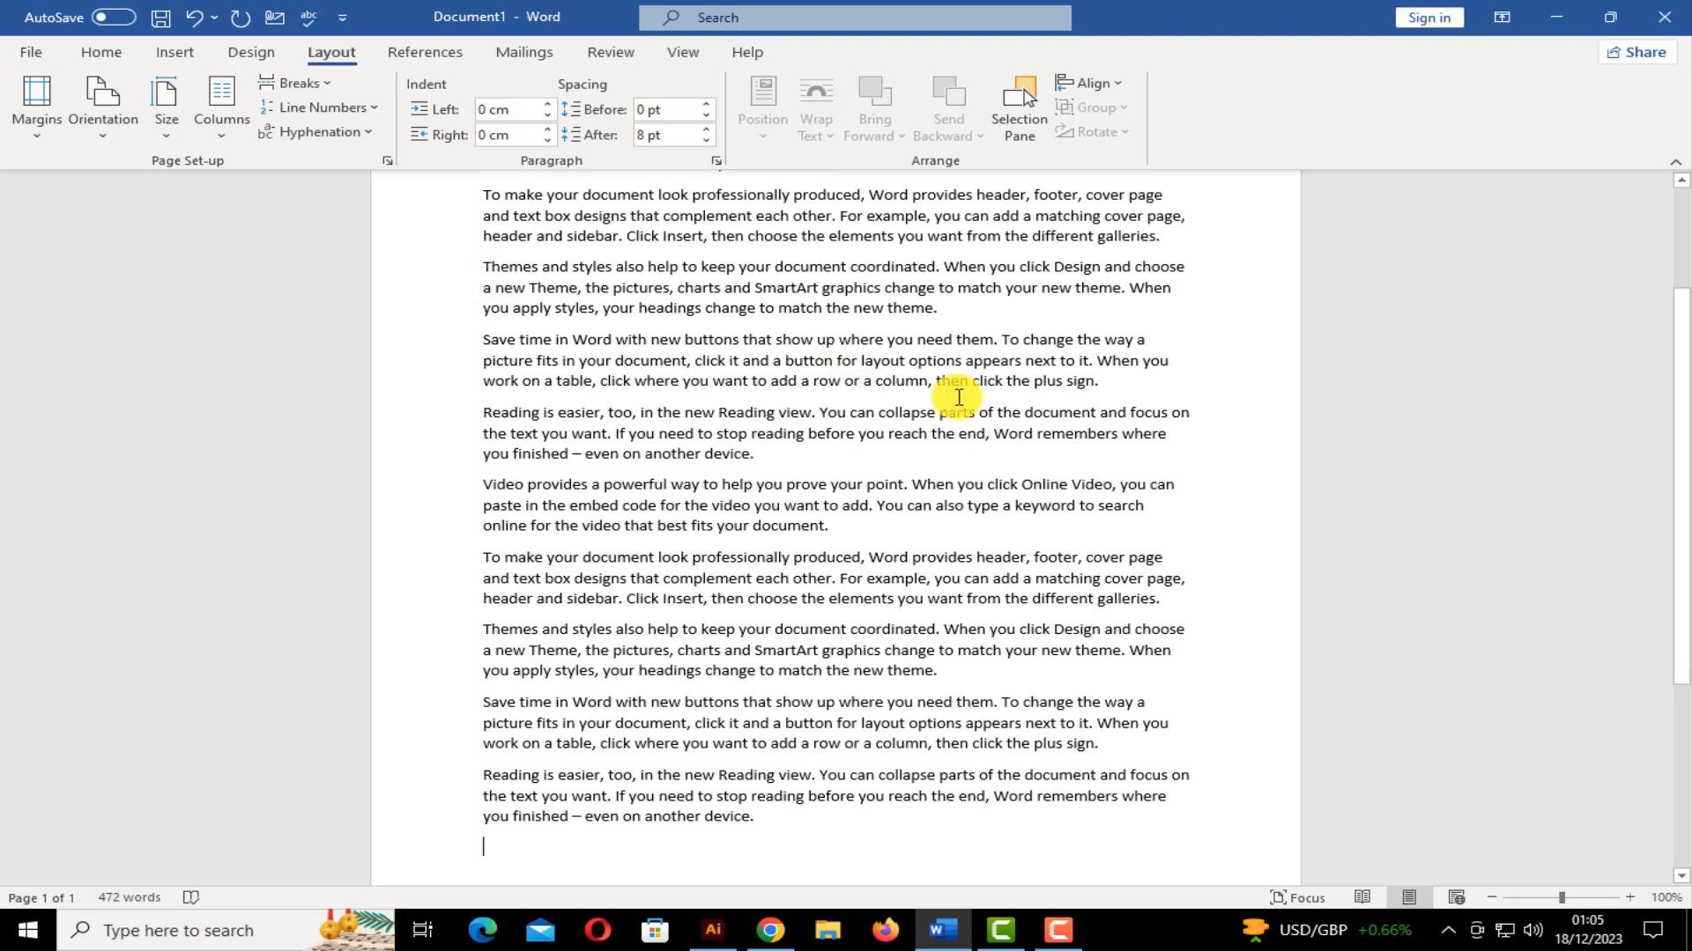
scroll(907, 427, up, 3)
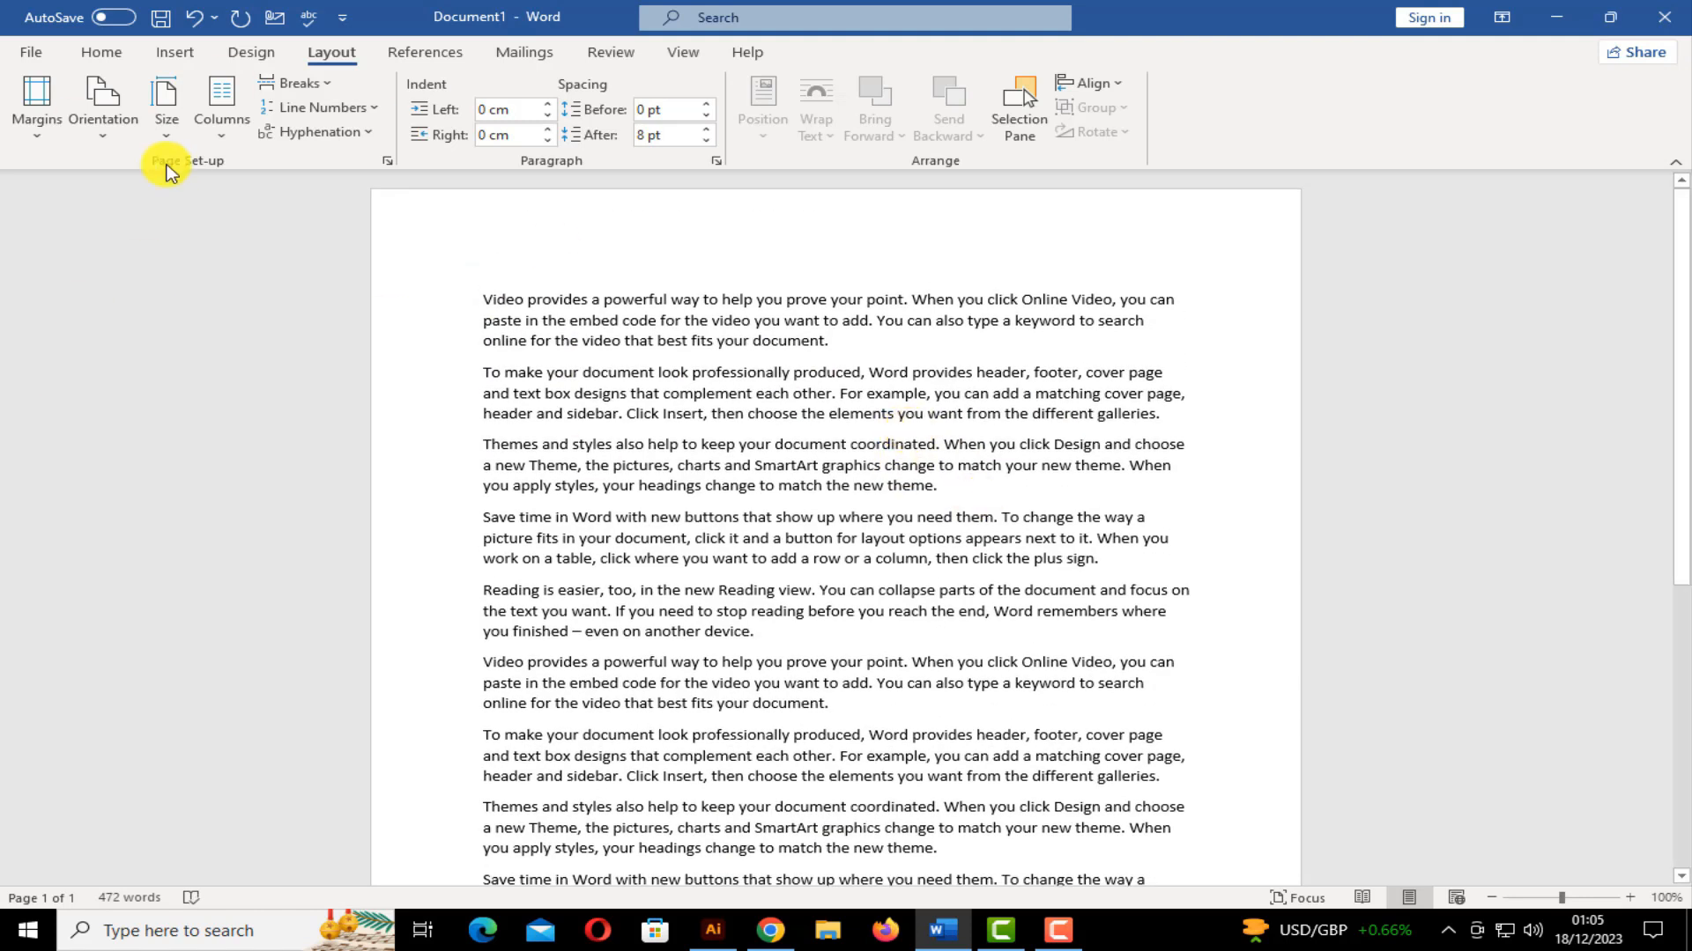
Apply the Narrow margin preset to the document and replace it with the Wide preset
click(56, 134)
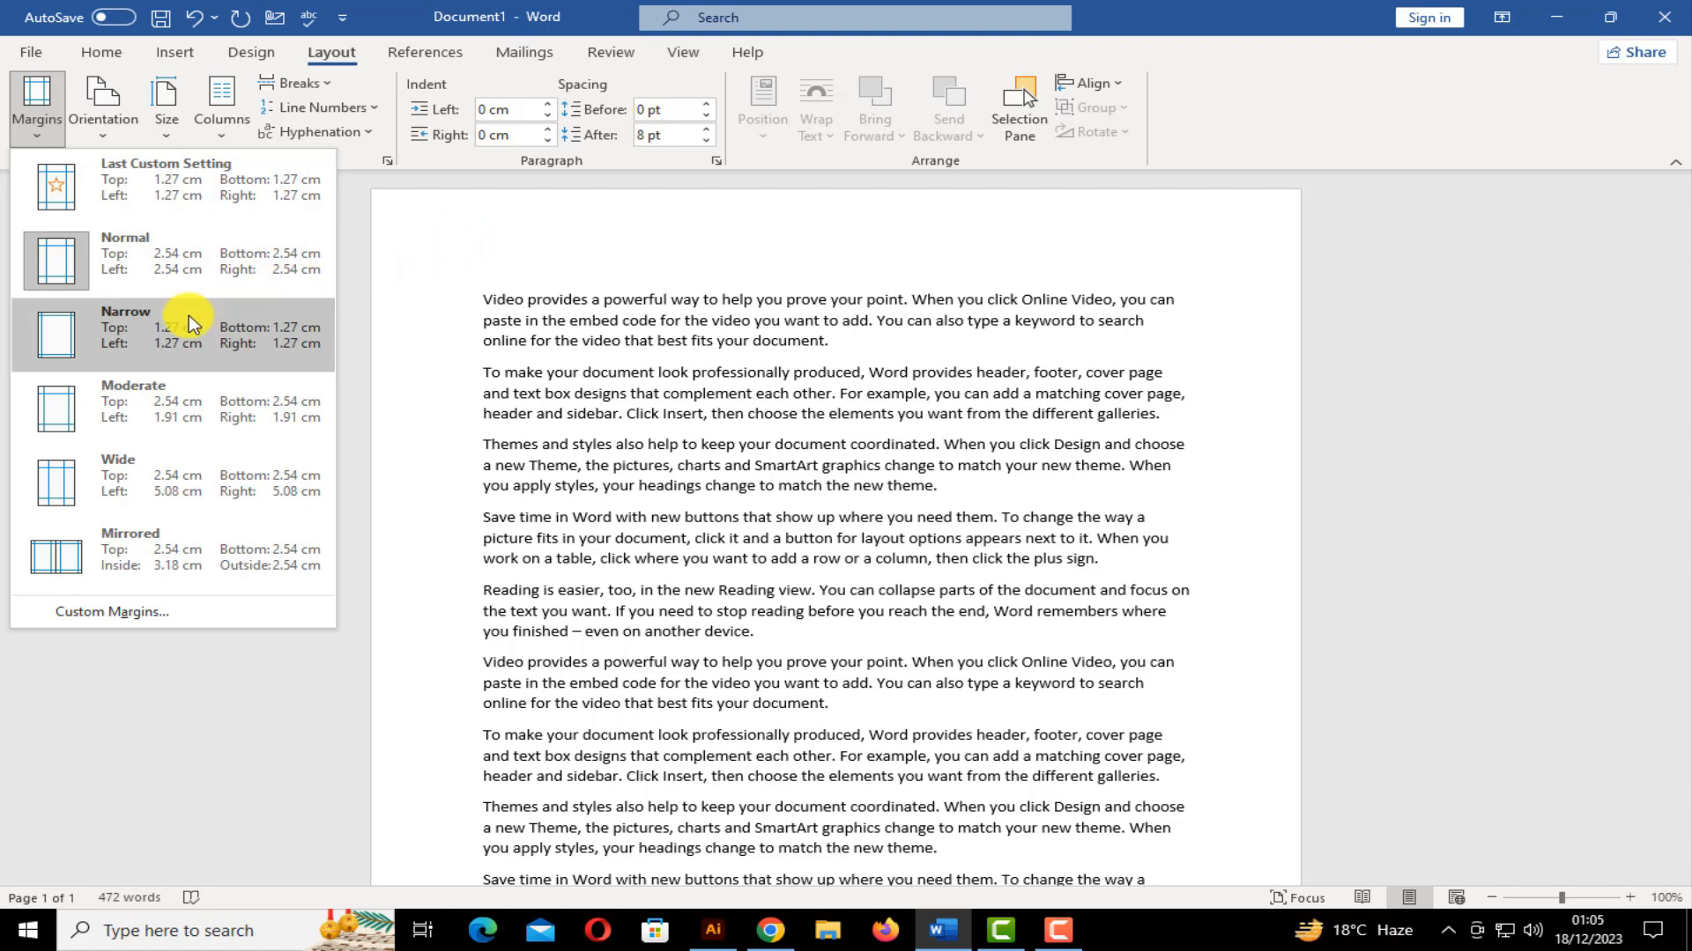
click(146, 324)
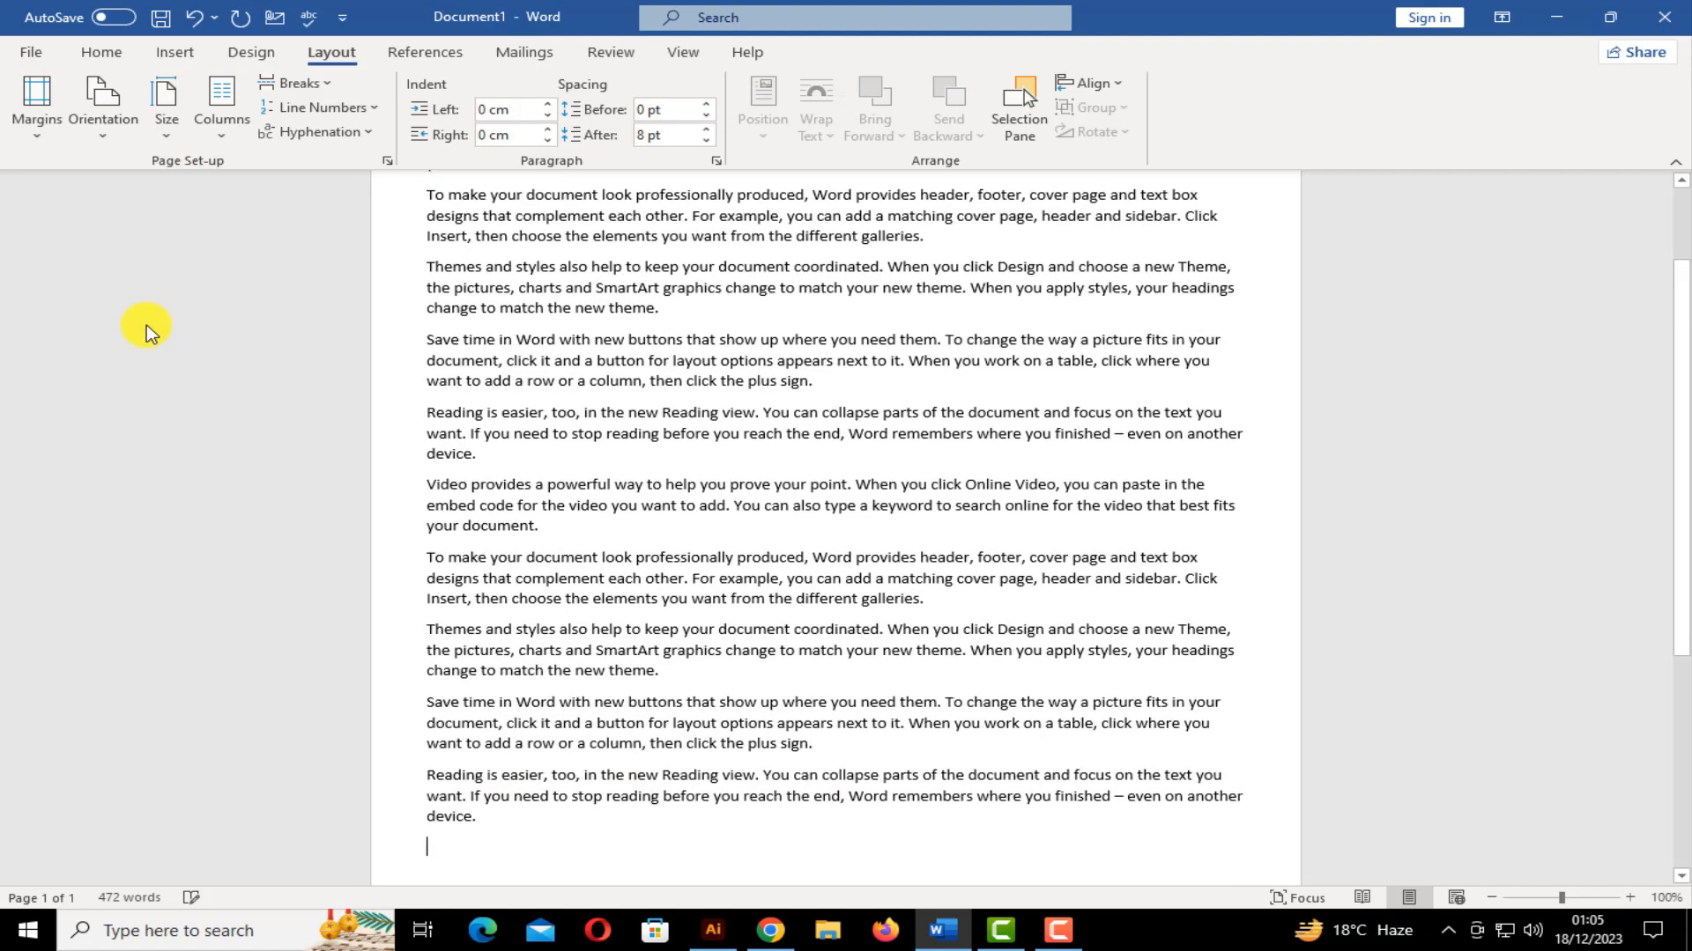
scroll(494, 267, up, 2)
scroll(494, 267, up, 1)
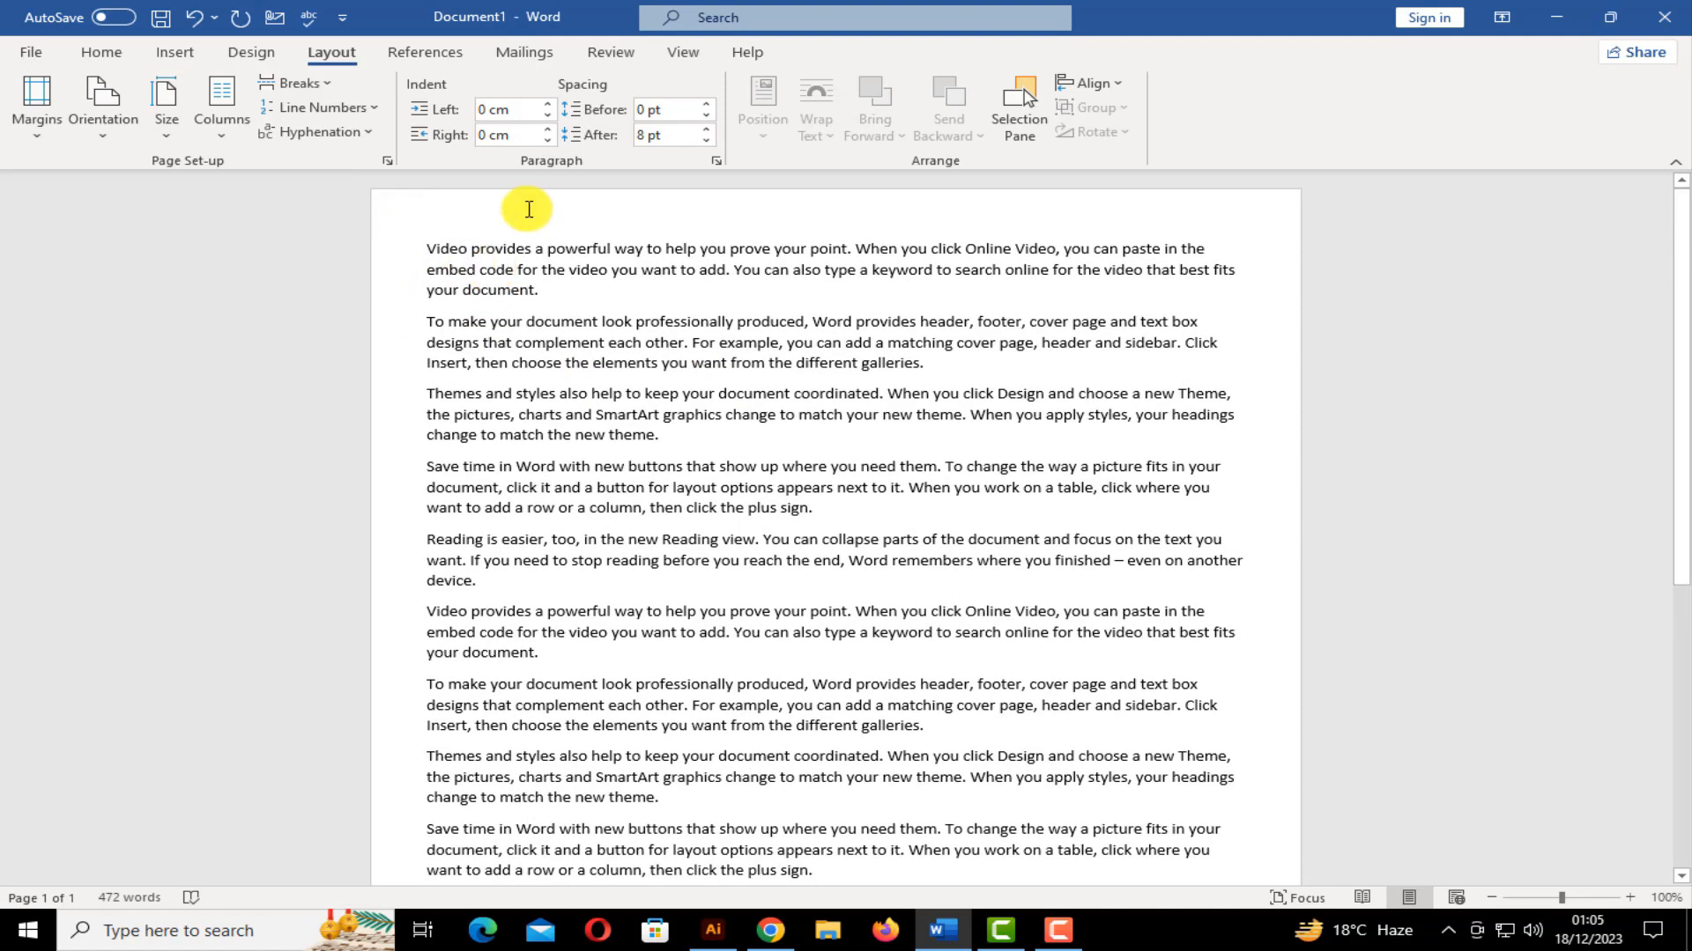
click(39, 115)
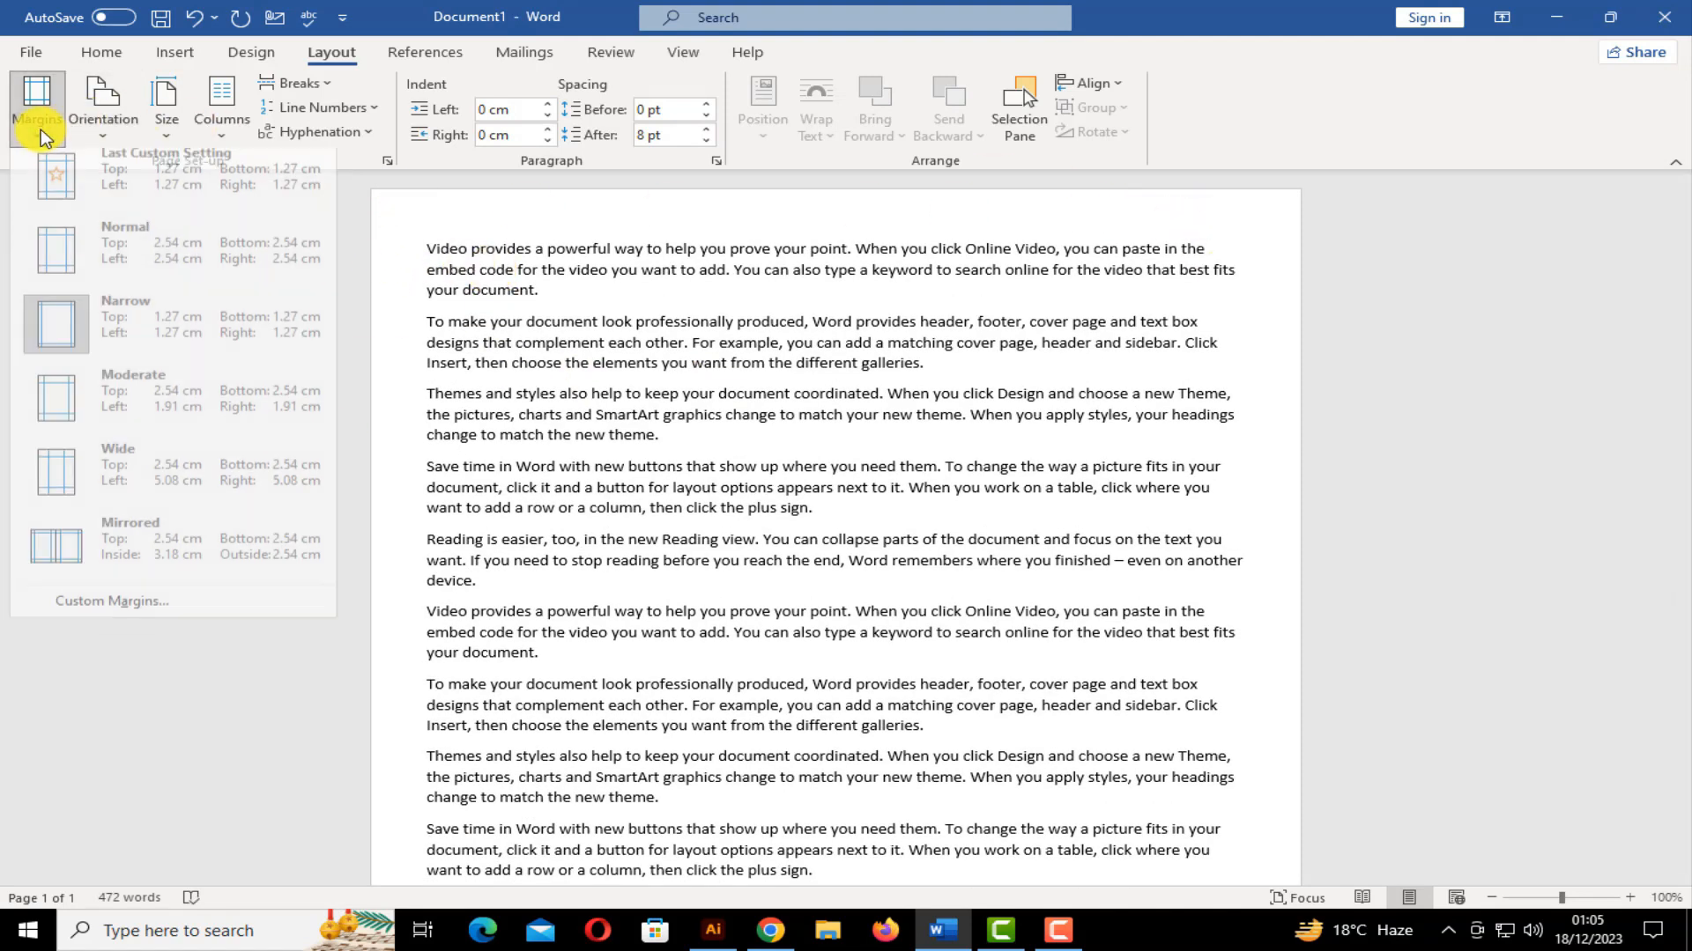
click(128, 482)
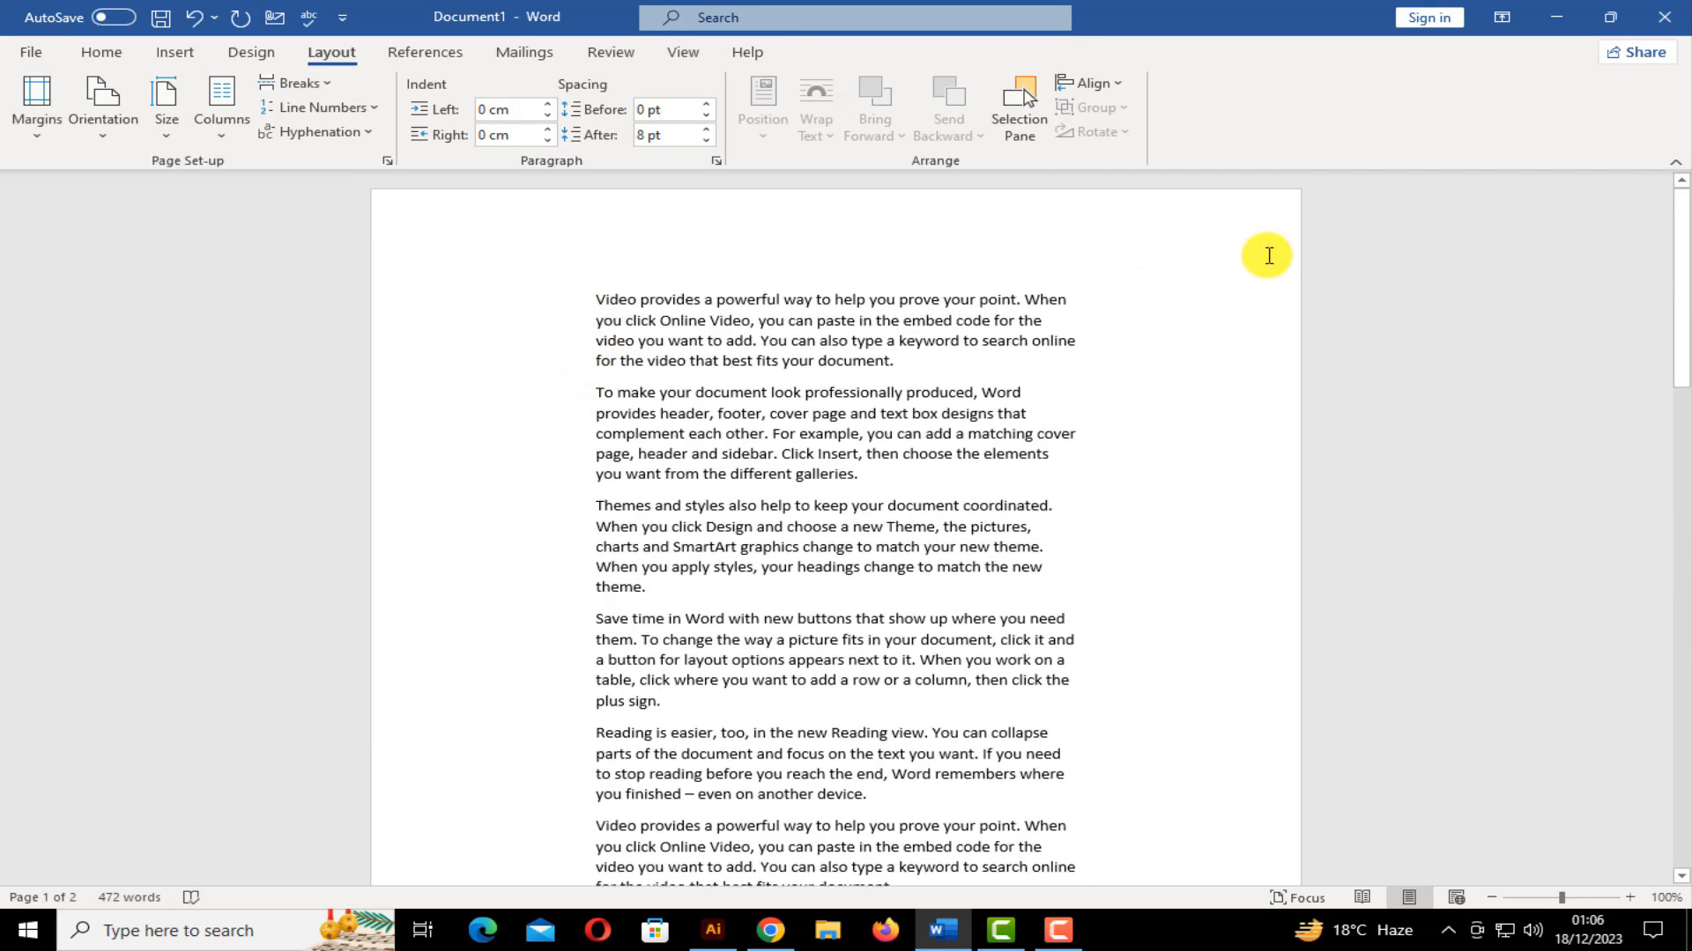
click(35, 110)
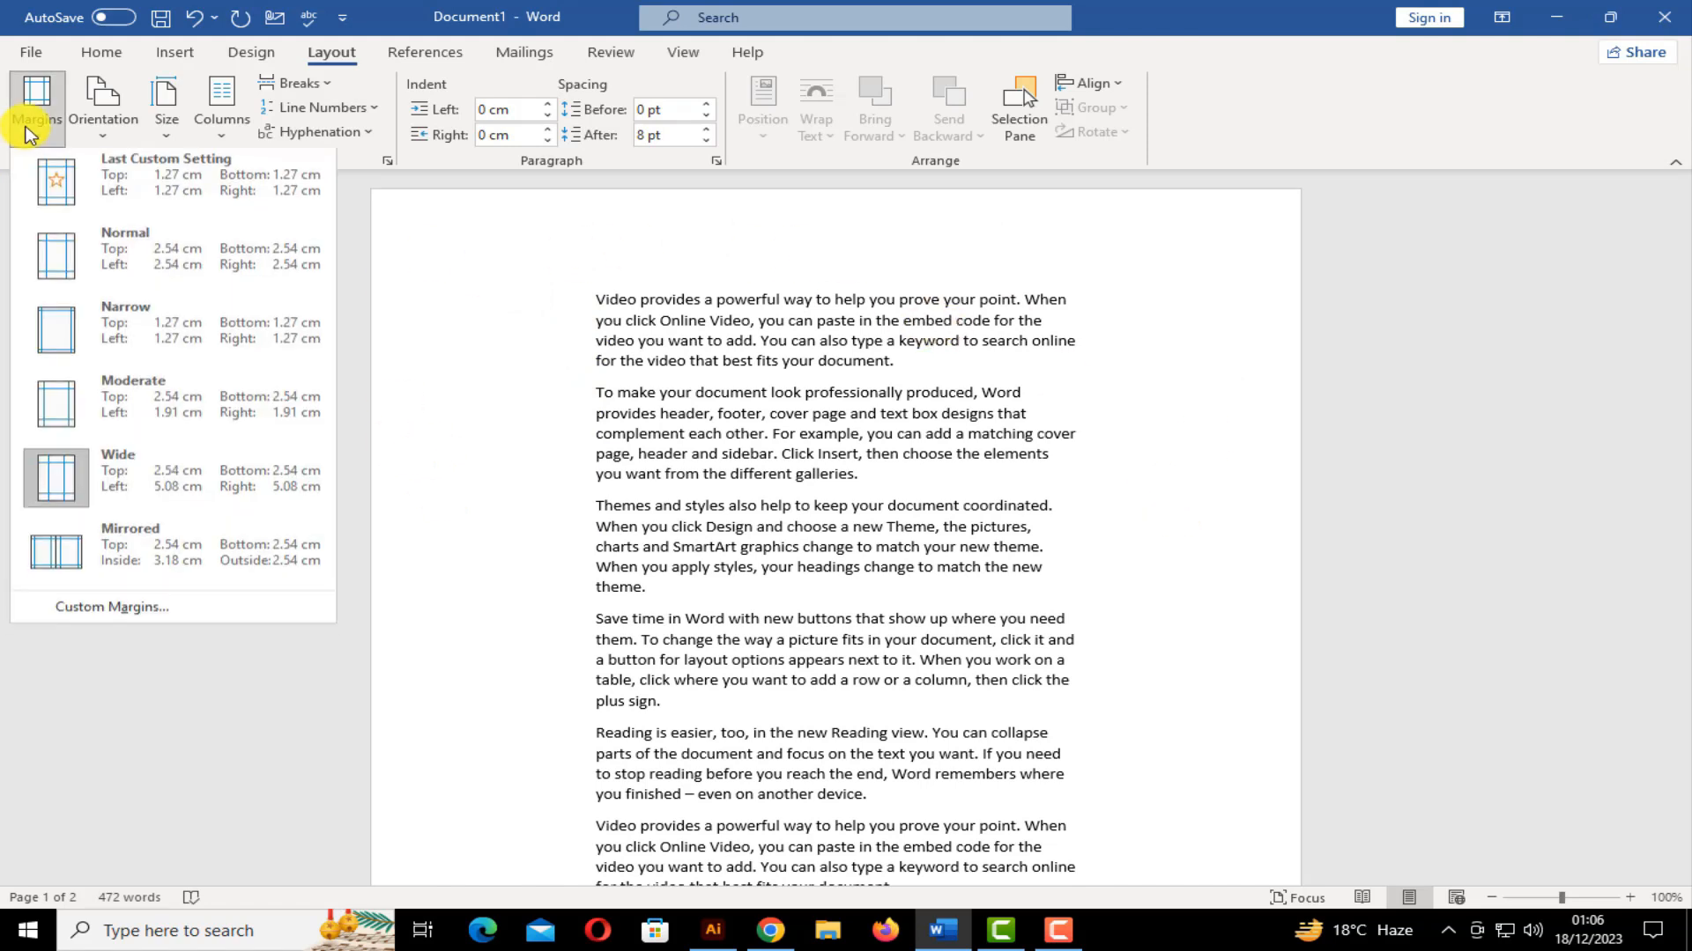
click(125, 617)
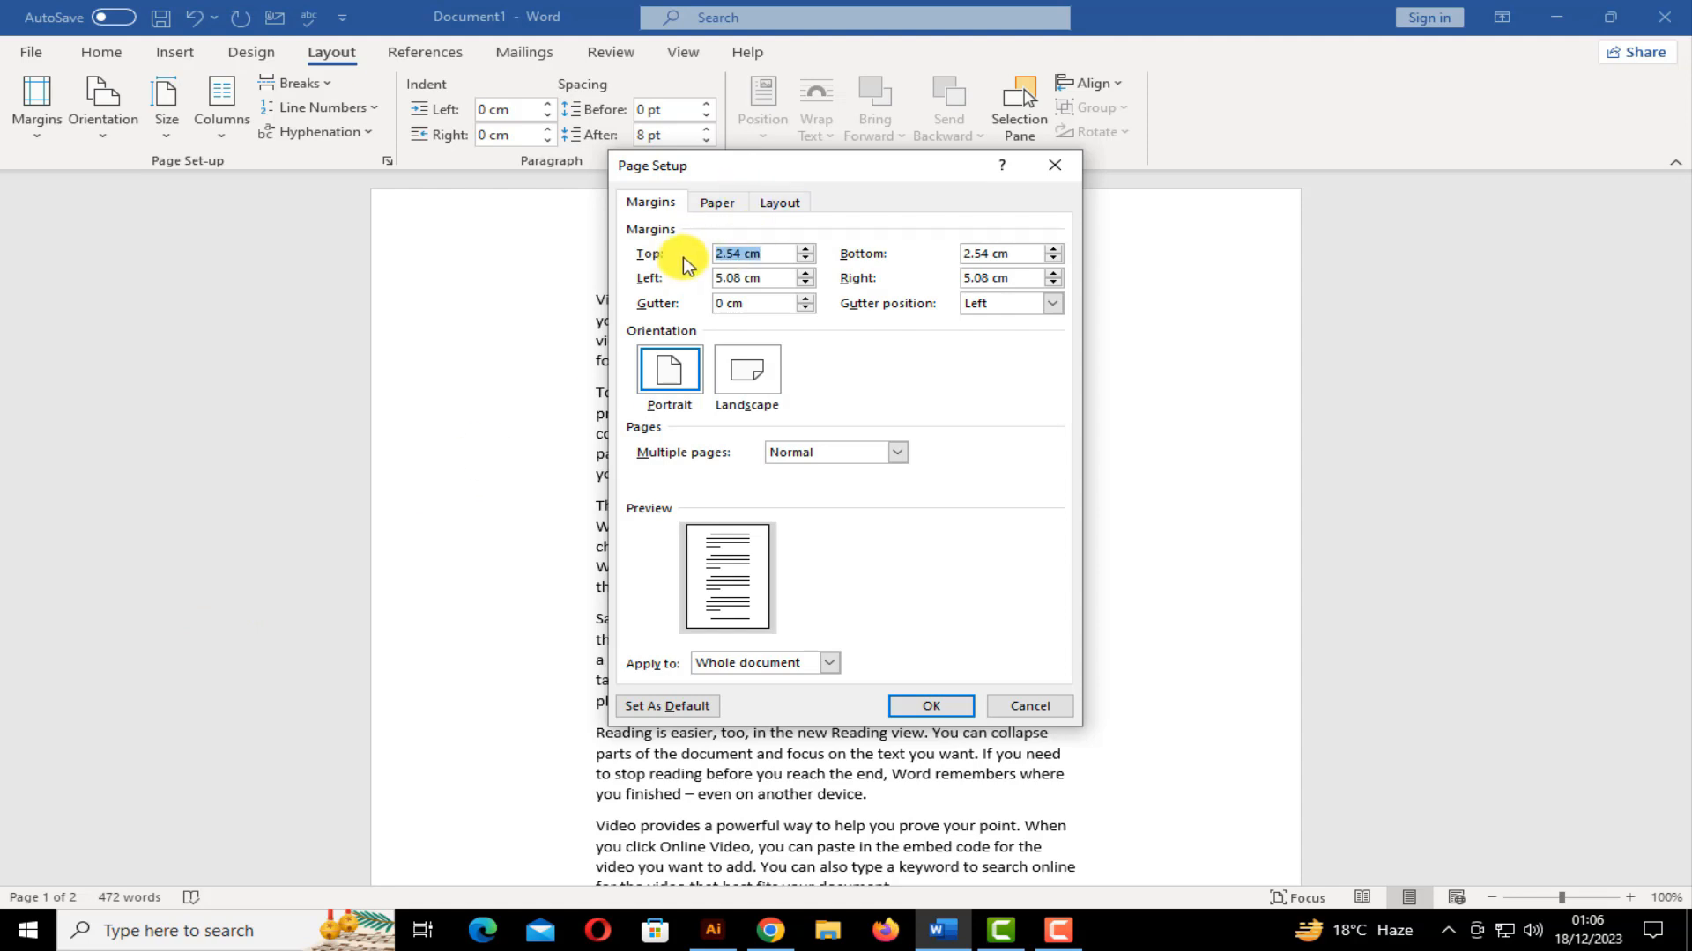
click(1027, 706)
Return the document to the Normal margin preset and set a custom top margin of 4.4 cm
click(53, 120)
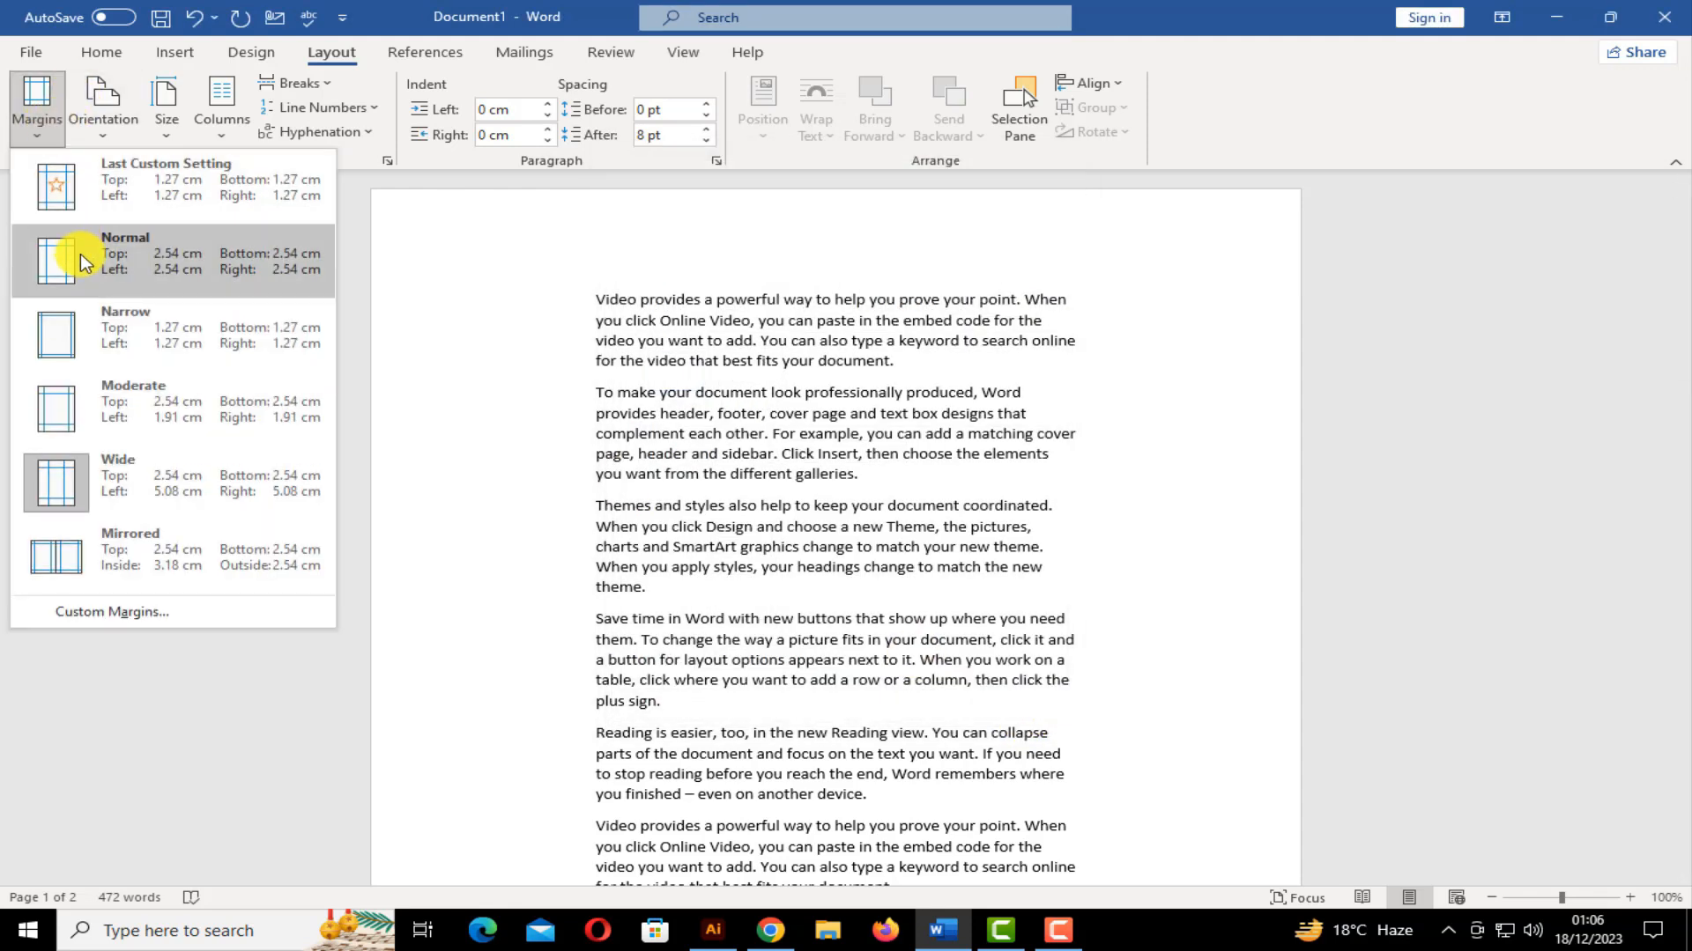
click(132, 254)
click(15, 141)
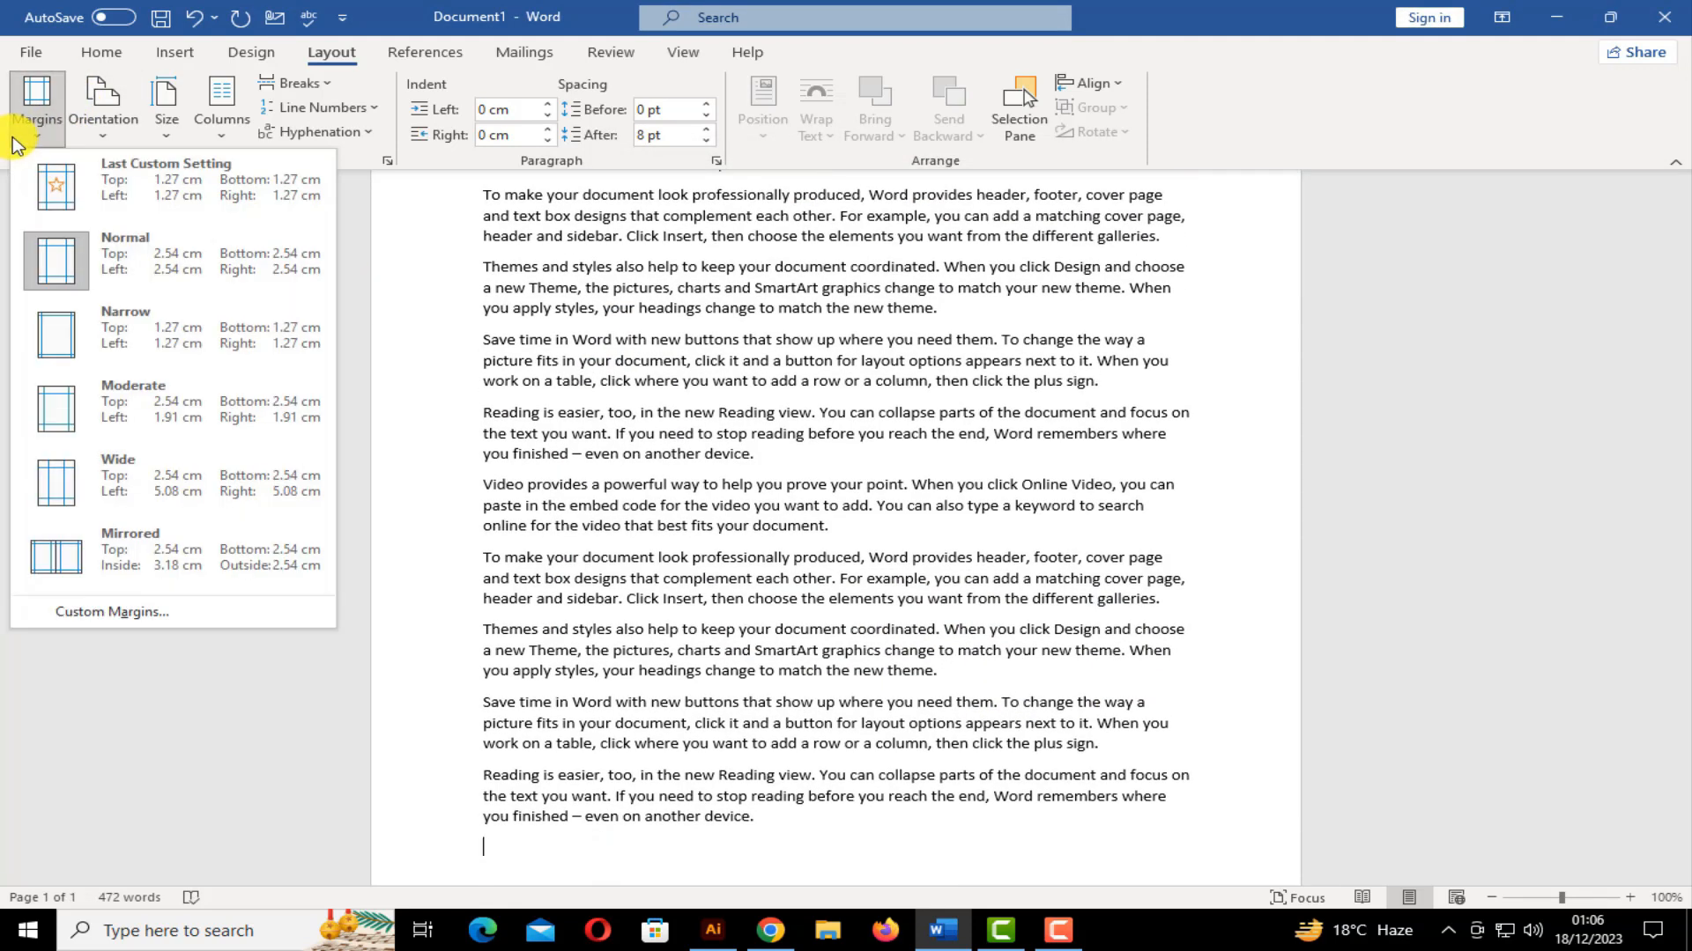
click(135, 612)
drag(820, 178, 1183, 245)
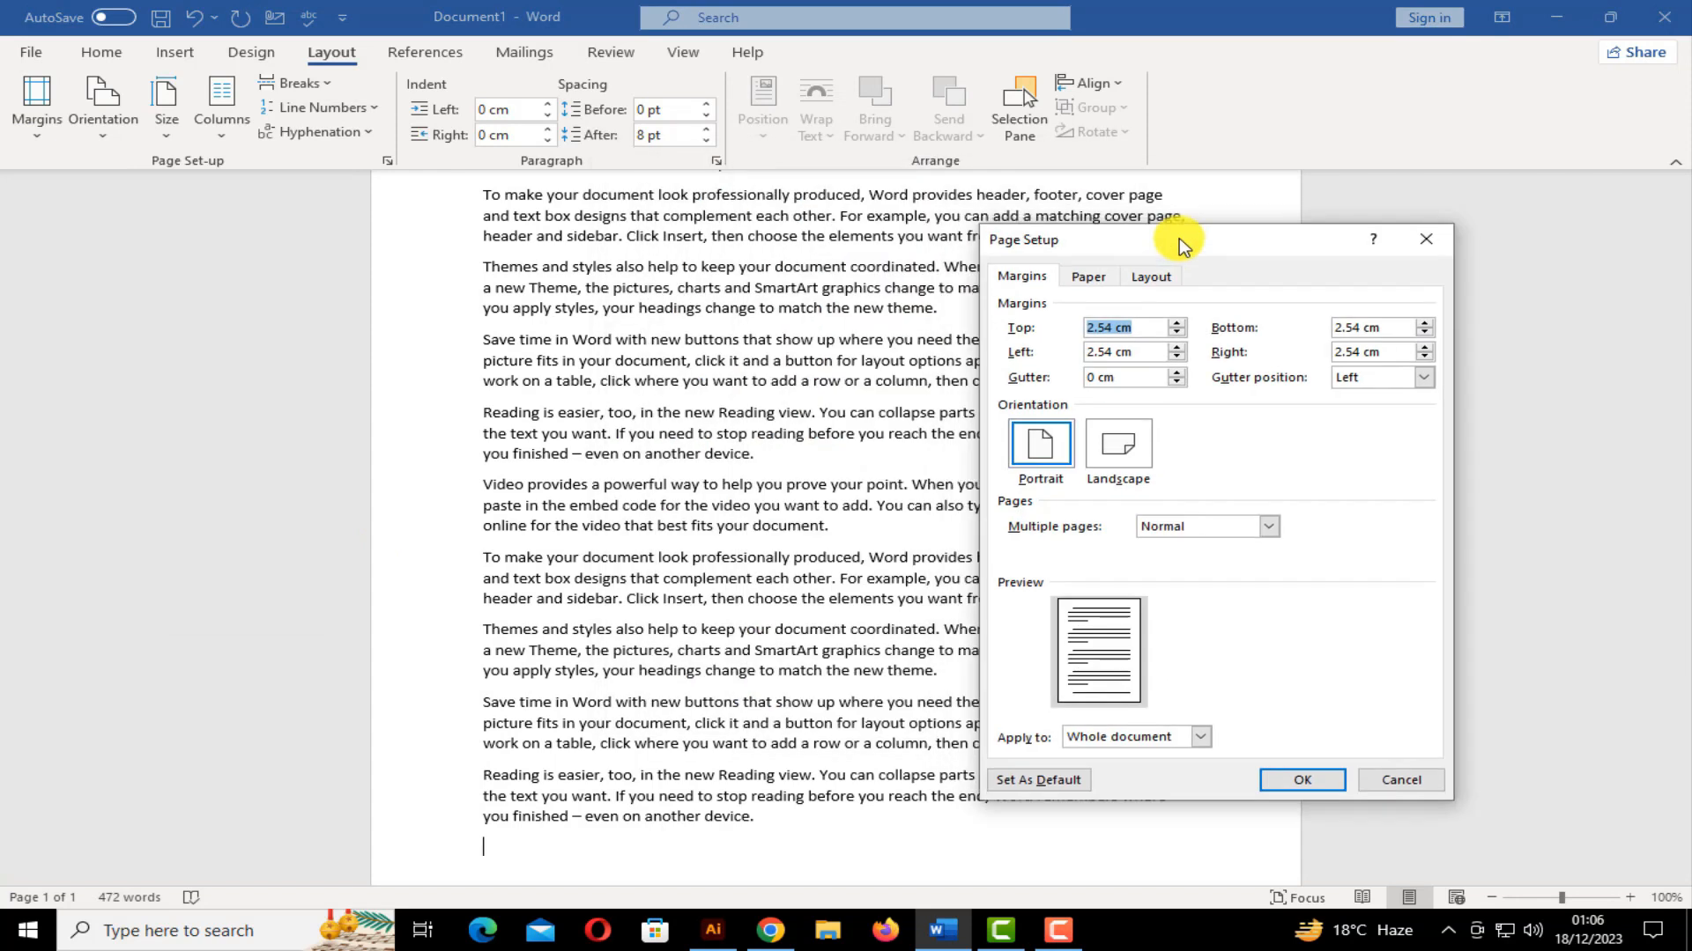
click(1176, 323)
click(1176, 323)
click(1176, 323)
click(1176, 323)
click(1176, 323)
click(1176, 323)
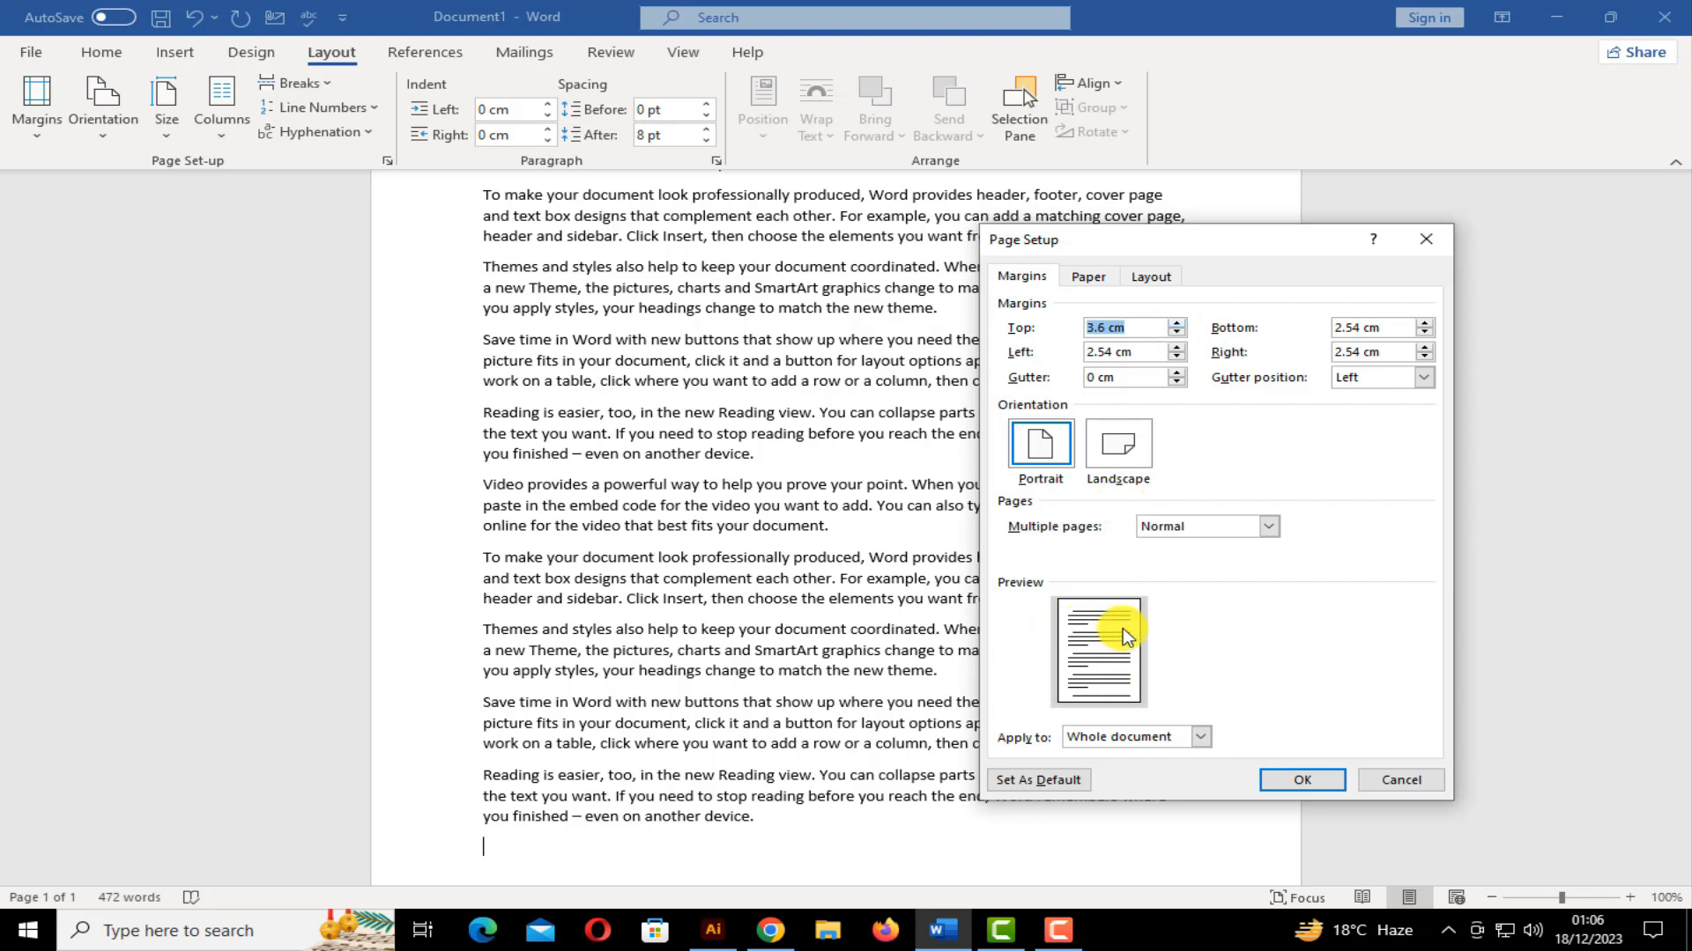
click(1177, 322)
click(1177, 323)
click(1177, 322)
click(1177, 322)
click(1177, 322)
click(1177, 322)
click(1177, 323)
click(1177, 322)
click(1320, 776)
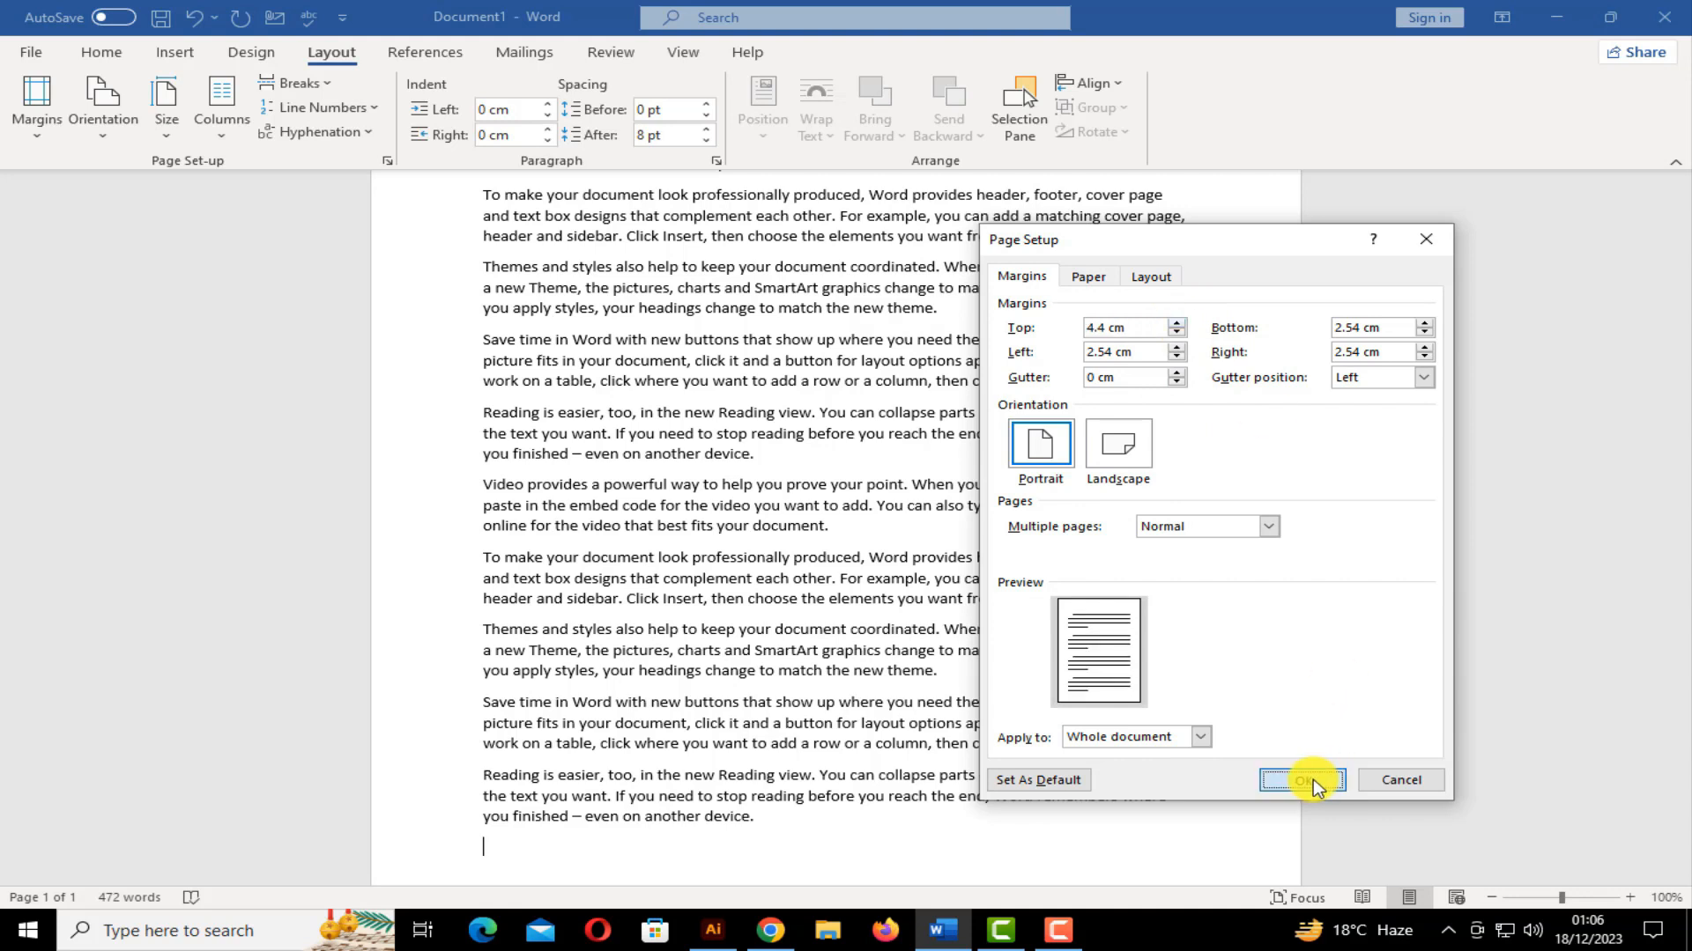
scroll(881, 493, up, 5)
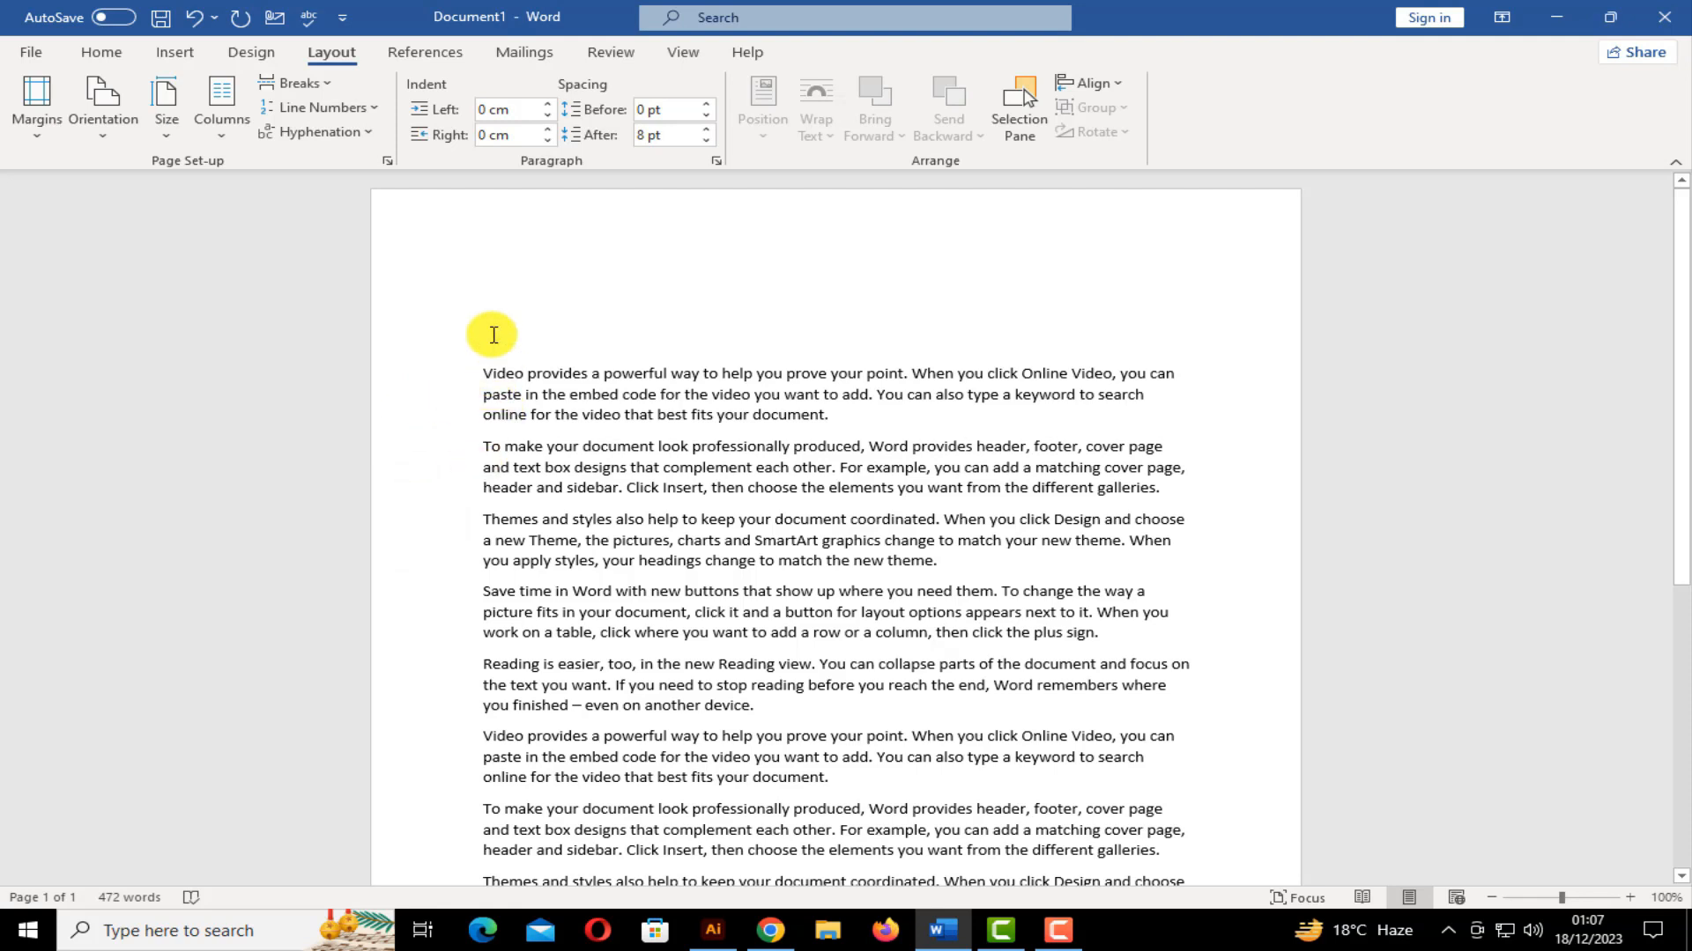
Set the gutter to 1.1 cm for the whole document in the custom margin settings
click(39, 141)
click(112, 613)
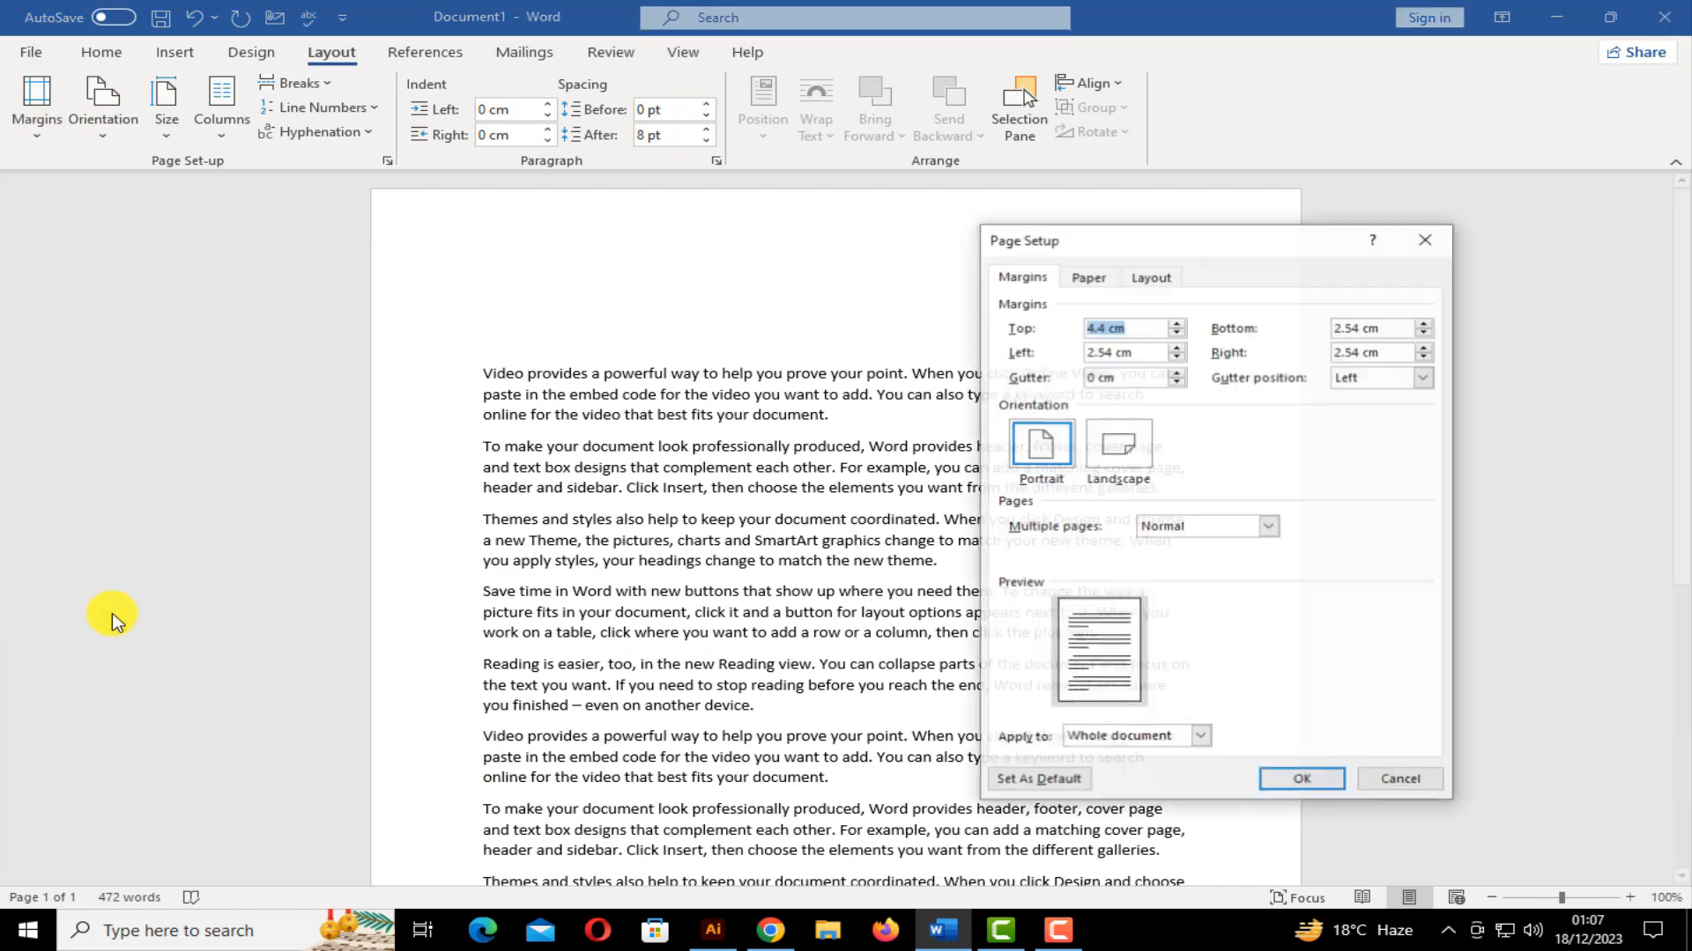
click(1177, 373)
click(1177, 373)
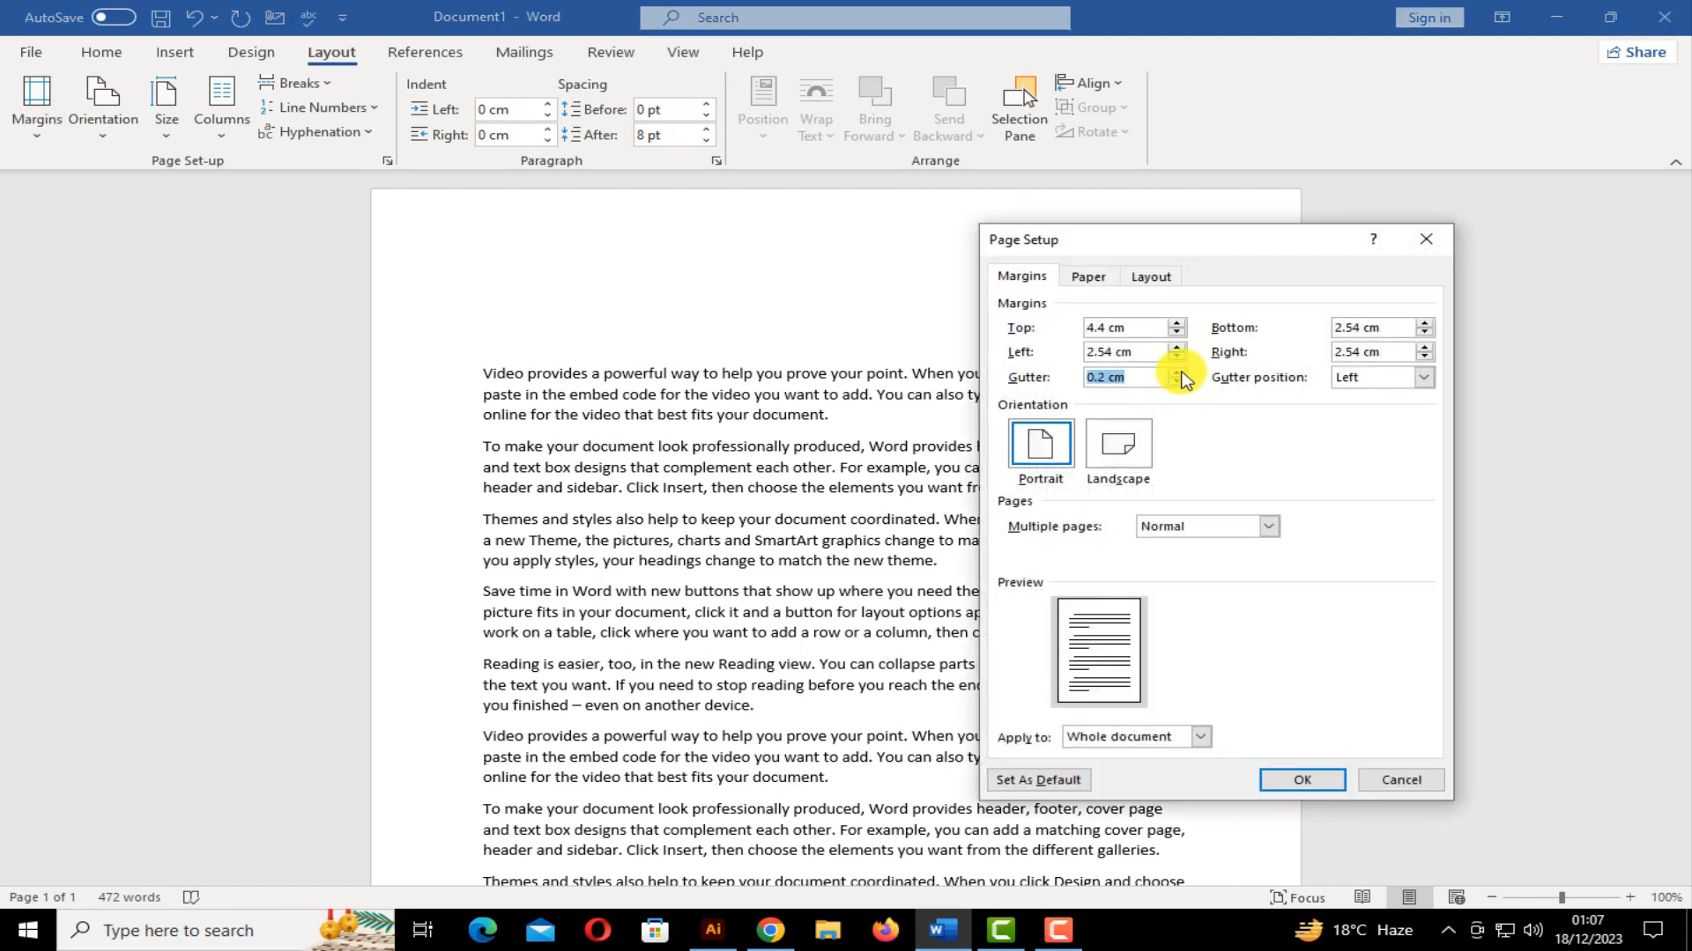
click(1180, 373)
click(1181, 373)
click(1181, 373)
click(1180, 373)
click(1180, 373)
click(1180, 373)
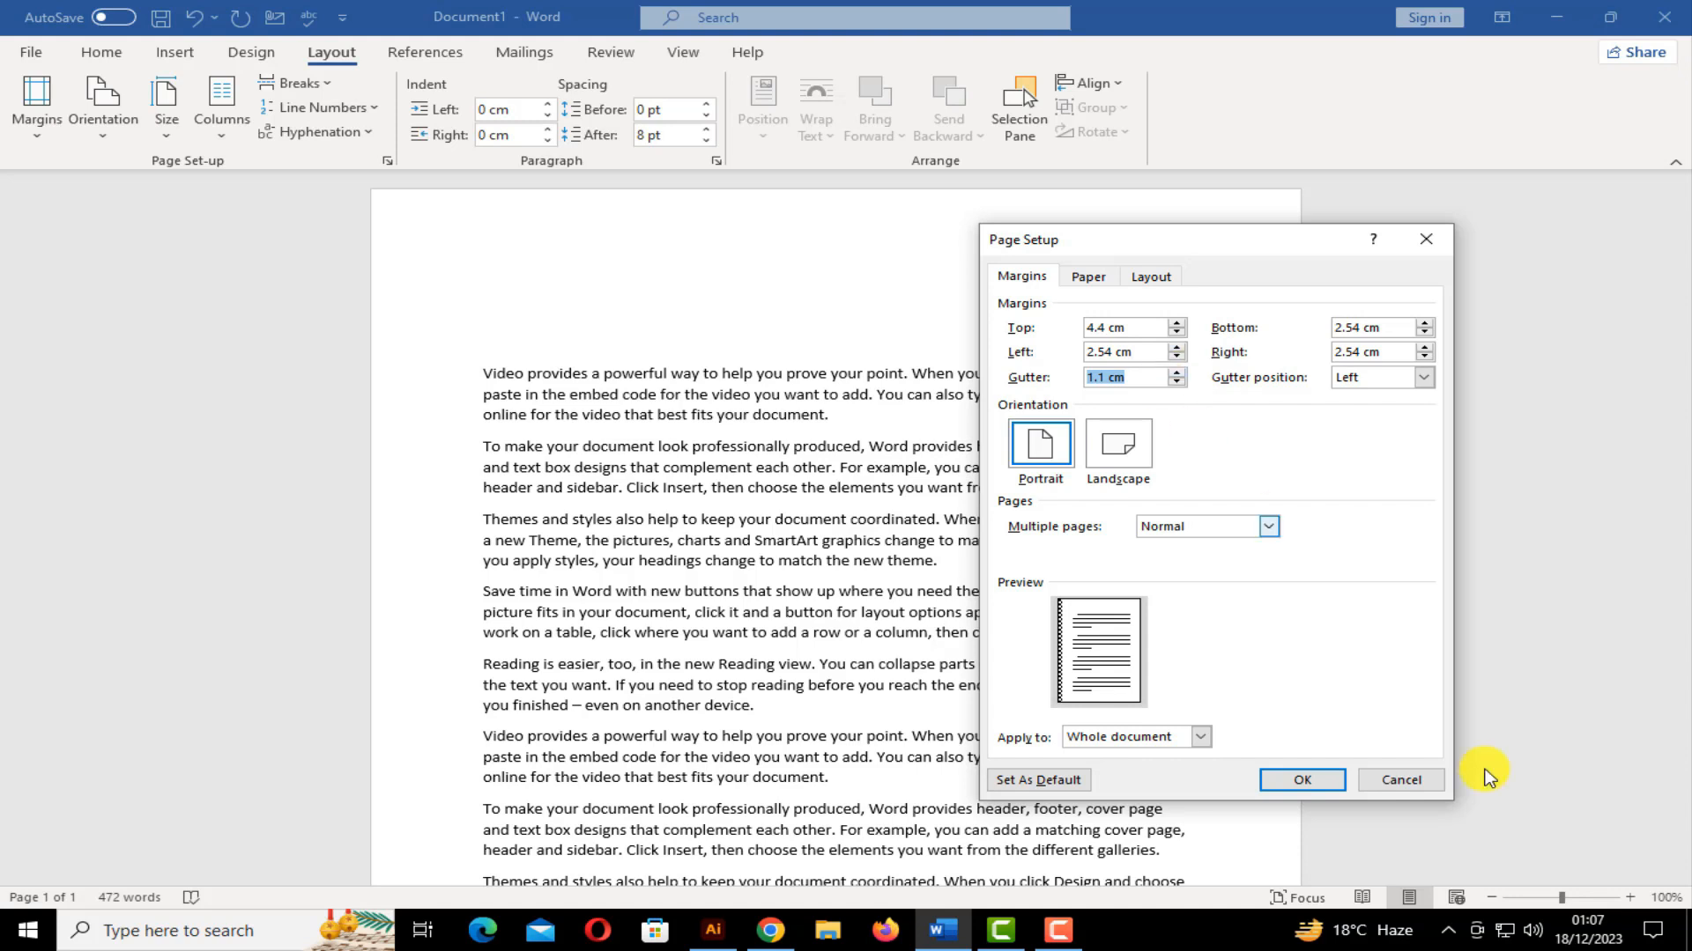
click(1302, 781)
scroll(1321, 785, down, 5)
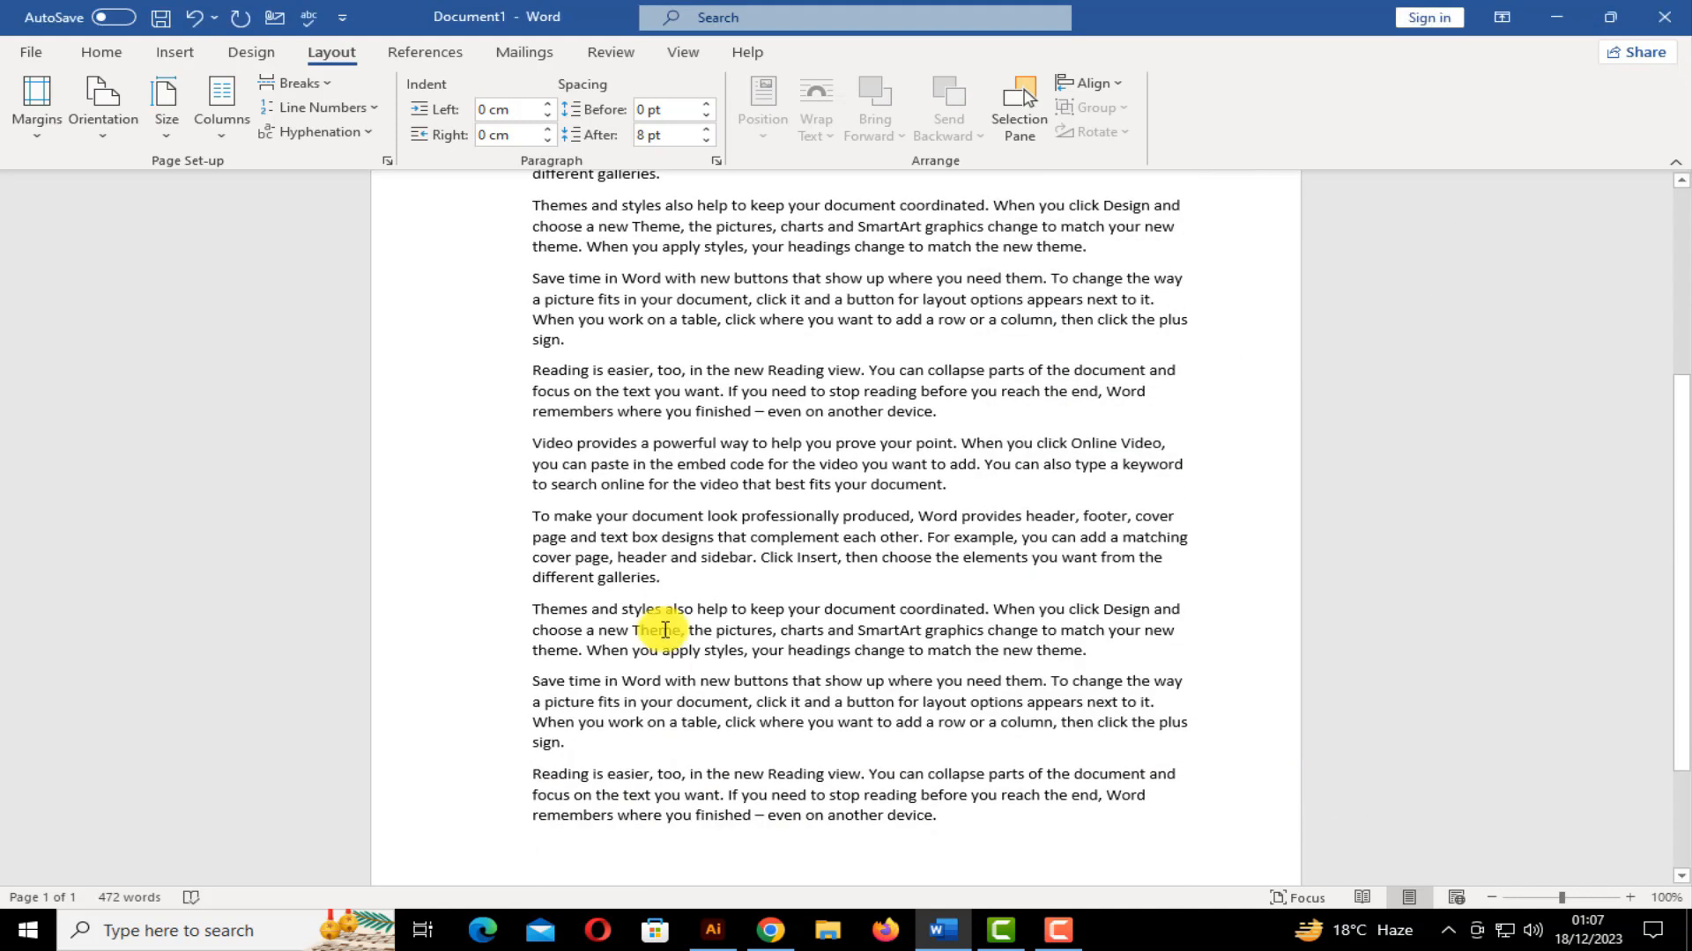
scroll(674, 626, up, 5)
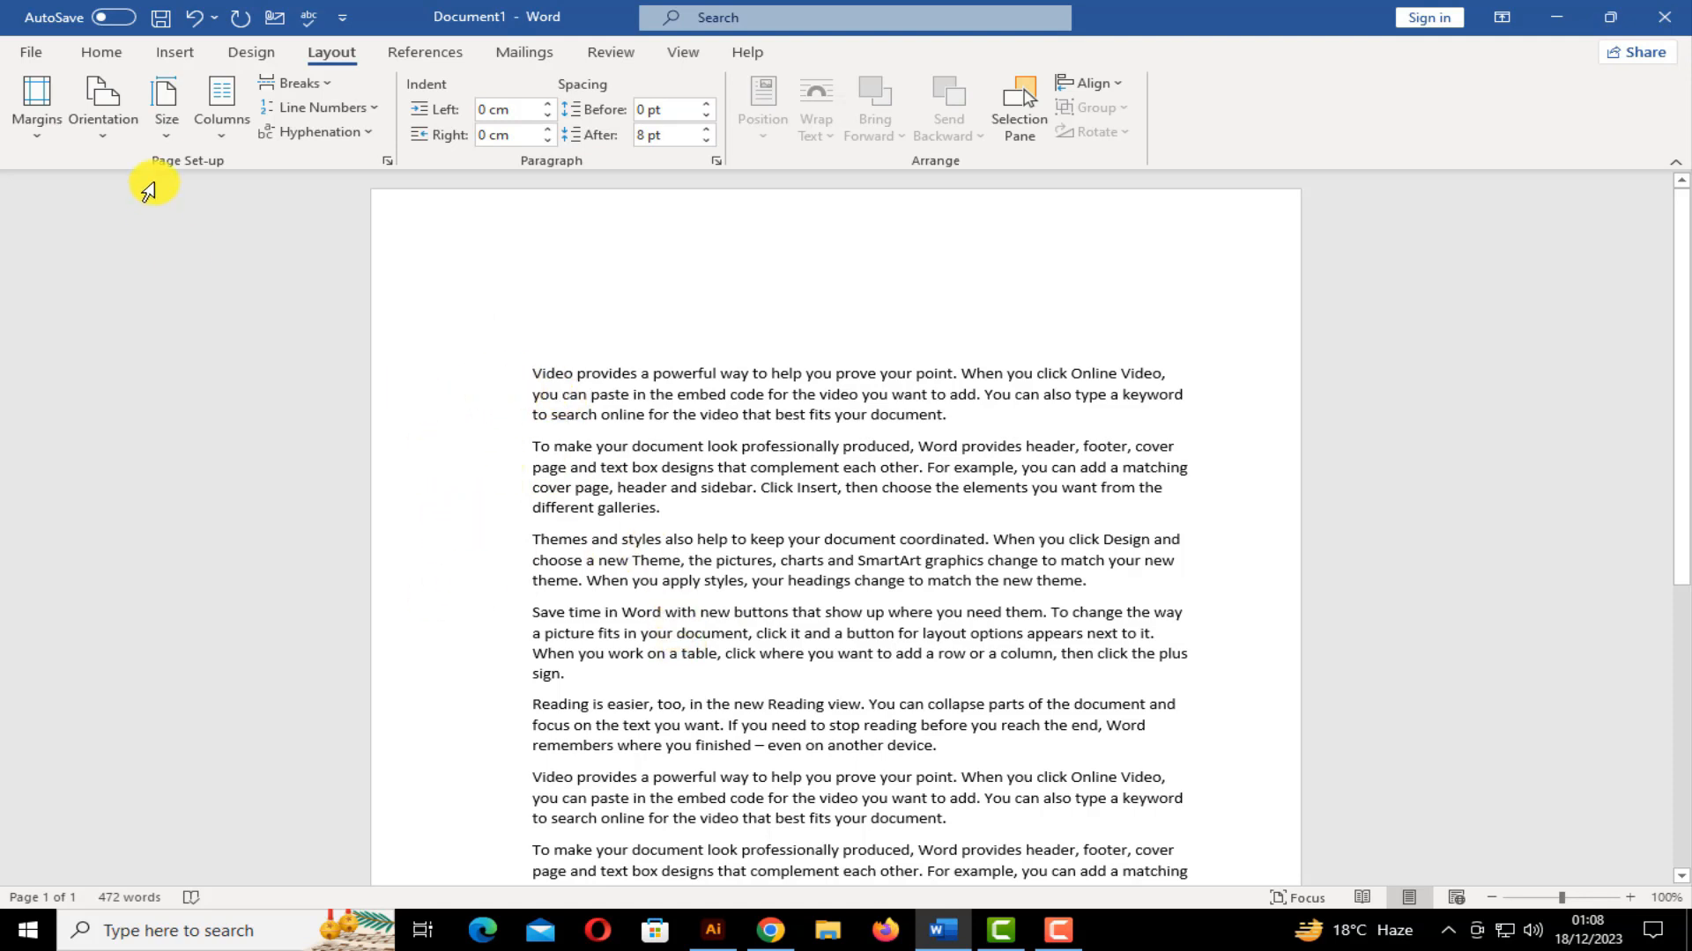
Switch the page orientation to landscape, look over the page, and return it to portrait
click(123, 130)
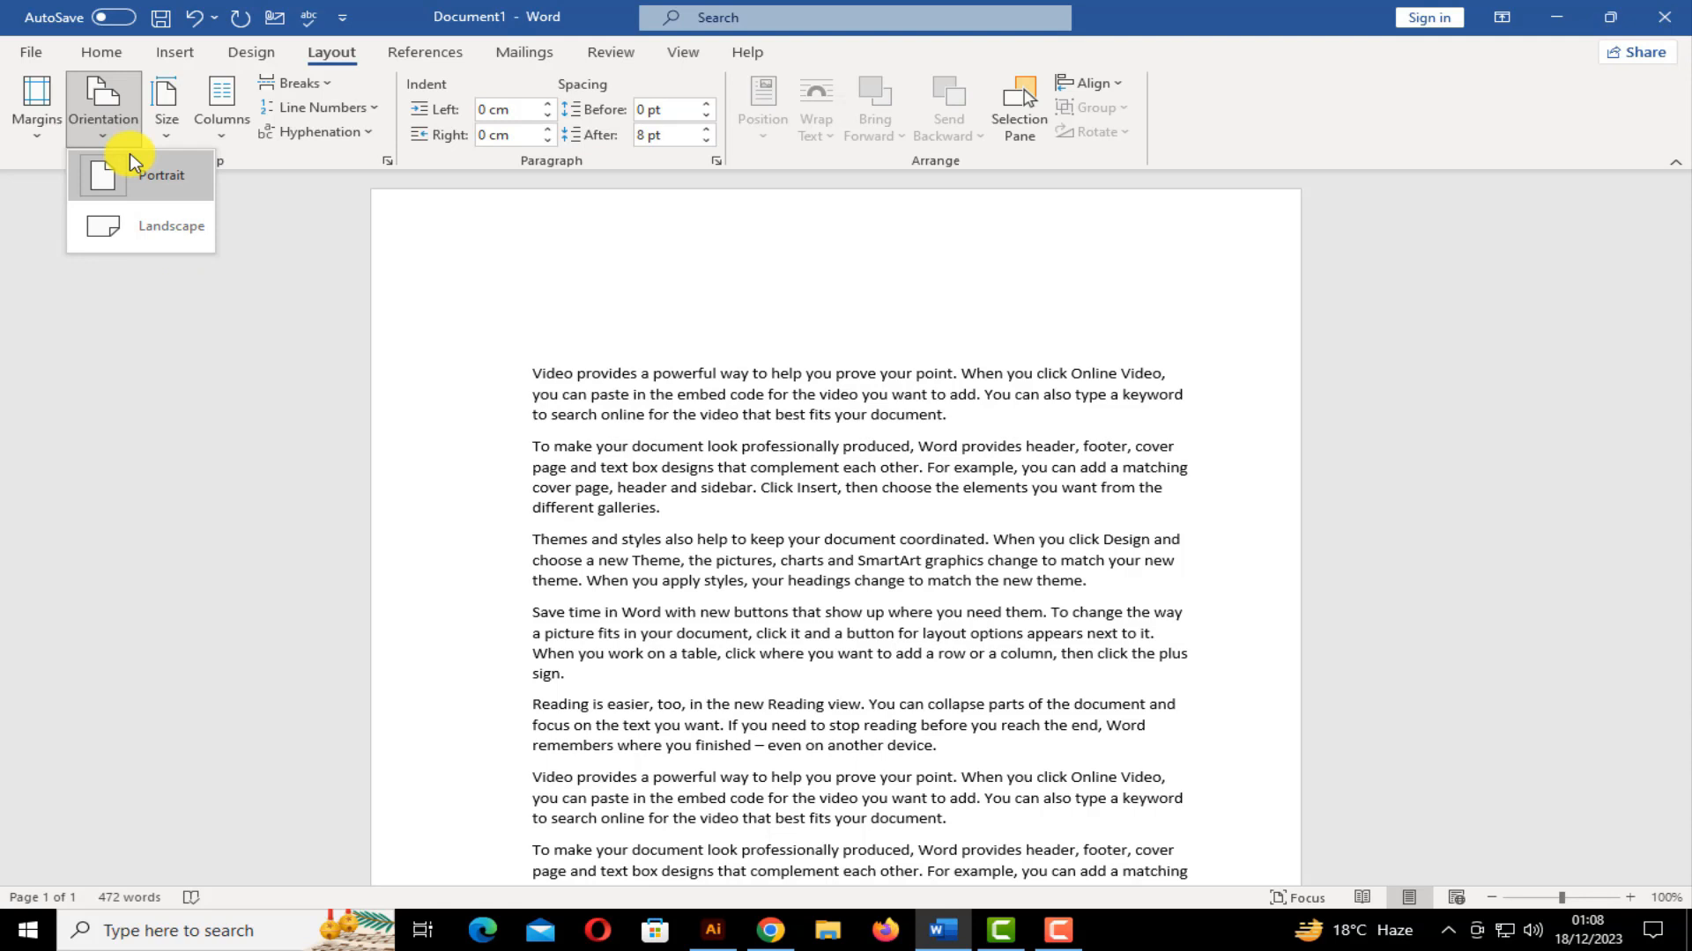
click(169, 238)
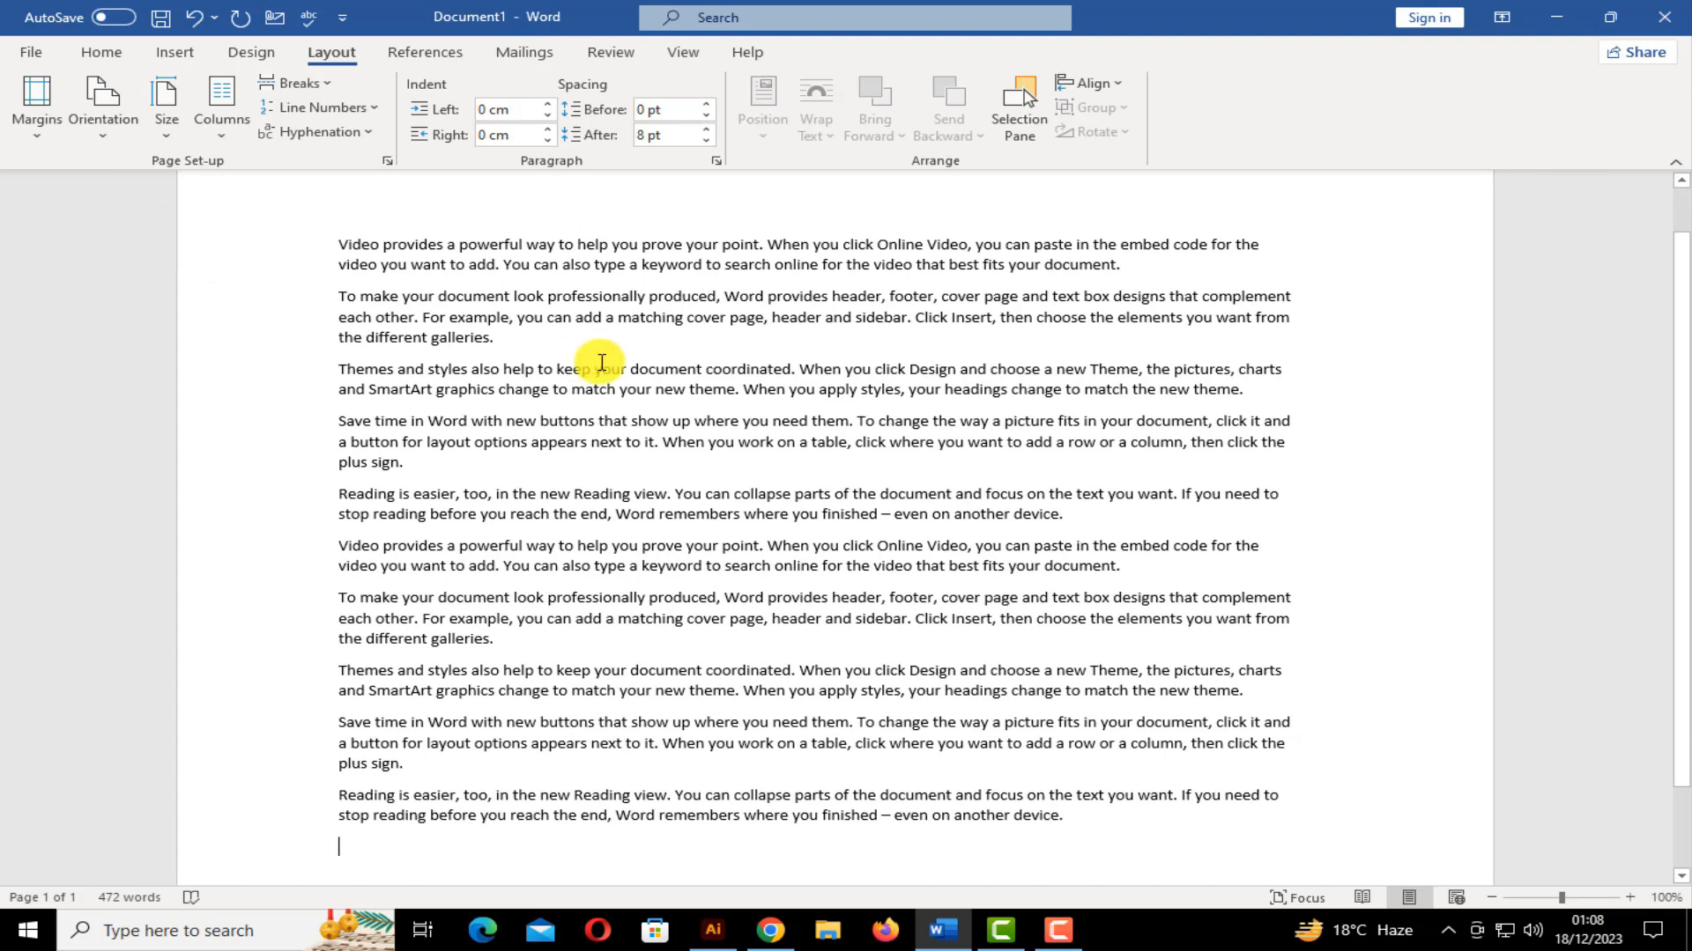
scroll(1025, 569, down, 2)
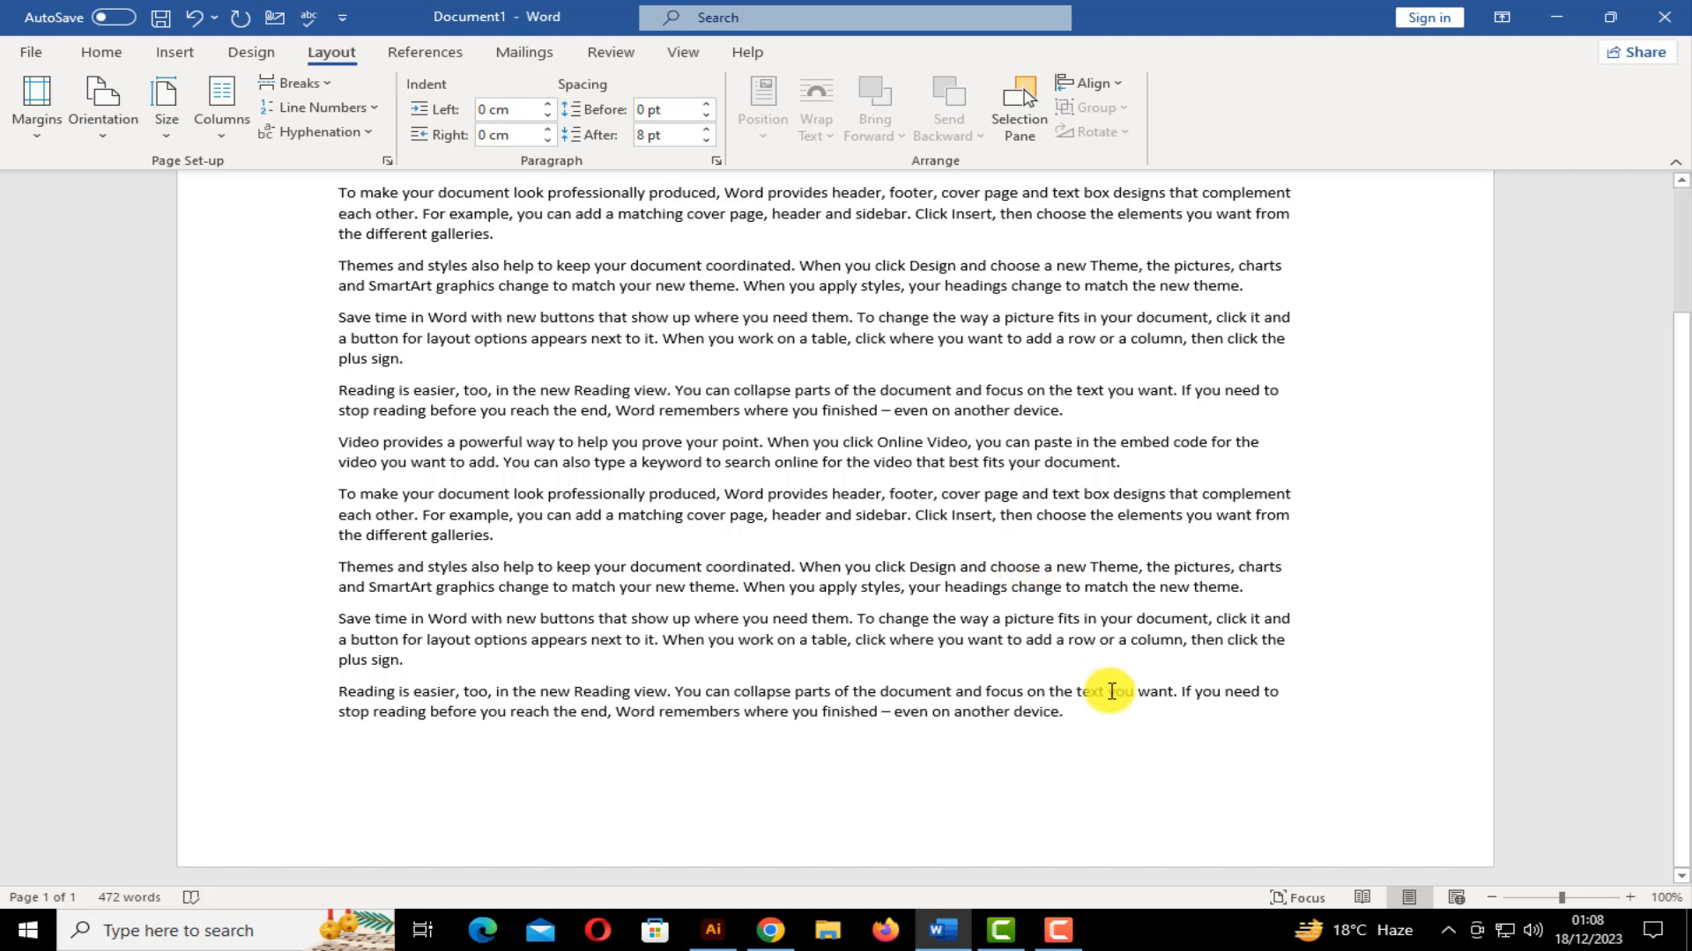
scroll(1102, 661, up, 3)
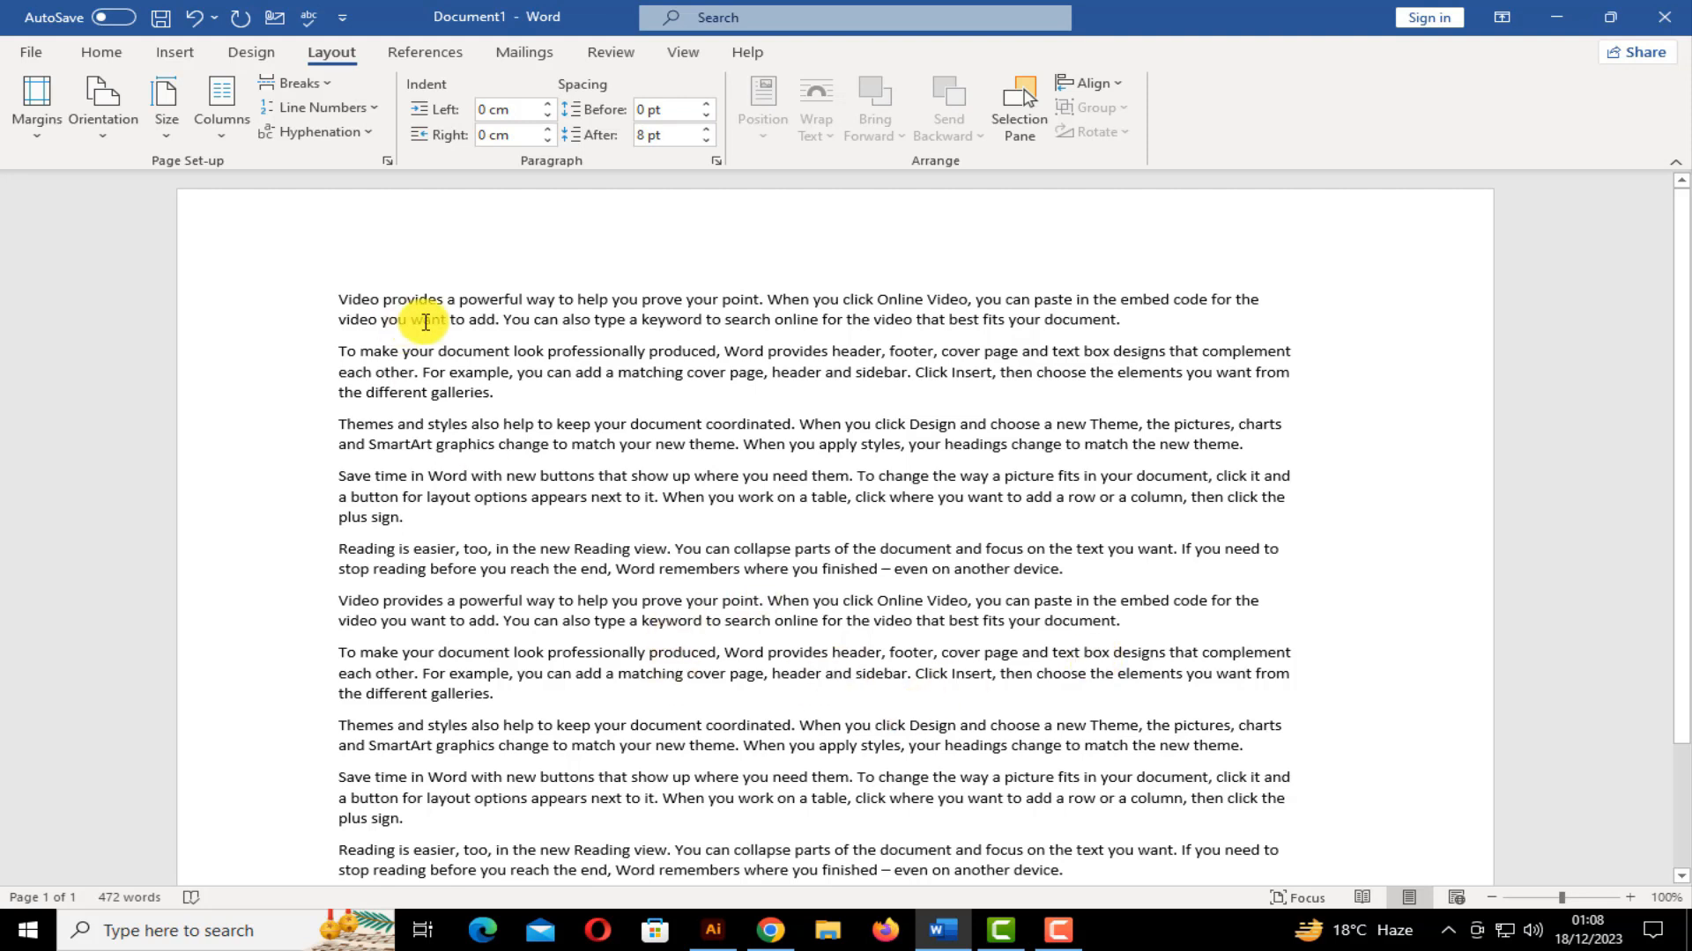
click(111, 141)
click(129, 192)
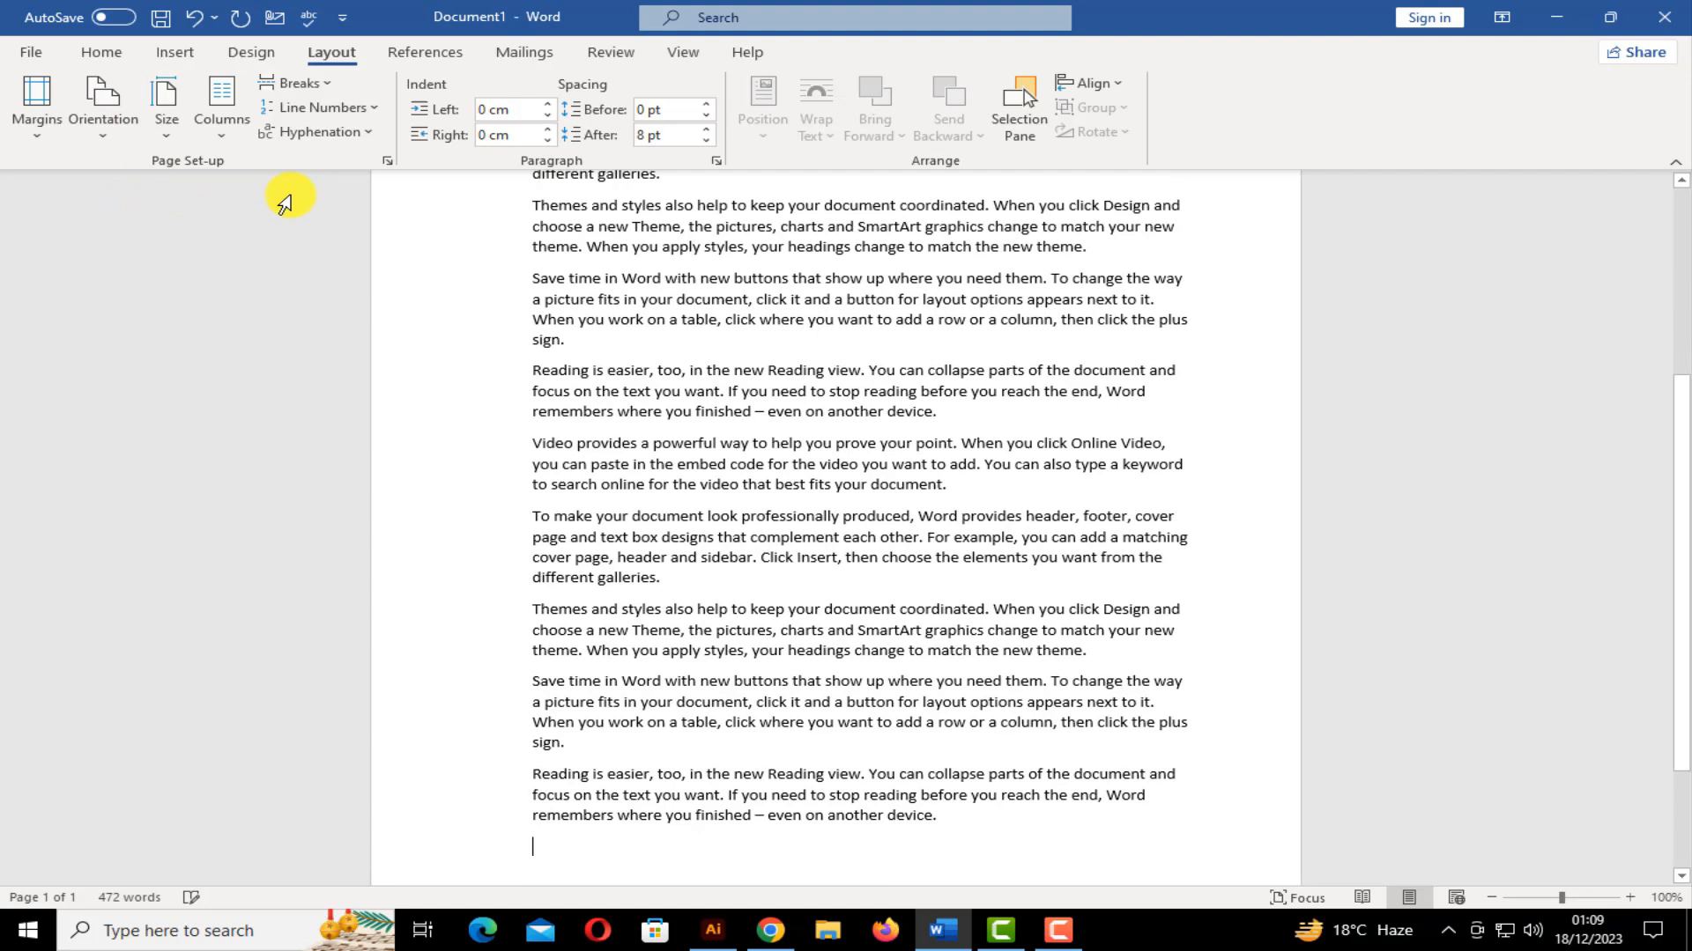
Split the second paragraph beginning "Video provides a powerful way" into two columns
click(225, 141)
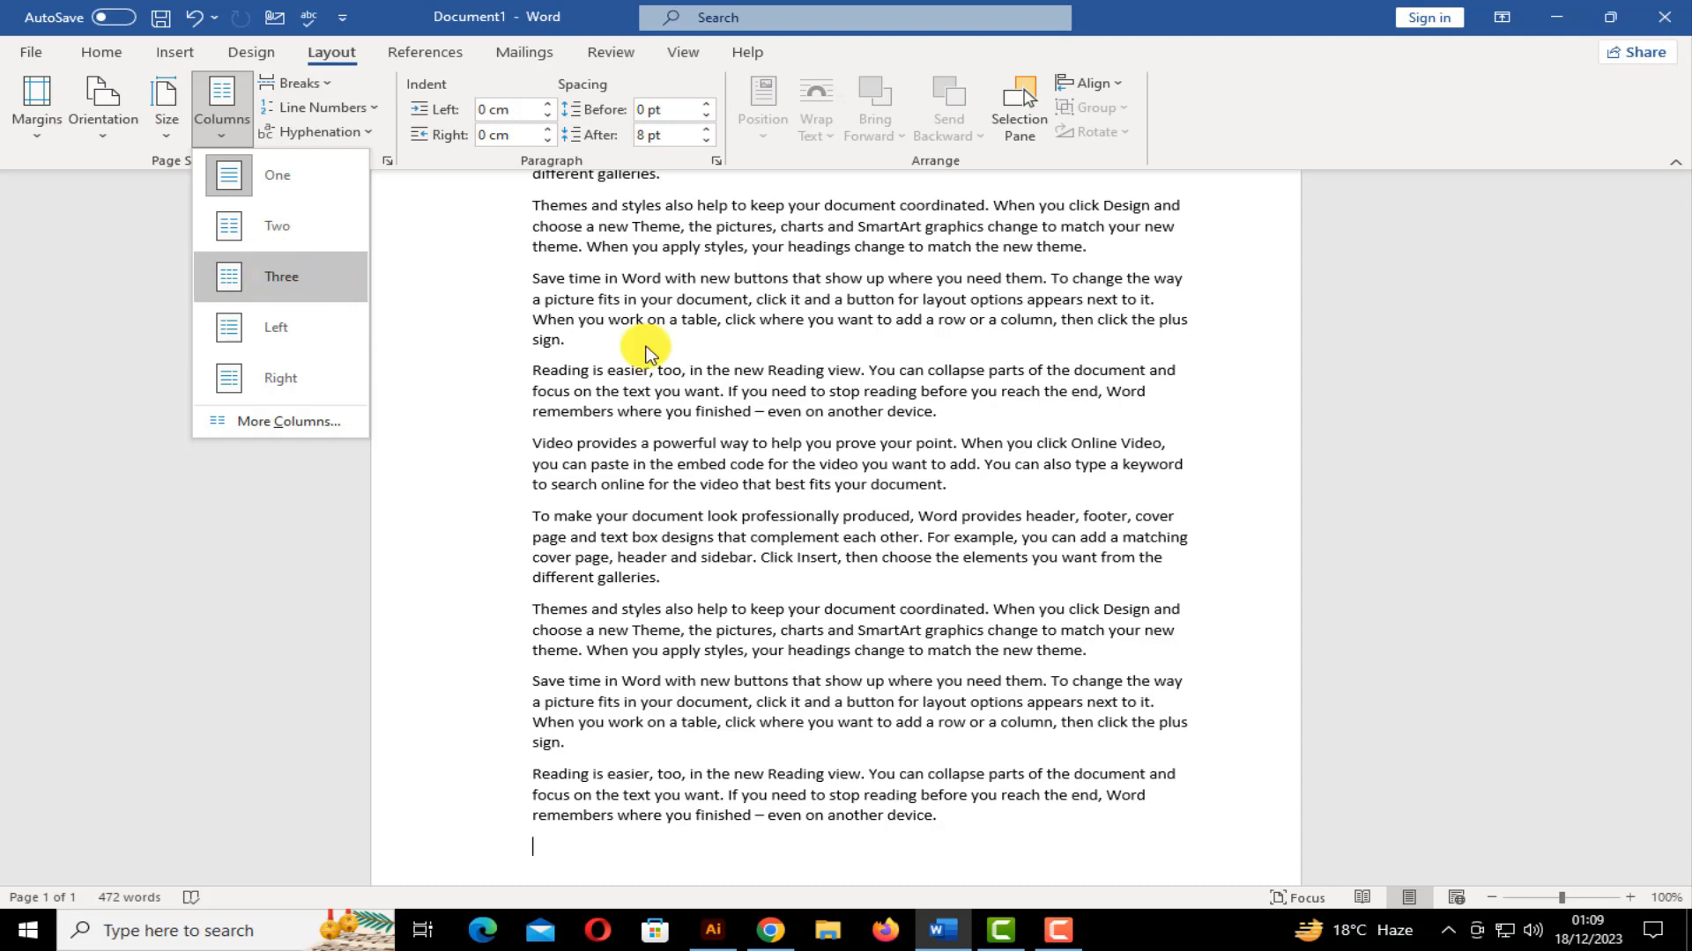
click(960, 486)
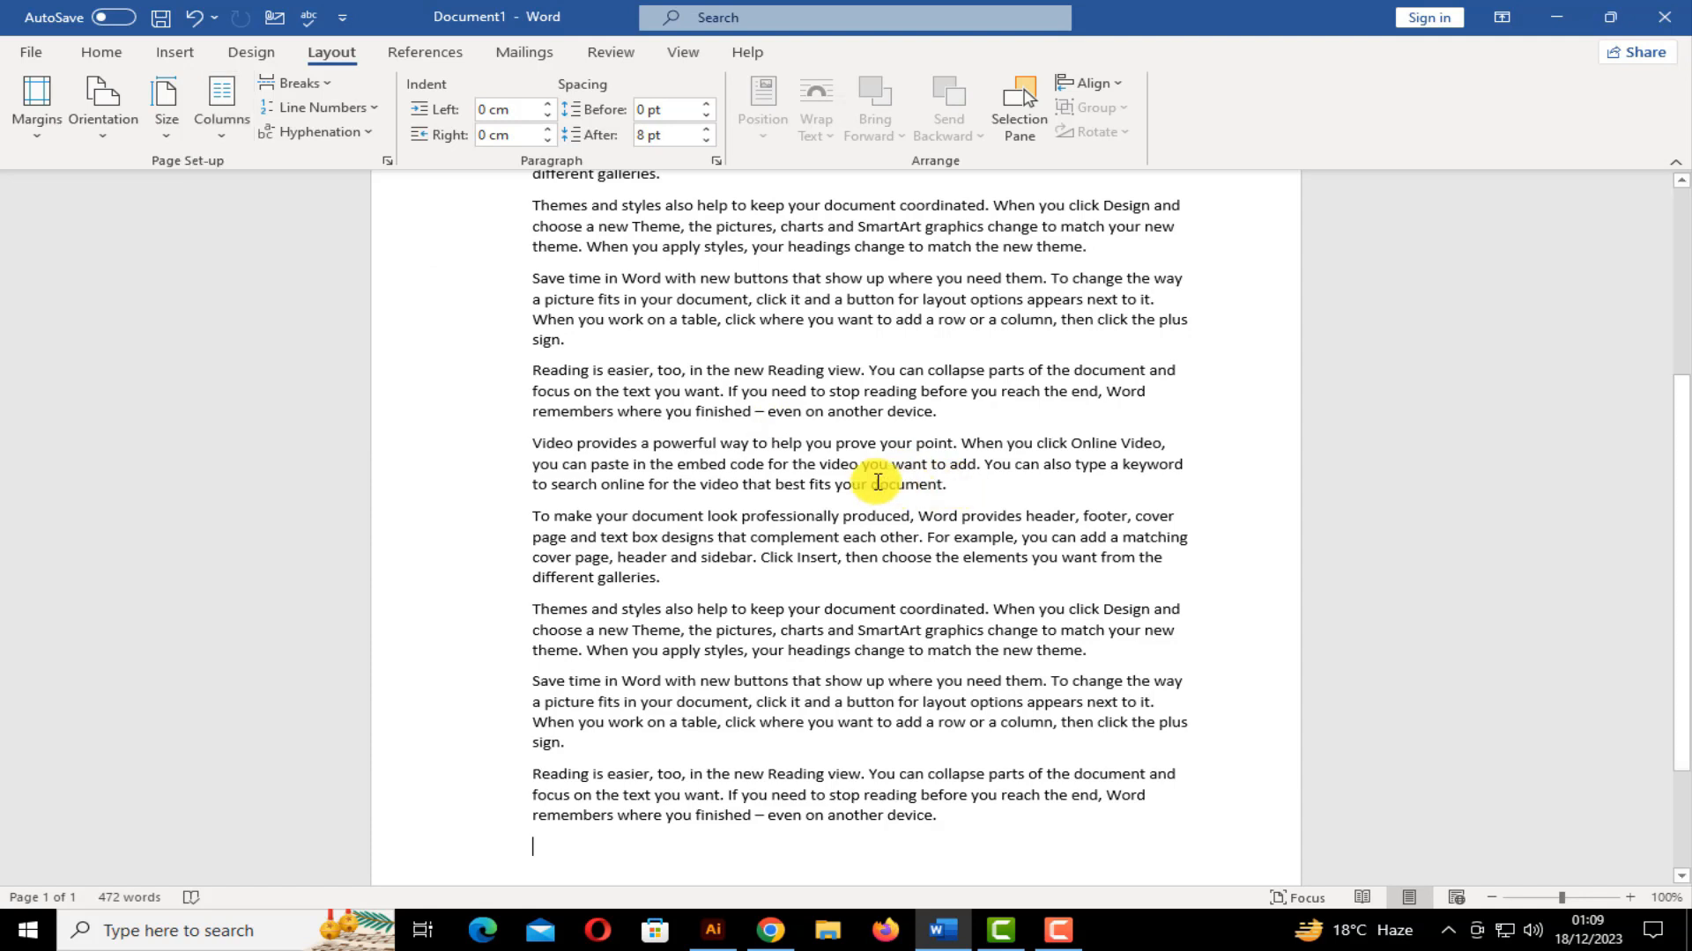
triple_click(644, 445)
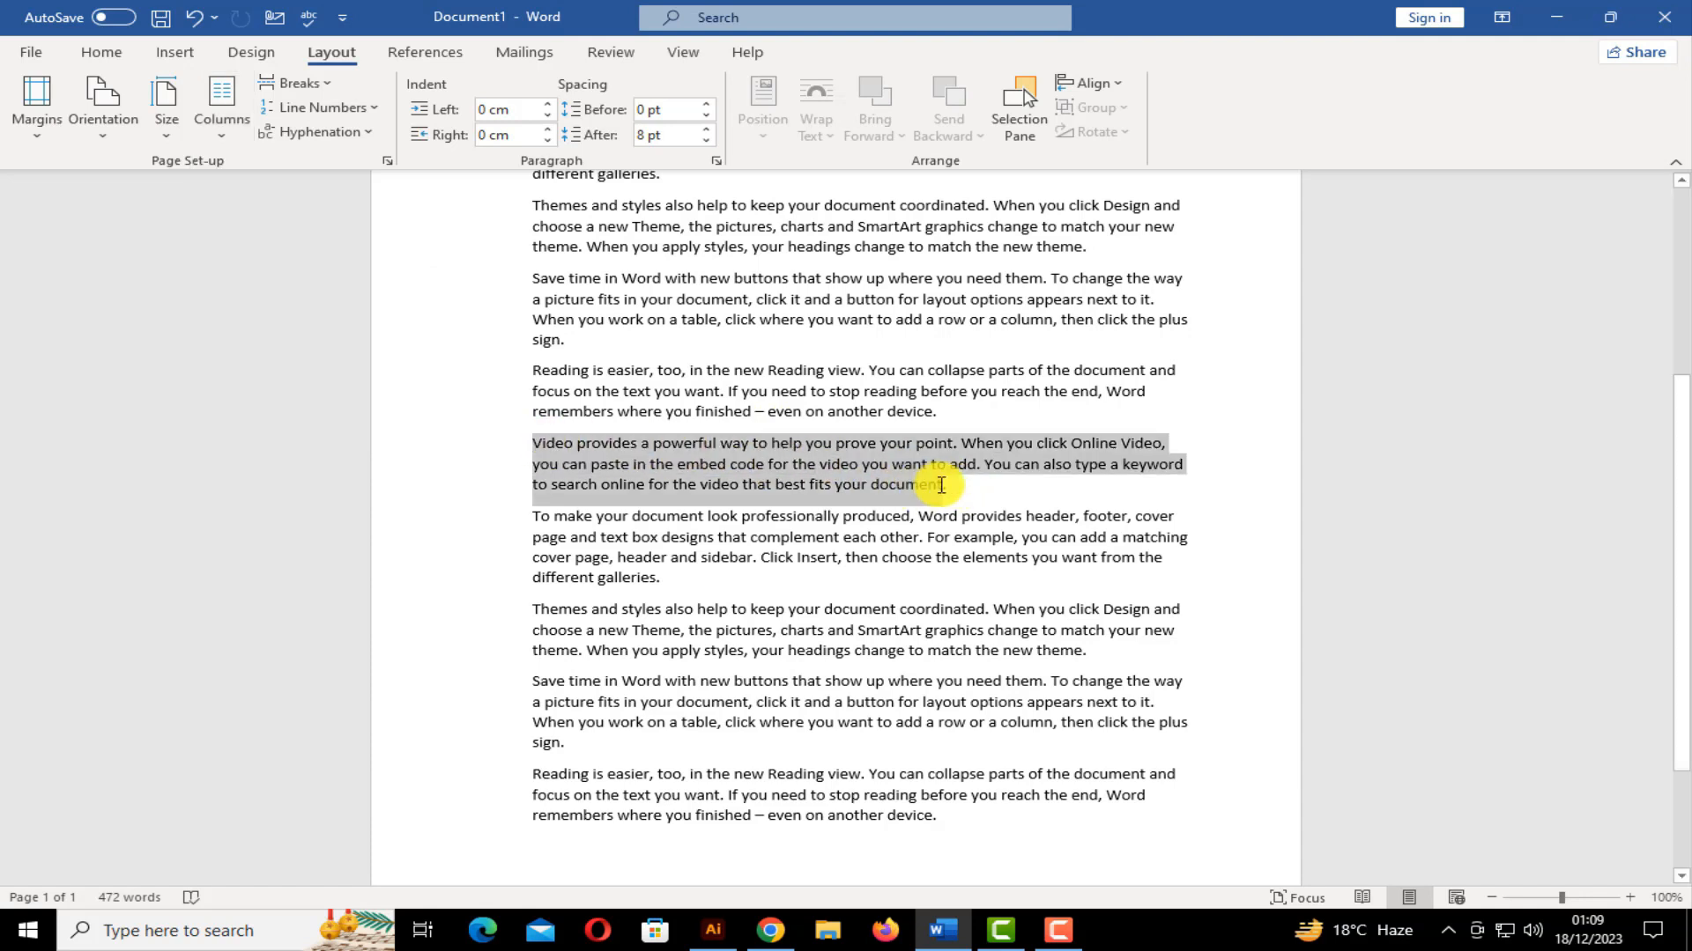
click(225, 133)
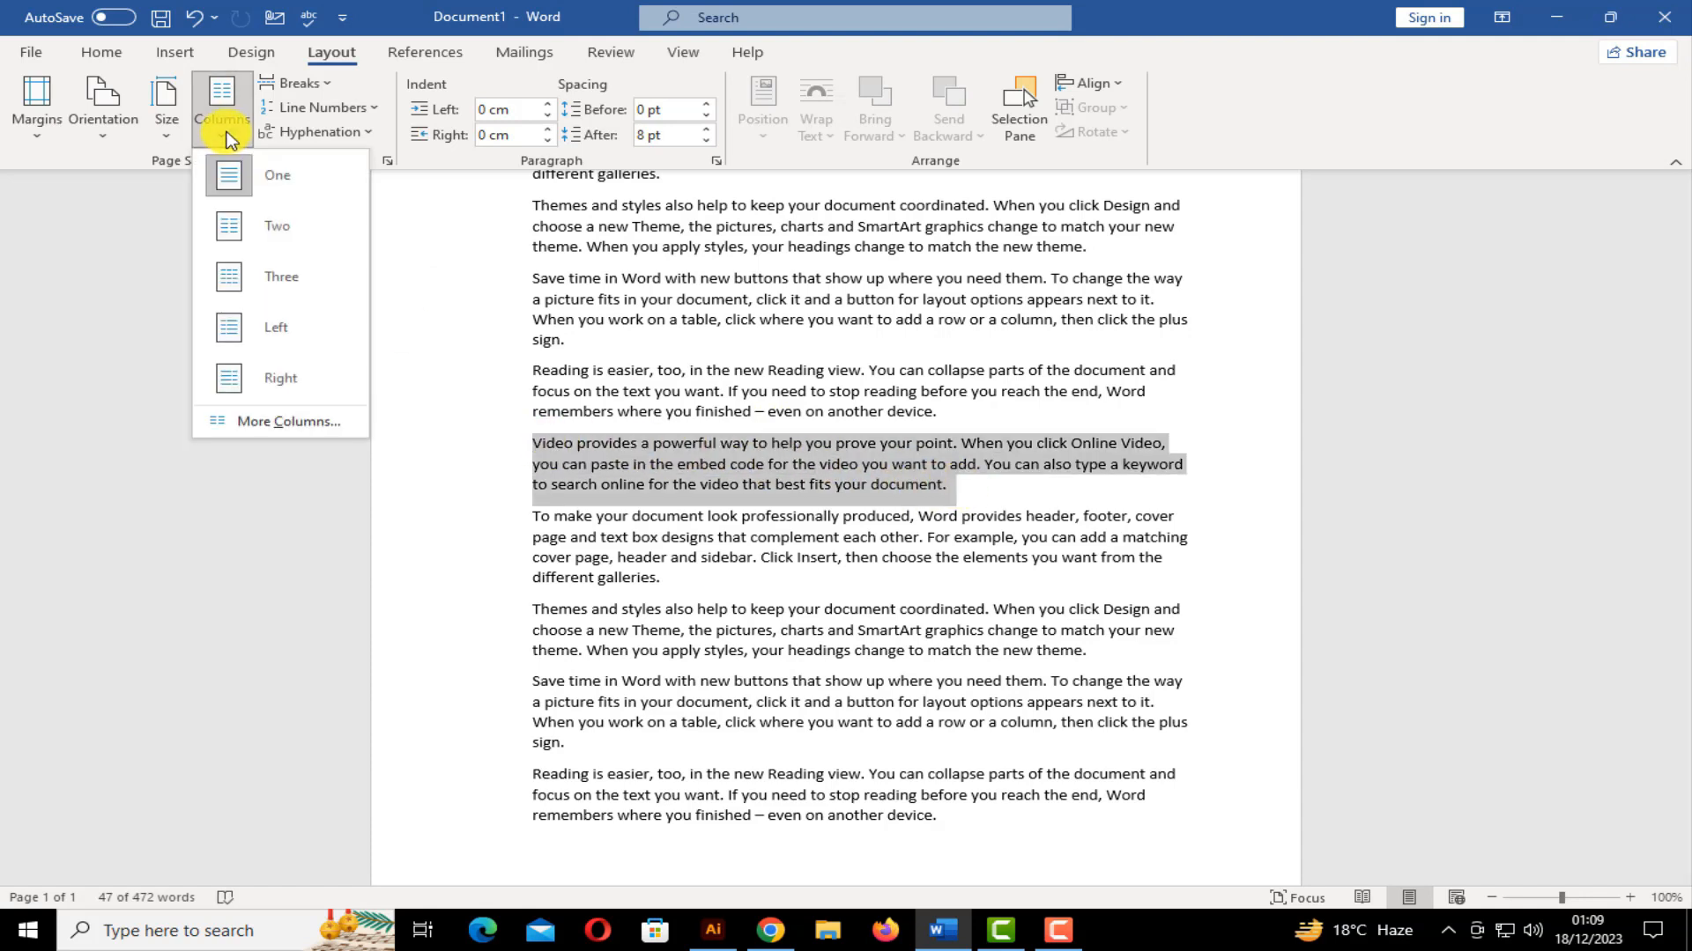
click(275, 242)
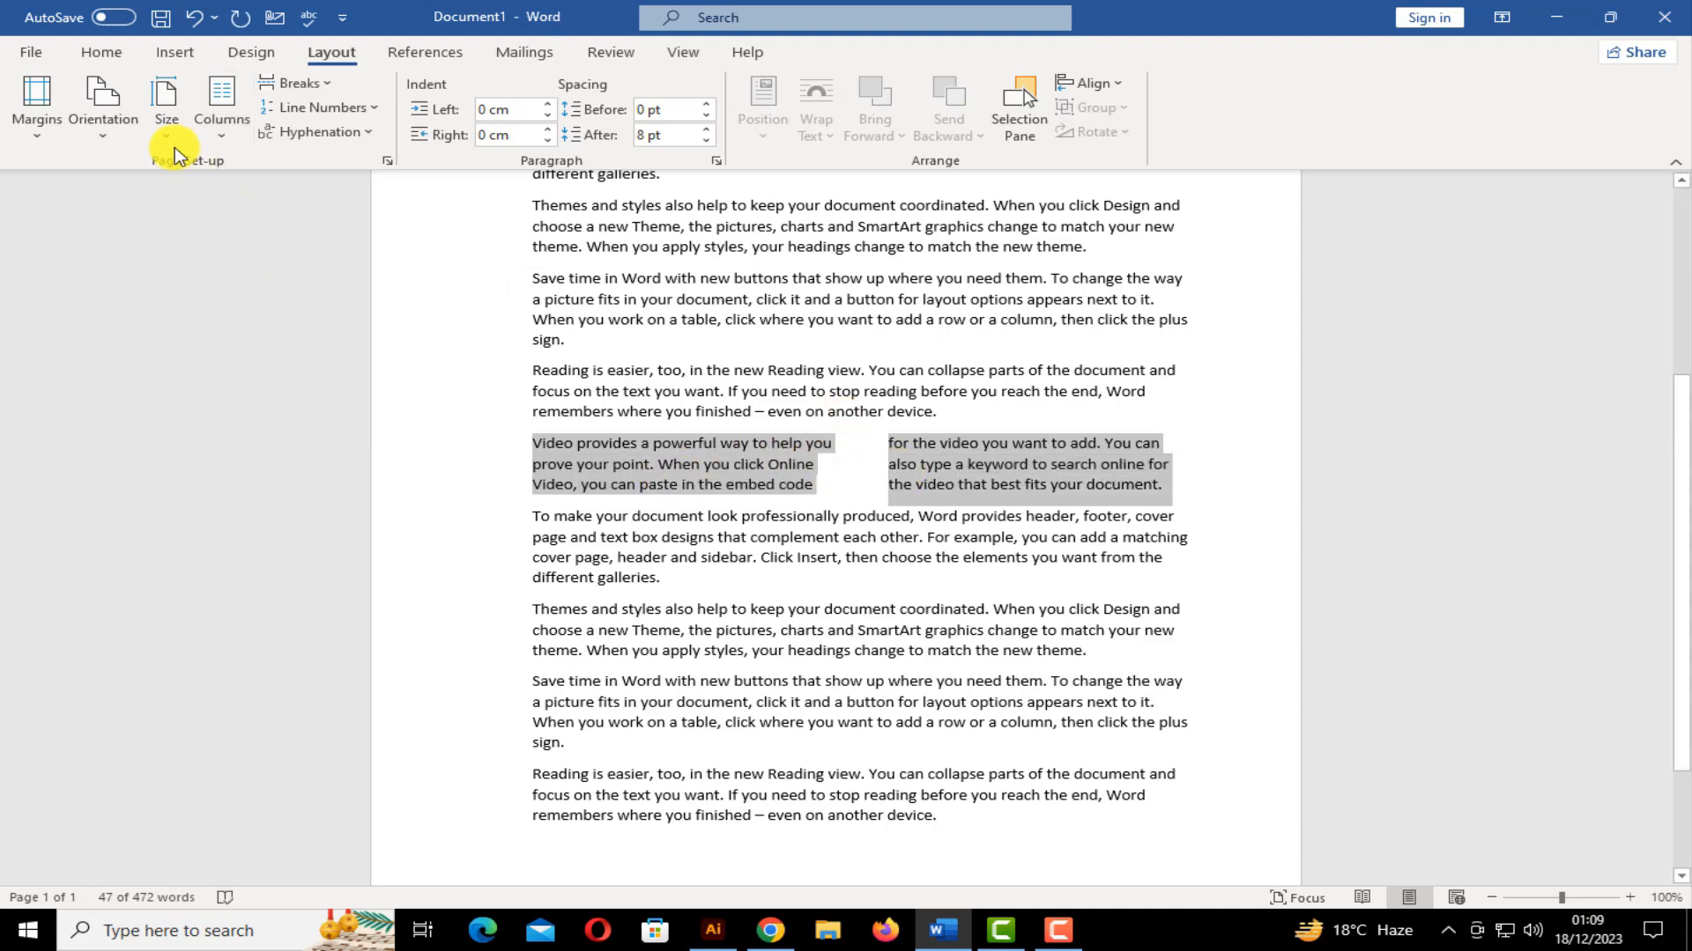
Try the Left and Right column presets in turn on the selected paragraph beginning "Video provides a powerful way"
click(222, 124)
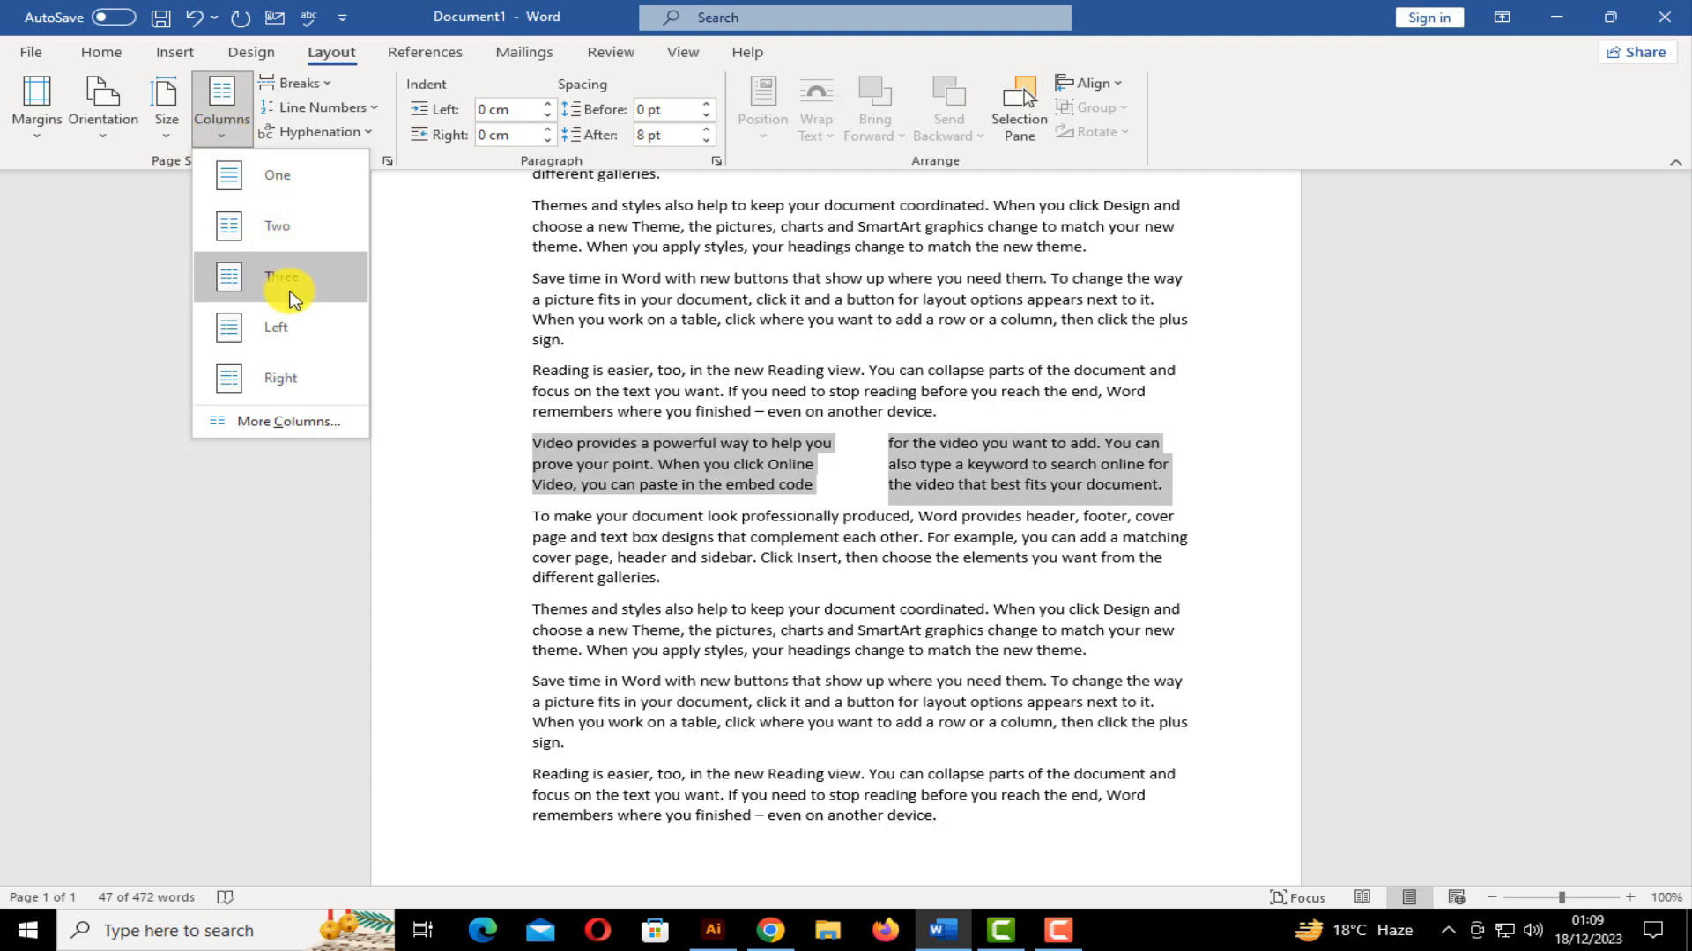
click(282, 340)
click(278, 340)
click(223, 123)
click(955, 450)
drag(1176, 485, 533, 443)
click(222, 123)
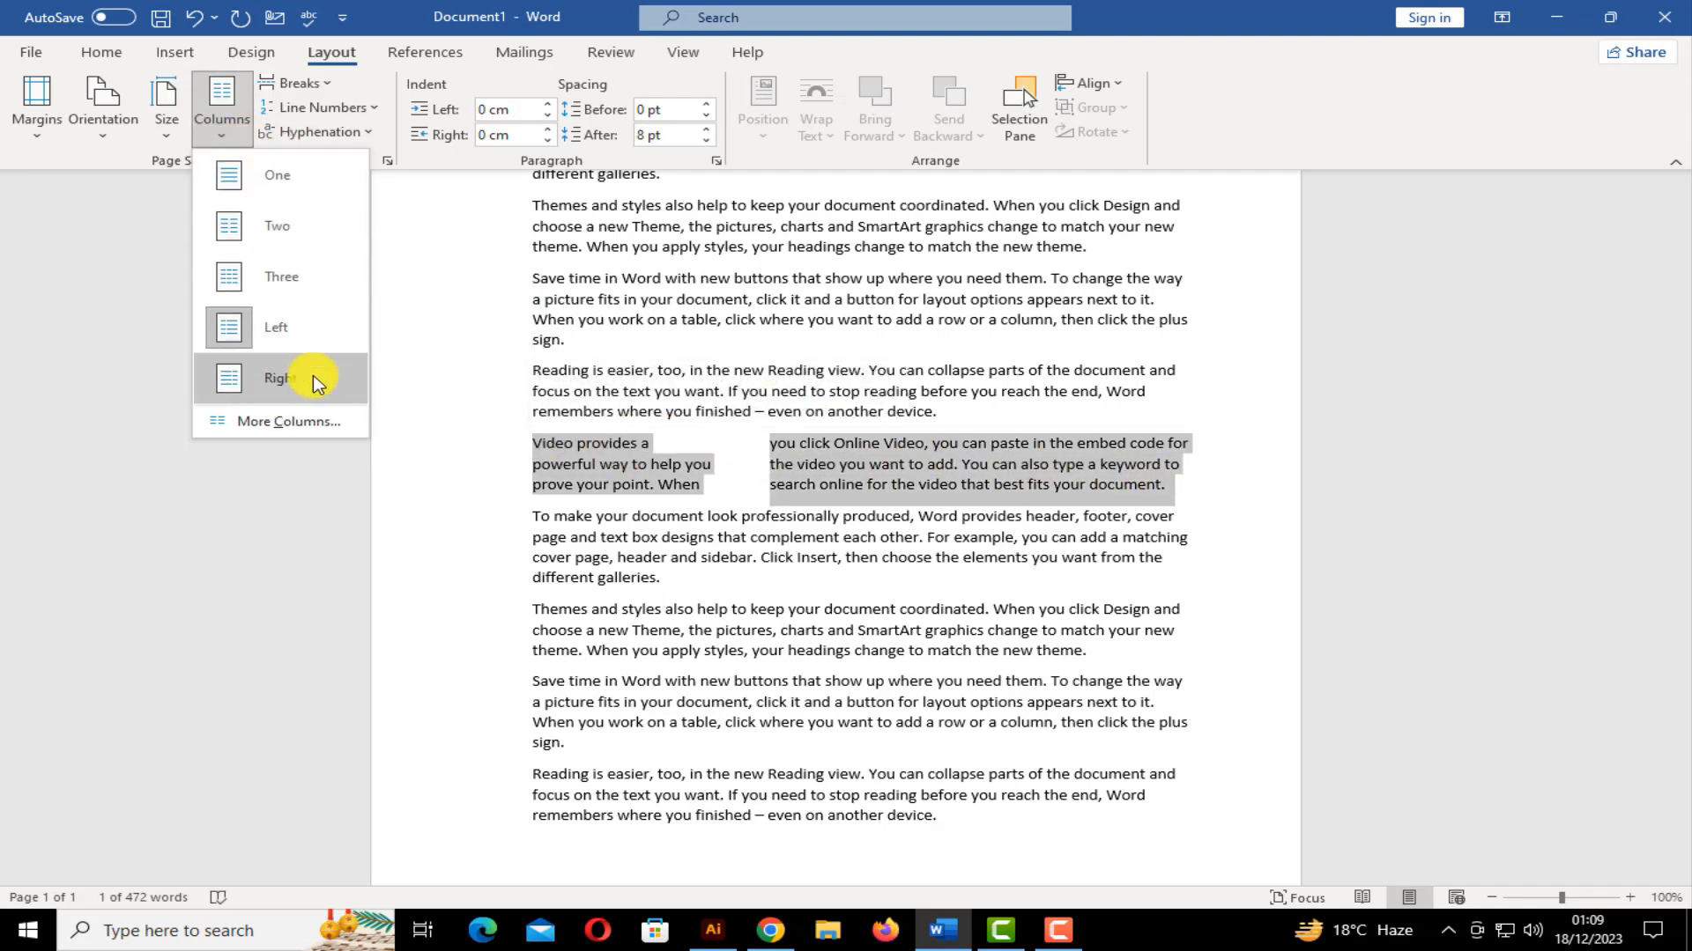
click(314, 375)
Try to set the number of columns to 5 for the selected paragraph in the custom column settings
click(222, 123)
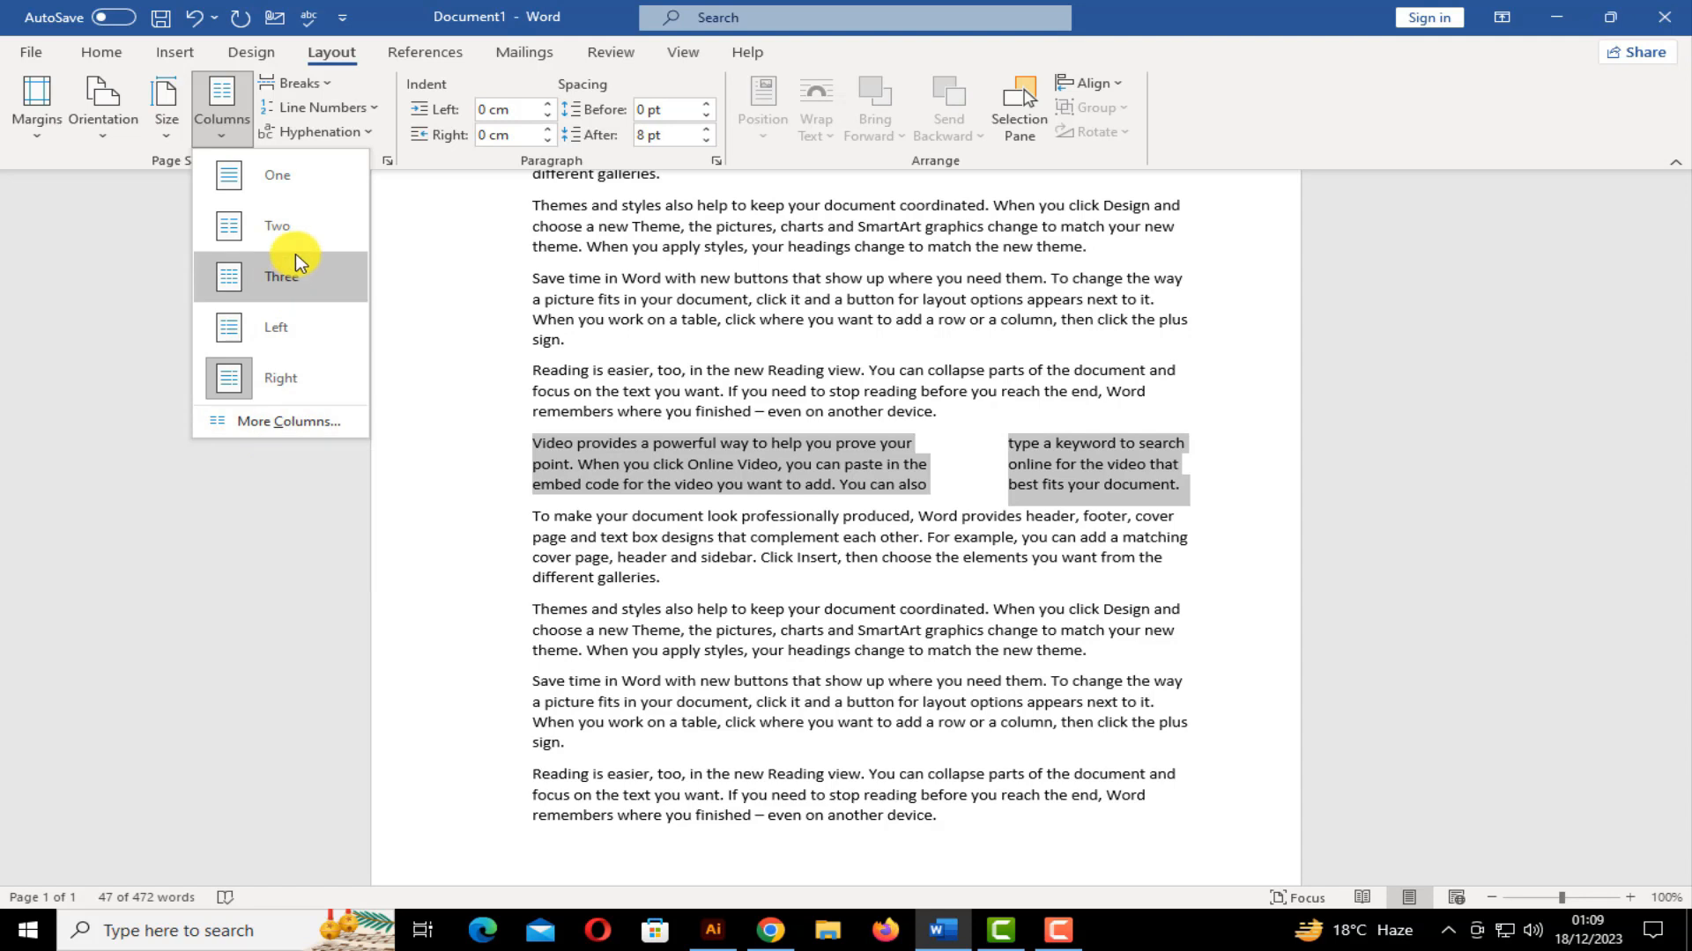
click(300, 421)
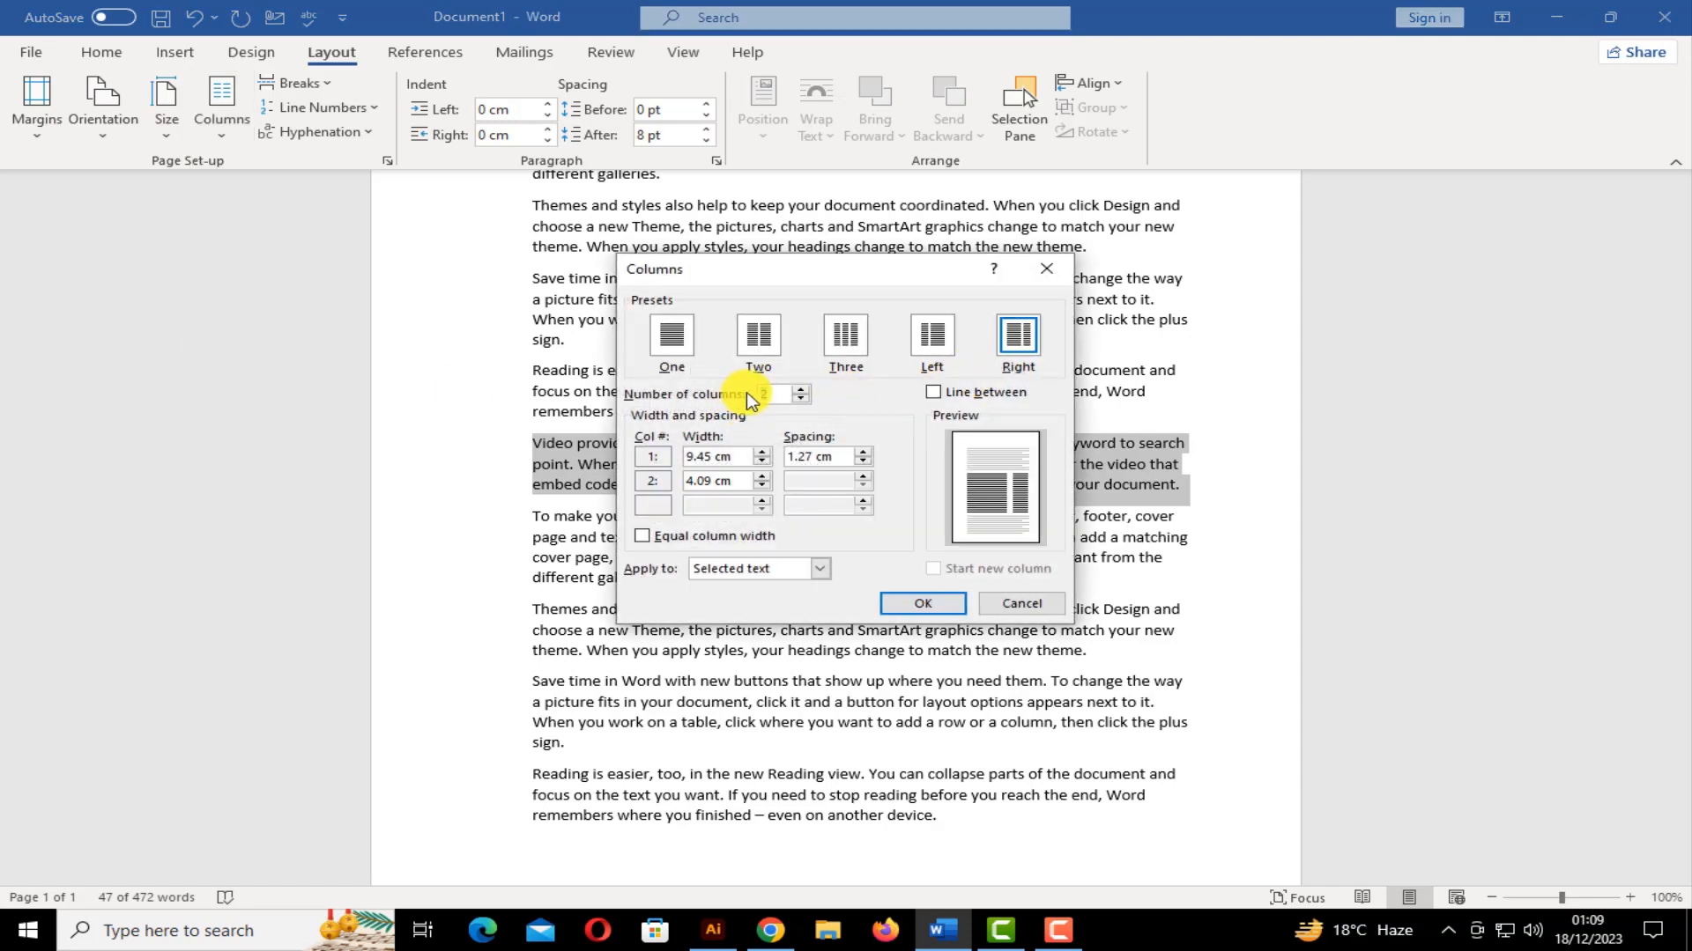
click(806, 390)
click(806, 390)
click(805, 390)
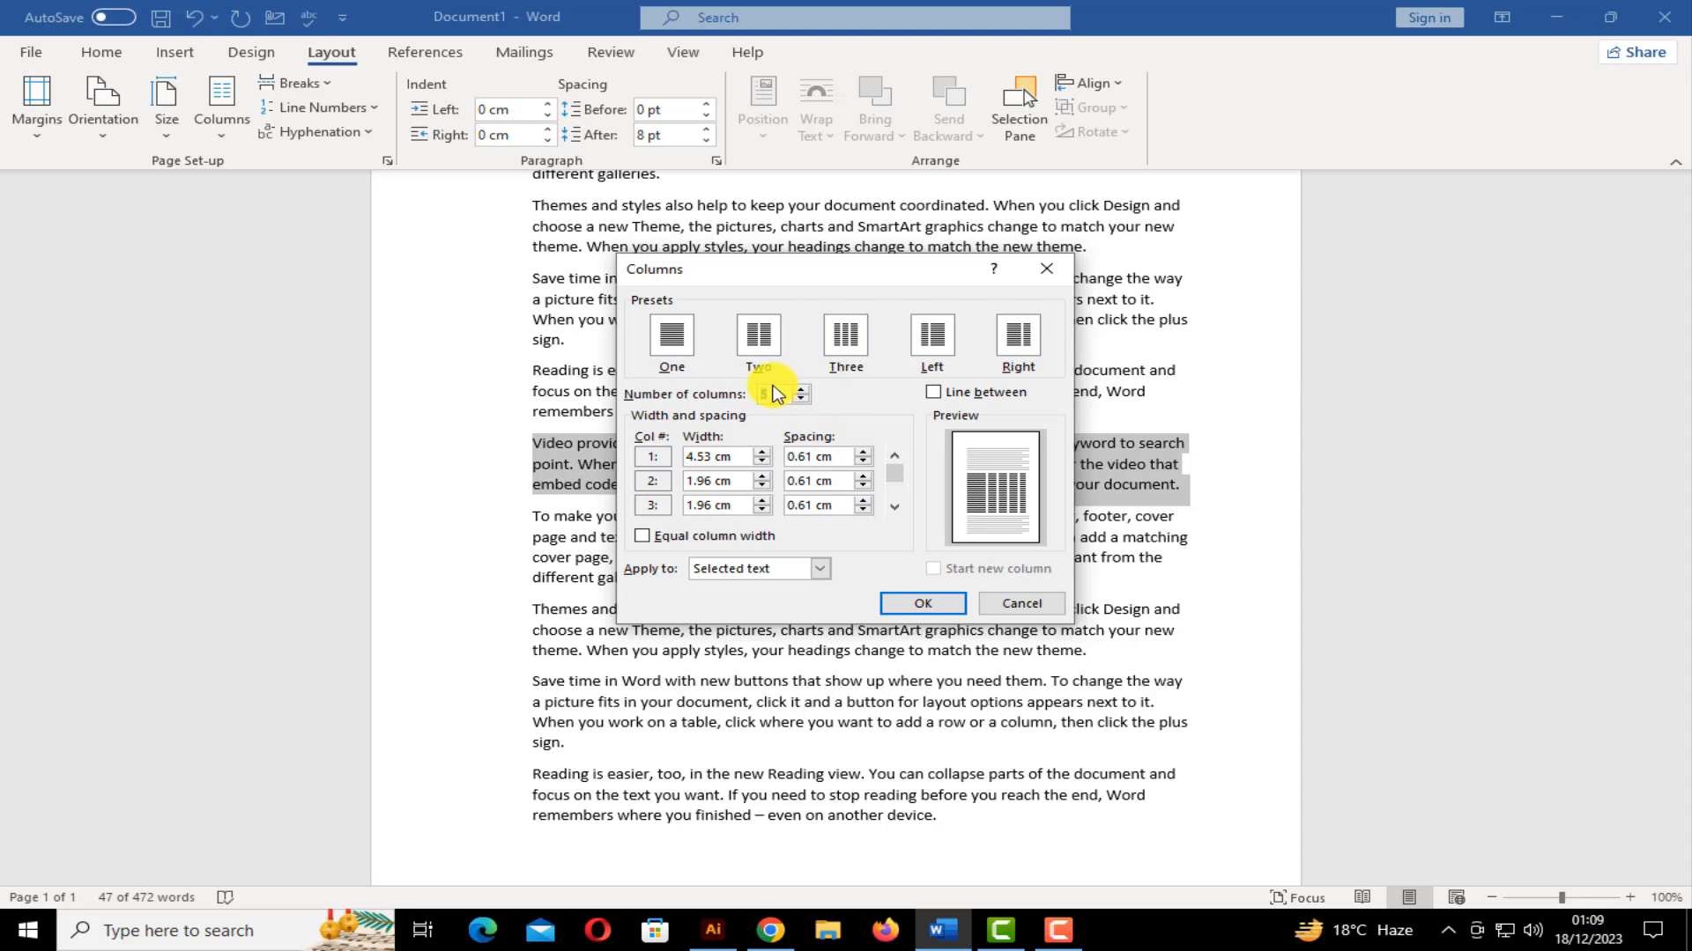
double_click(771, 394)
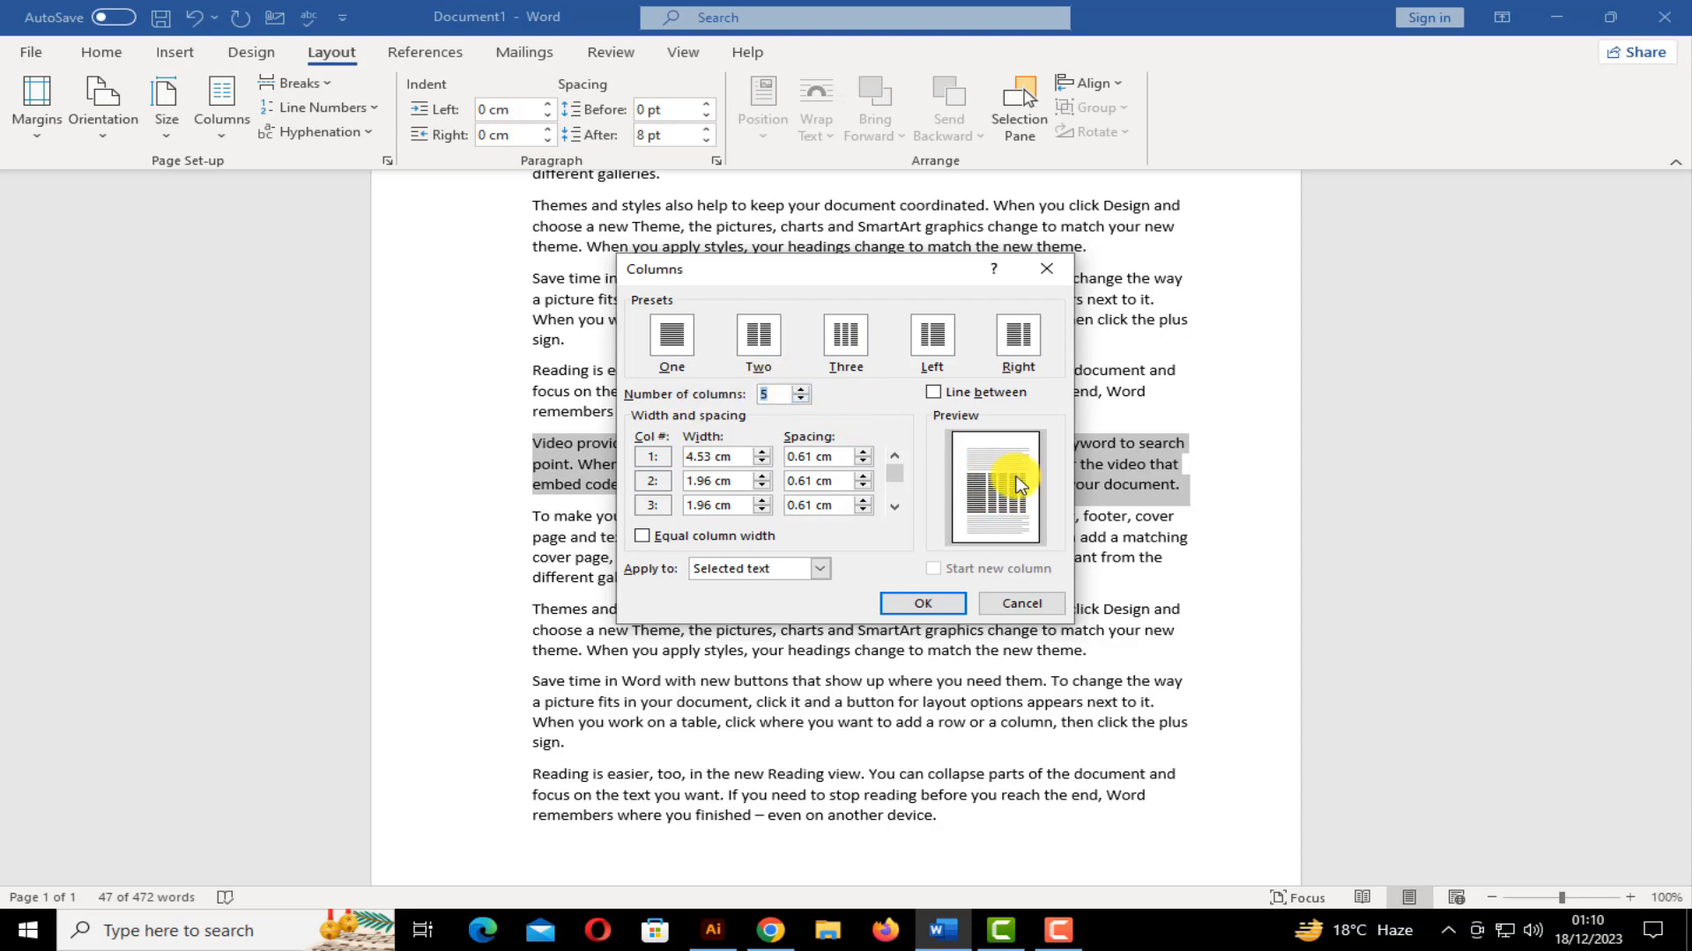
click(958, 603)
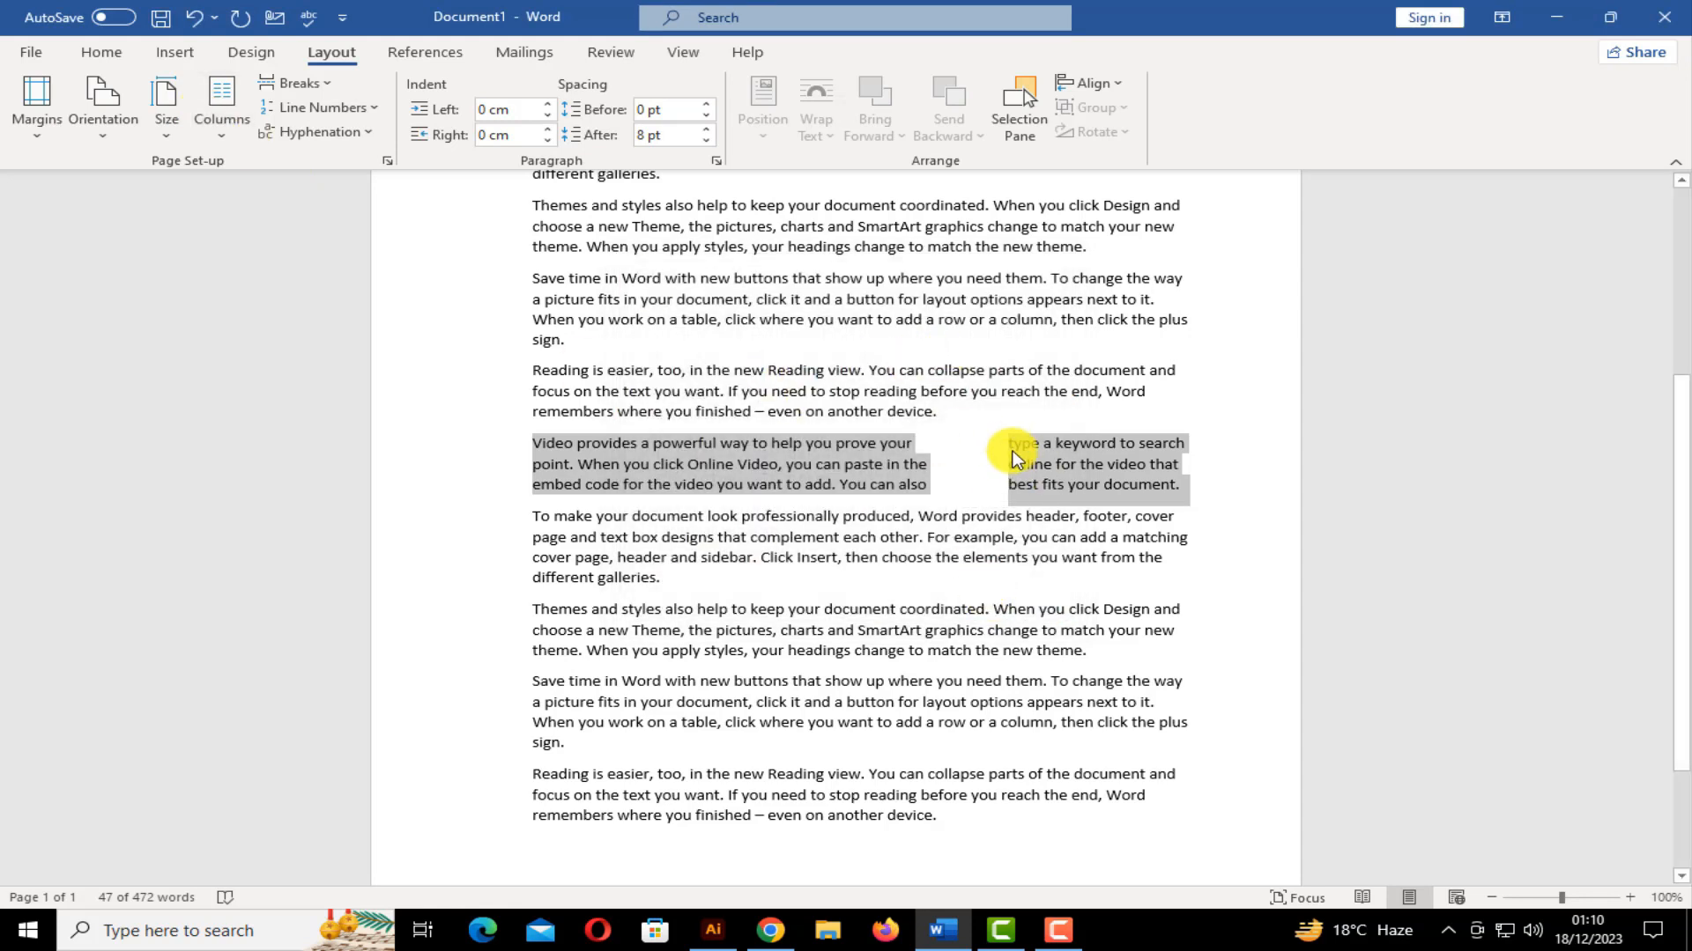
Undo the column formatting of the "Video provides a powerful way" paragraph, including its two-column split
key(ctrl+z)
key(ctrl+z)
key(ctrl+z)
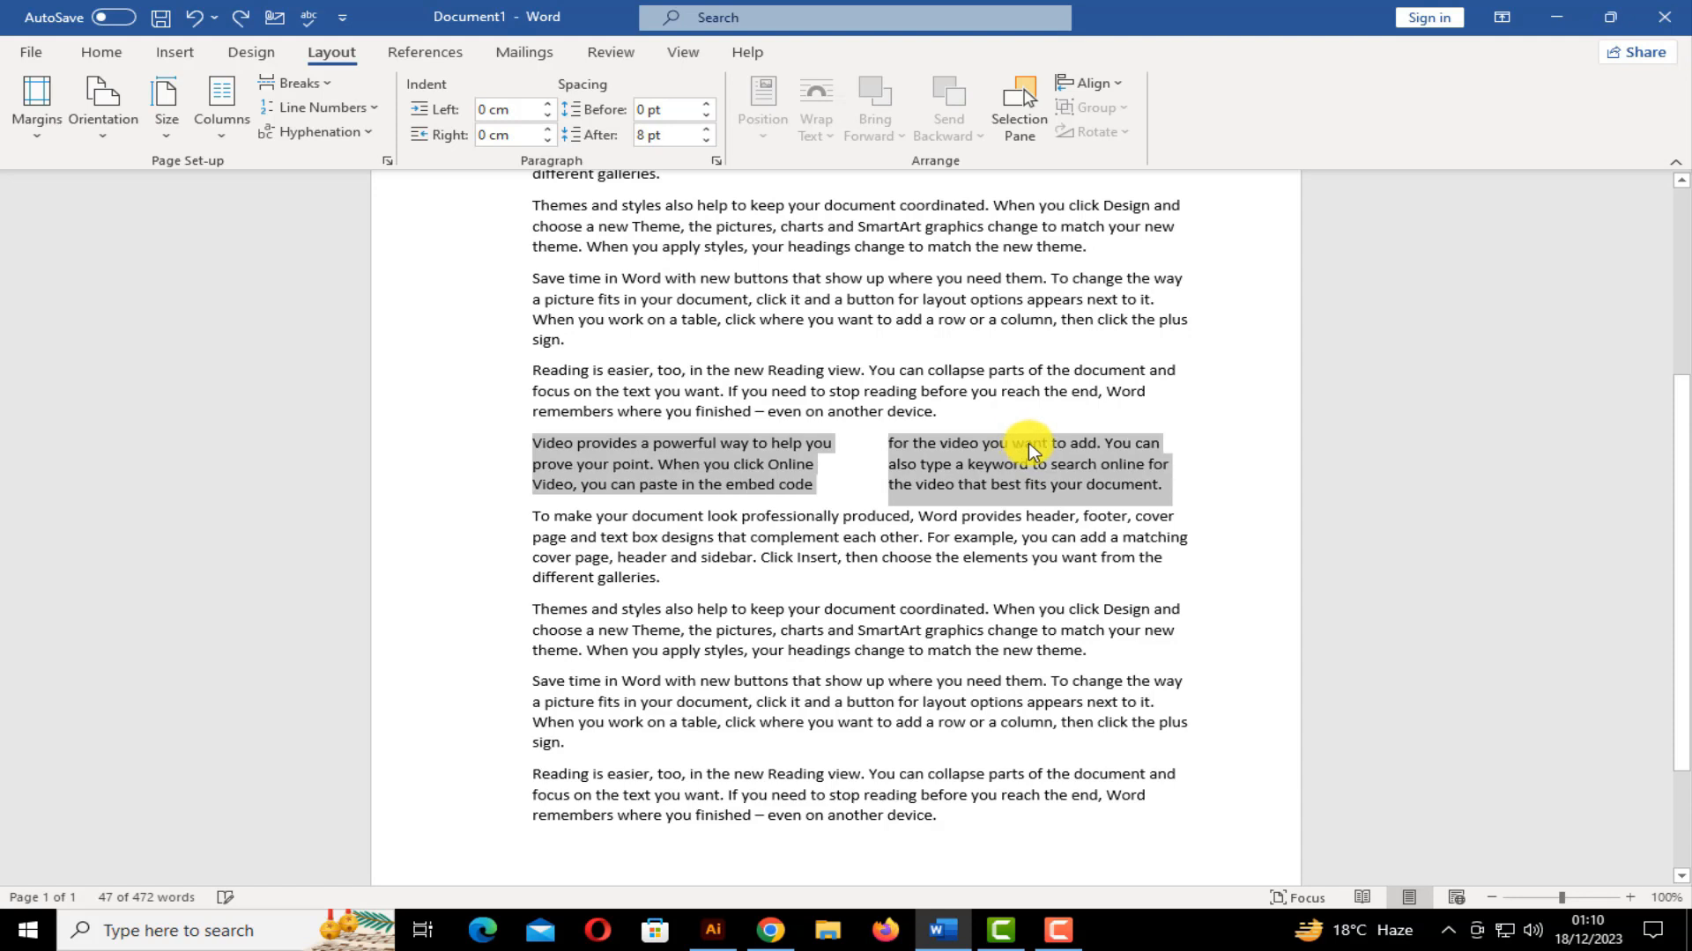
Split the three middle paragraphs from "Reading is easier" through "To make your document look" into two columns
drag(665, 580, 491, 367)
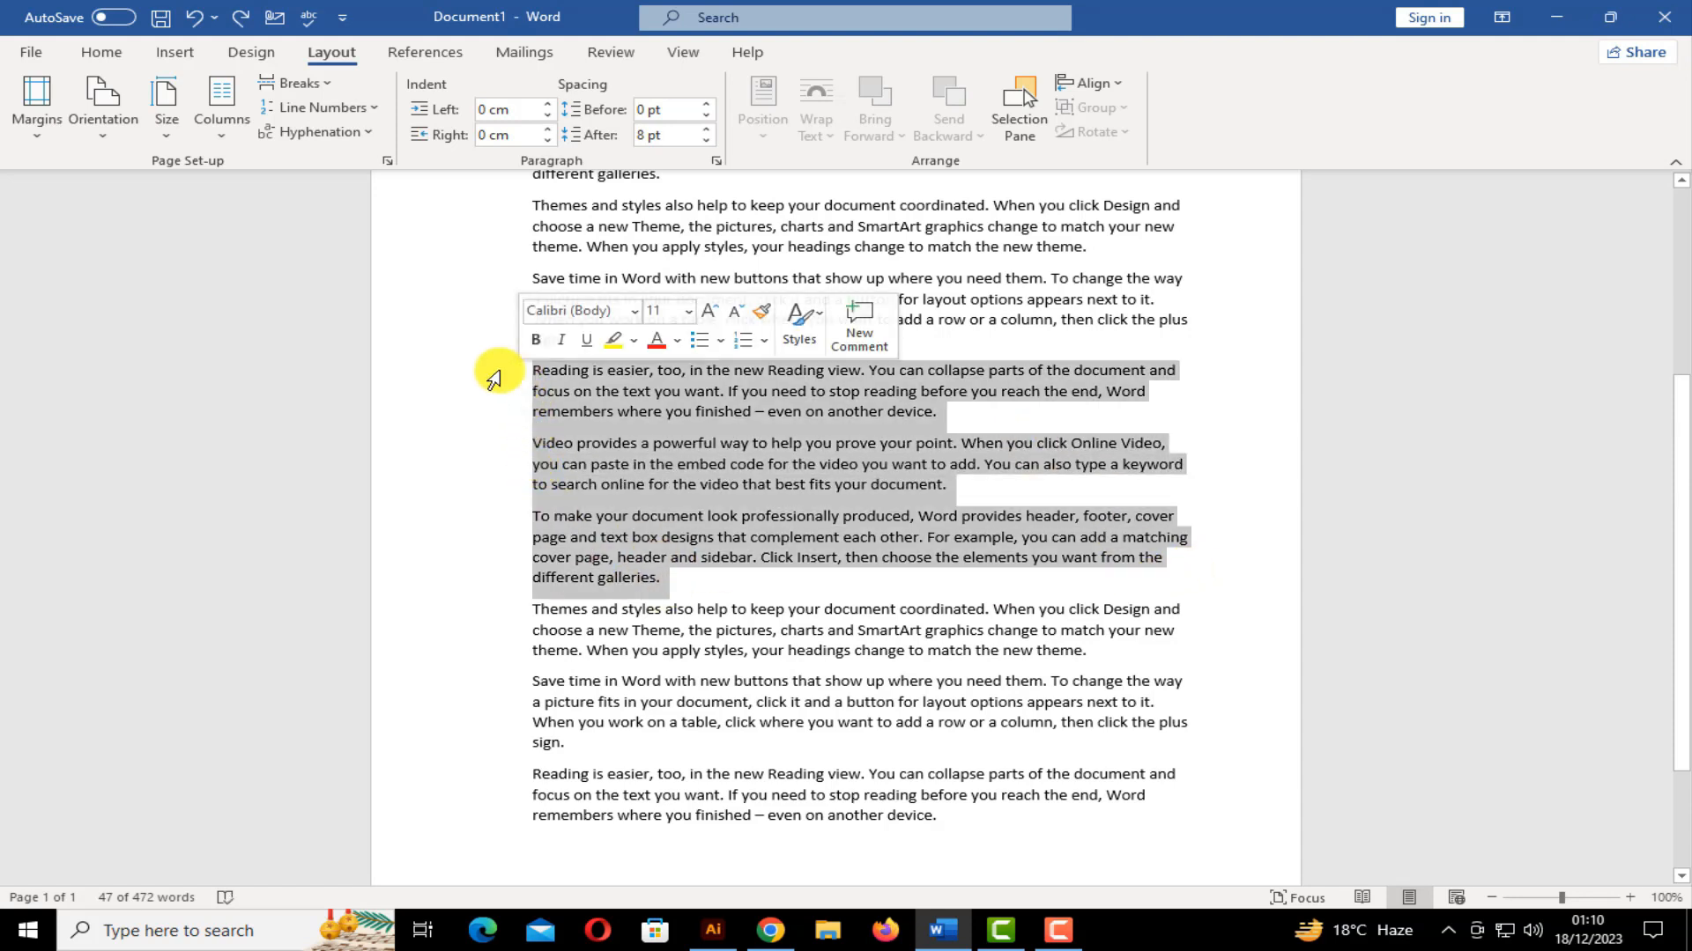
click(216, 127)
click(242, 228)
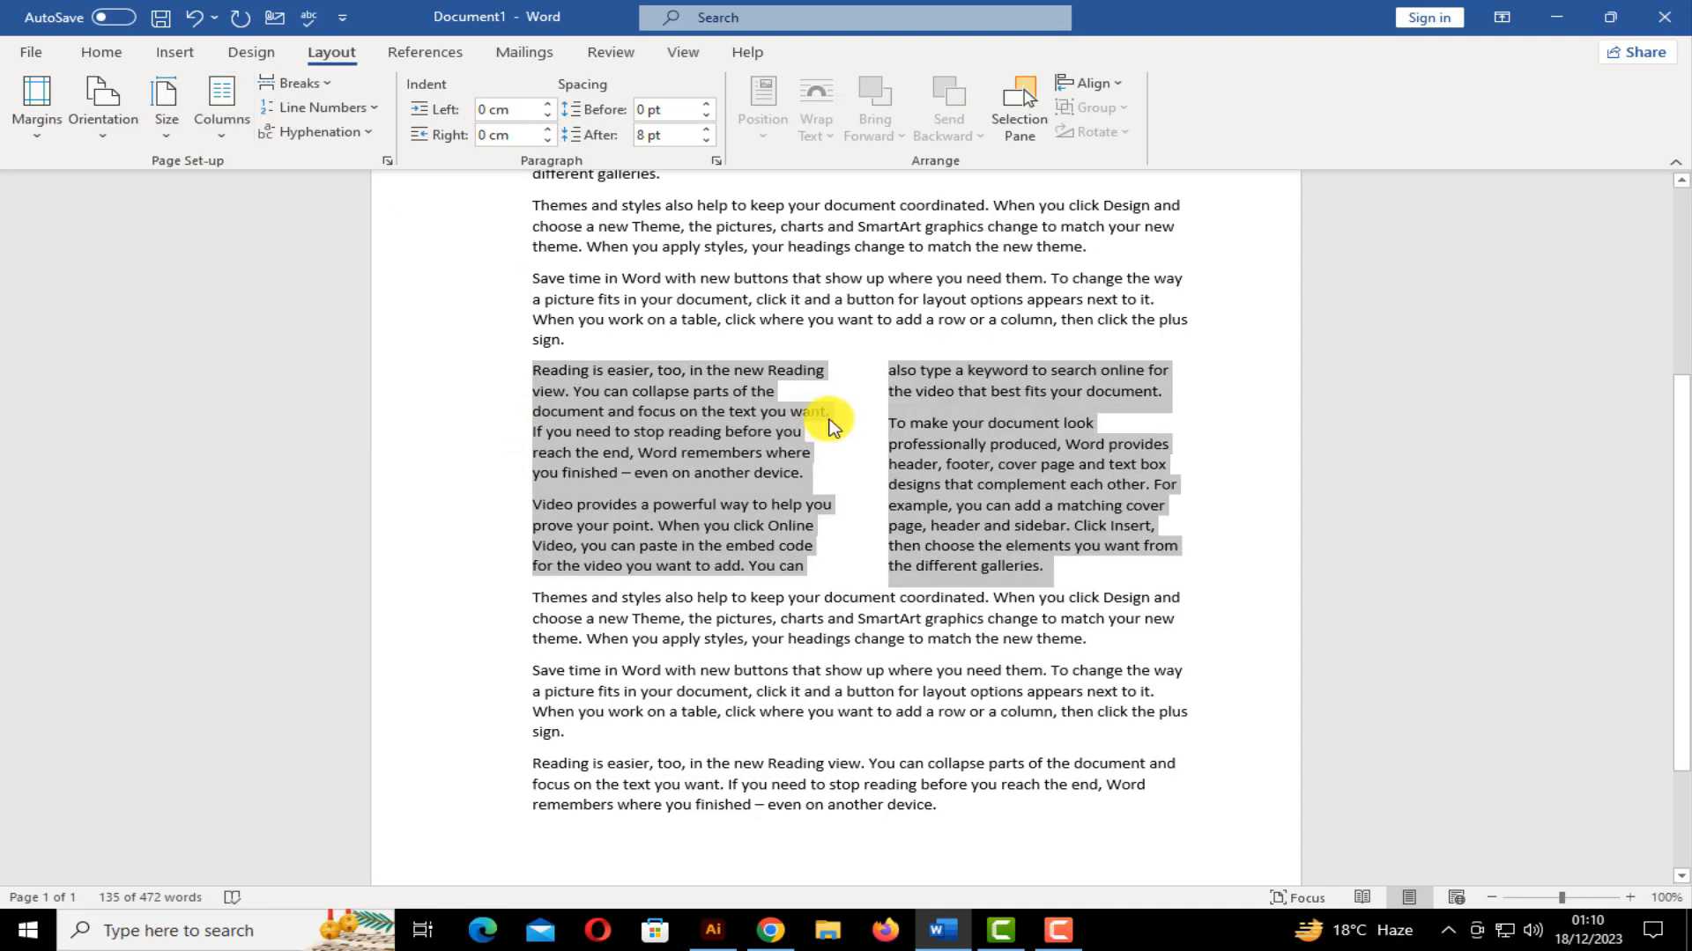
Justify the text of the three paragraphs set in two columns
click(102, 51)
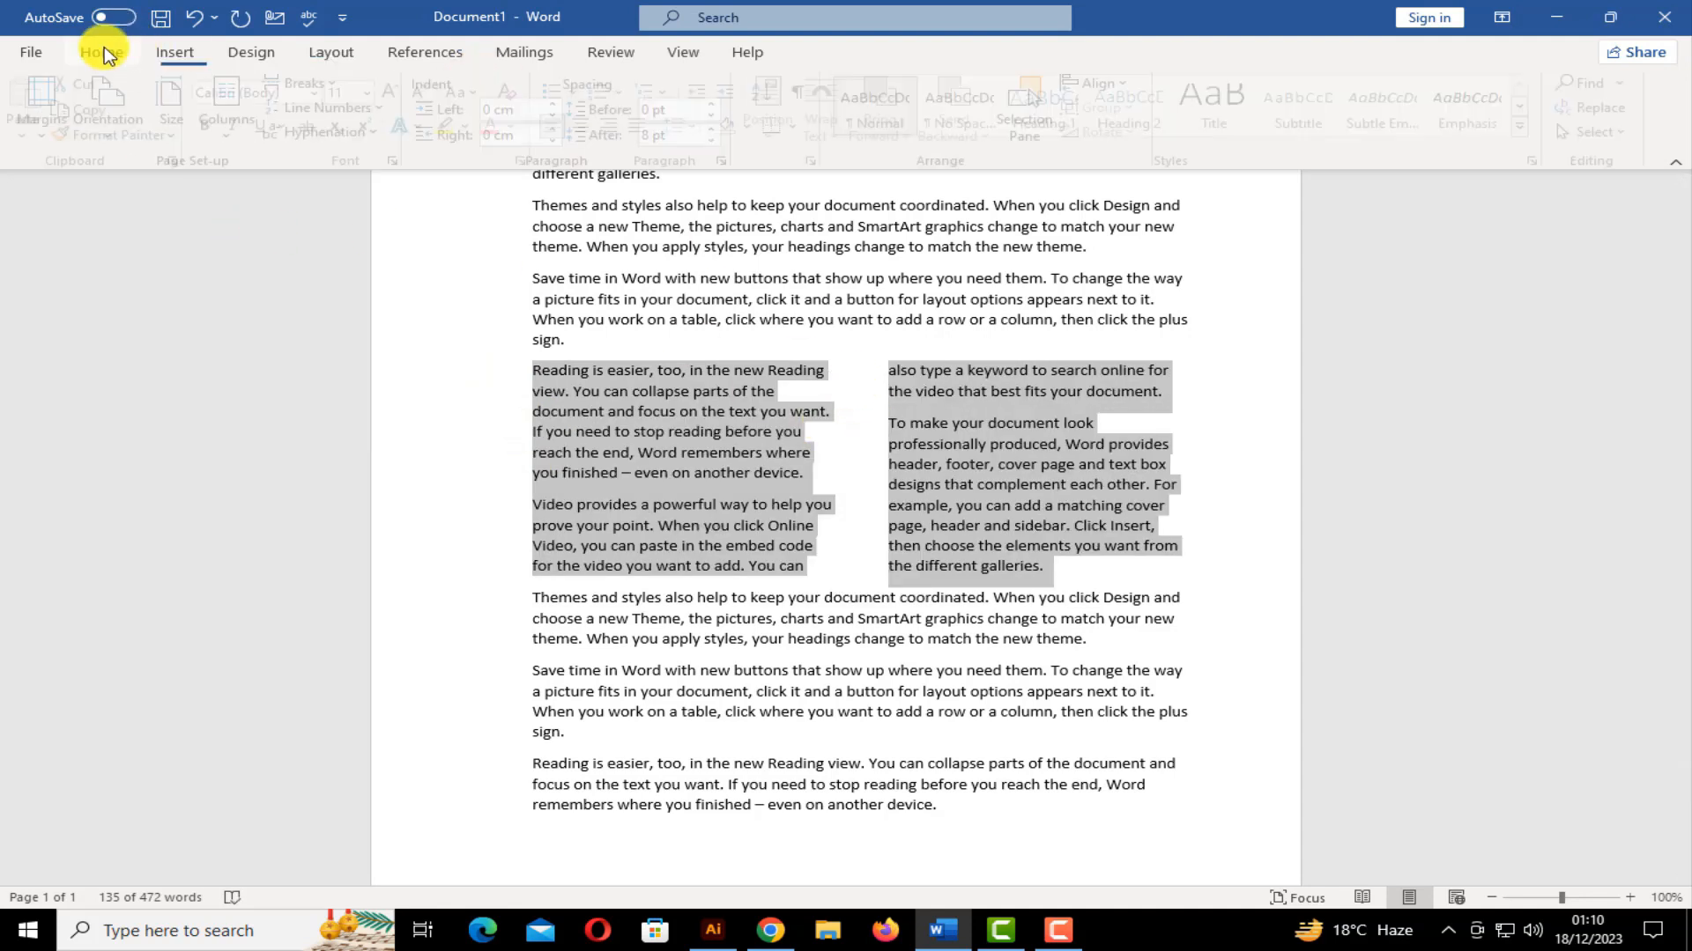
click(652, 126)
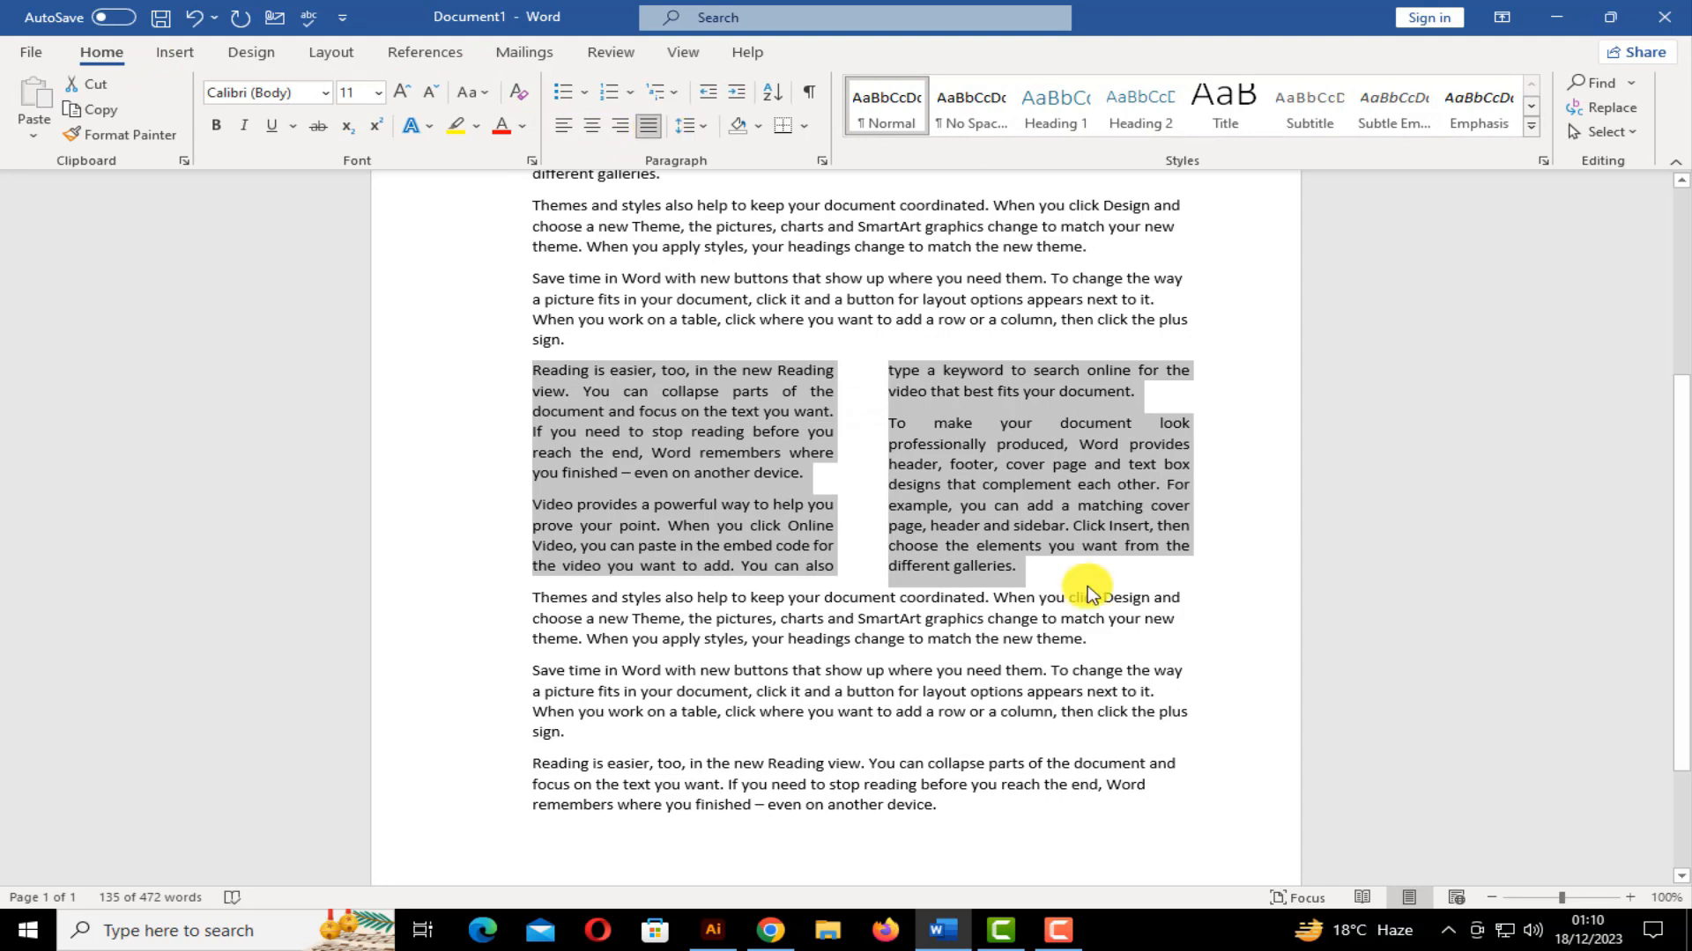
click(860, 485)
click(849, 538)
drag(1042, 564, 527, 363)
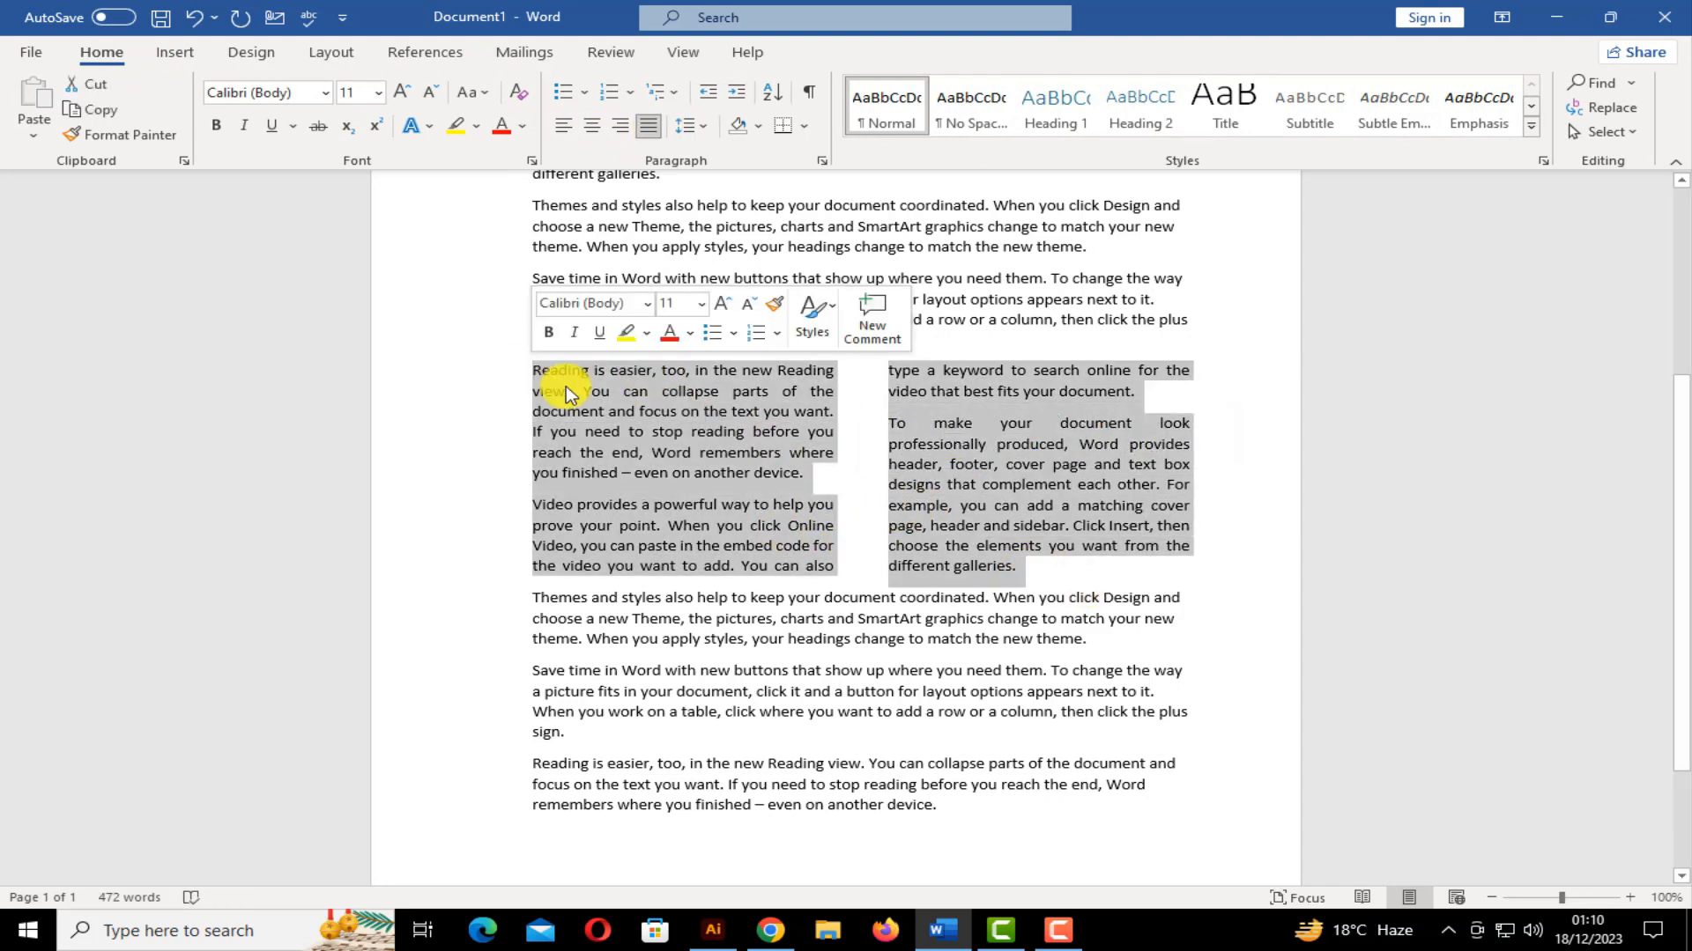
scroll(555, 374, up, 5)
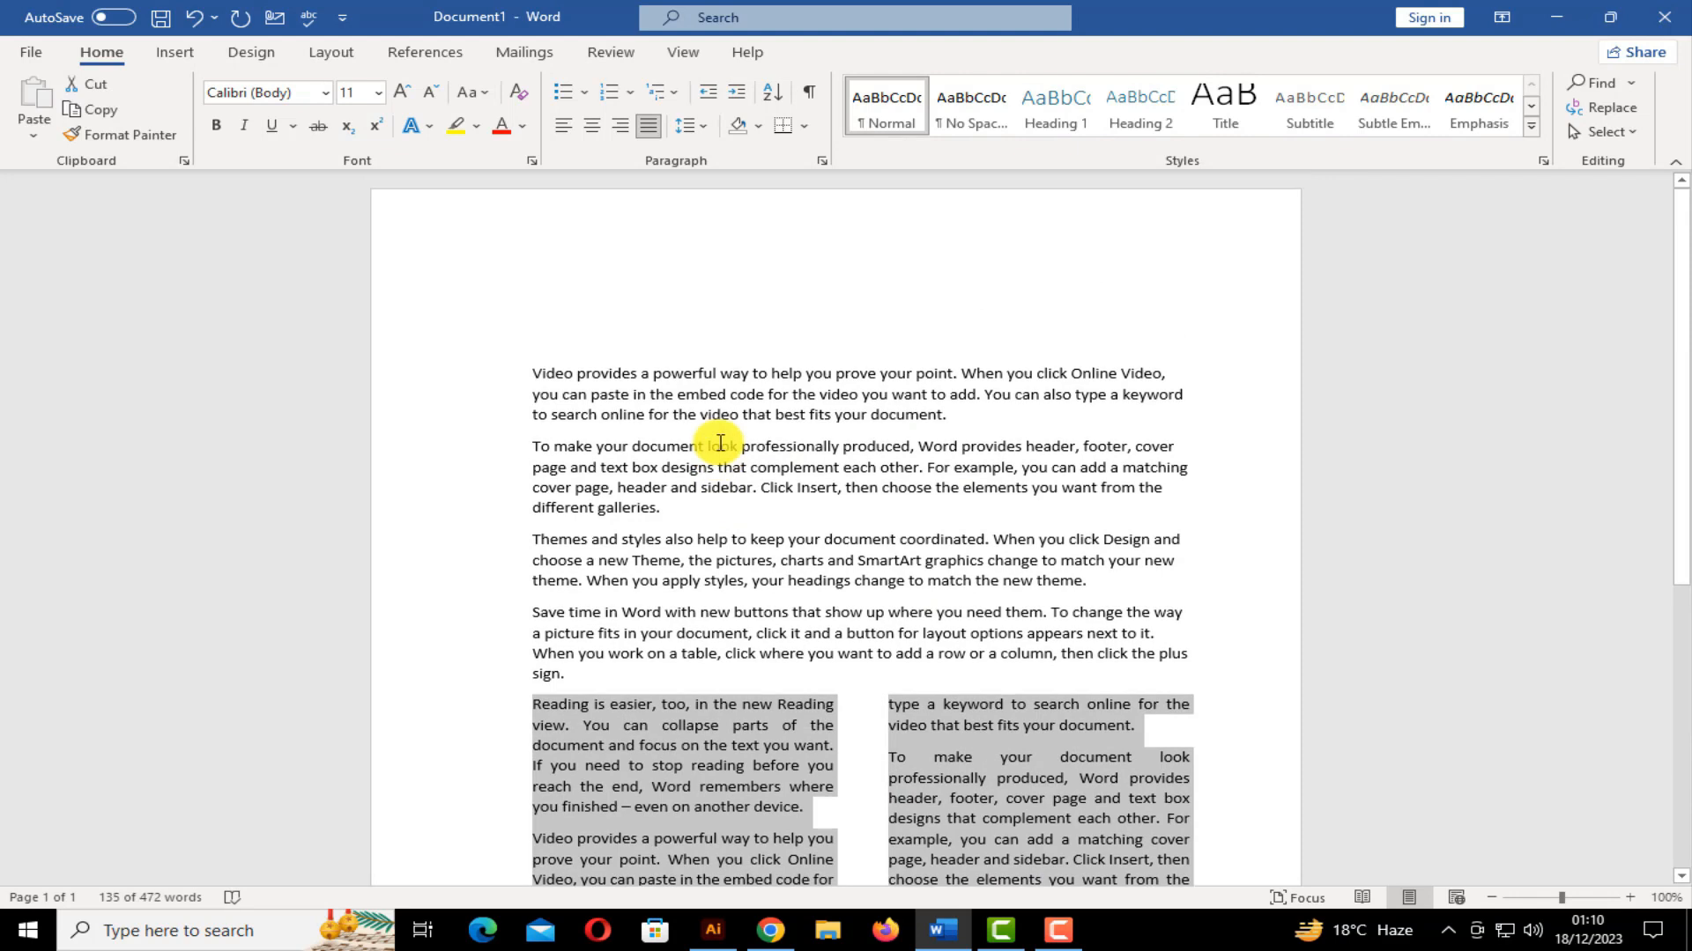
Insert a page break before the first paragraph beginning "Themes and styles also help" and undo it after checking the pages
click(331, 55)
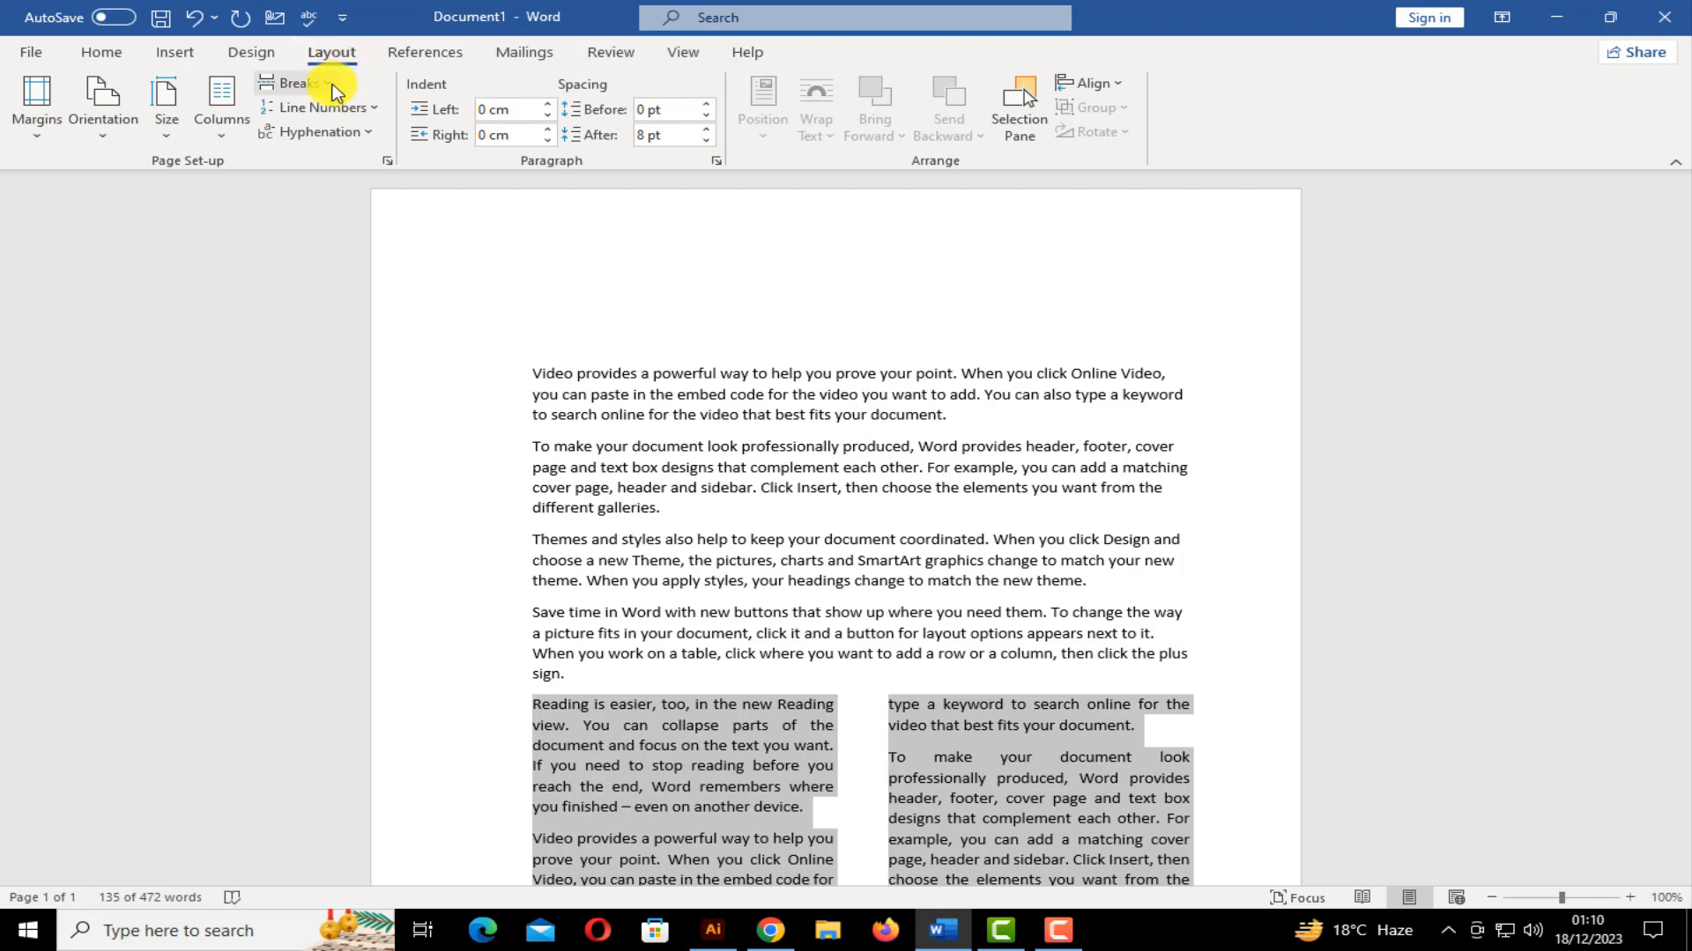
click(333, 85)
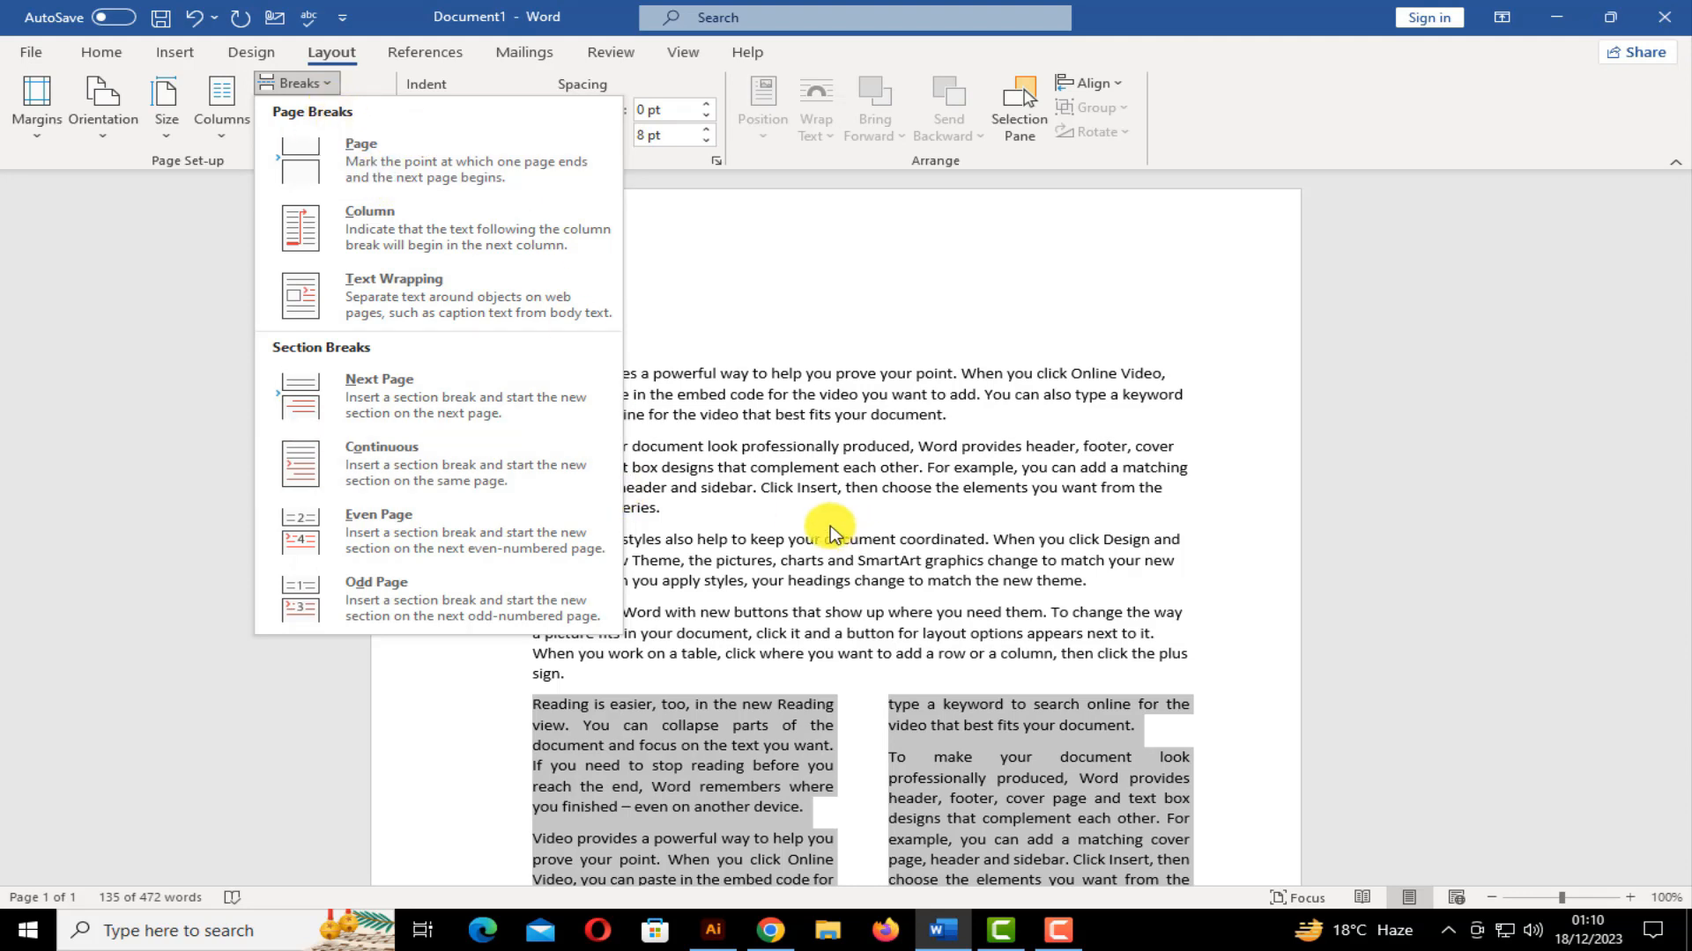
click(766, 427)
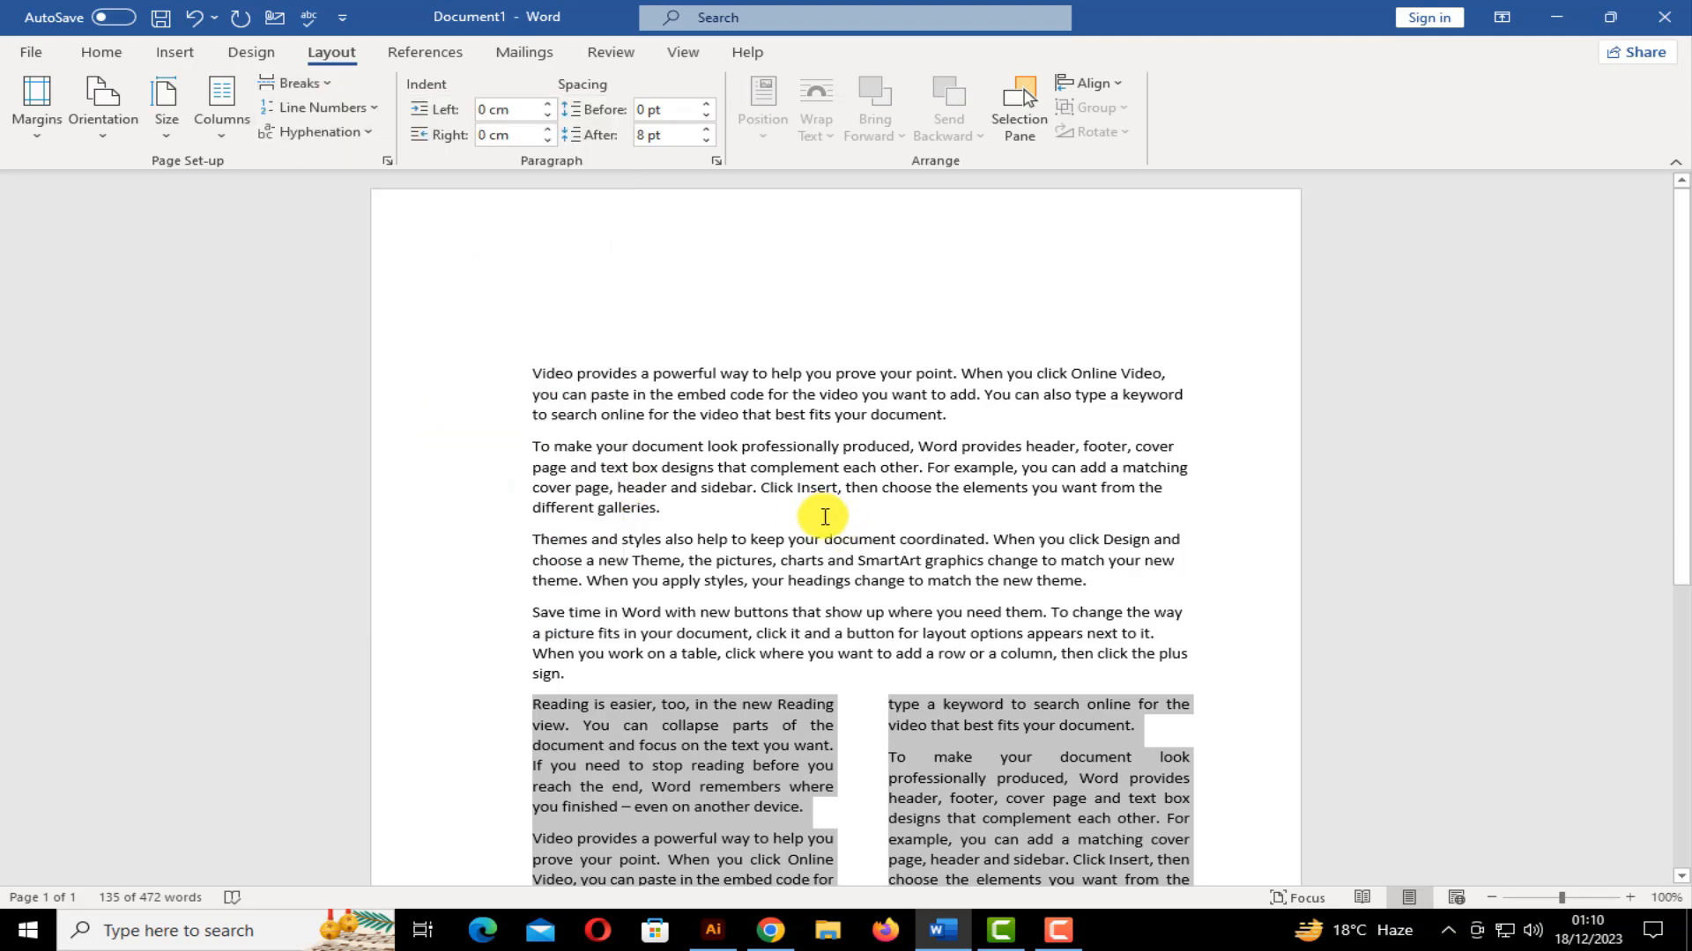
click(533, 540)
click(328, 92)
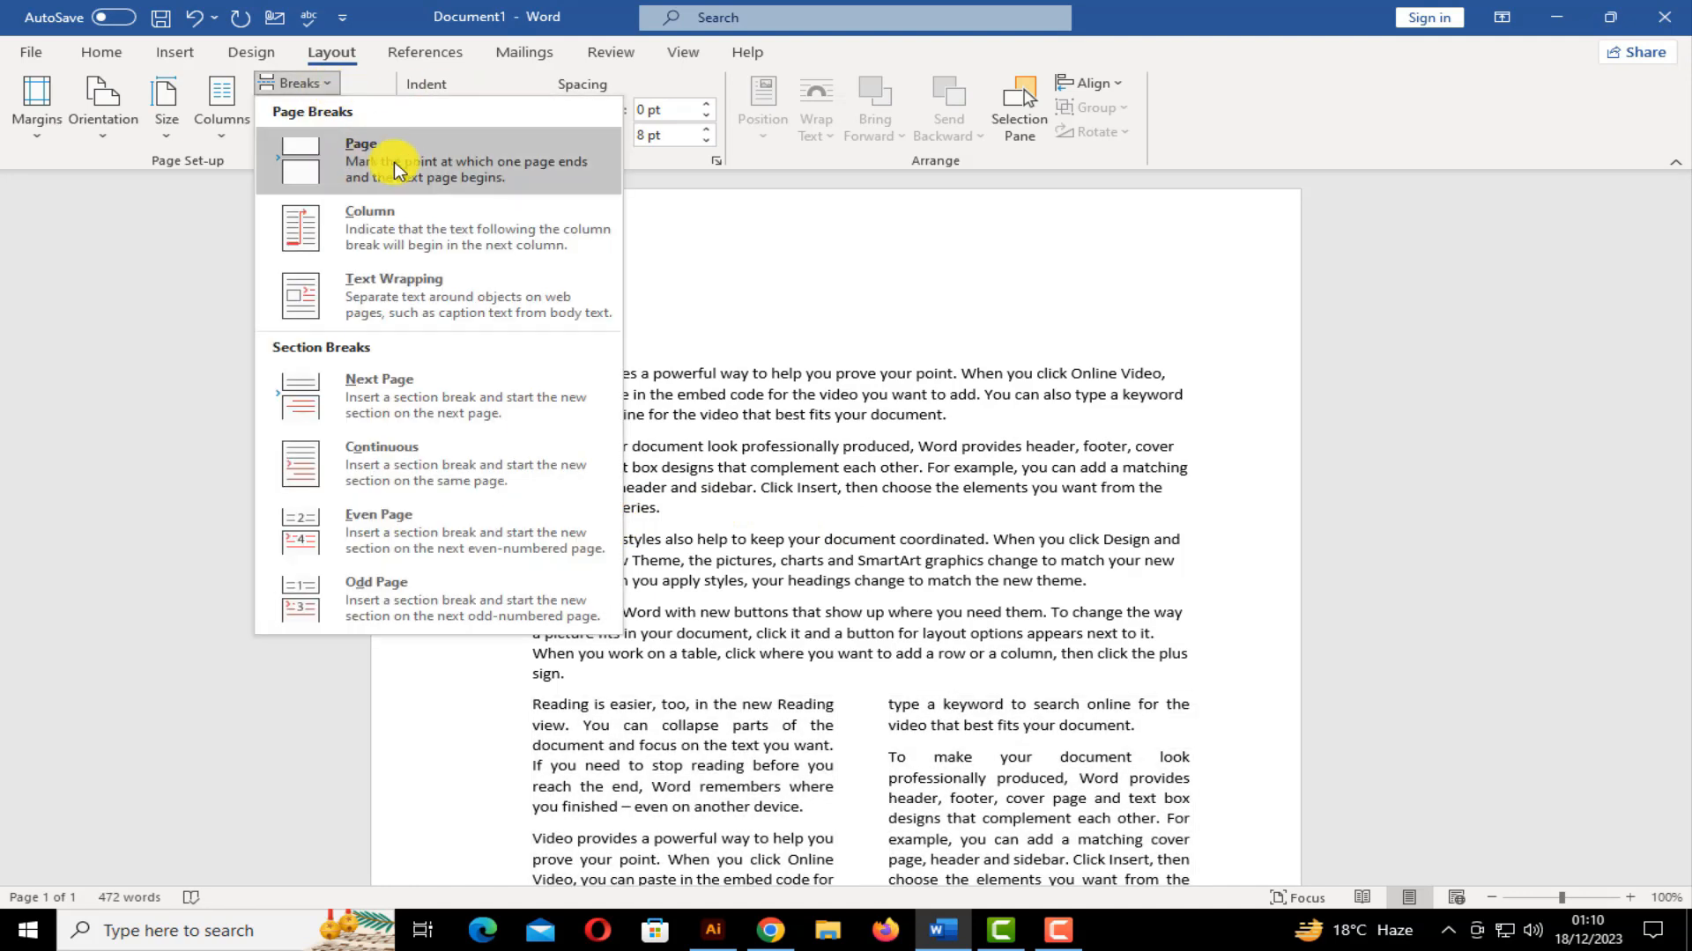
click(699, 511)
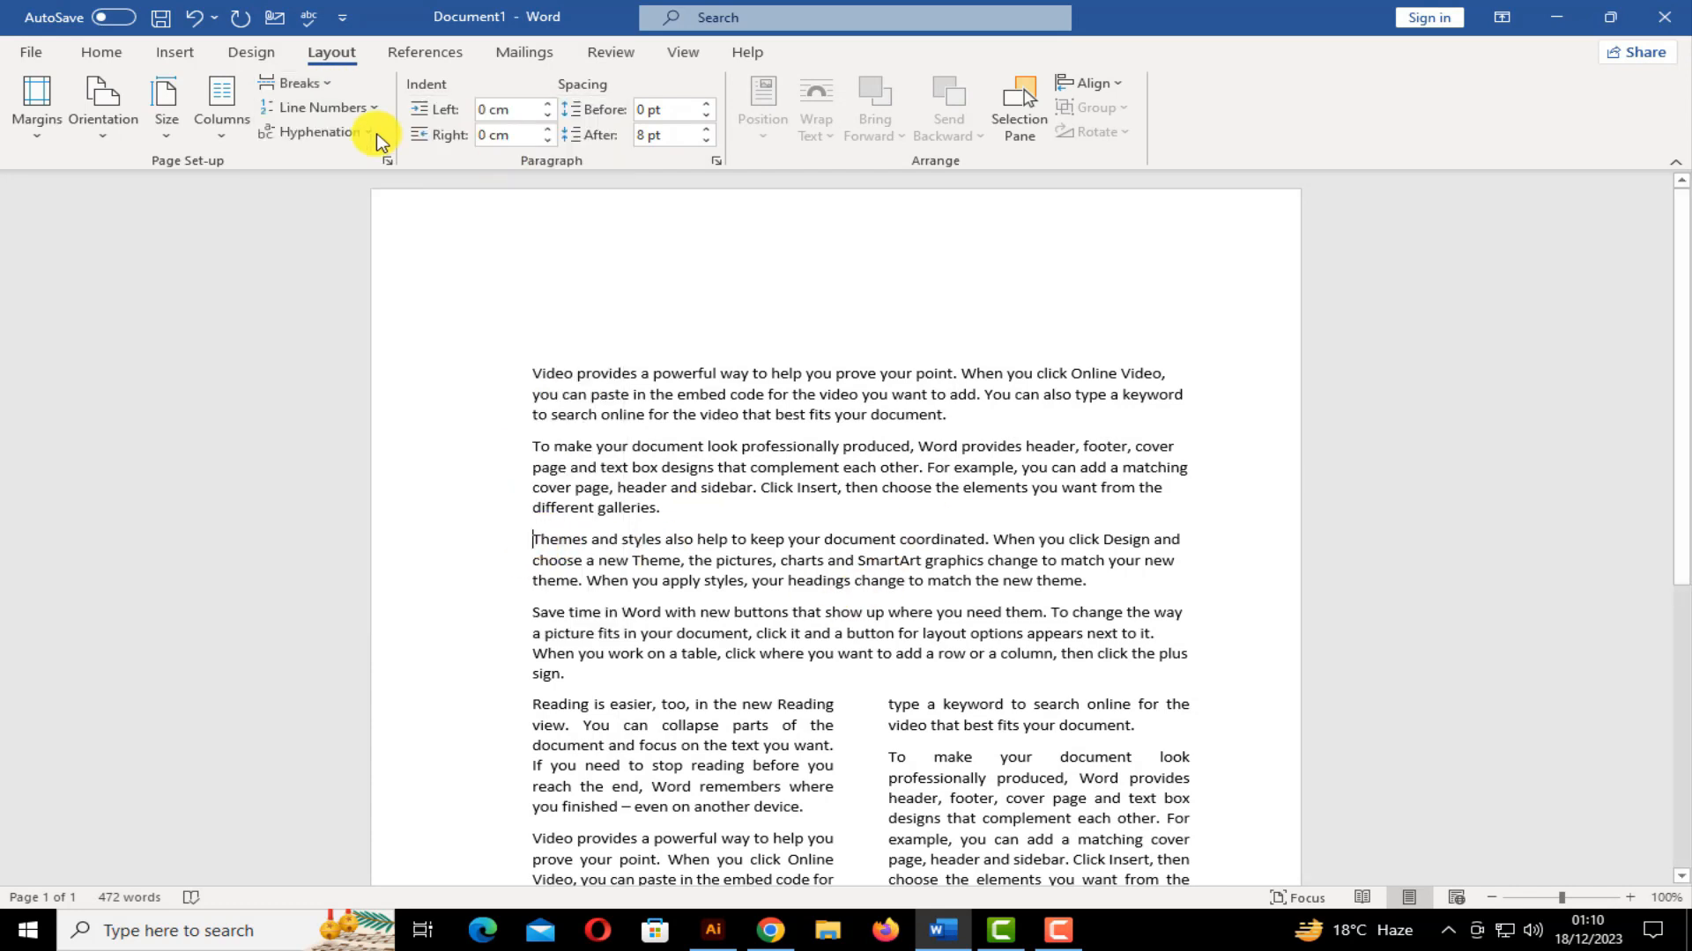
click(315, 96)
click(339, 148)
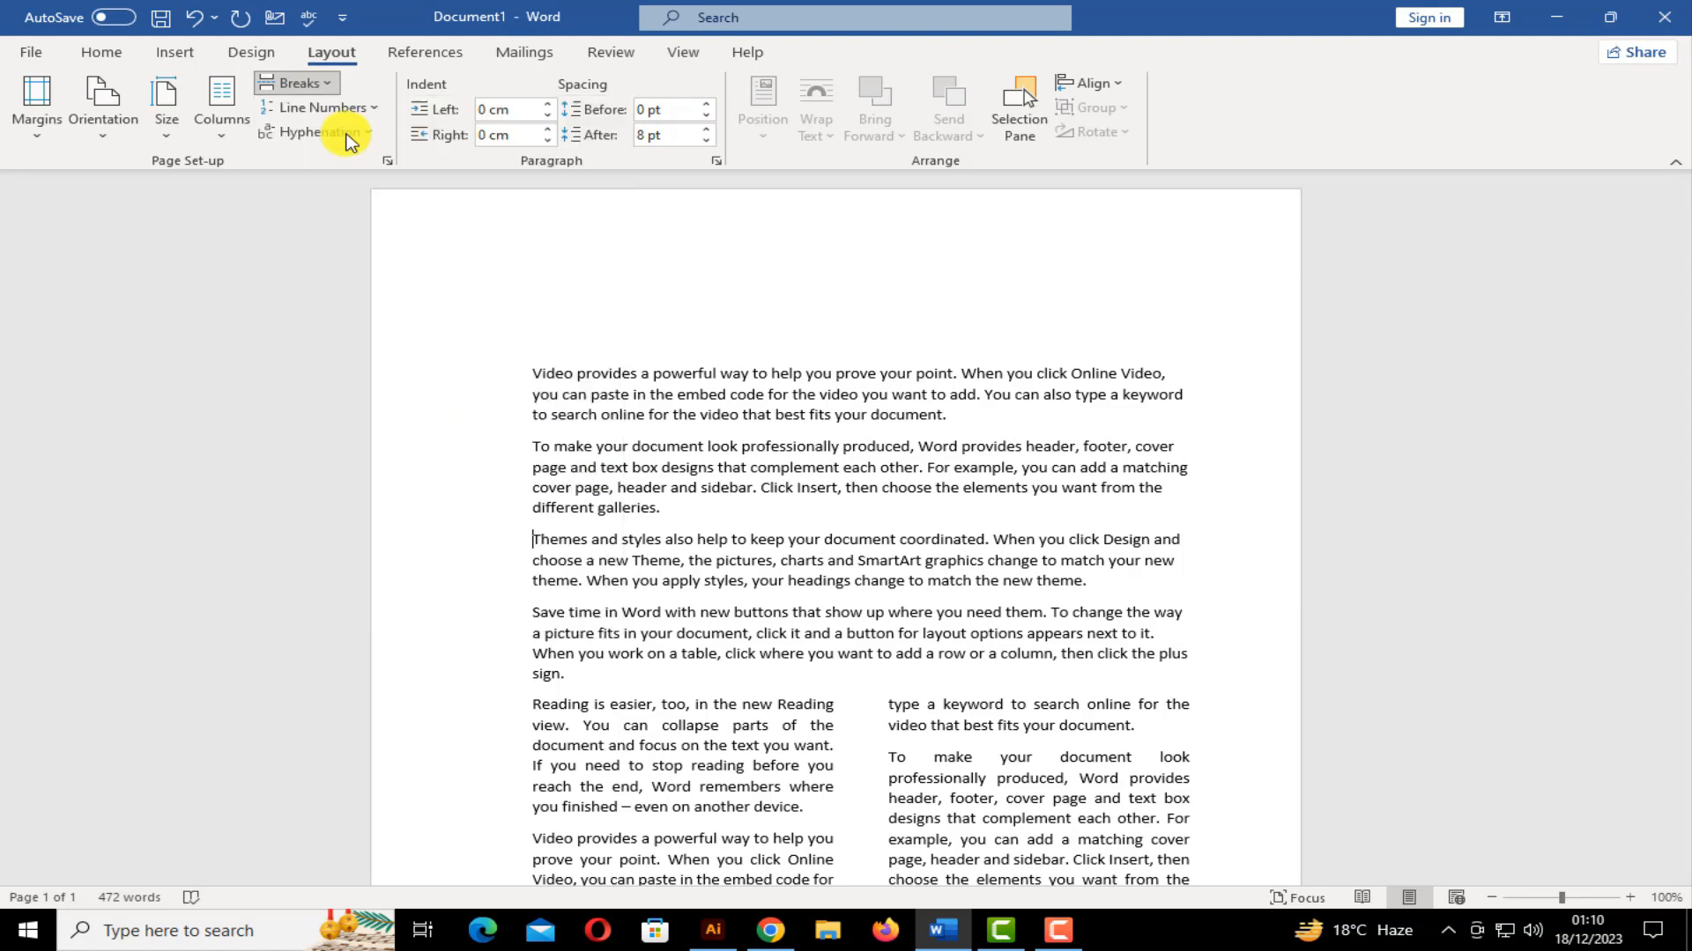
scroll(635, 389, down, 10)
scroll(637, 352, up, 8)
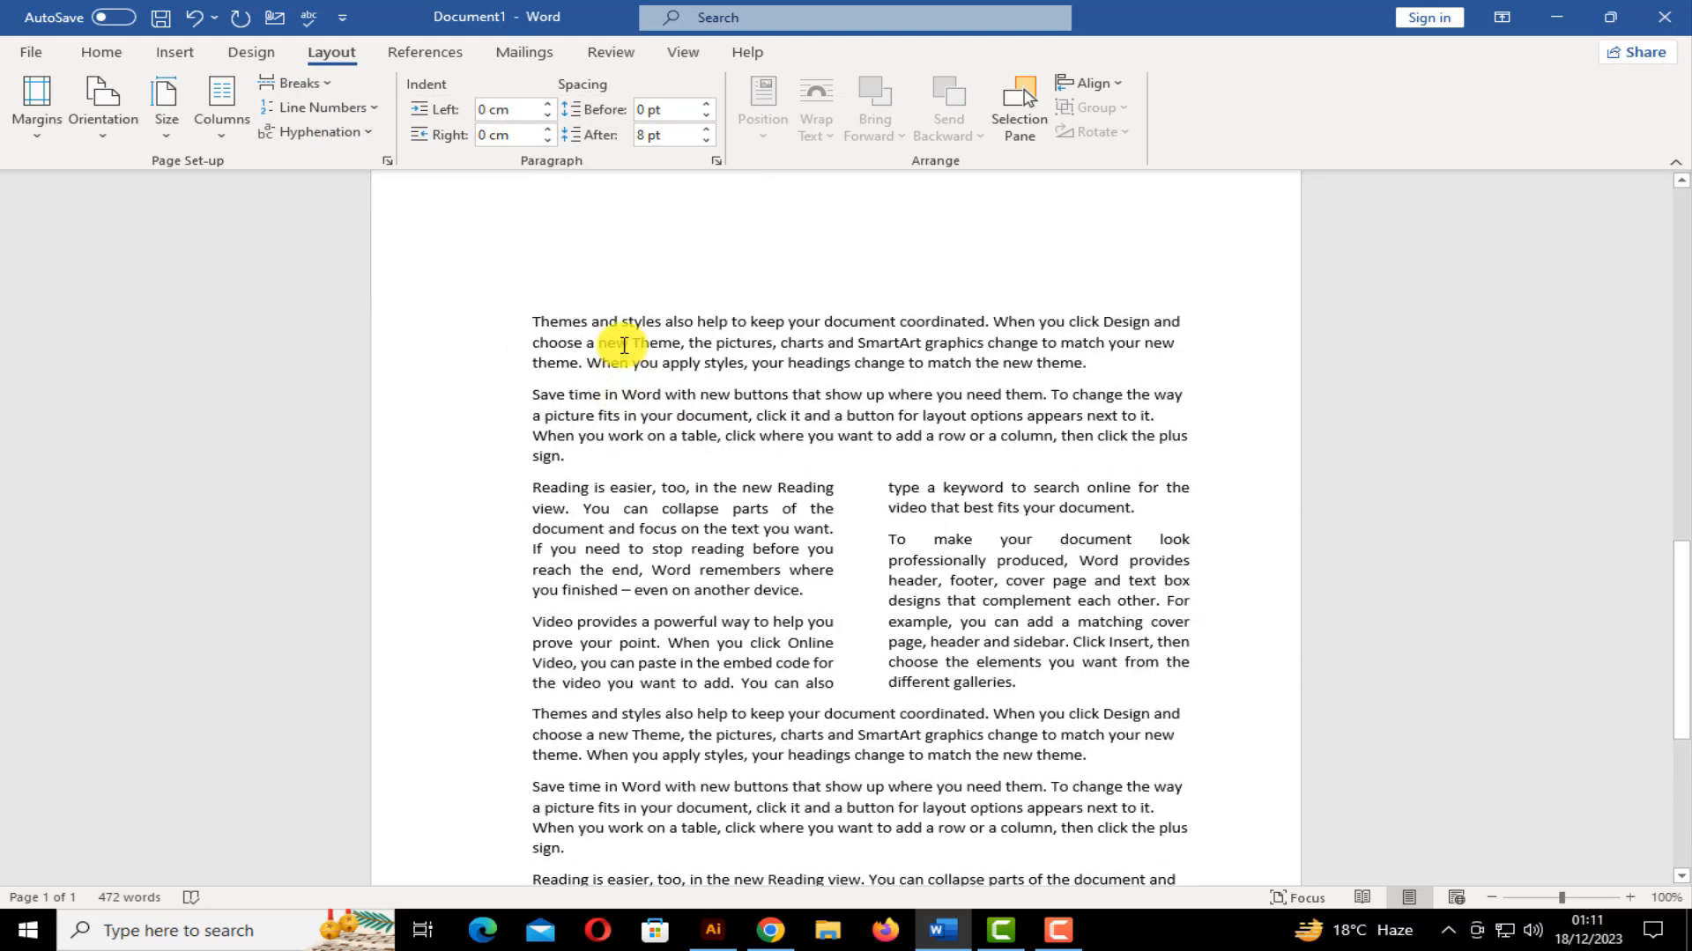
key(ctrl+z)
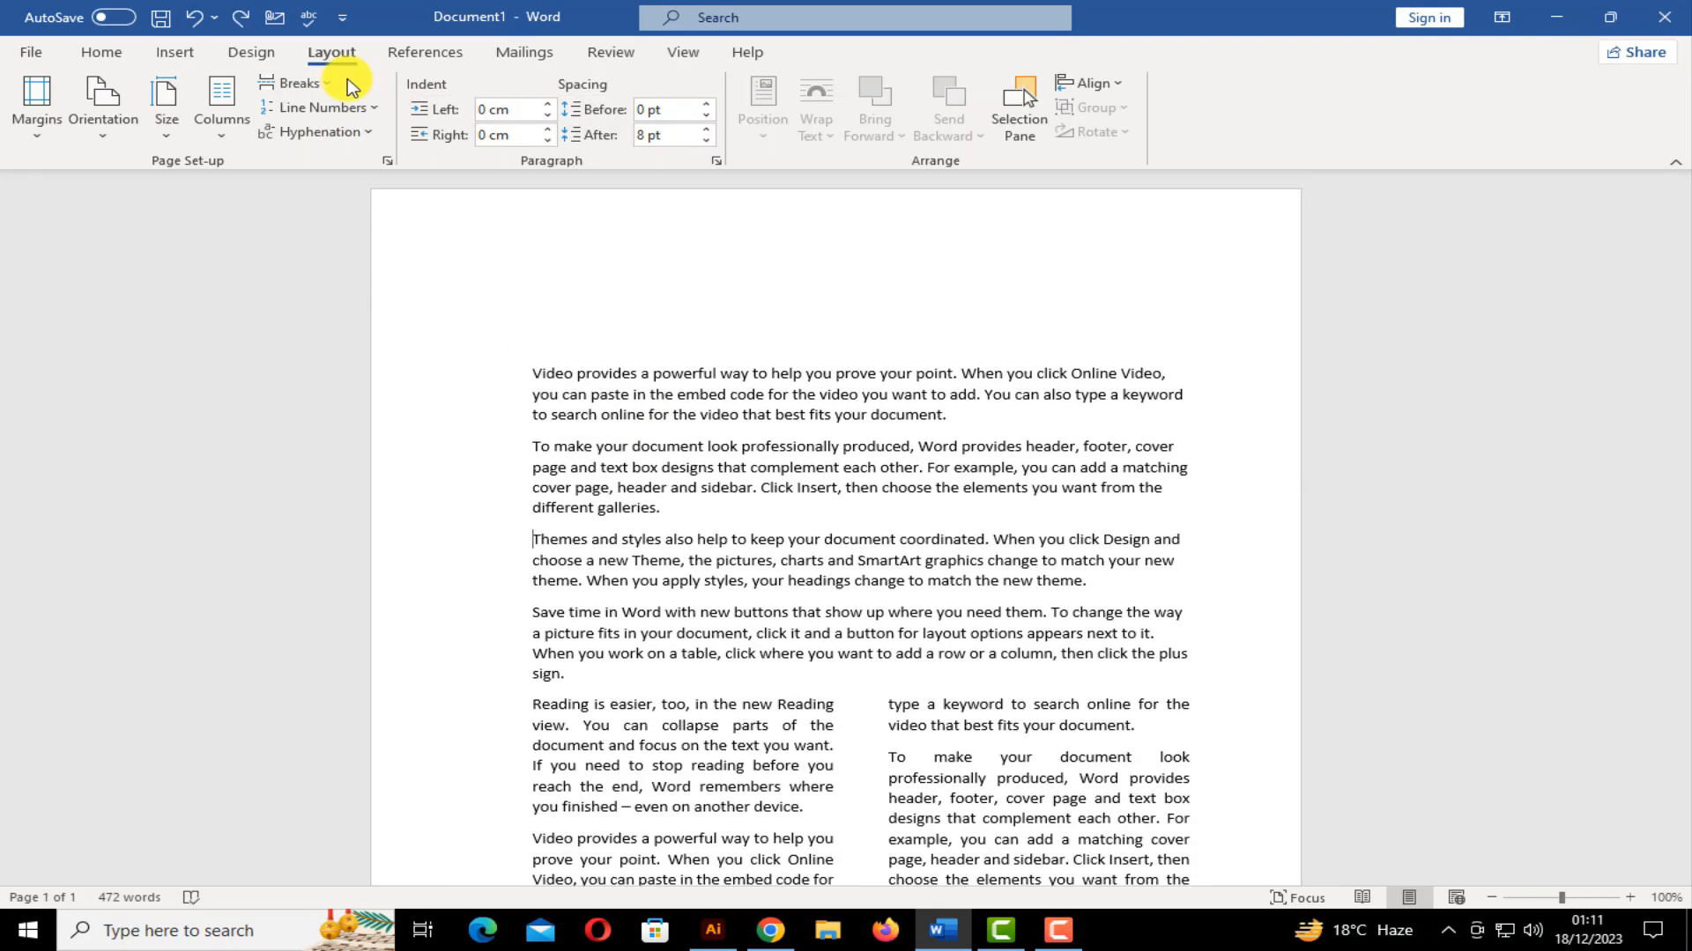
Split the first paragraph beginning "To make your document look" into two columns
click(298, 83)
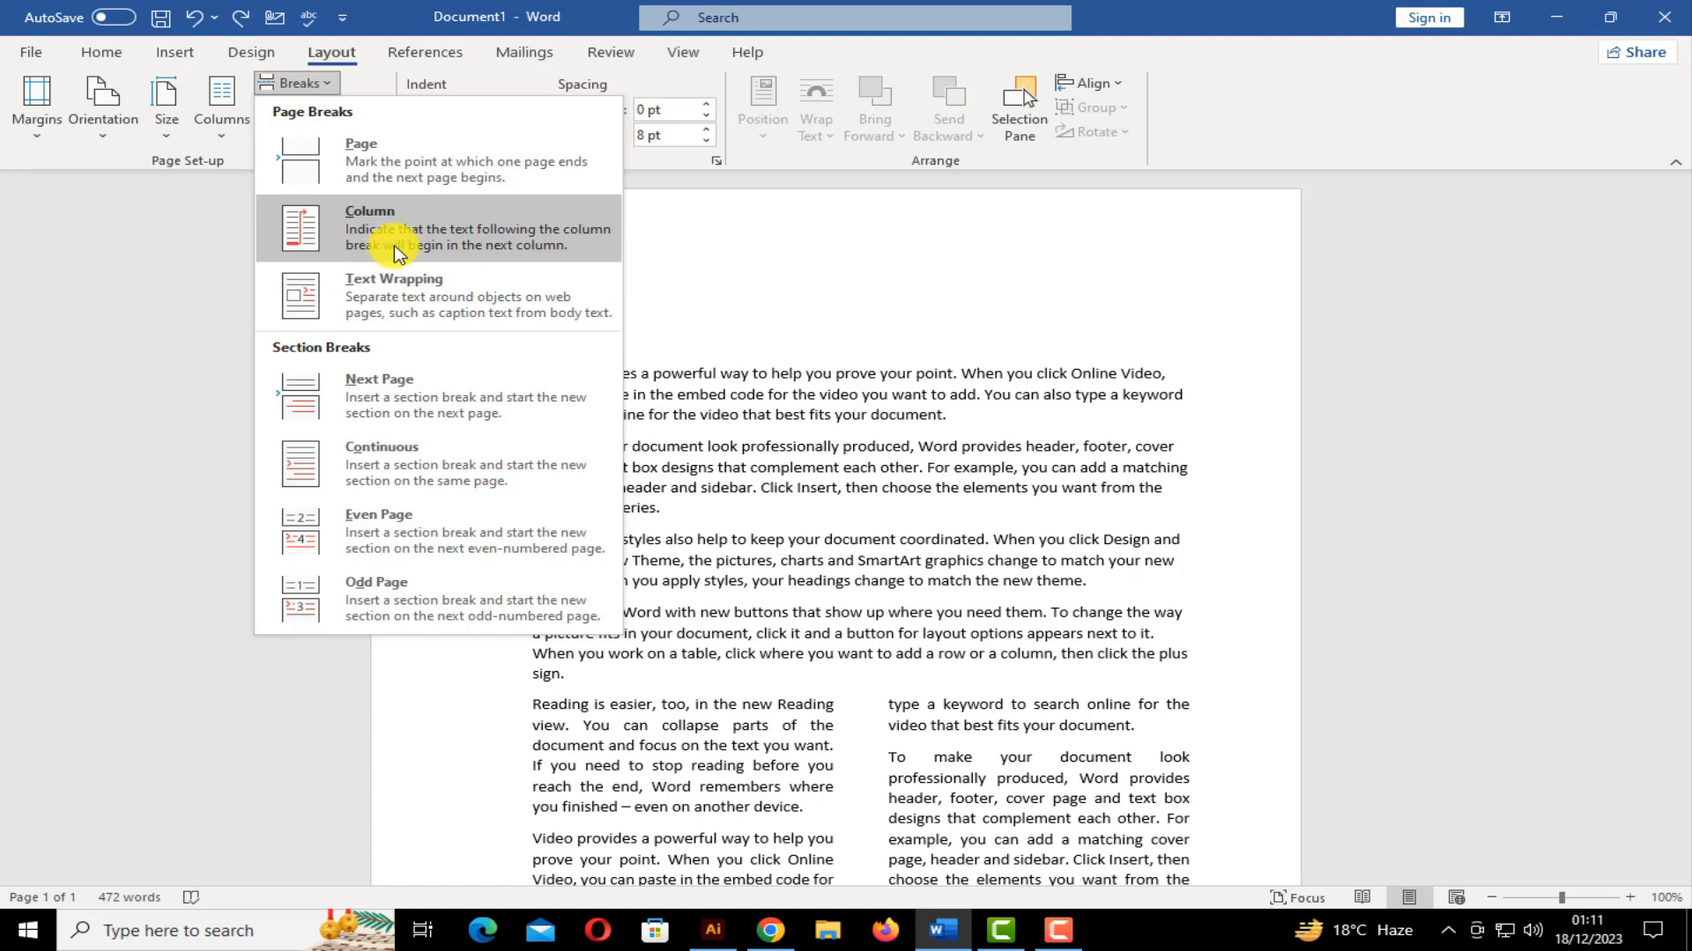
click(977, 505)
drag(673, 510, 502, 458)
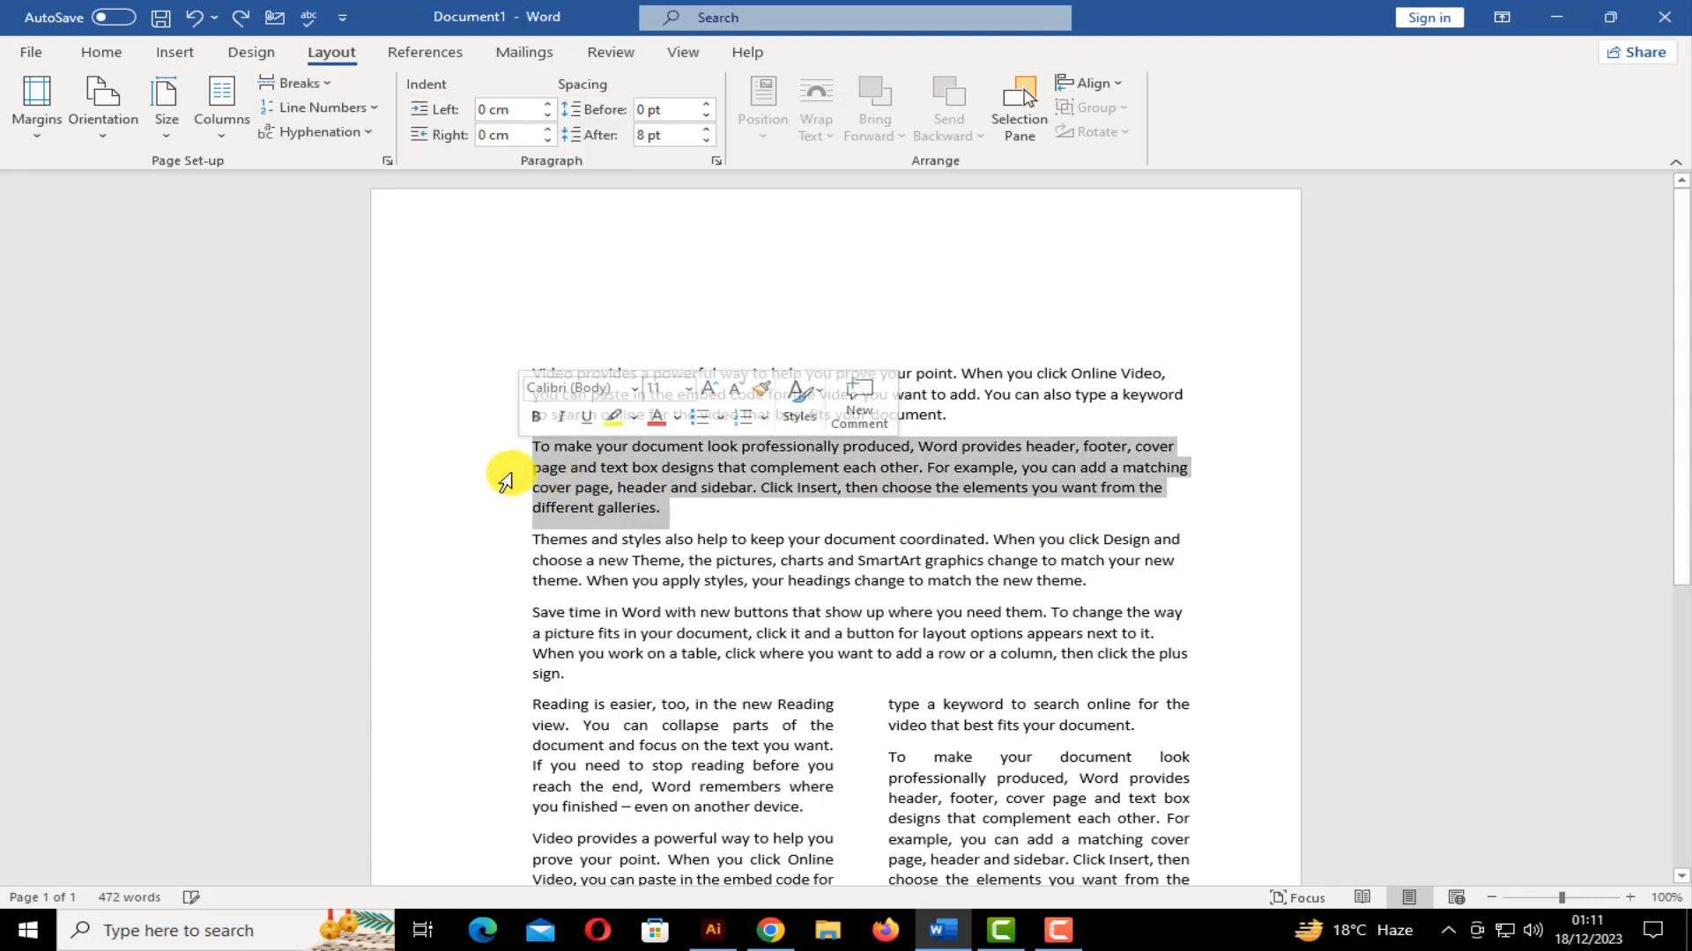
click(226, 119)
click(275, 236)
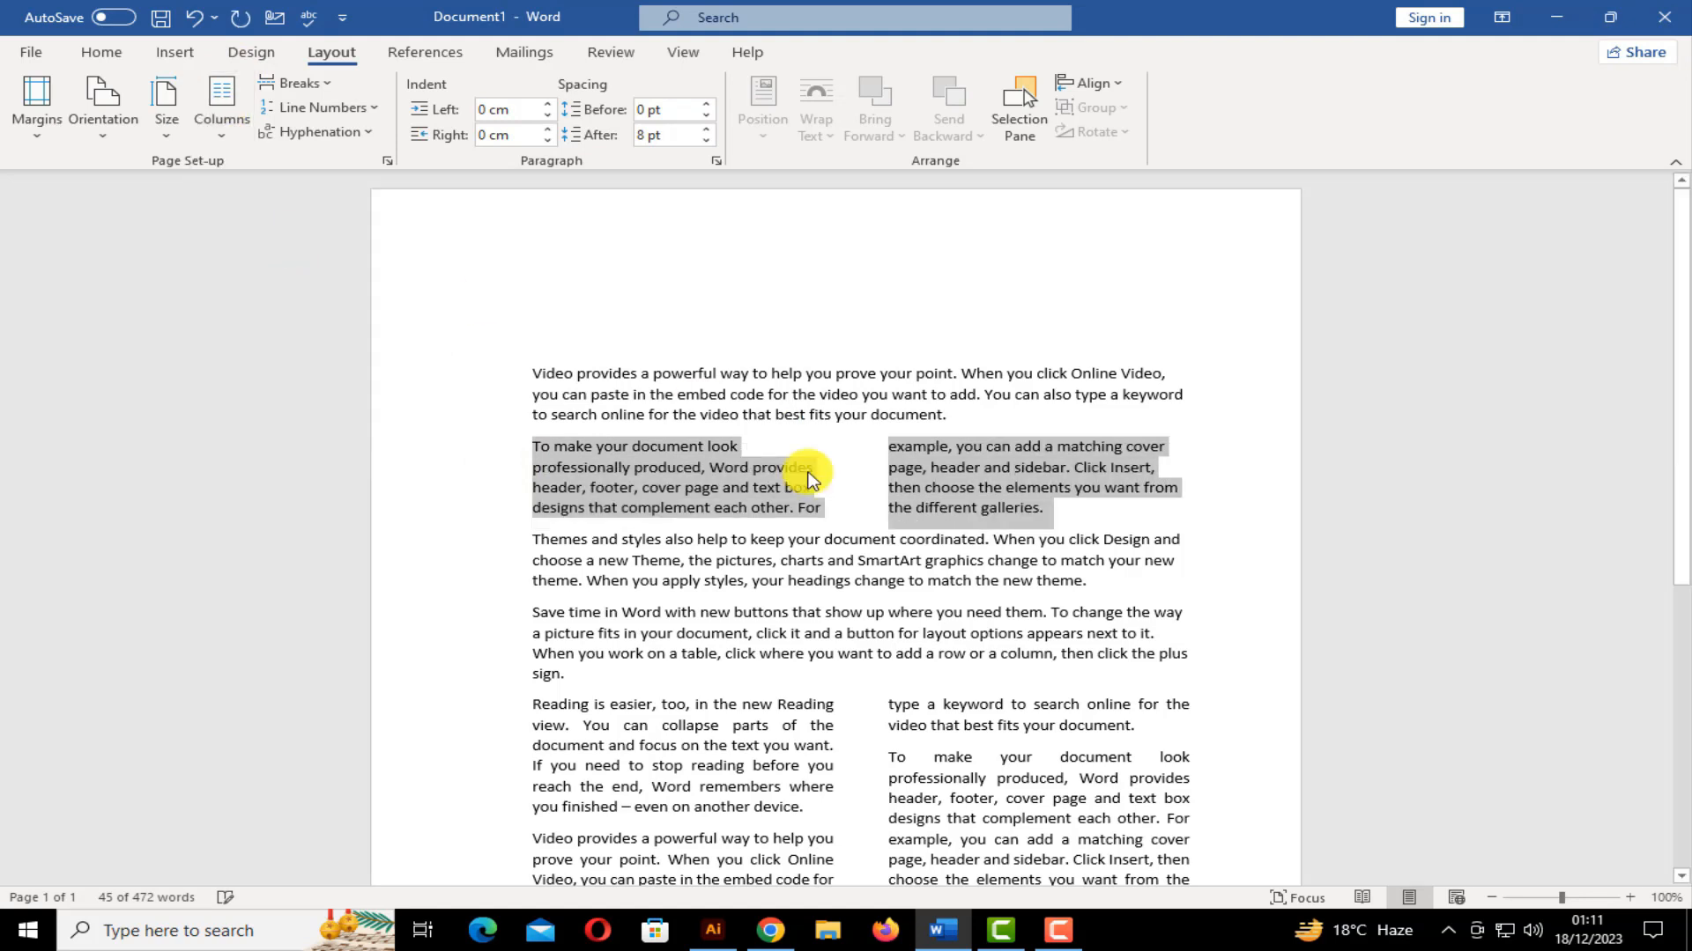
click(724, 476)
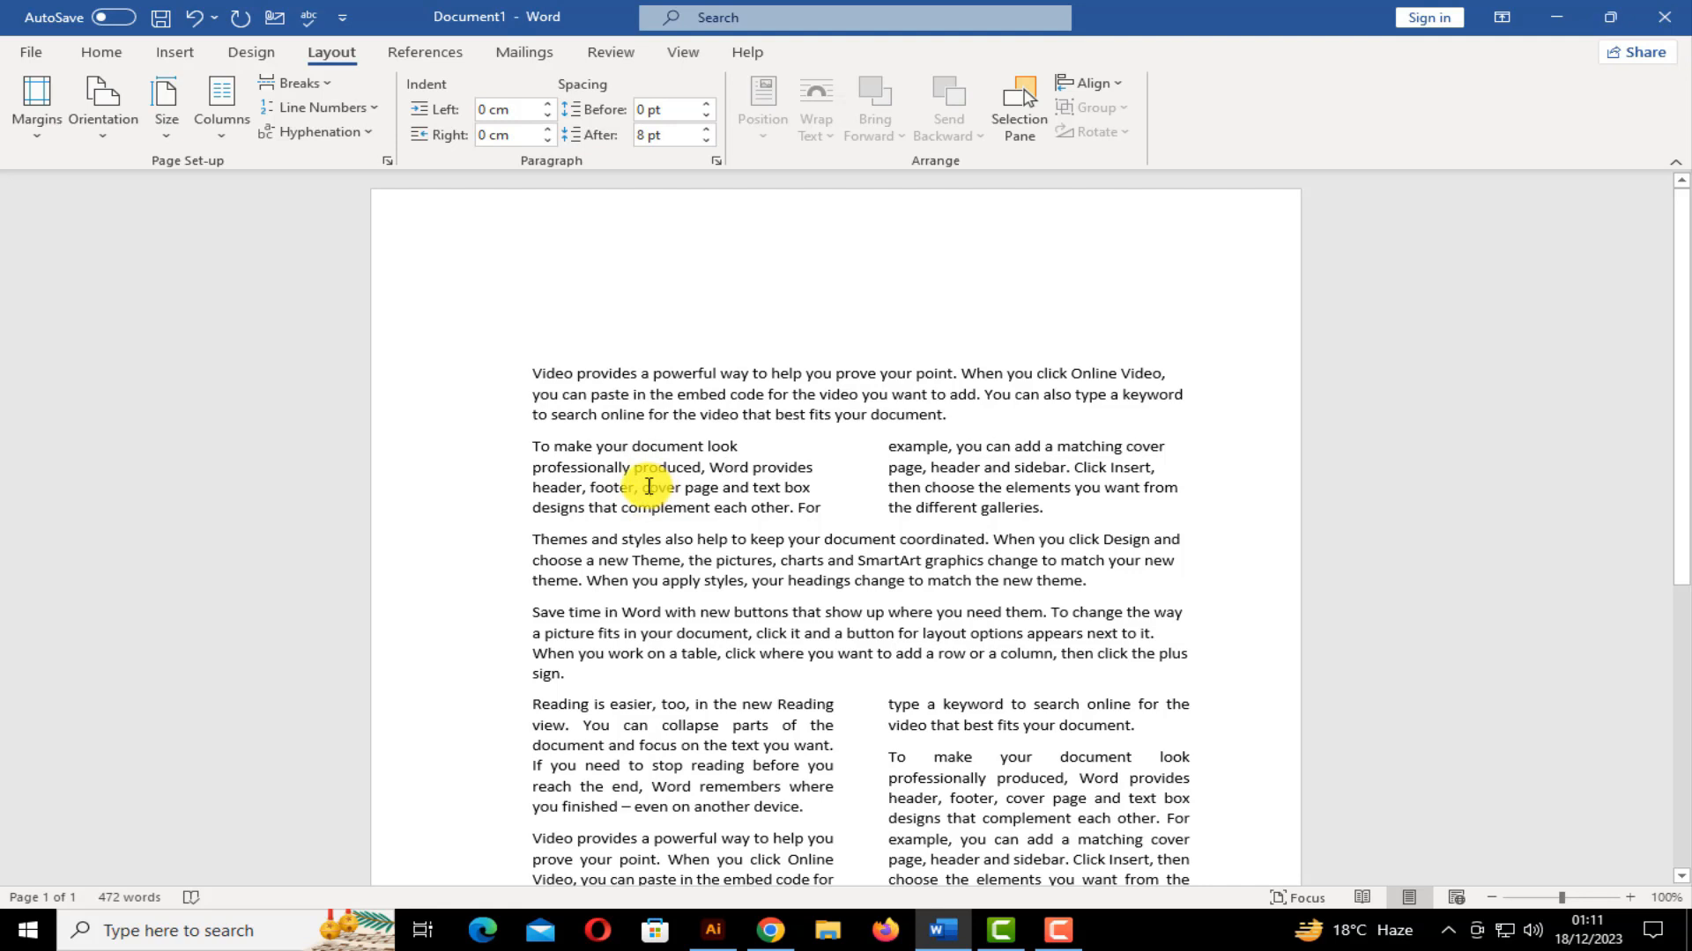
Replace the text from "cover page and text box" to "each other. For" in the two-column paragraph with a column break
drag(645, 487, 1179, 489)
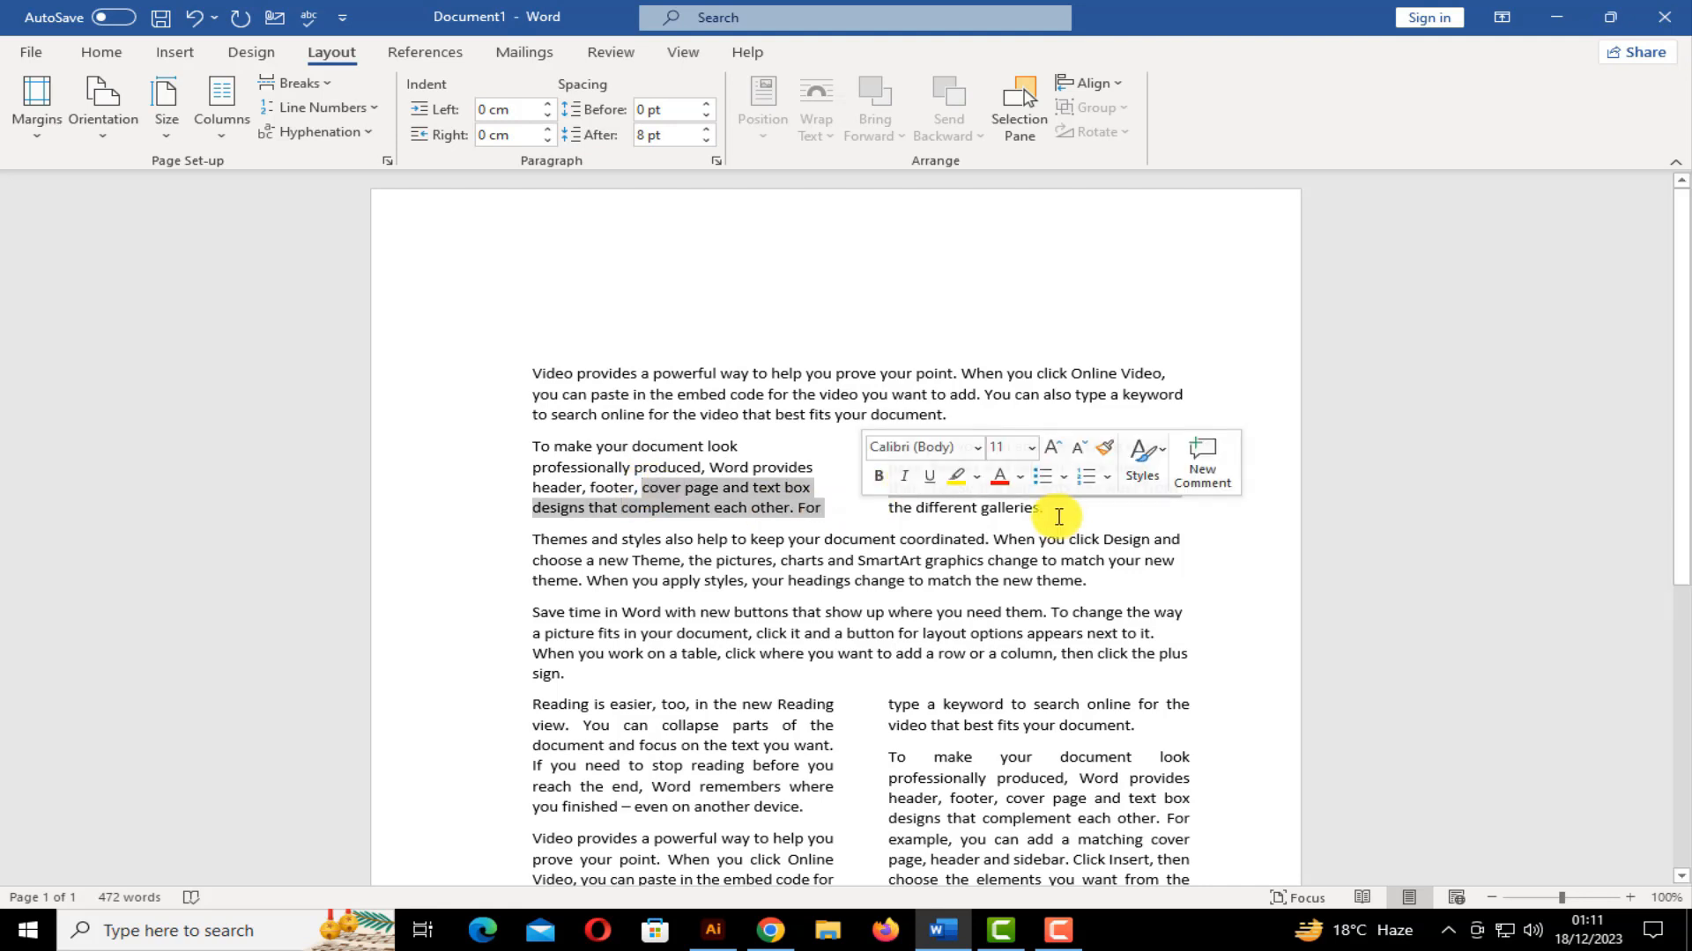
drag(709, 473, 824, 501)
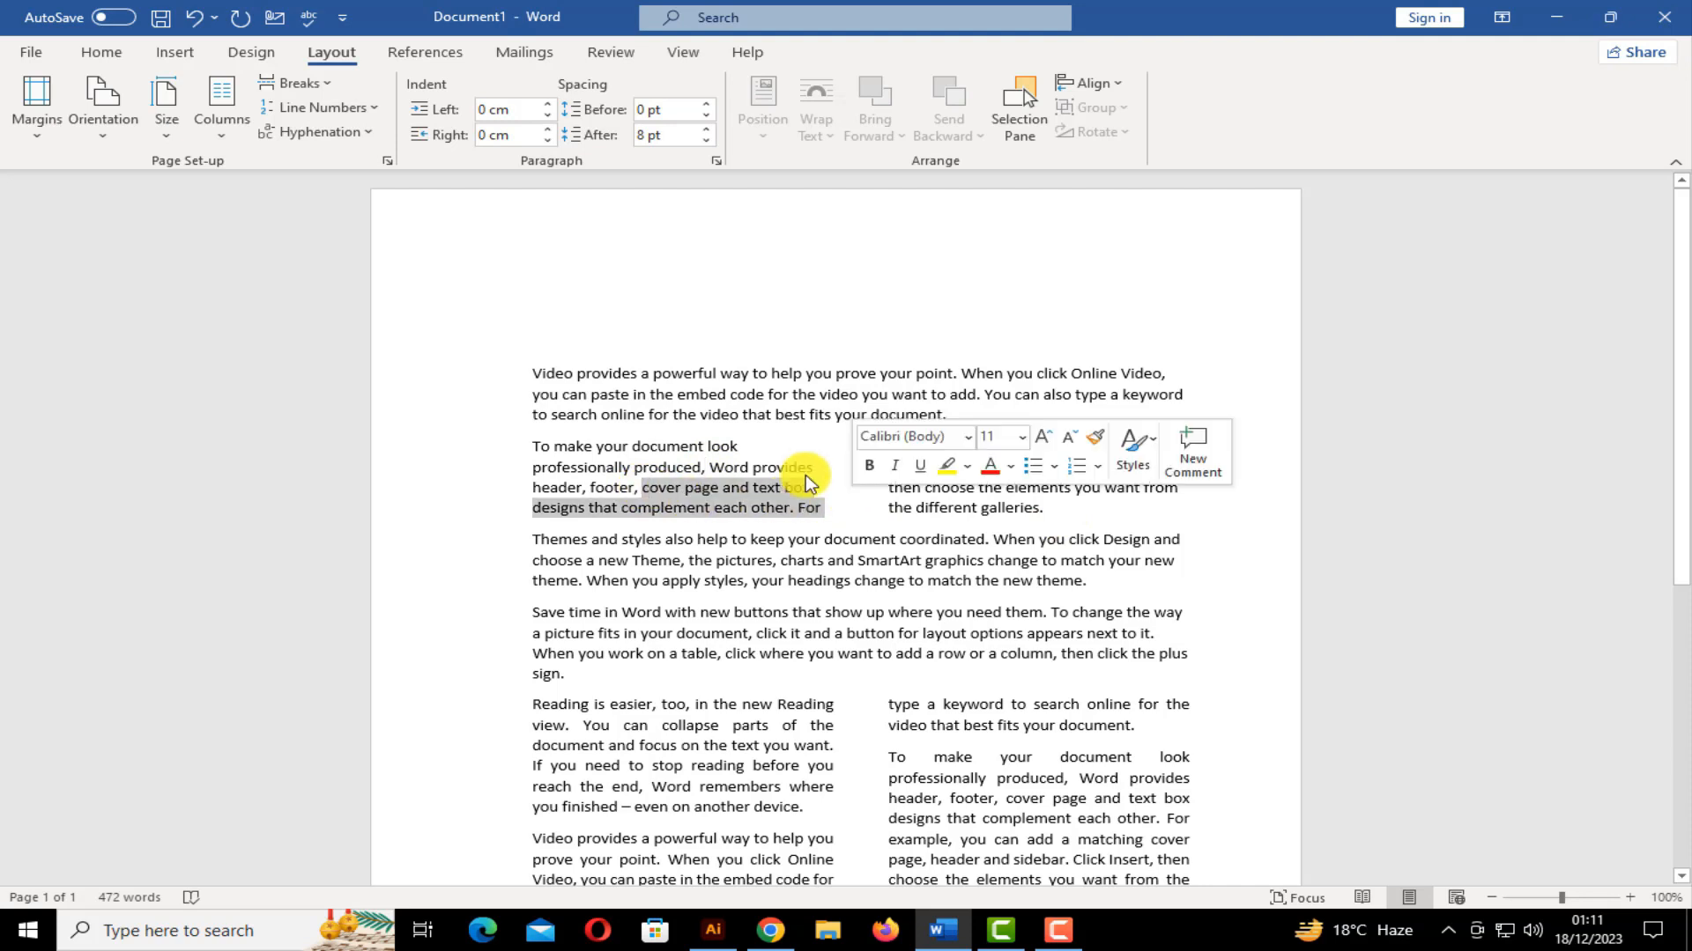
click(313, 85)
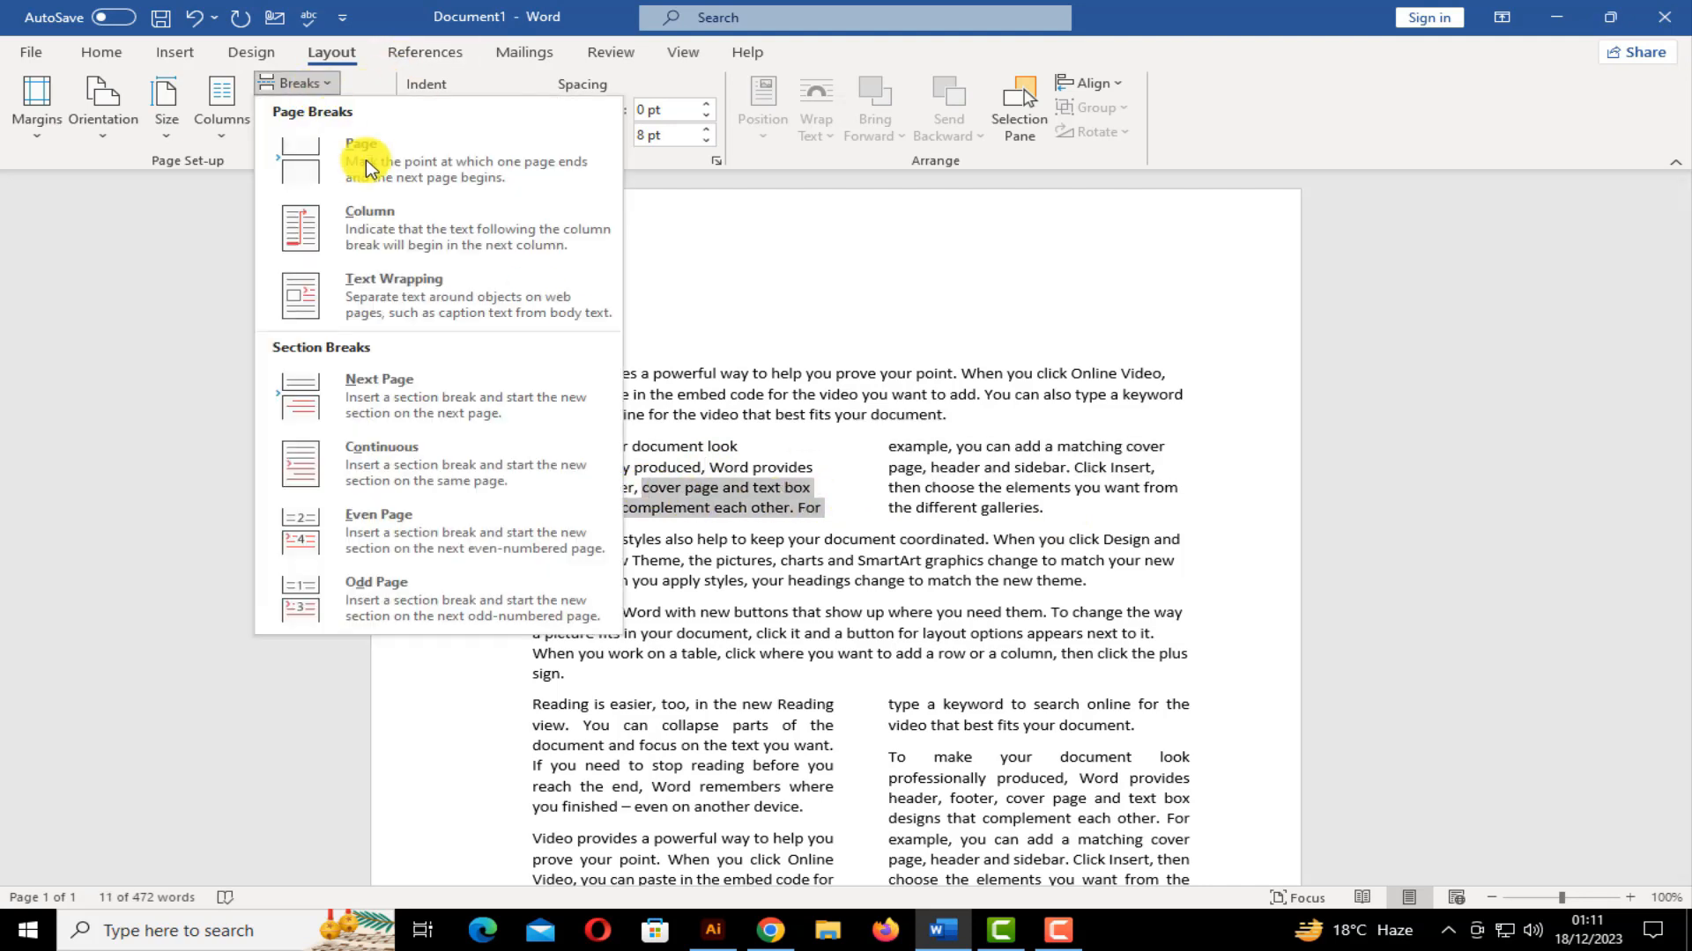
click(381, 227)
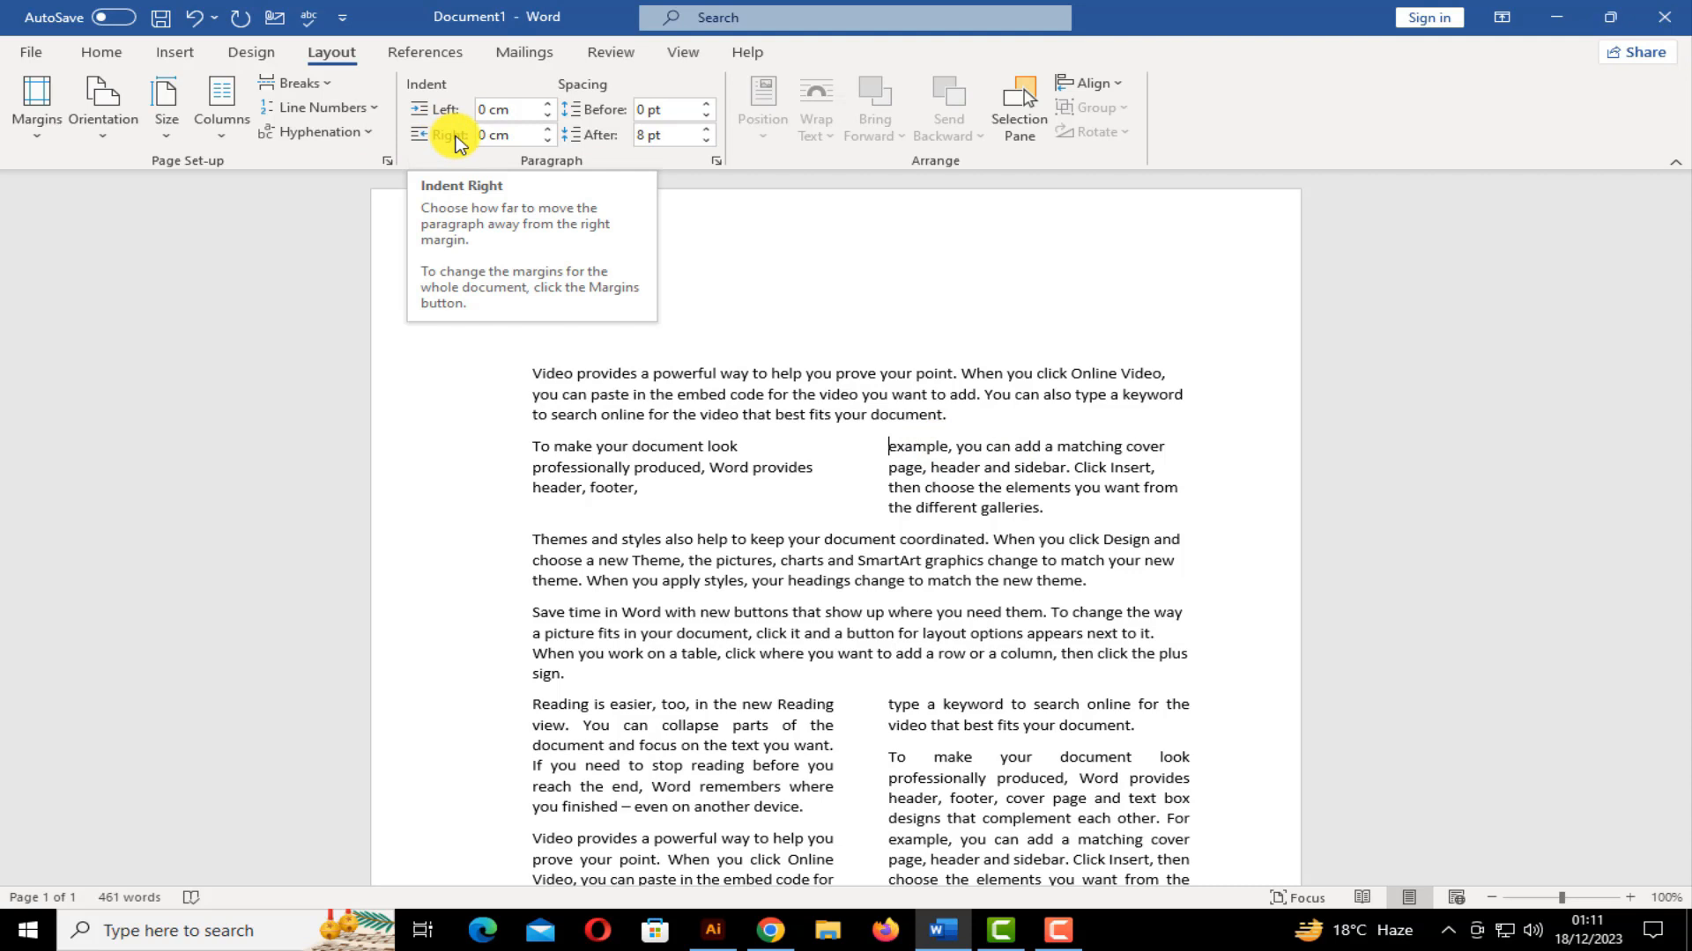
click(319, 83)
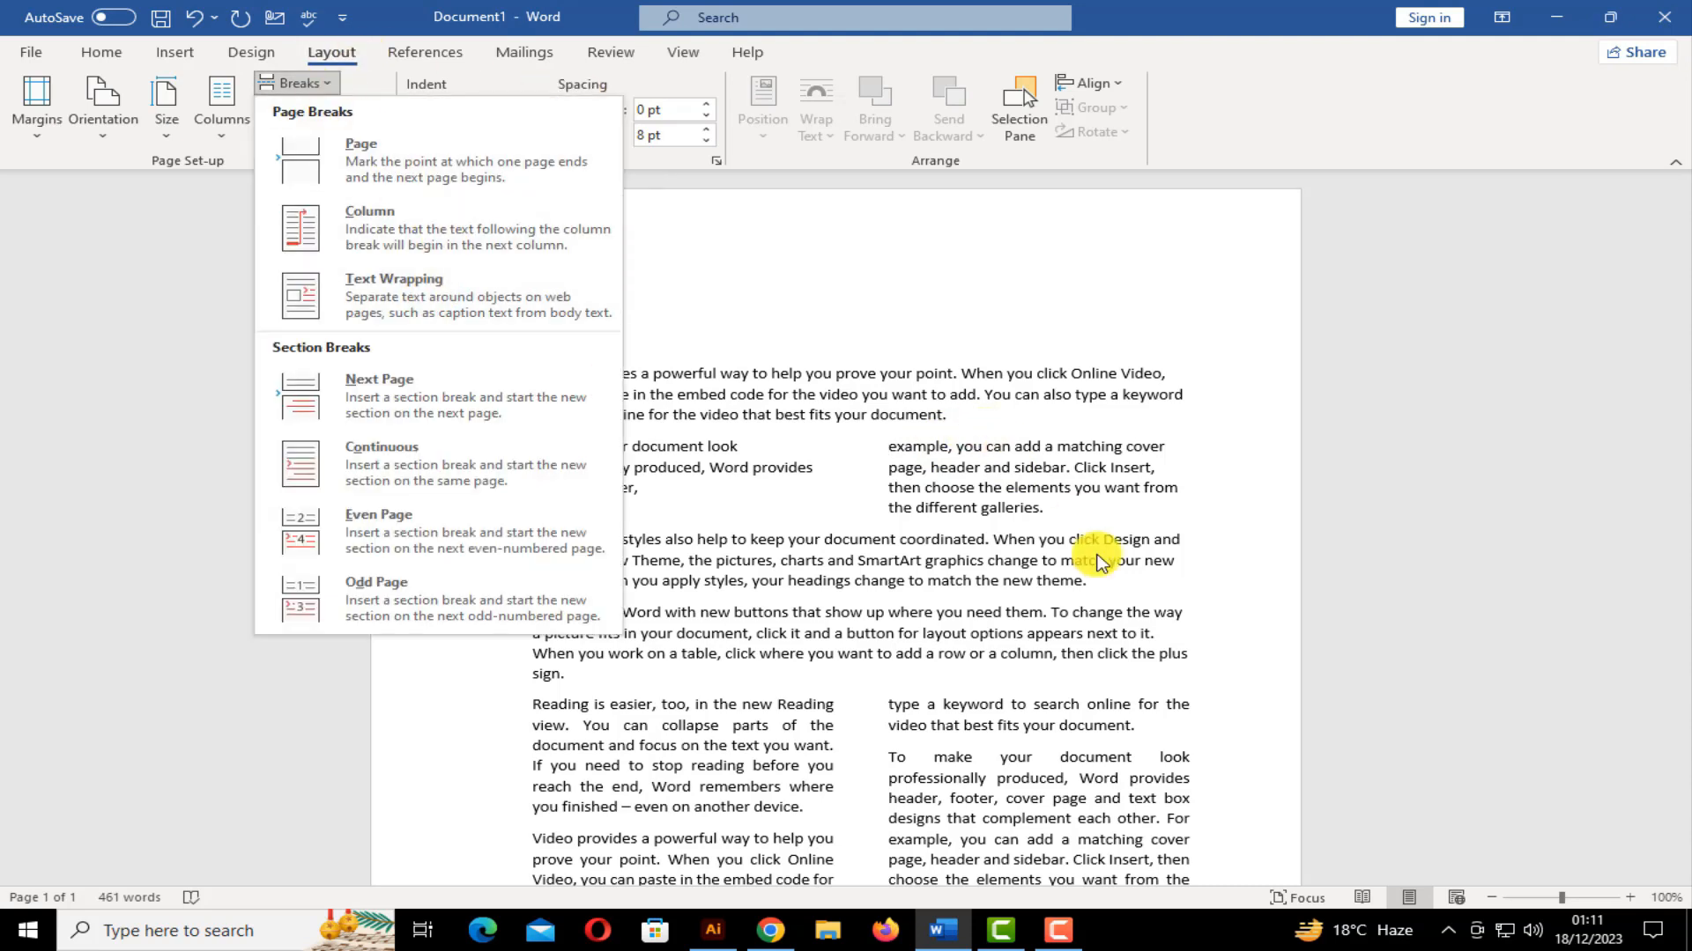
click(1042, 556)
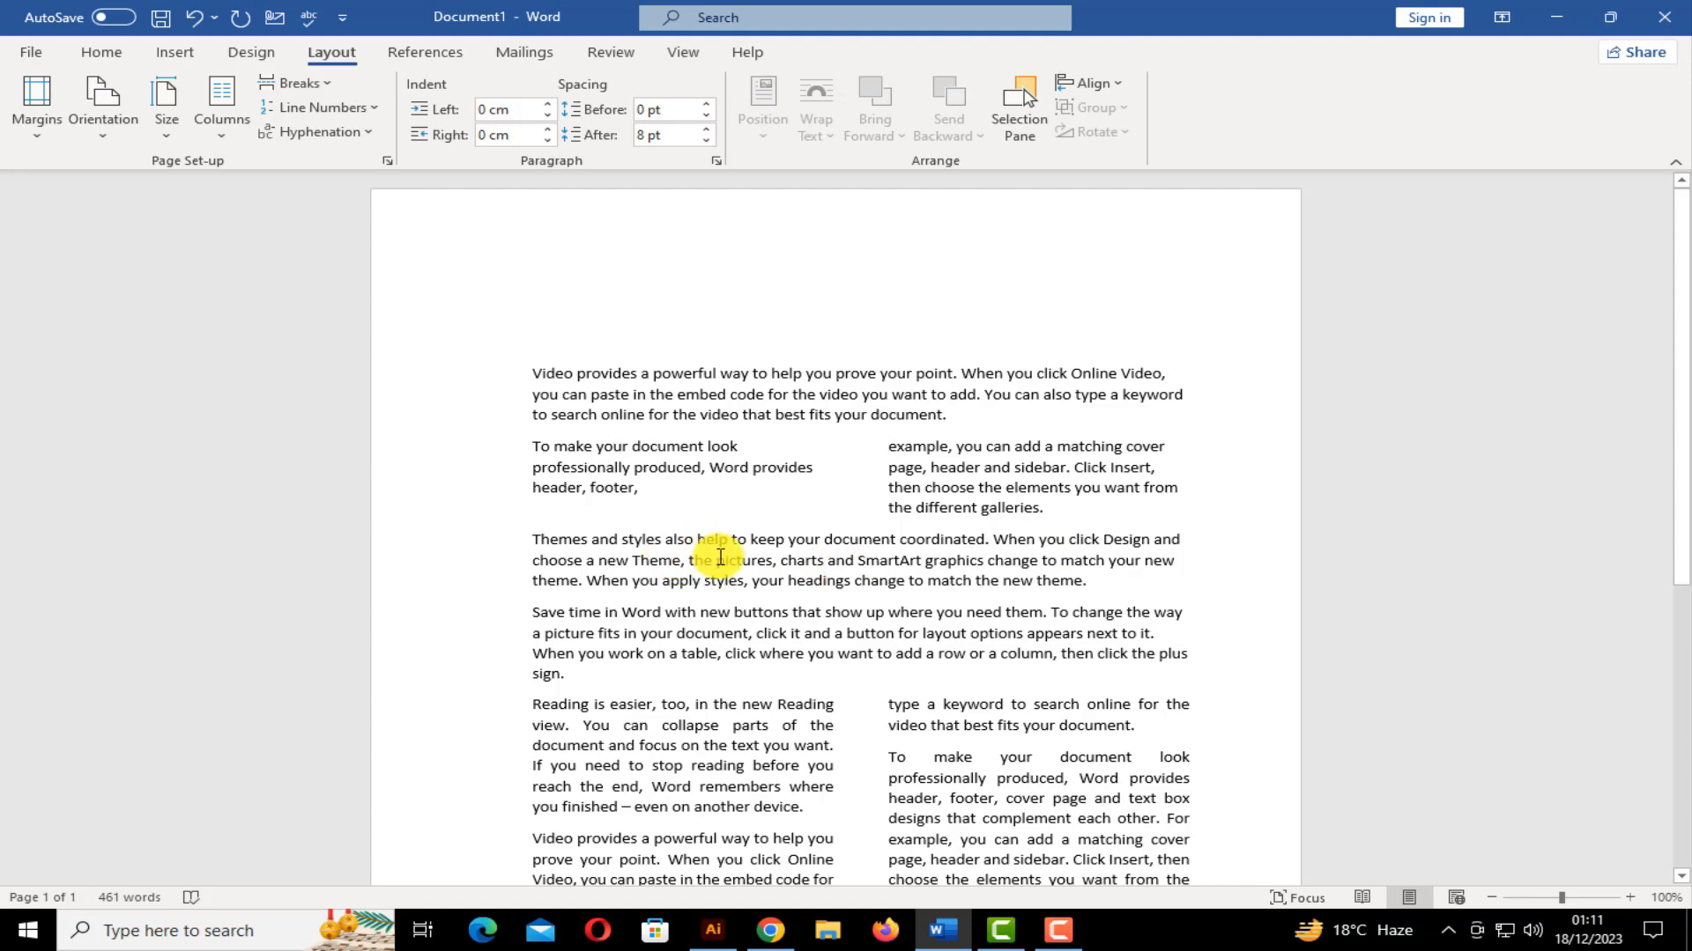
Start a new paragraph after "a picture fits in your document," in the first "Save time in Word" paragraph and rejoin the text
click(1629, 898)
click(1630, 898)
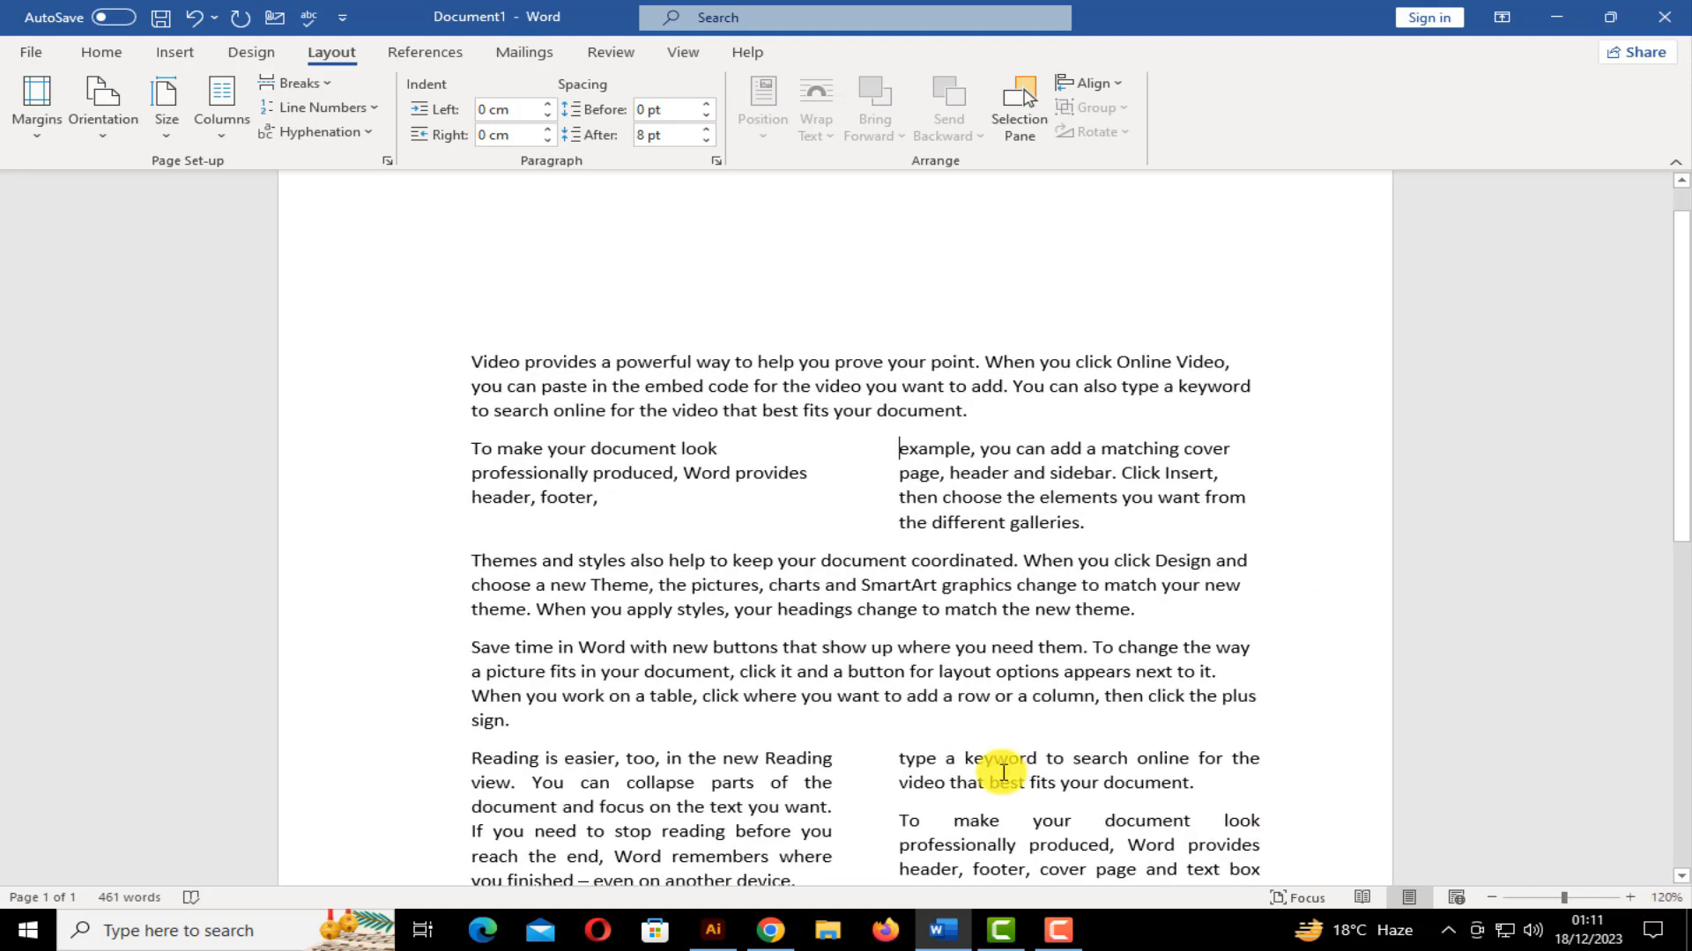
click(740, 667)
key(Return)
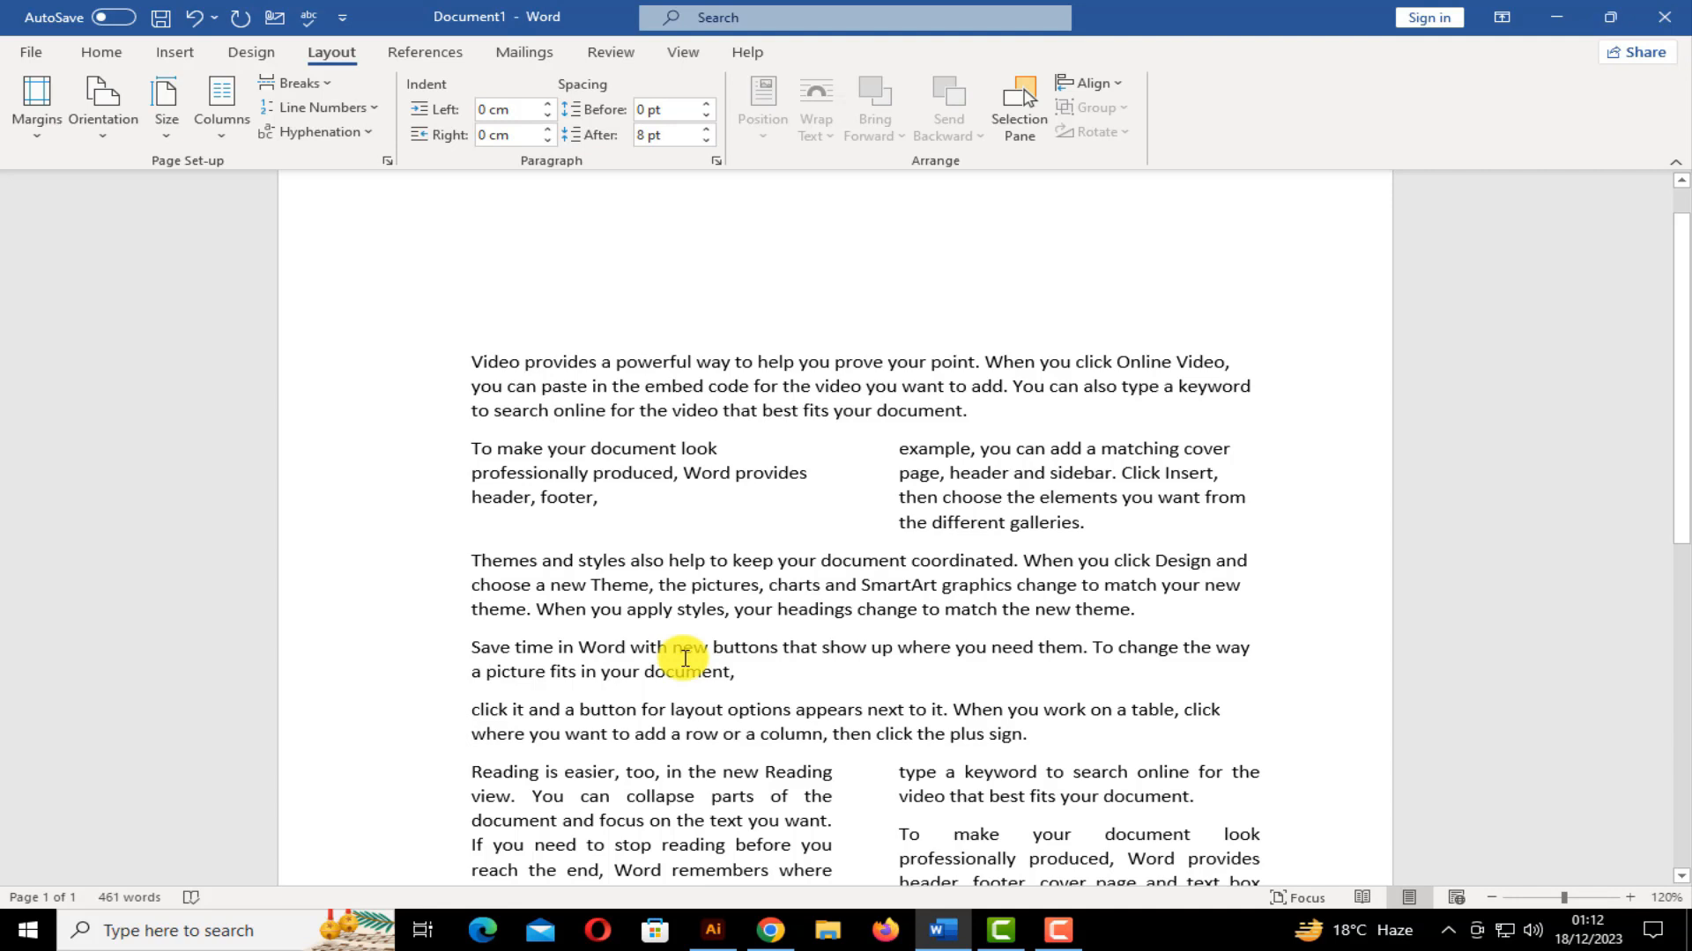
key(BackSpace)
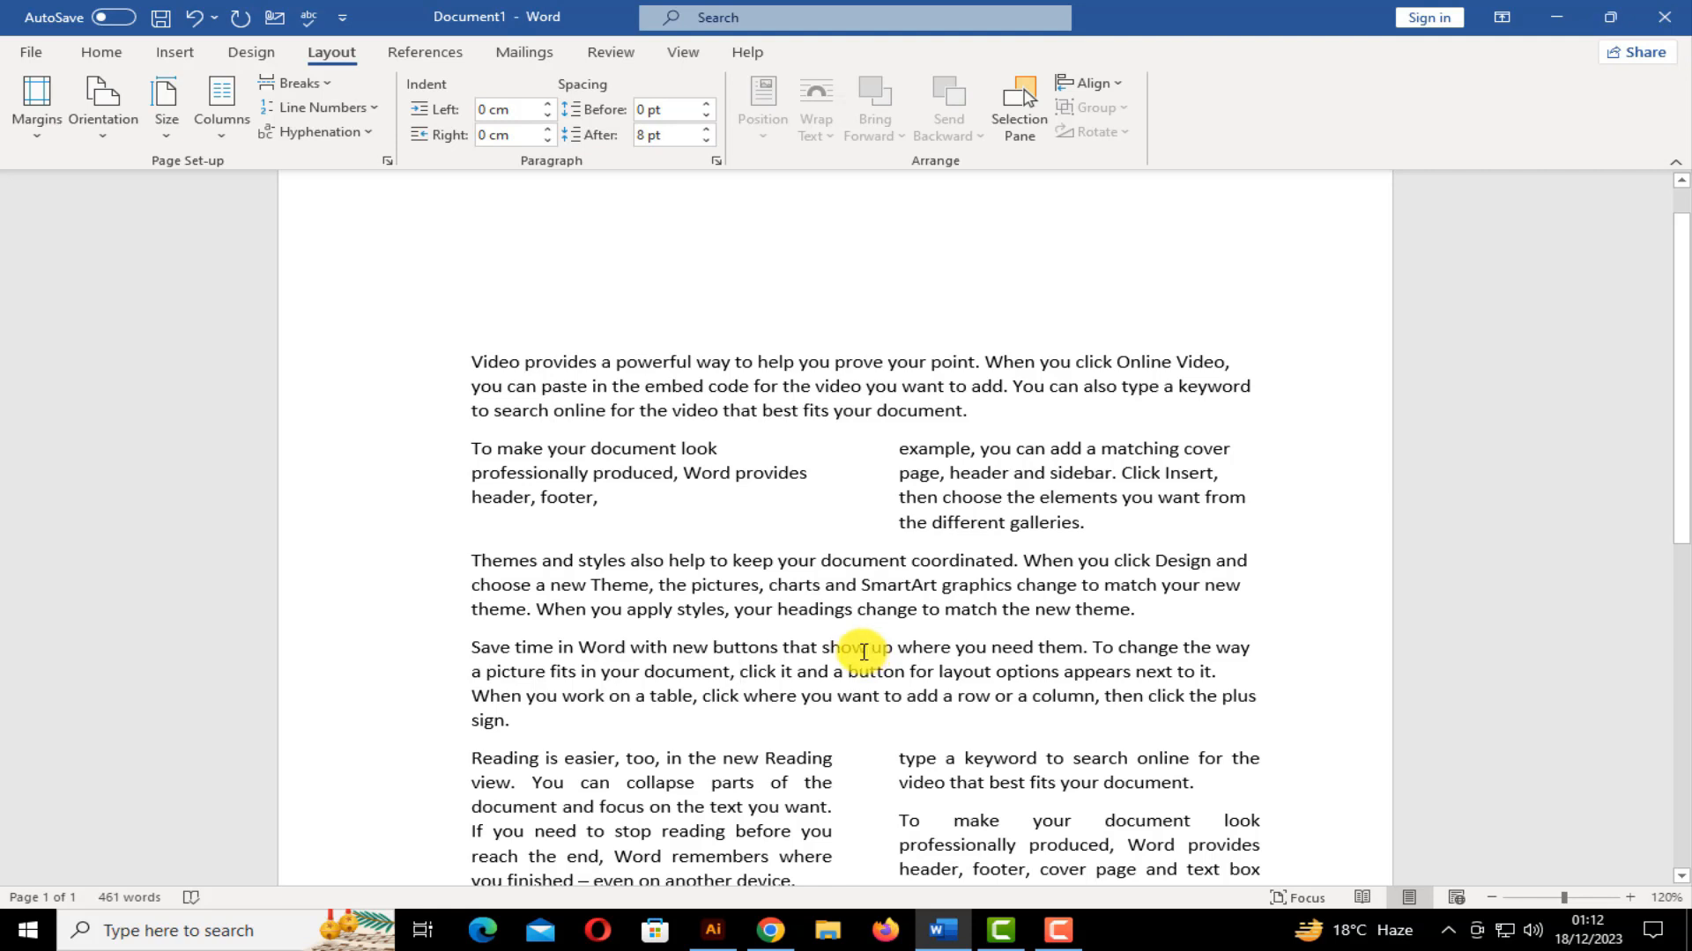
Insert a text wrapping break after "a picture fits in your document," in the first "Save time in Word" paragraph and select that paragraph
click(290, 83)
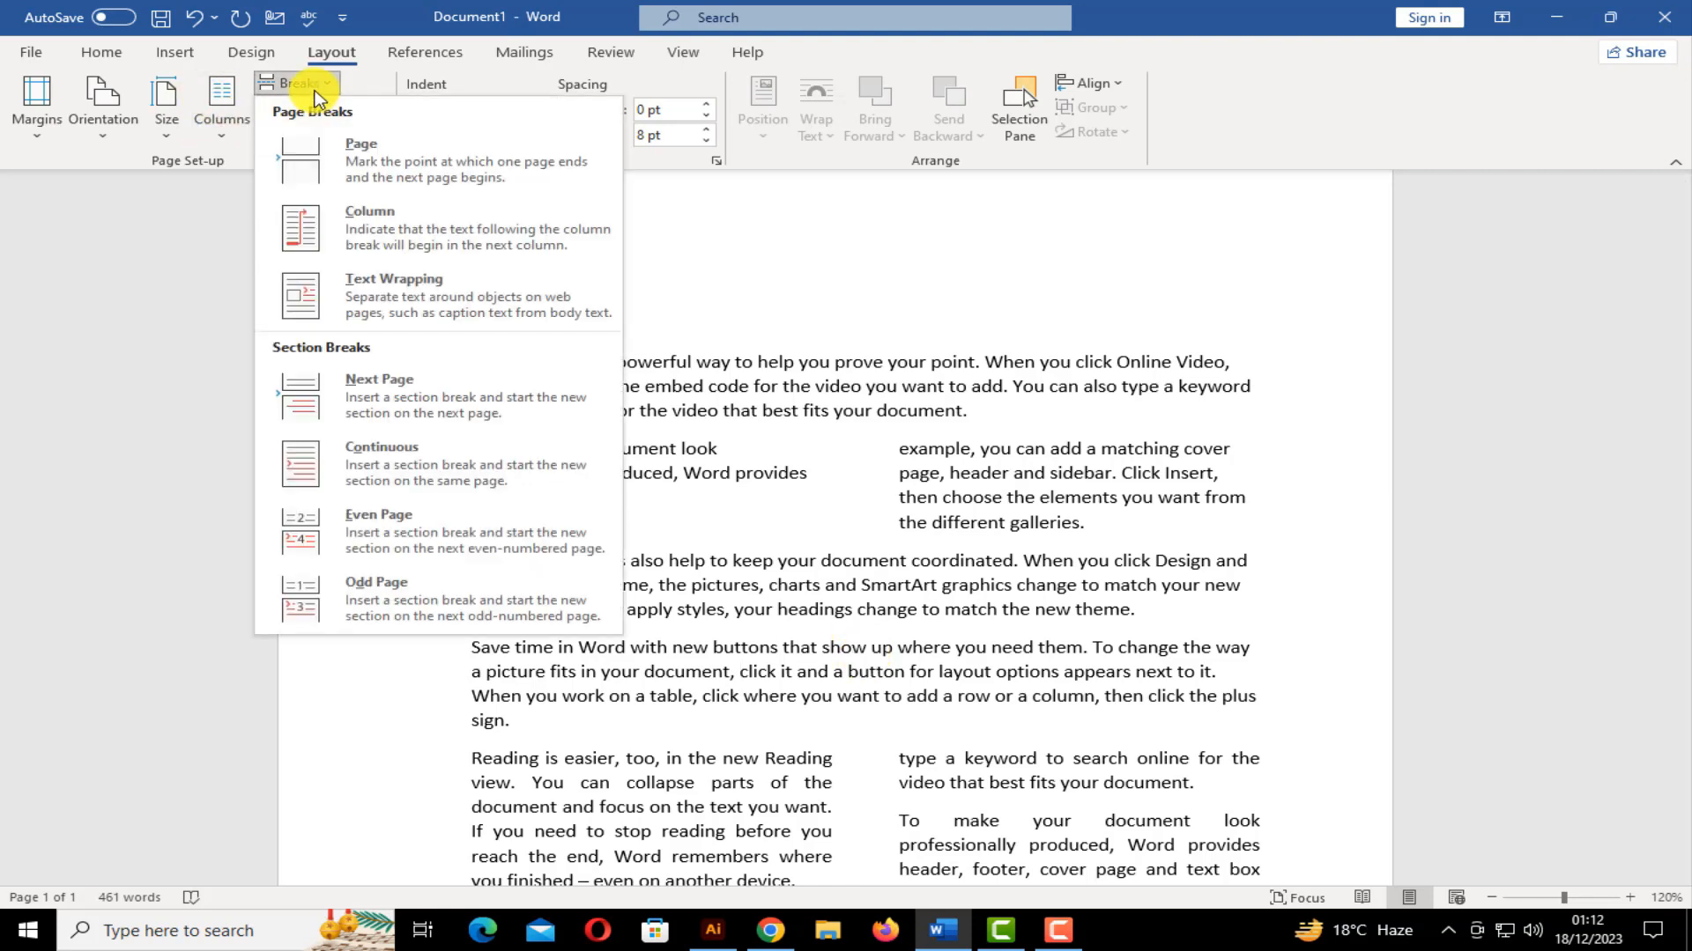
click(404, 291)
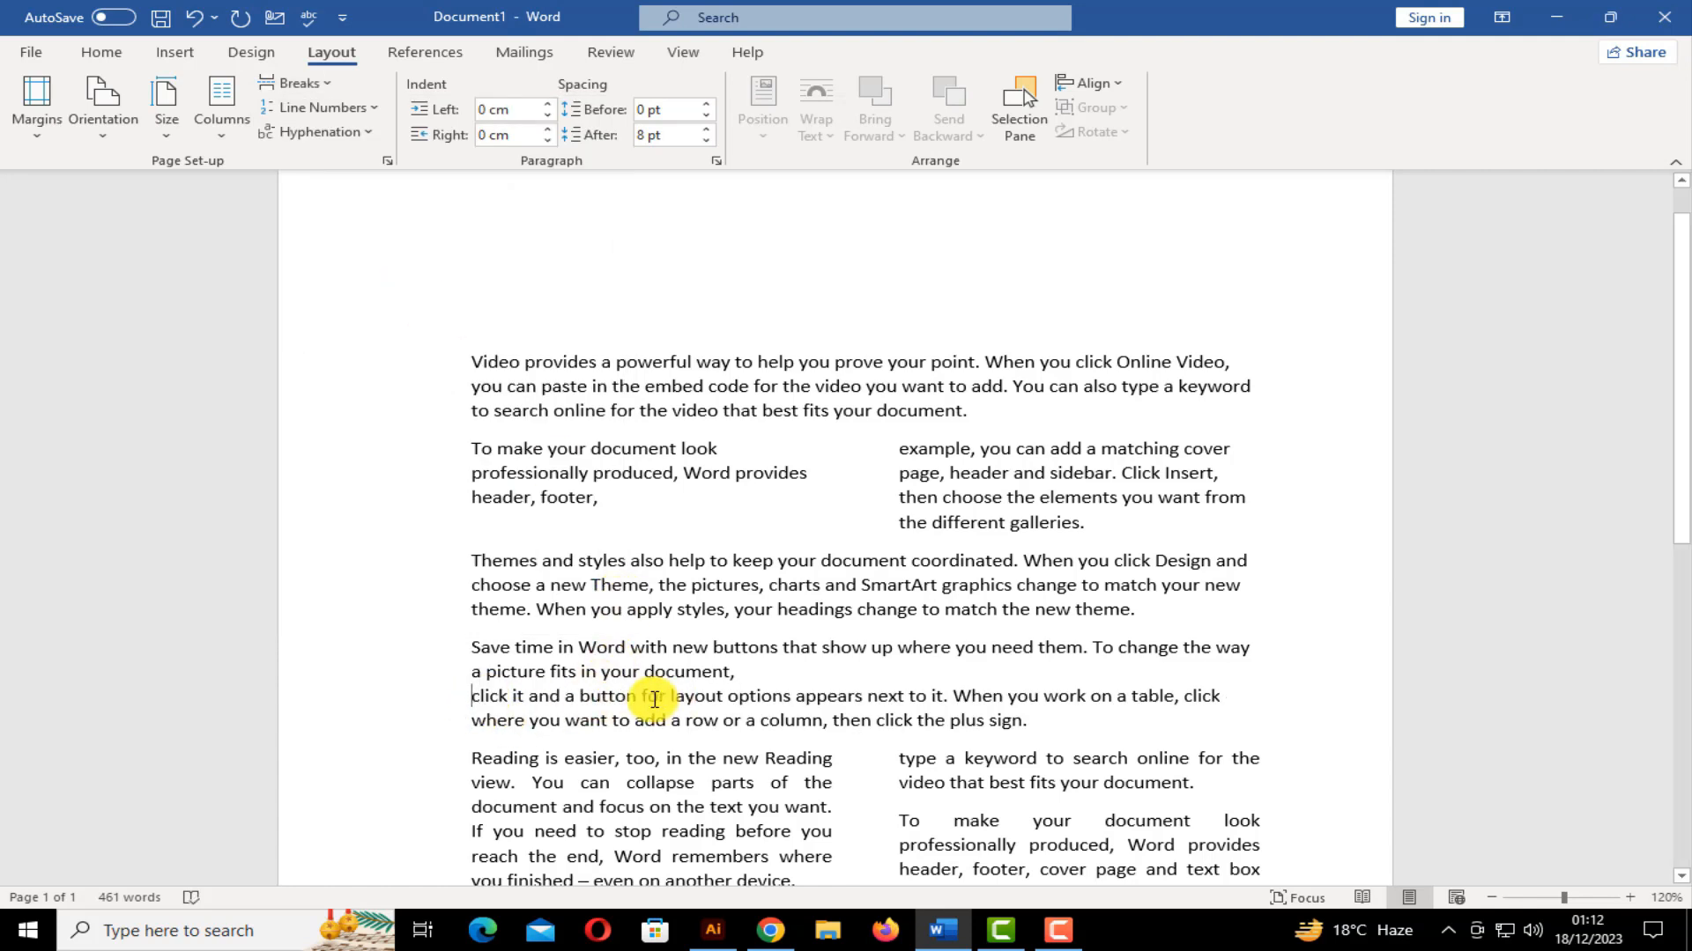
drag(1030, 724, 490, 651)
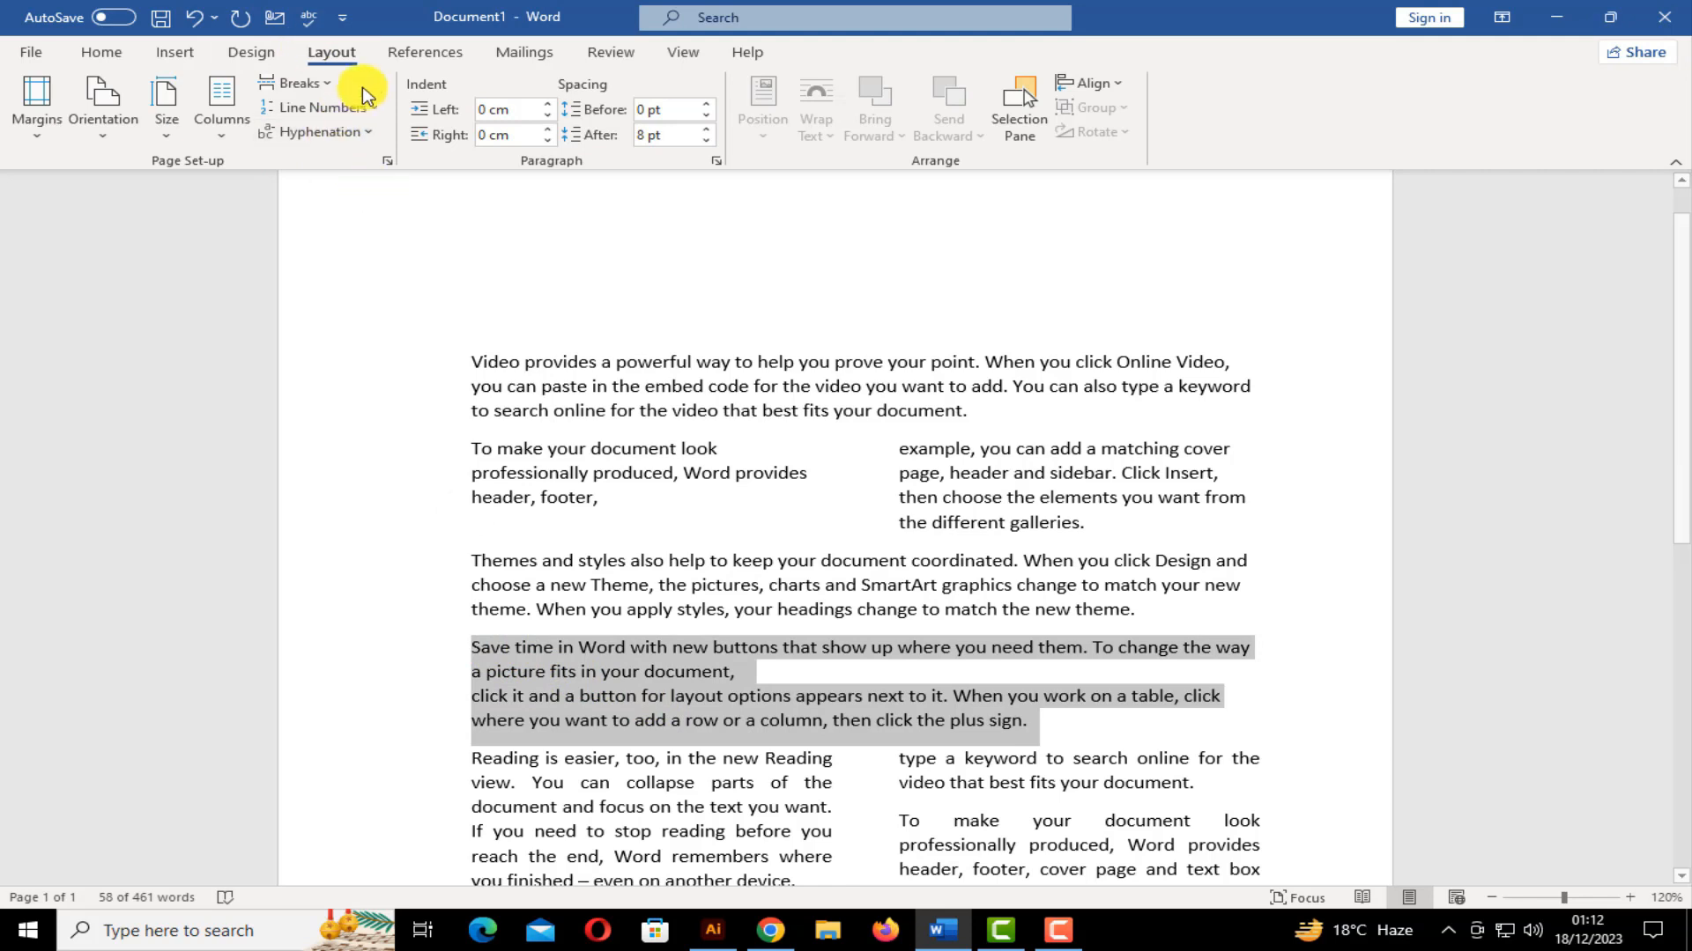
click(312, 81)
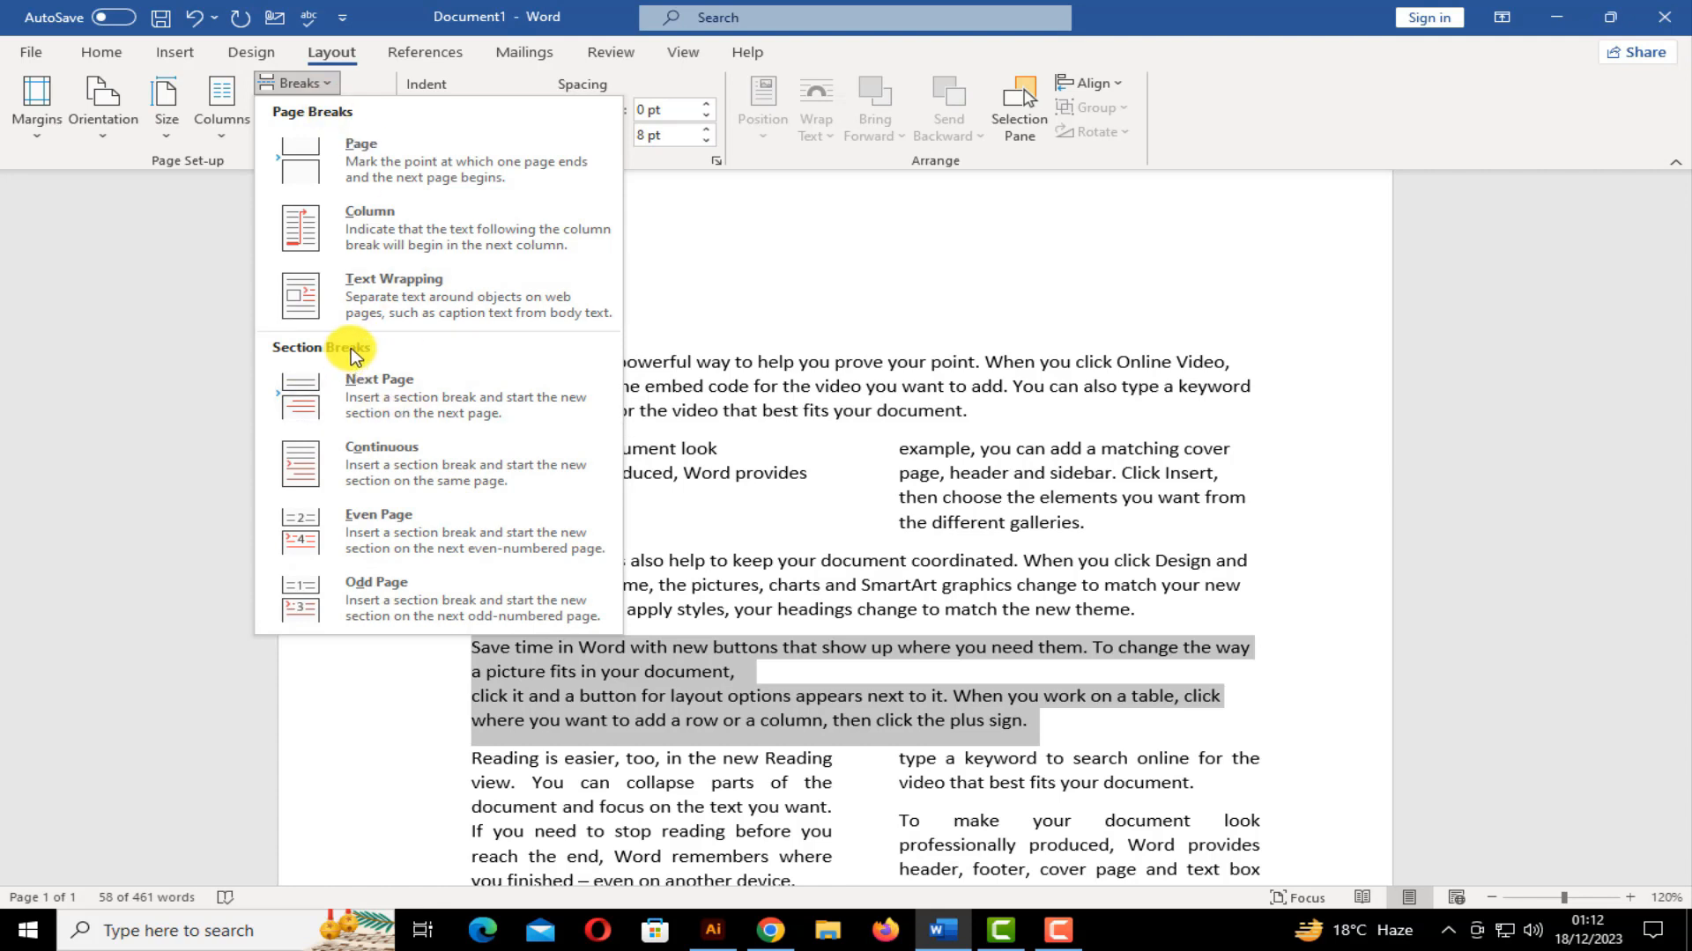
click(662, 417)
scroll(559, 430, down, 5)
scroll(560, 431, up, 6)
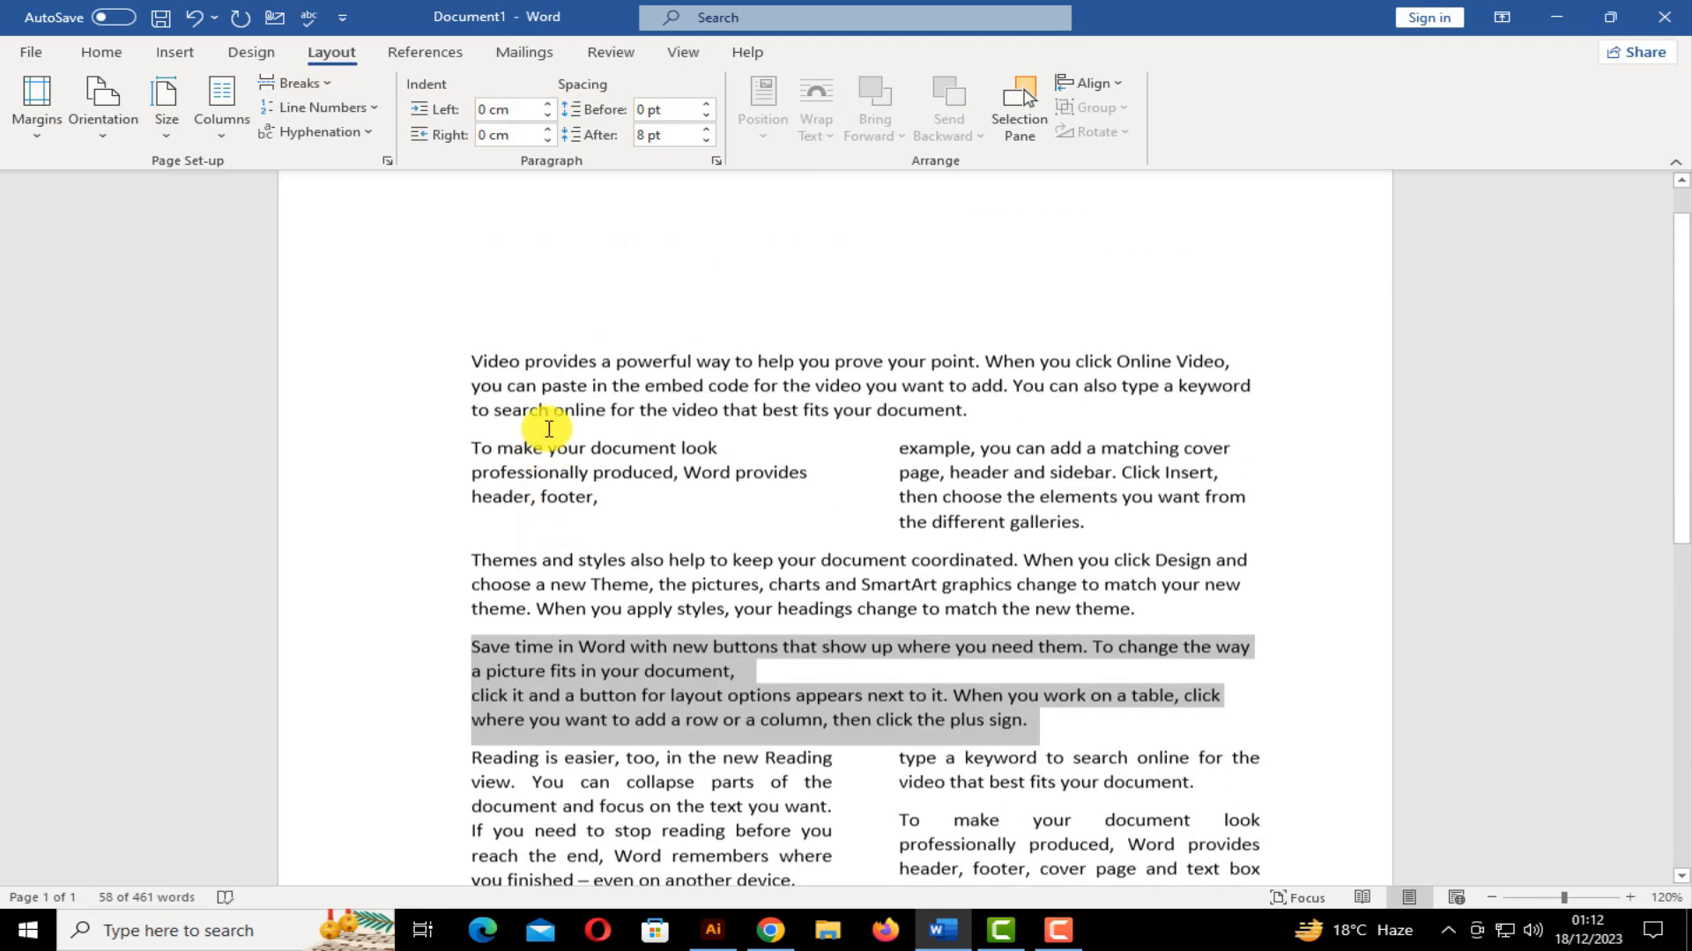
Create a new blank document and generate ten paragraphs of sample text with =Rand(10)
click(29, 55)
click(75, 152)
click(347, 259)
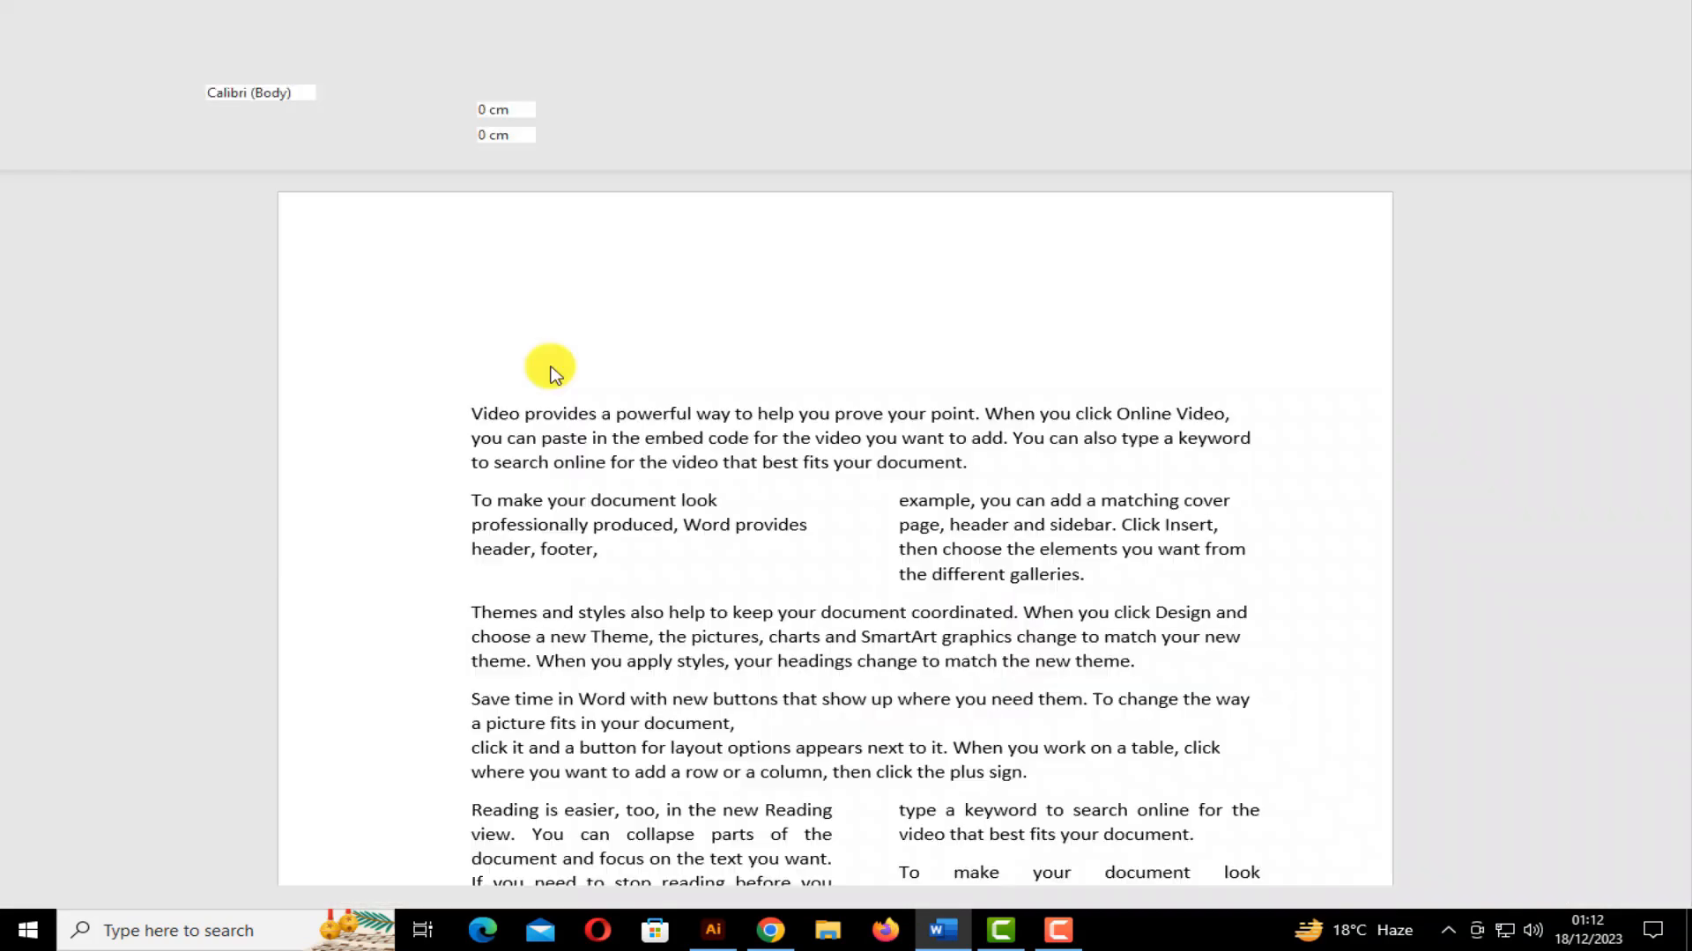
text(=Rand(10)
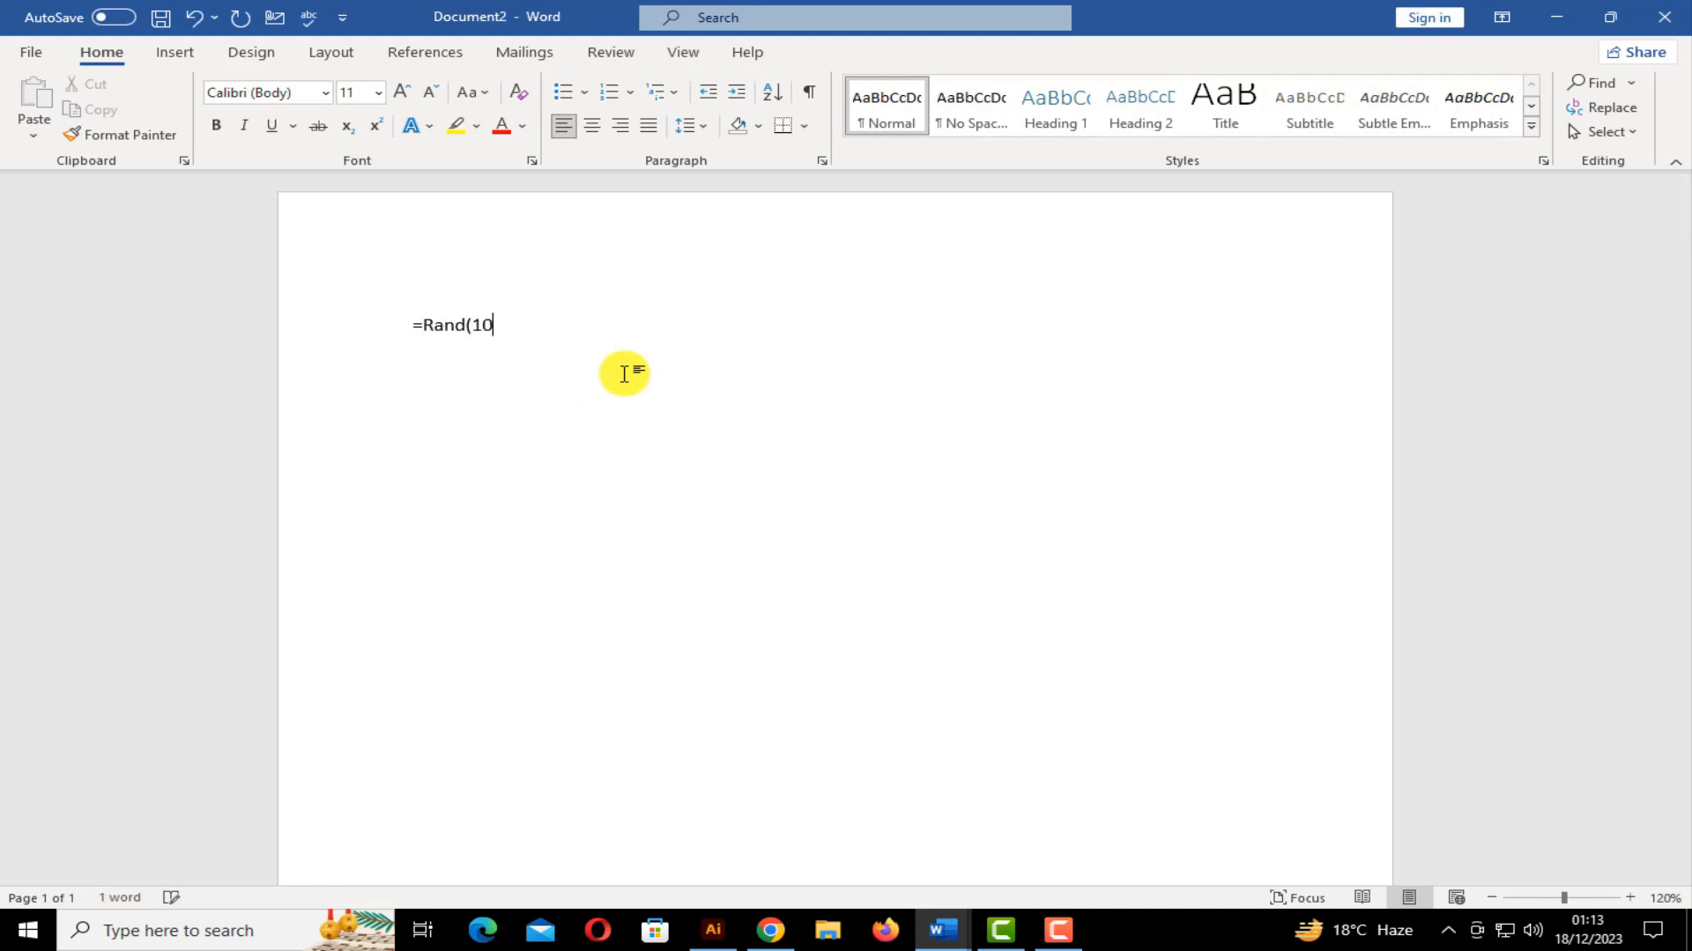
text())
key(Return)
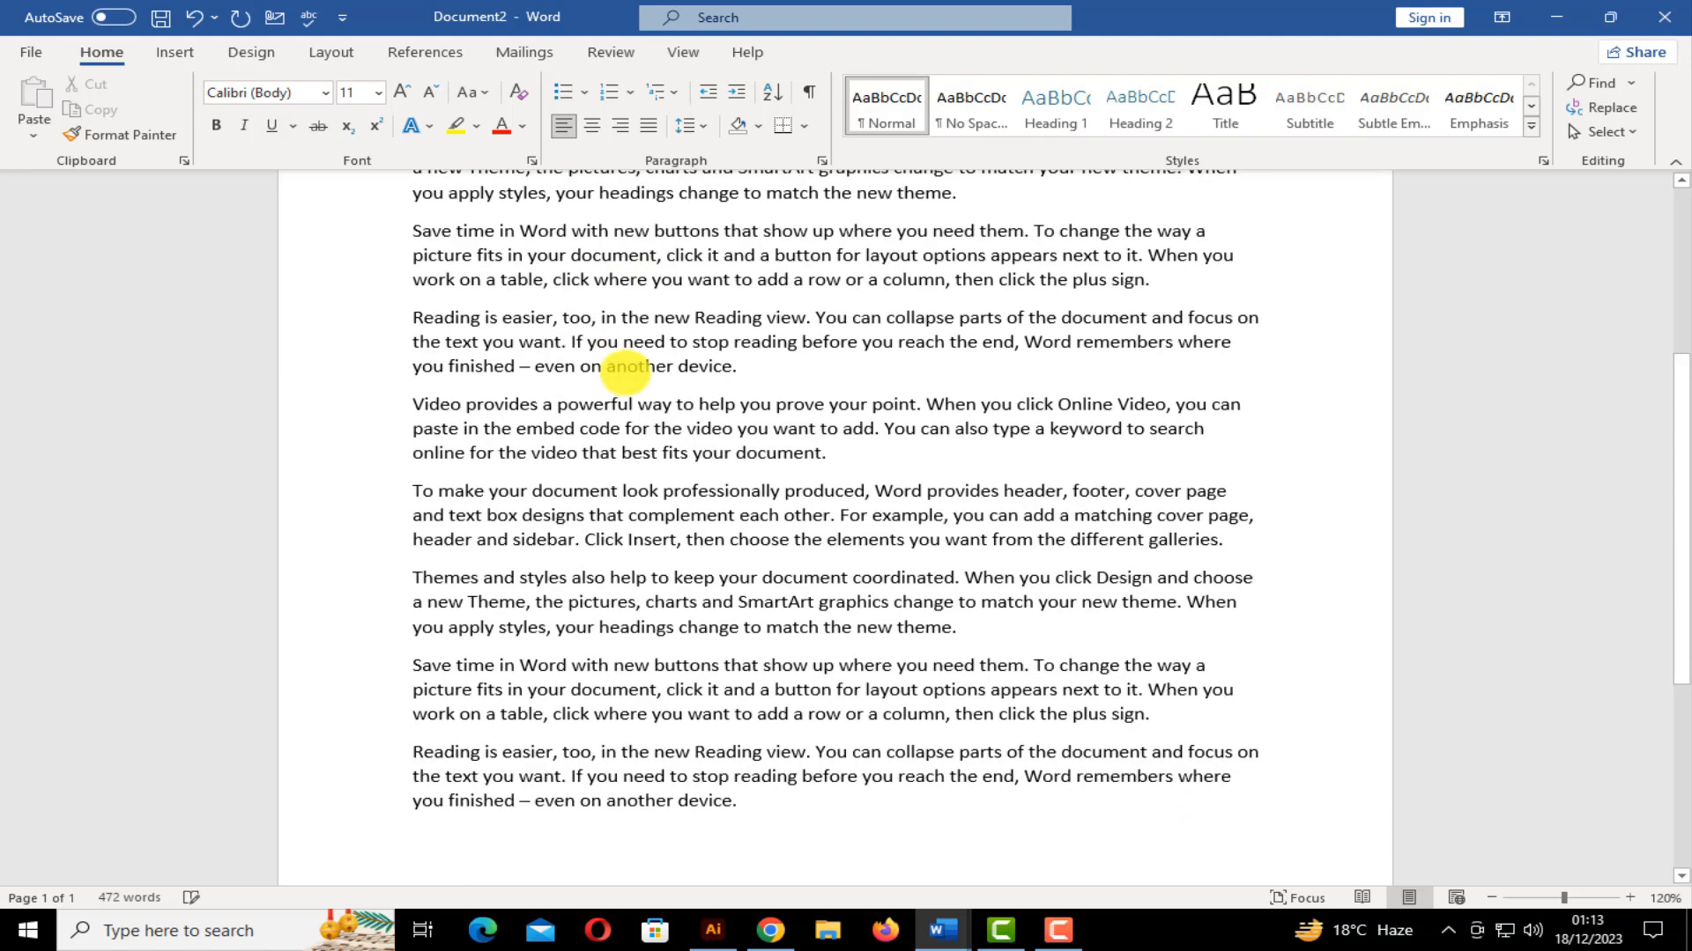
Copy all the sample text and paste it onto three further blank pages so the document has four filled pages
key(ctrl+a)
key(ctrl+c)
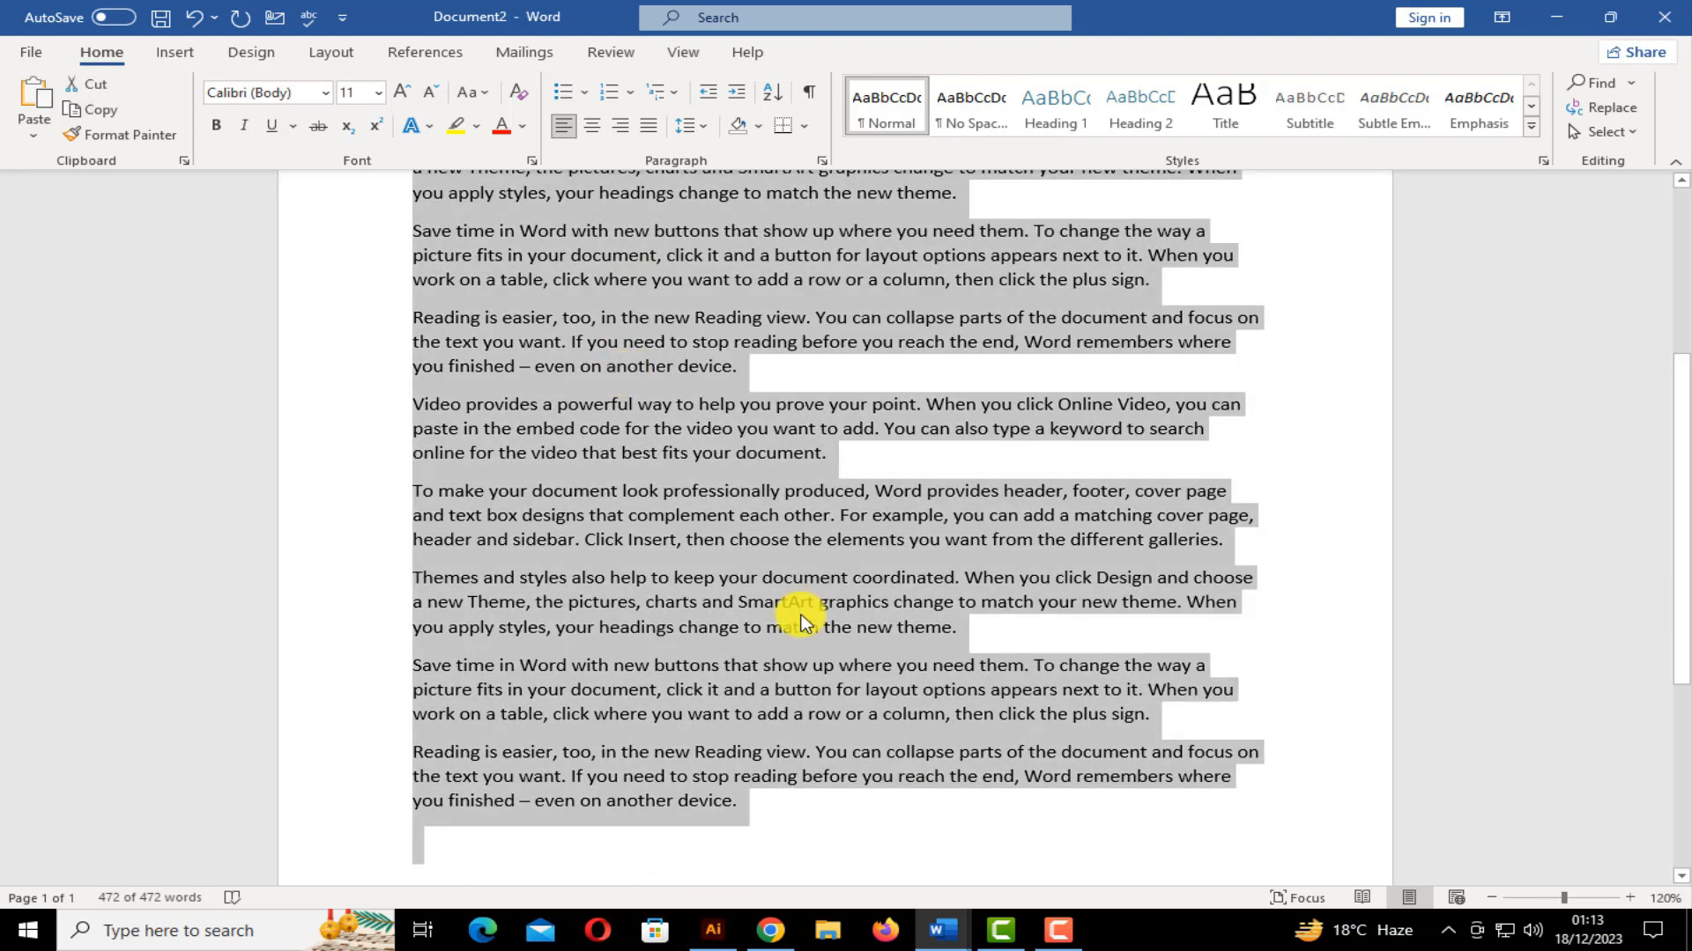
click(766, 809)
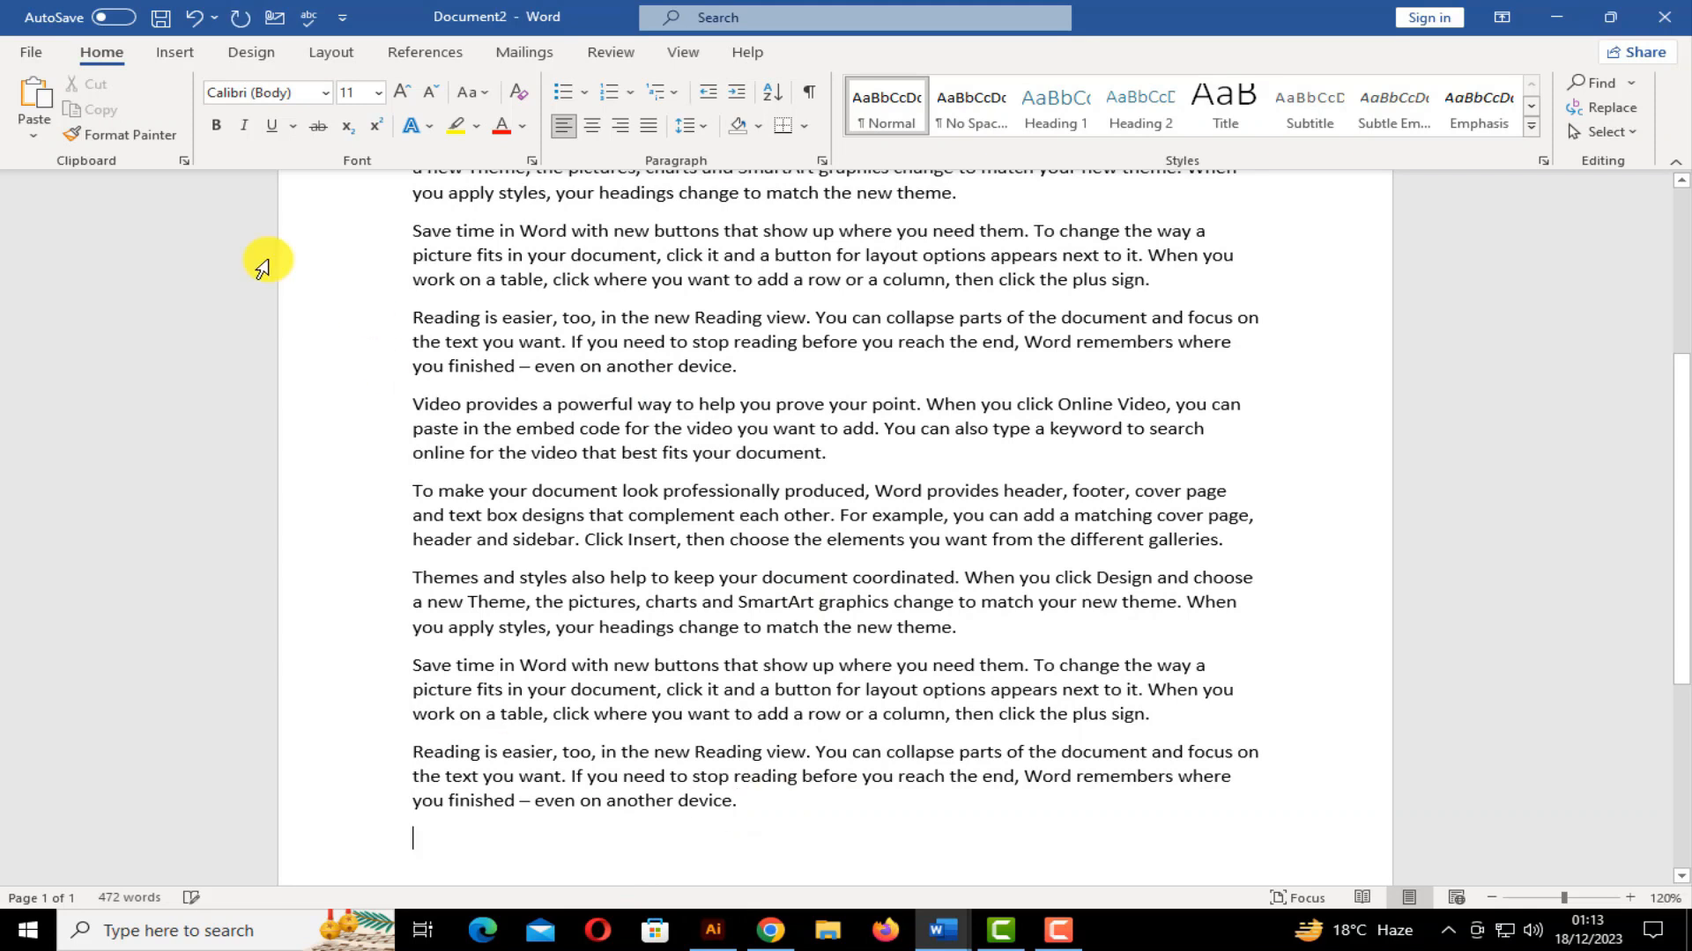
click(170, 55)
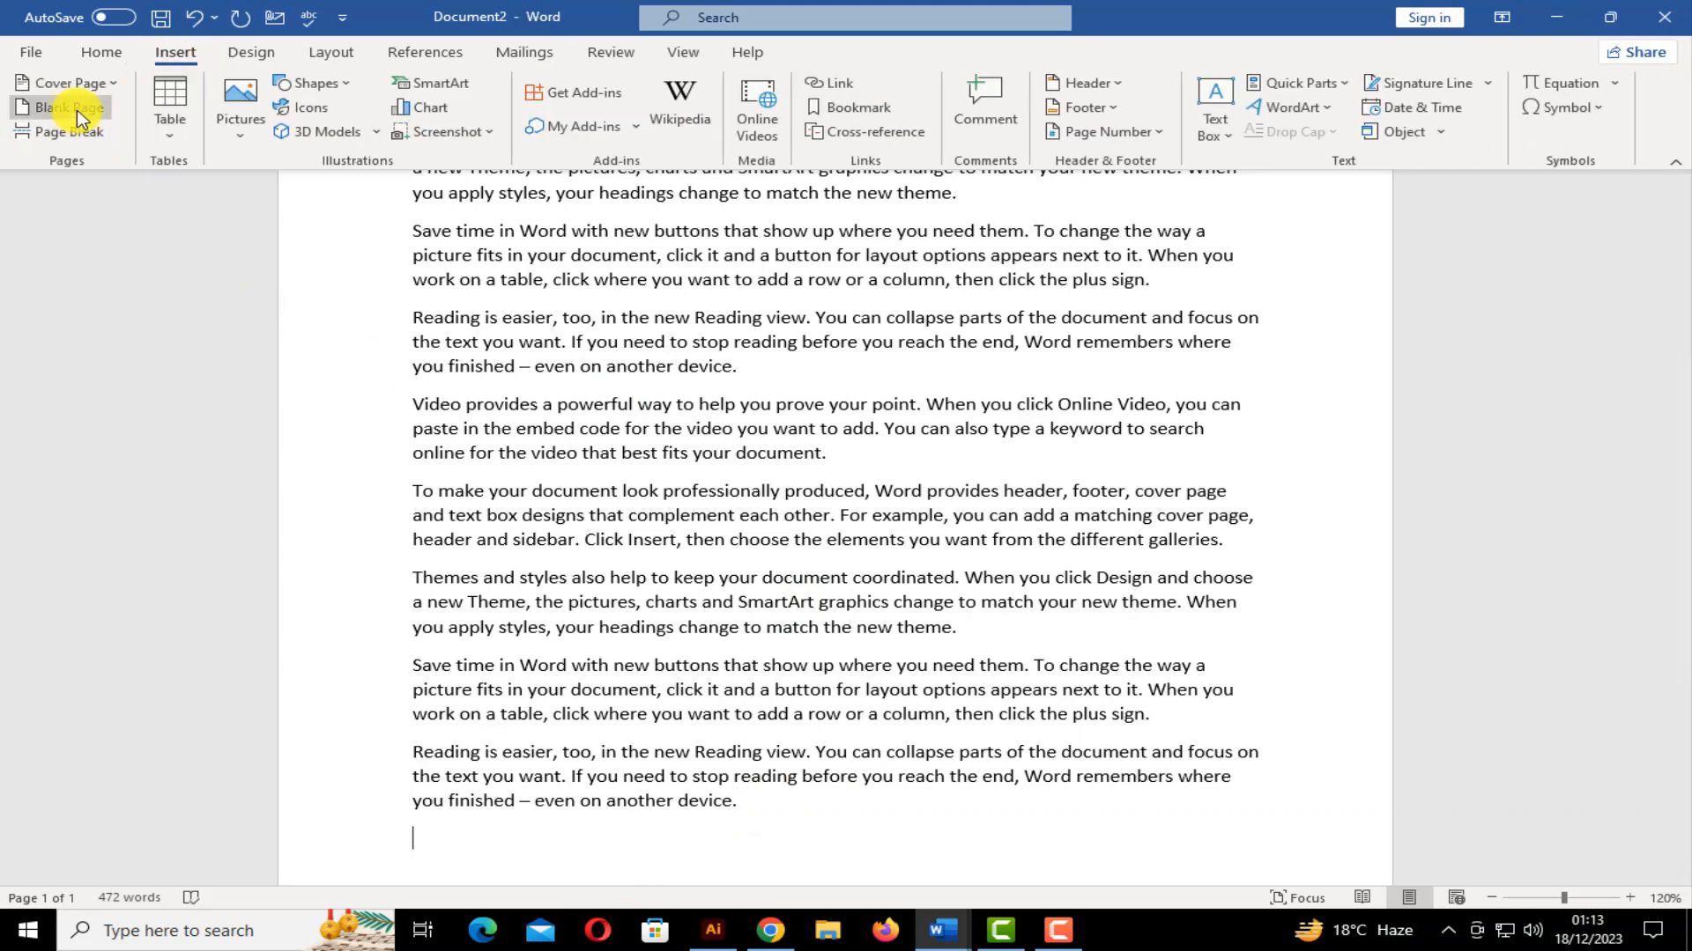
click(77, 109)
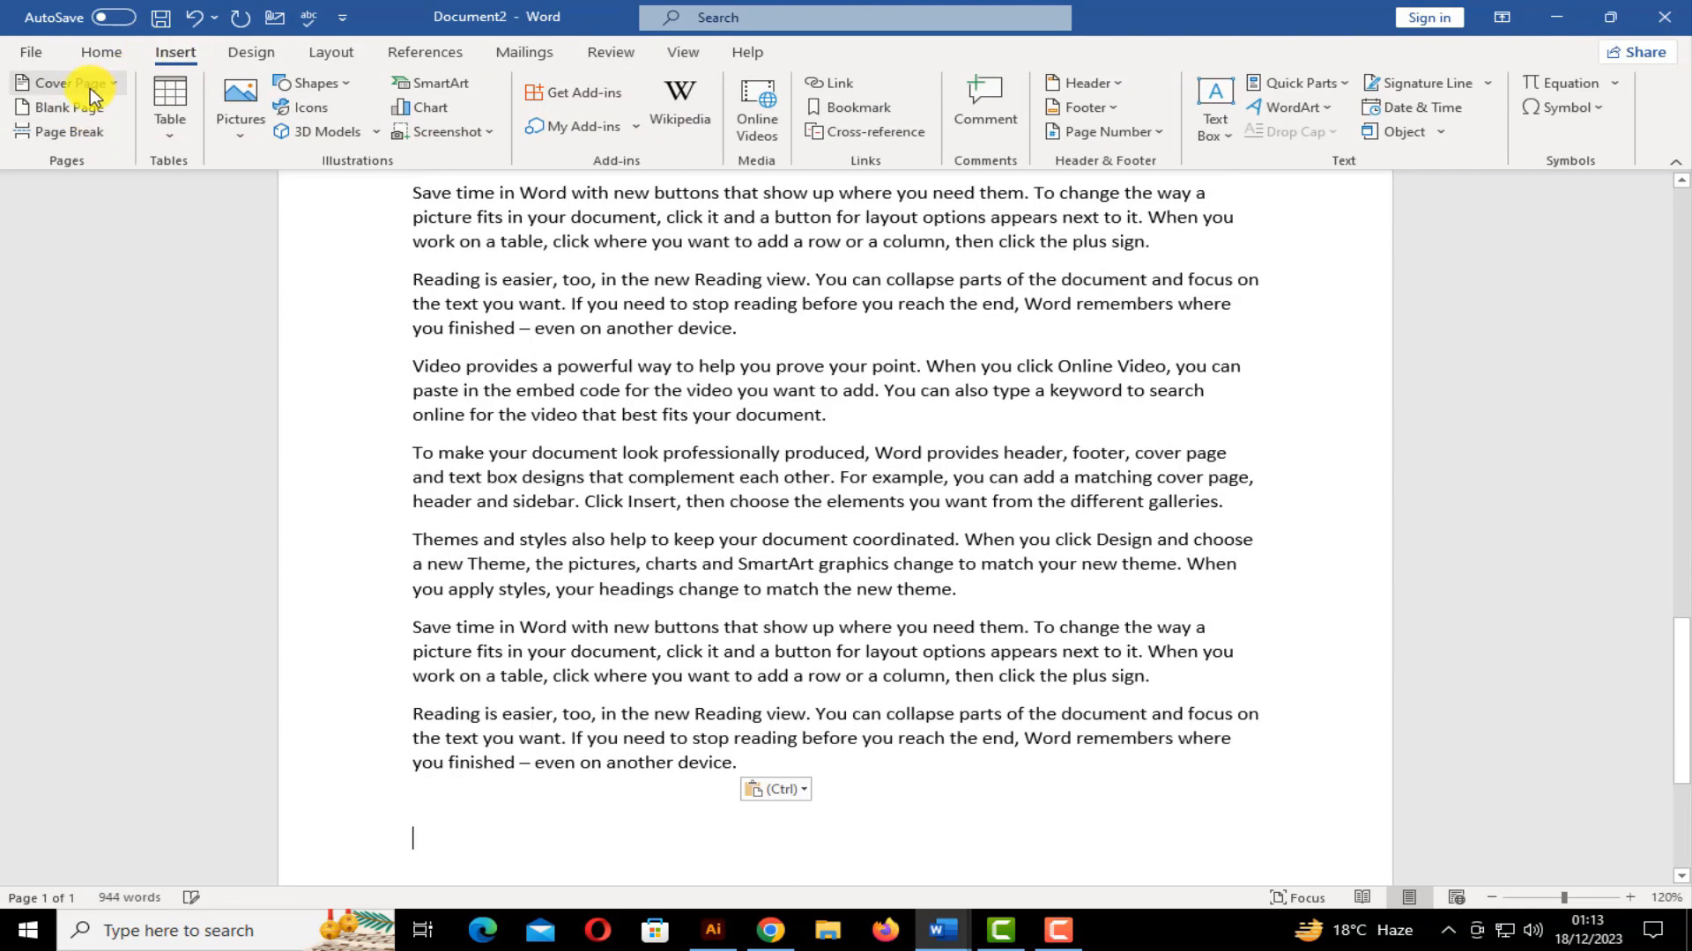
click(83, 102)
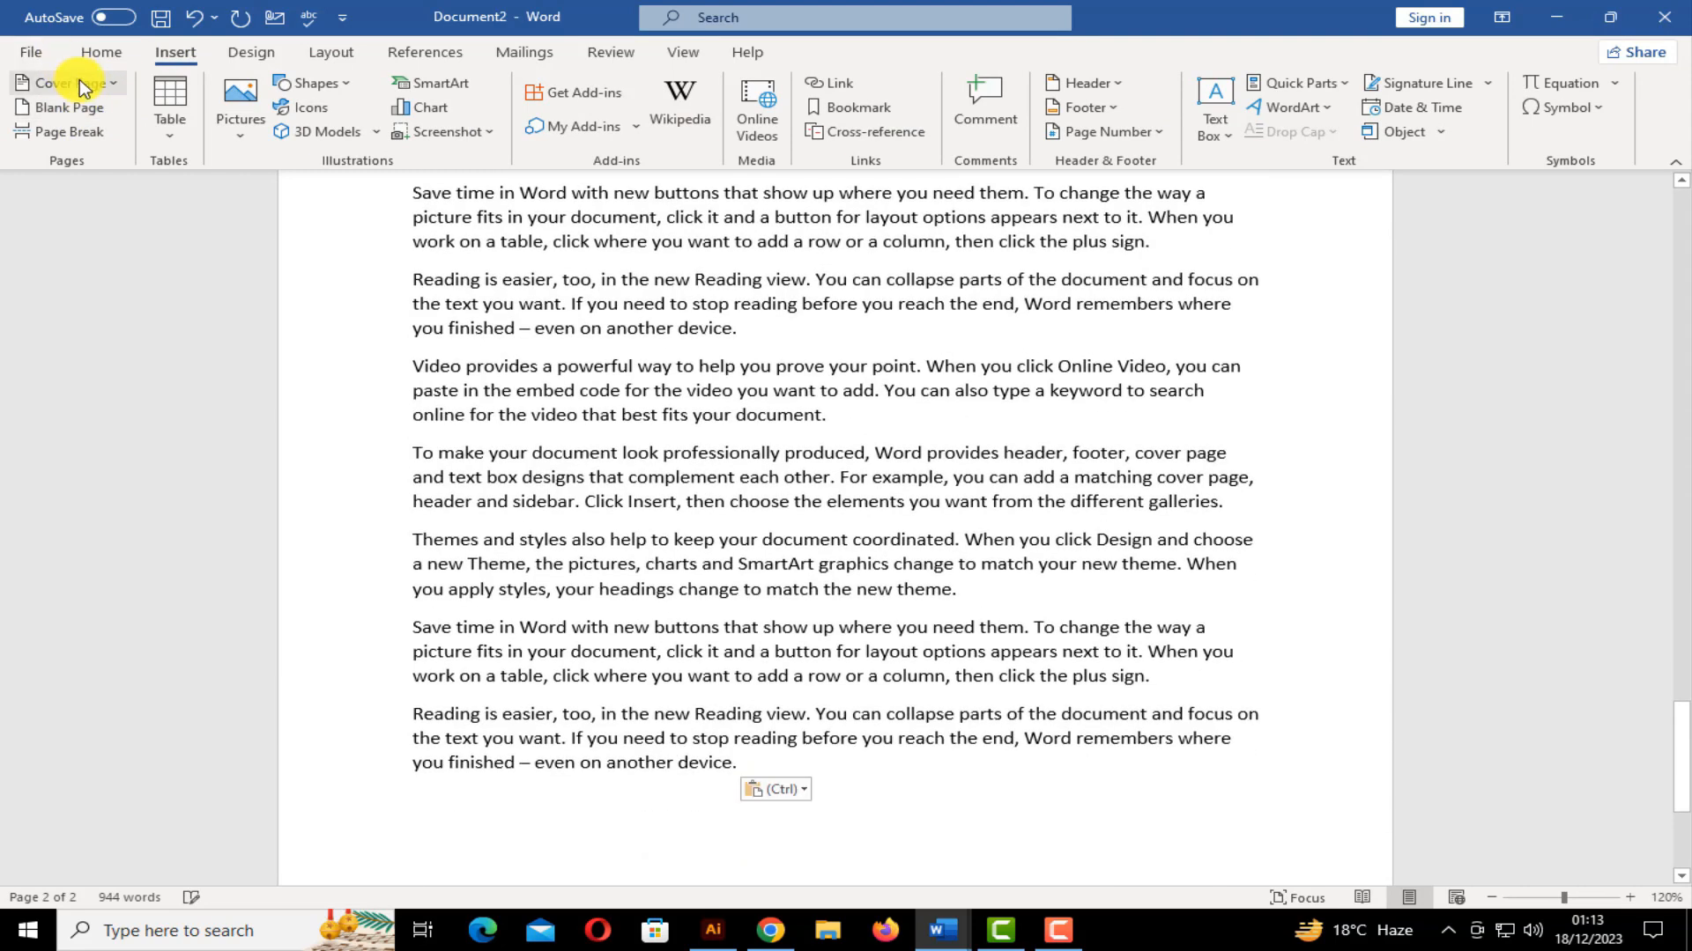
click(83, 107)
key(ctrl+v)
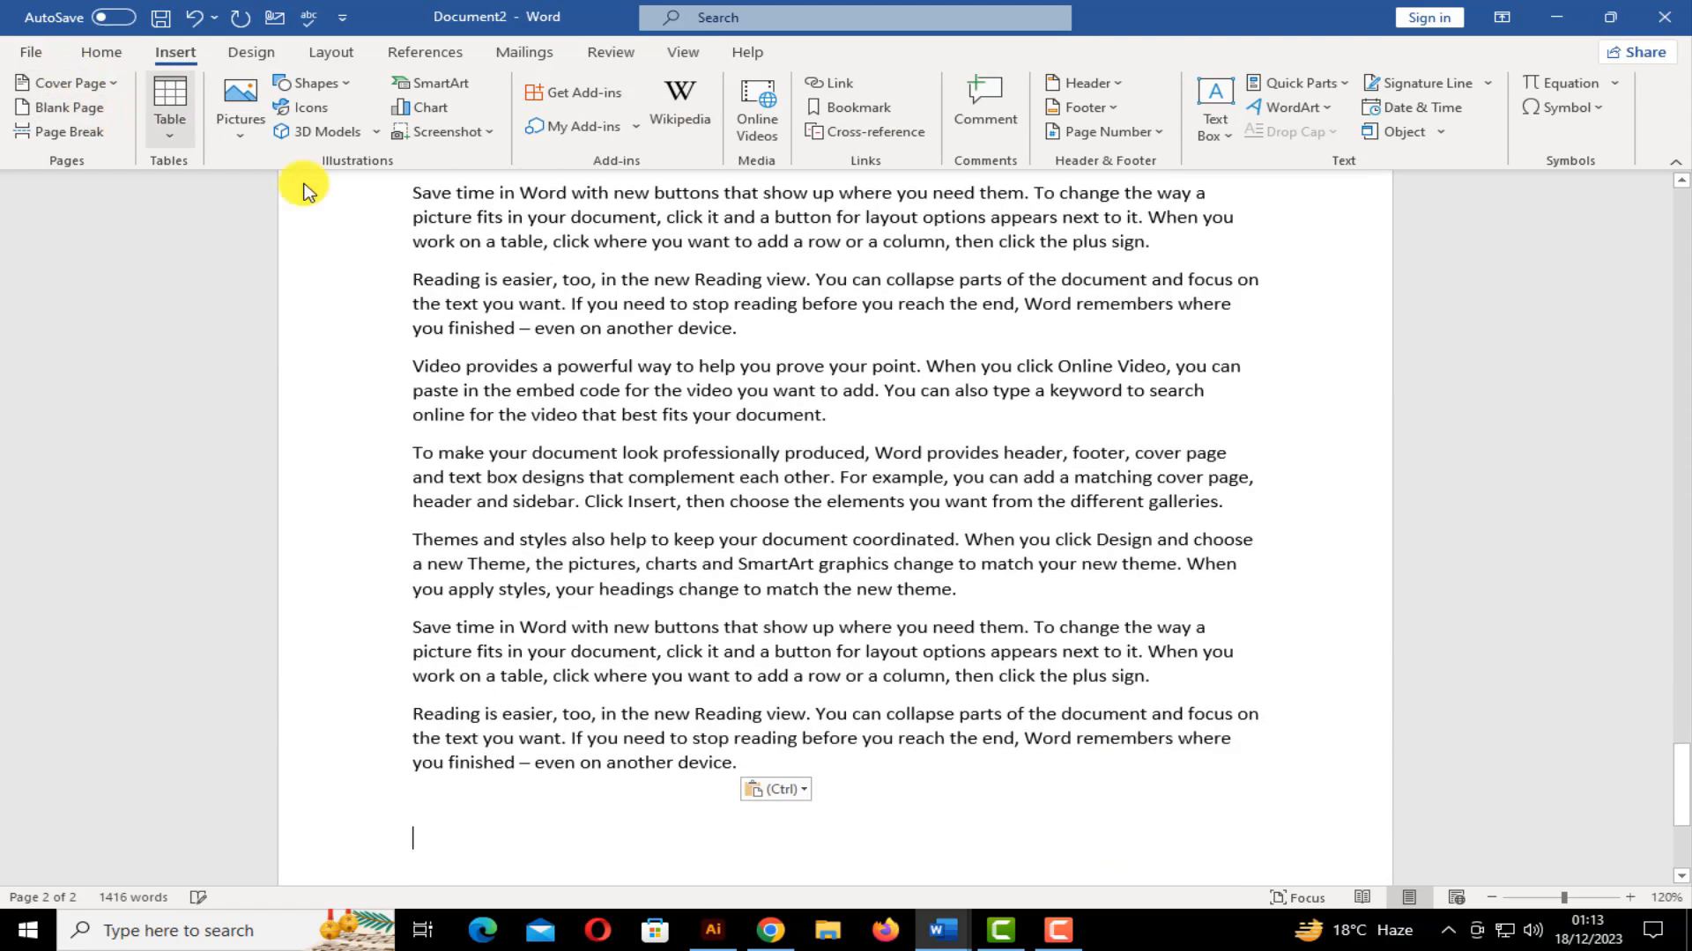
Examine the whole document with its four pages side by side
scroll(449, 351, up, 13)
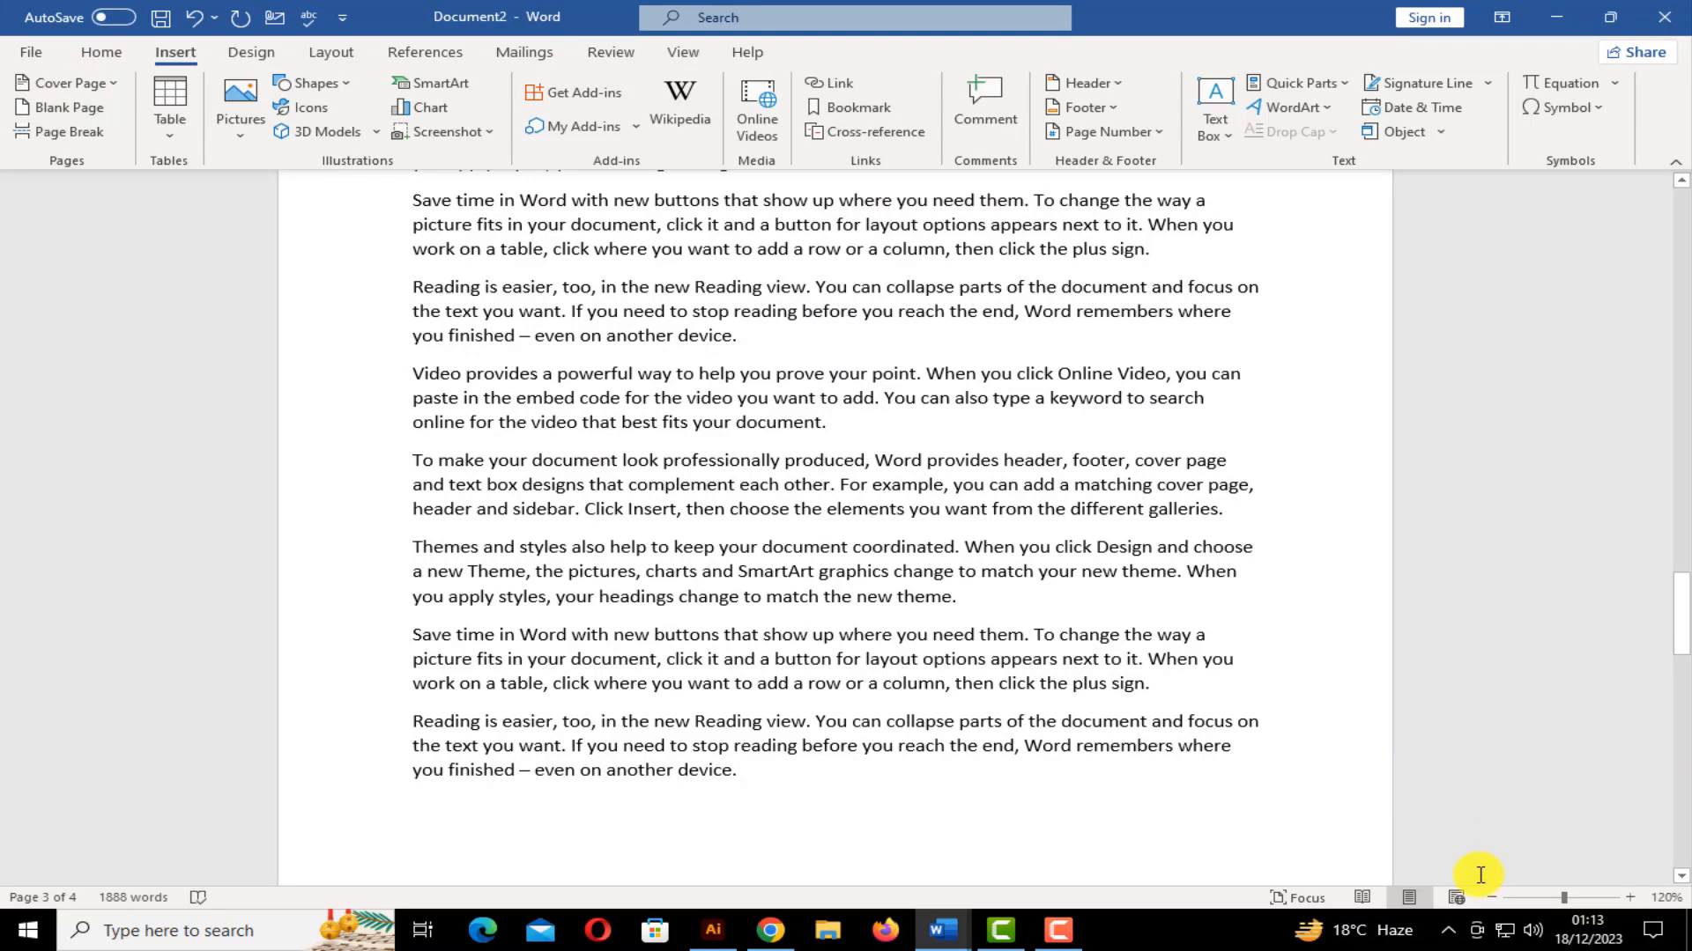
click(1492, 897)
click(1491, 897)
click(1492, 897)
click(1492, 896)
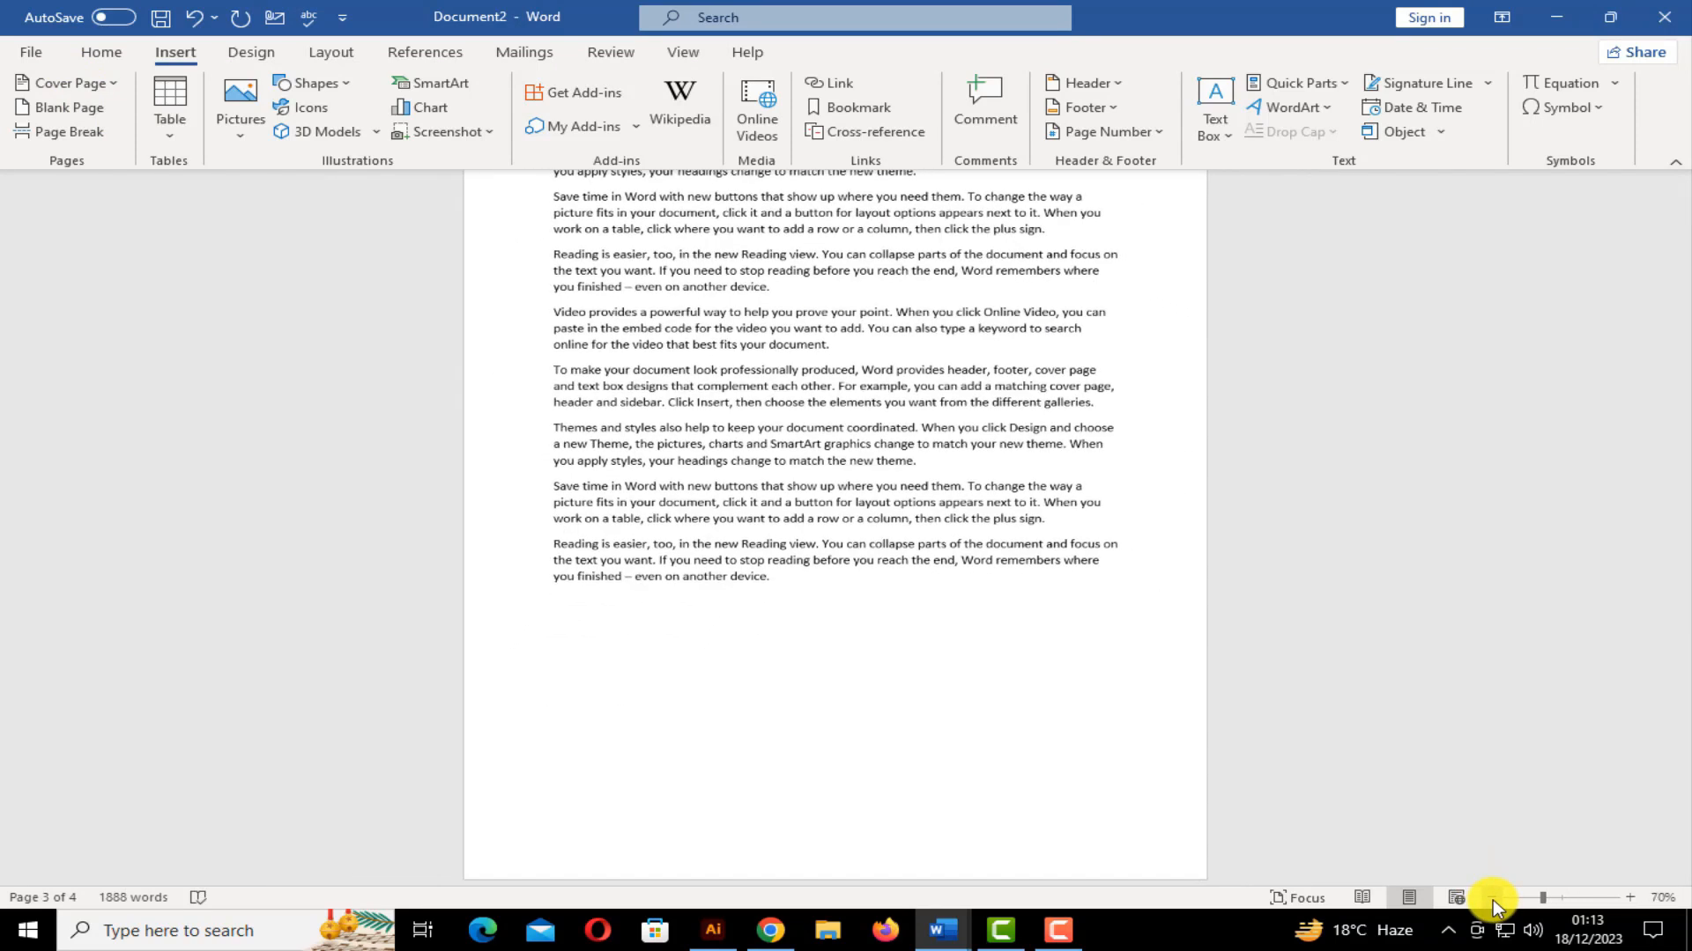
click(1491, 897)
click(1492, 897)
click(1492, 897)
click(1491, 897)
click(1492, 897)
click(1491, 897)
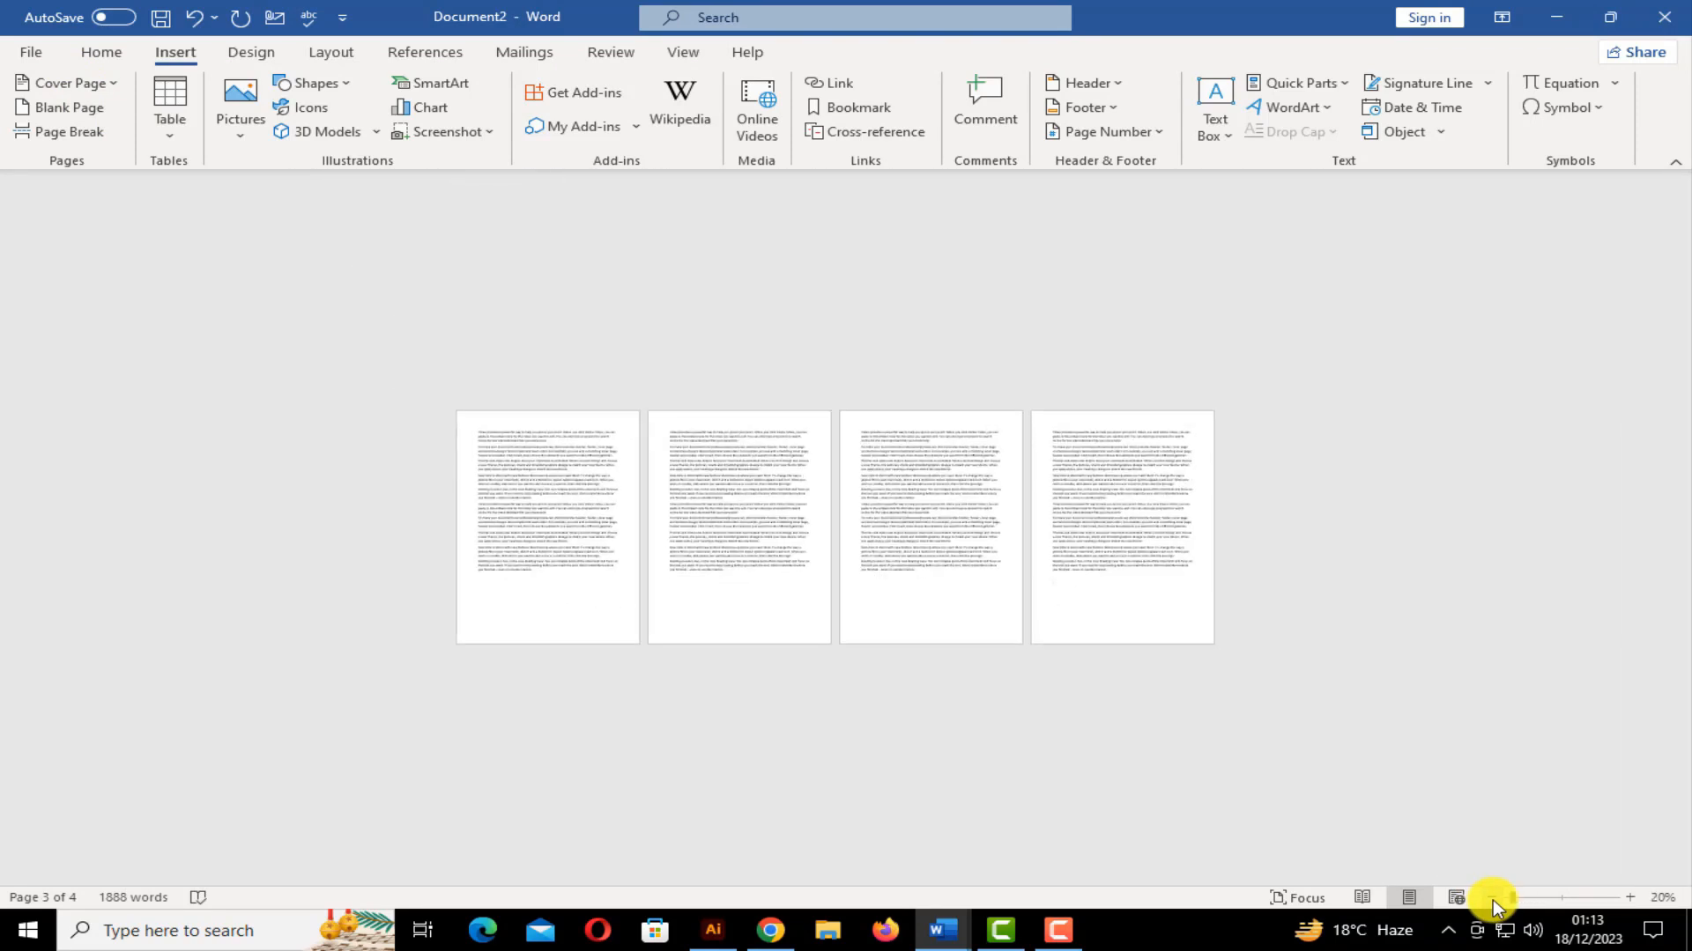
click(1617, 898)
click(1488, 897)
click(1489, 898)
drag(1615, 902, 1521, 896)
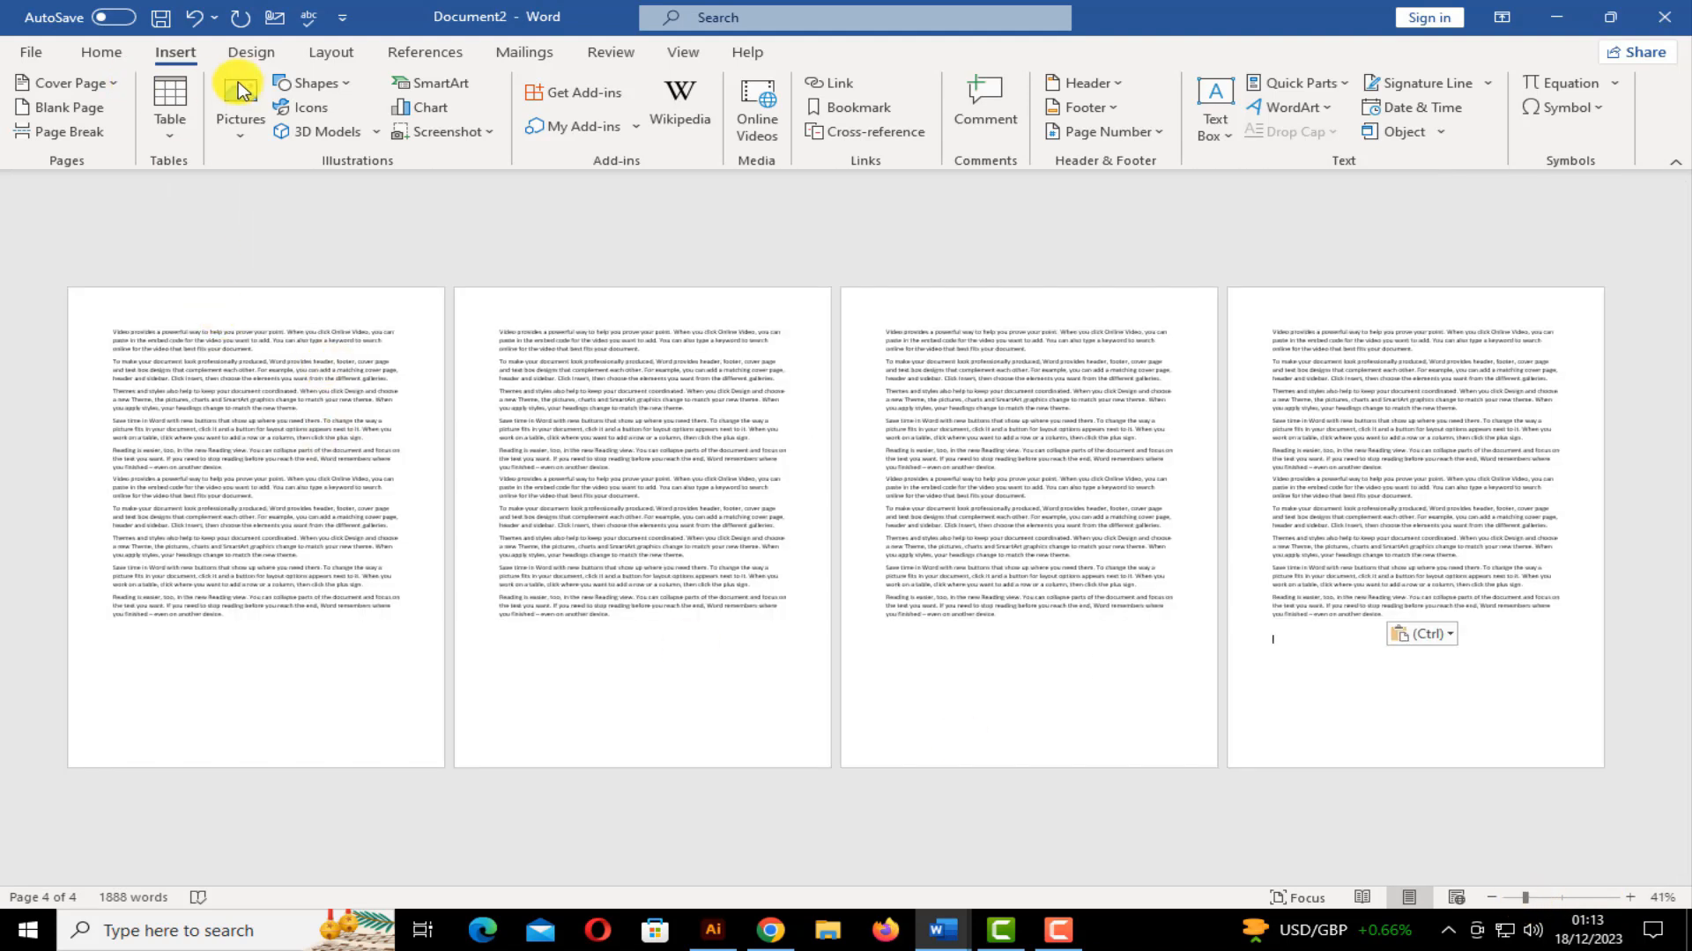
click(332, 51)
click(319, 83)
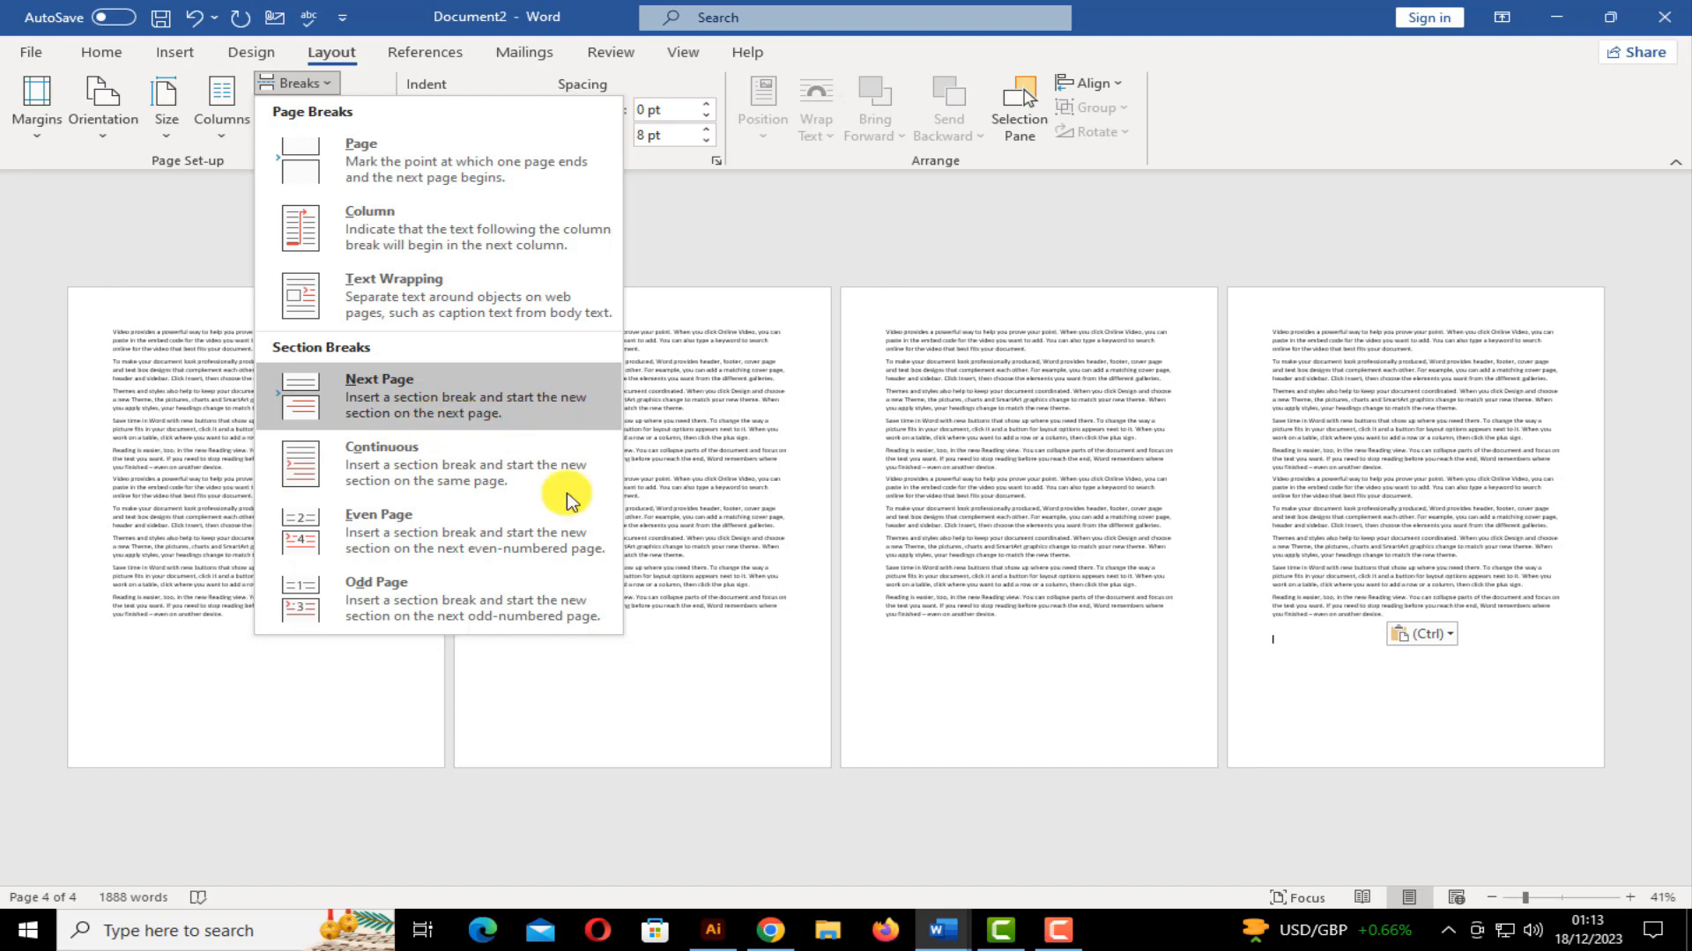
click(393, 751)
drag(32, 383, 1342, 553)
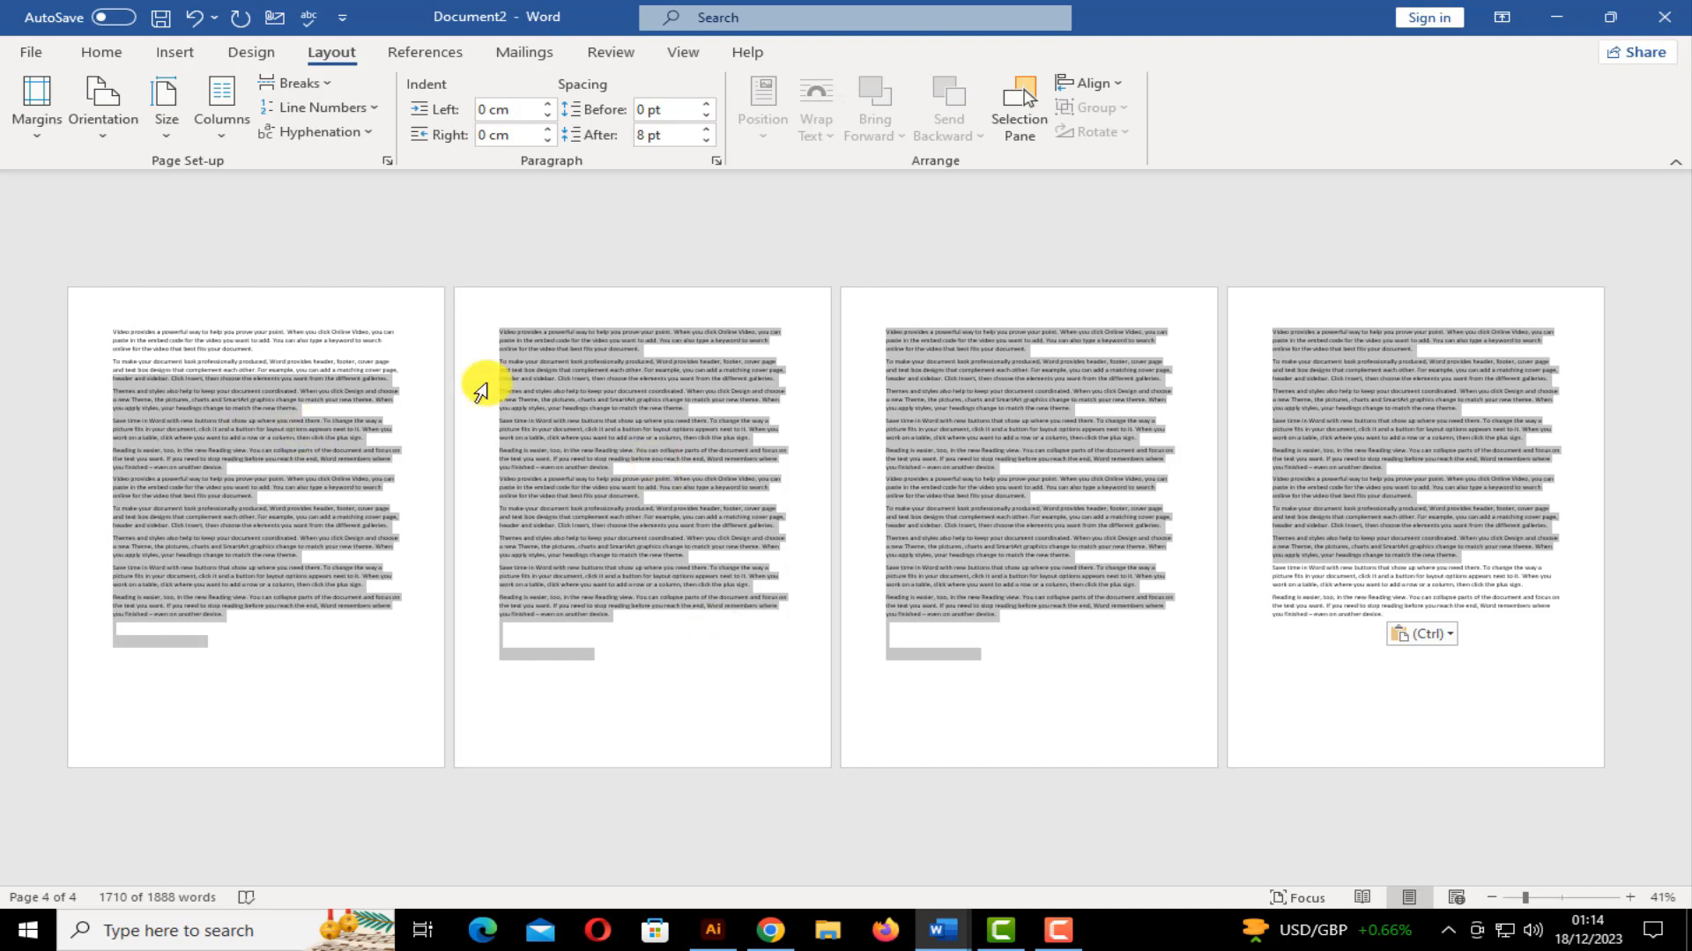
Add the Banded header to the document and enter "MS WORD CLASS" as its title
click(104, 52)
click(174, 53)
click(1119, 76)
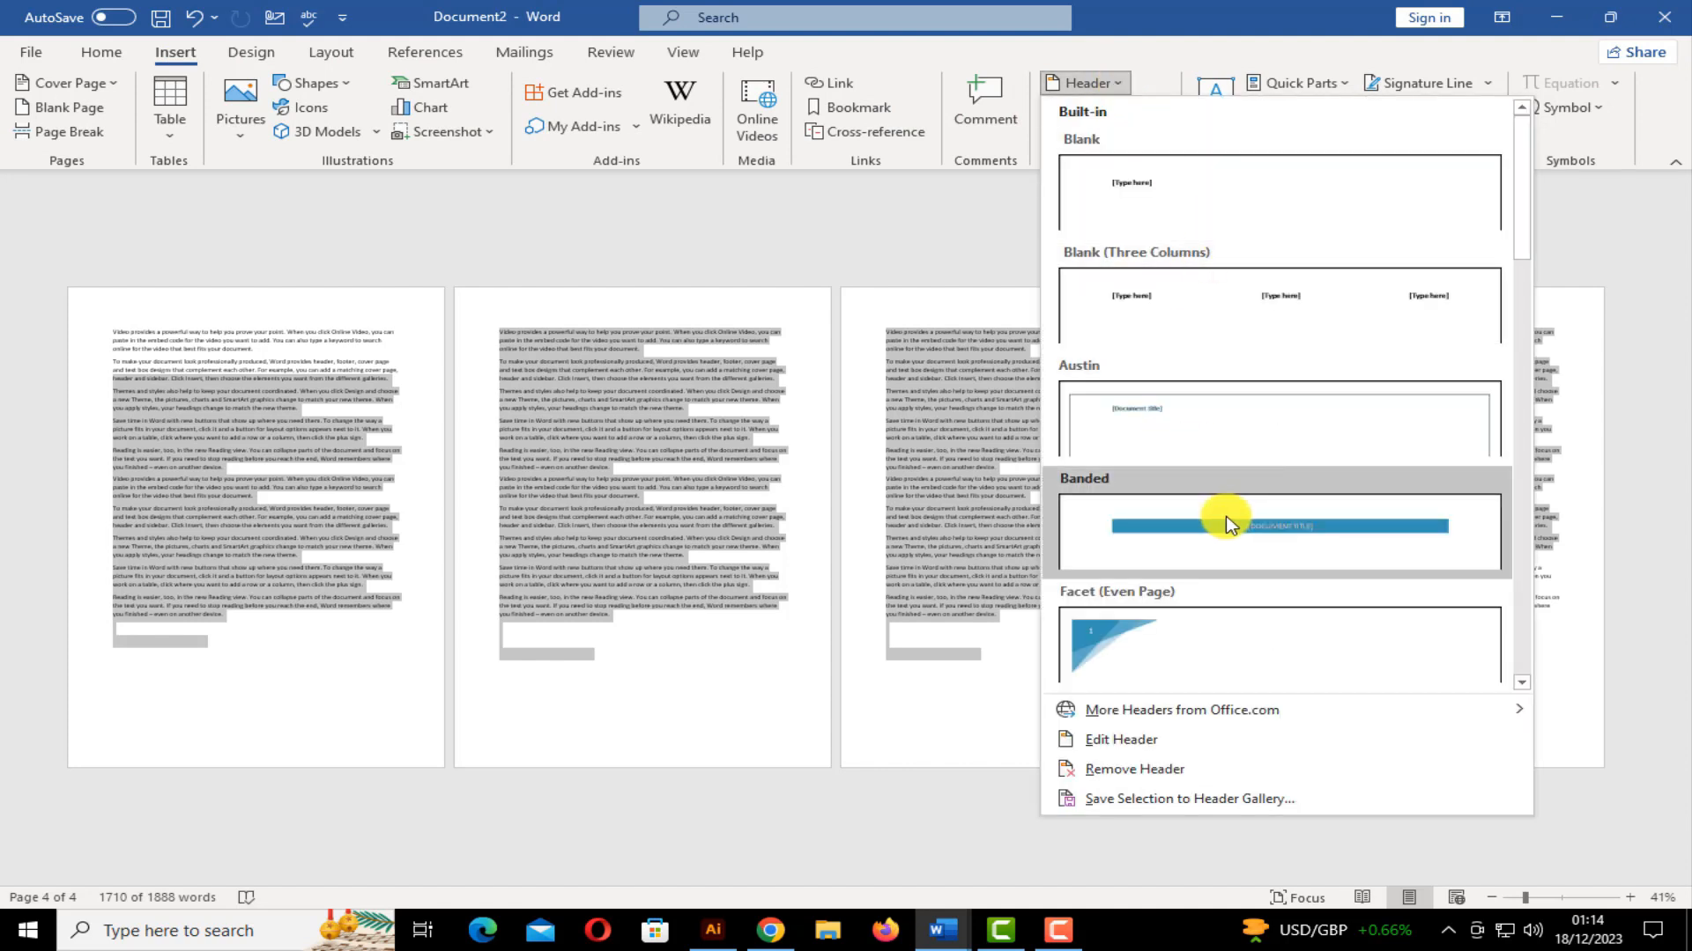
click(1227, 517)
click(263, 315)
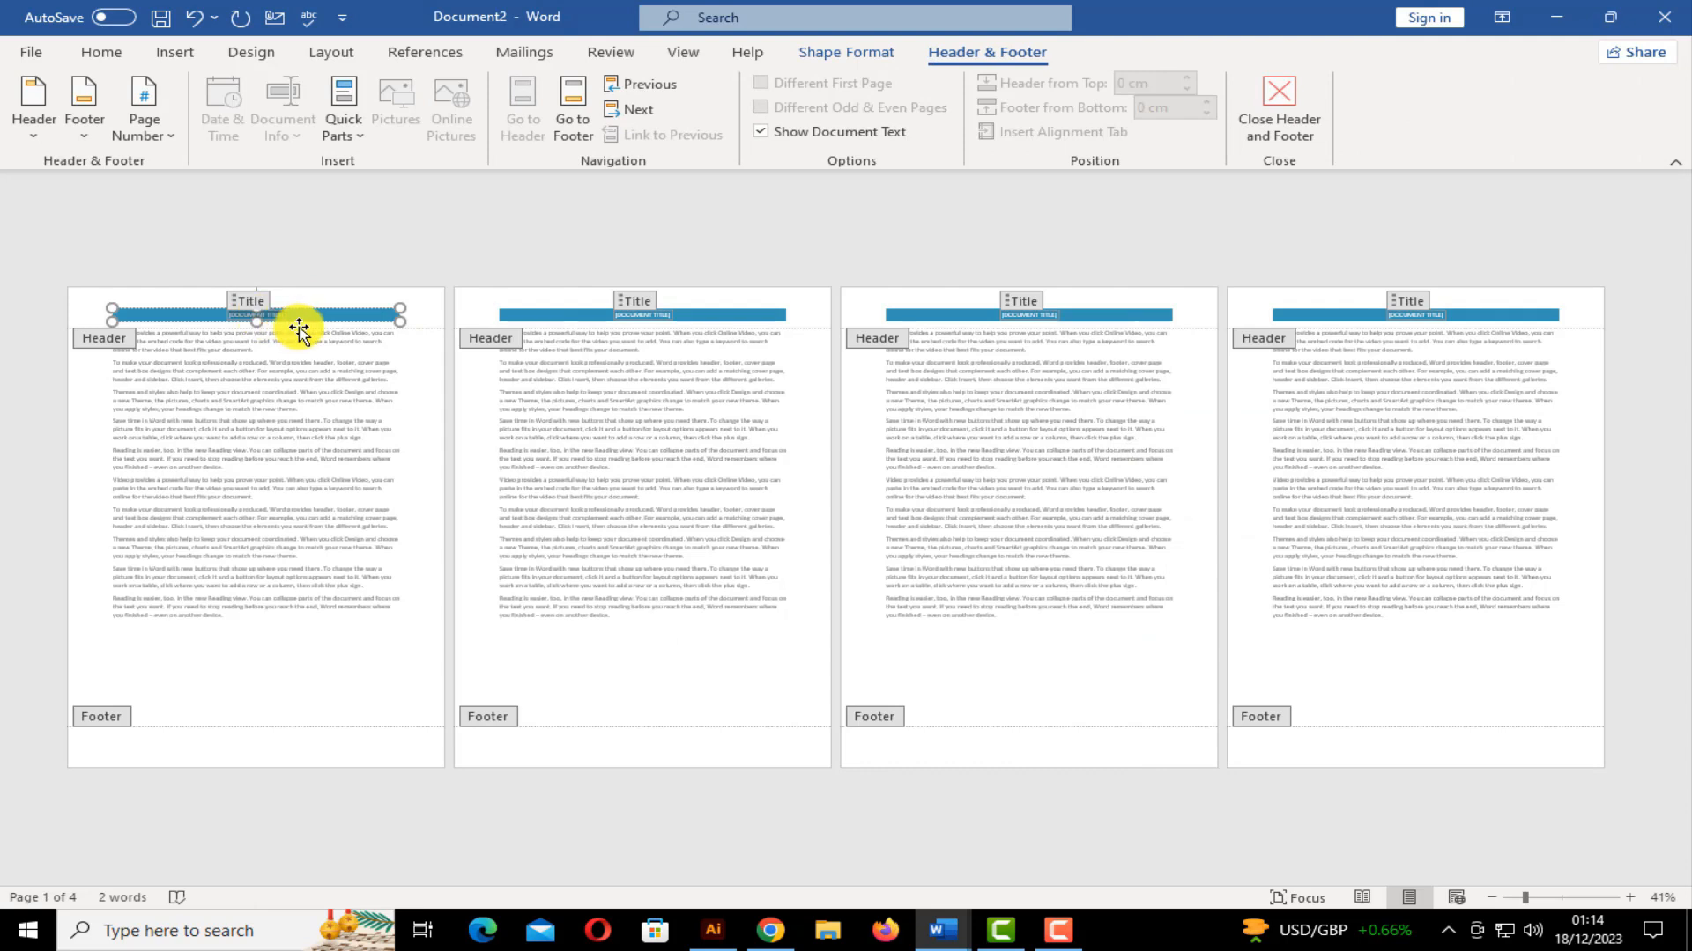
text(MS)
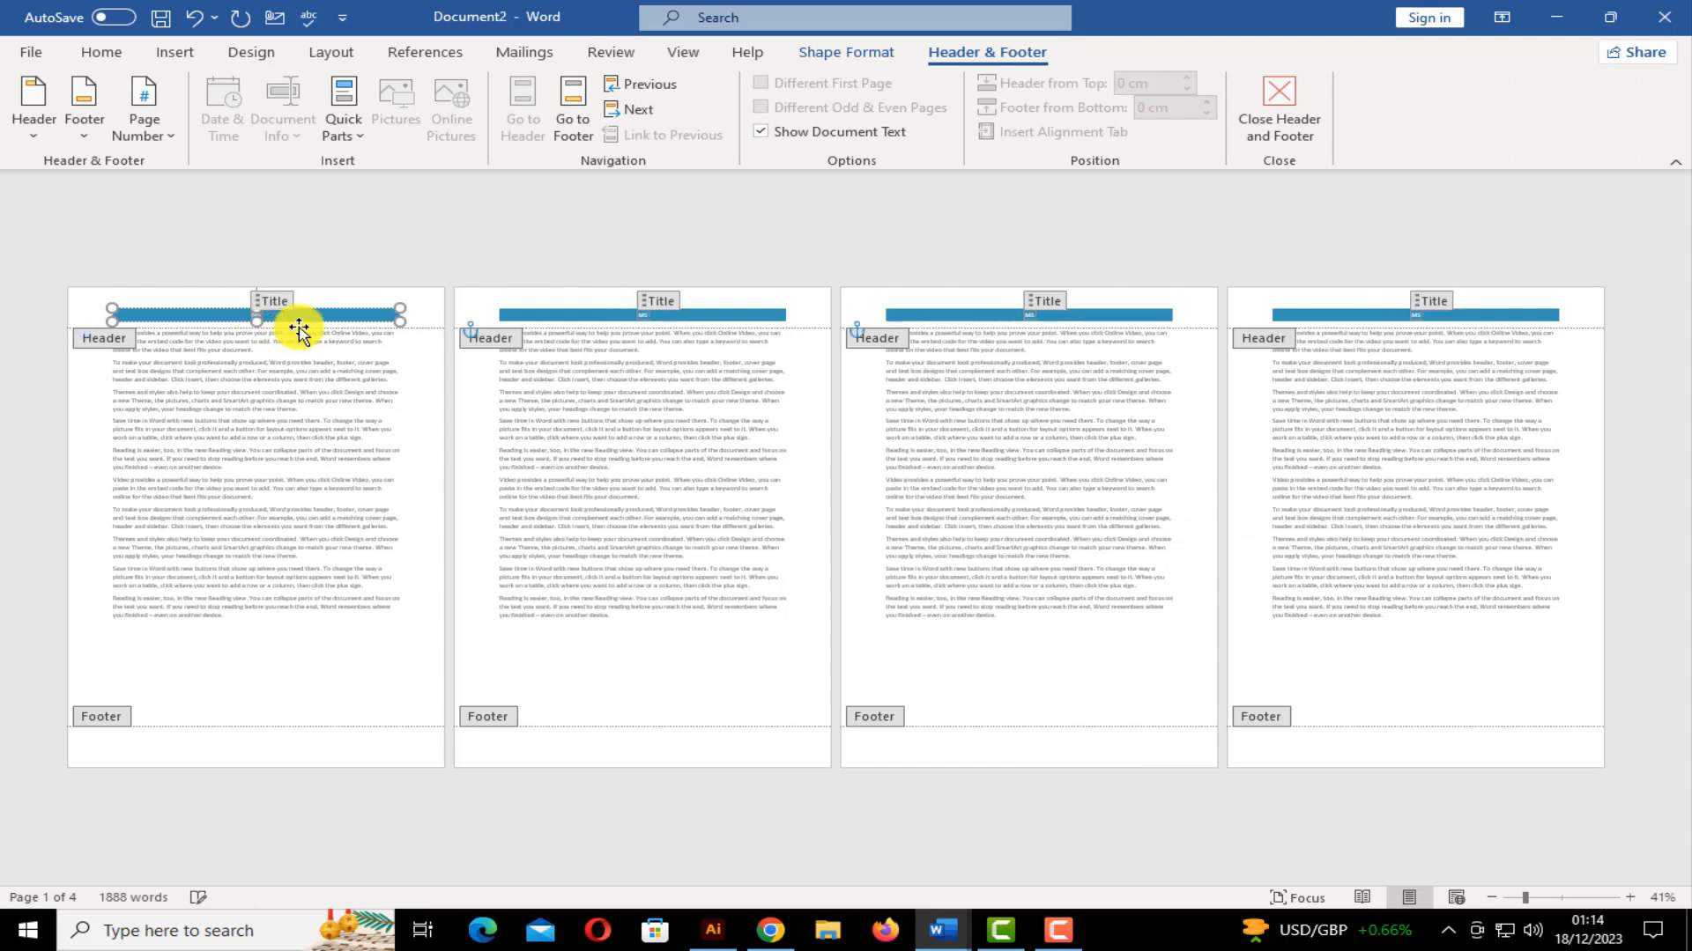
text( WORD)
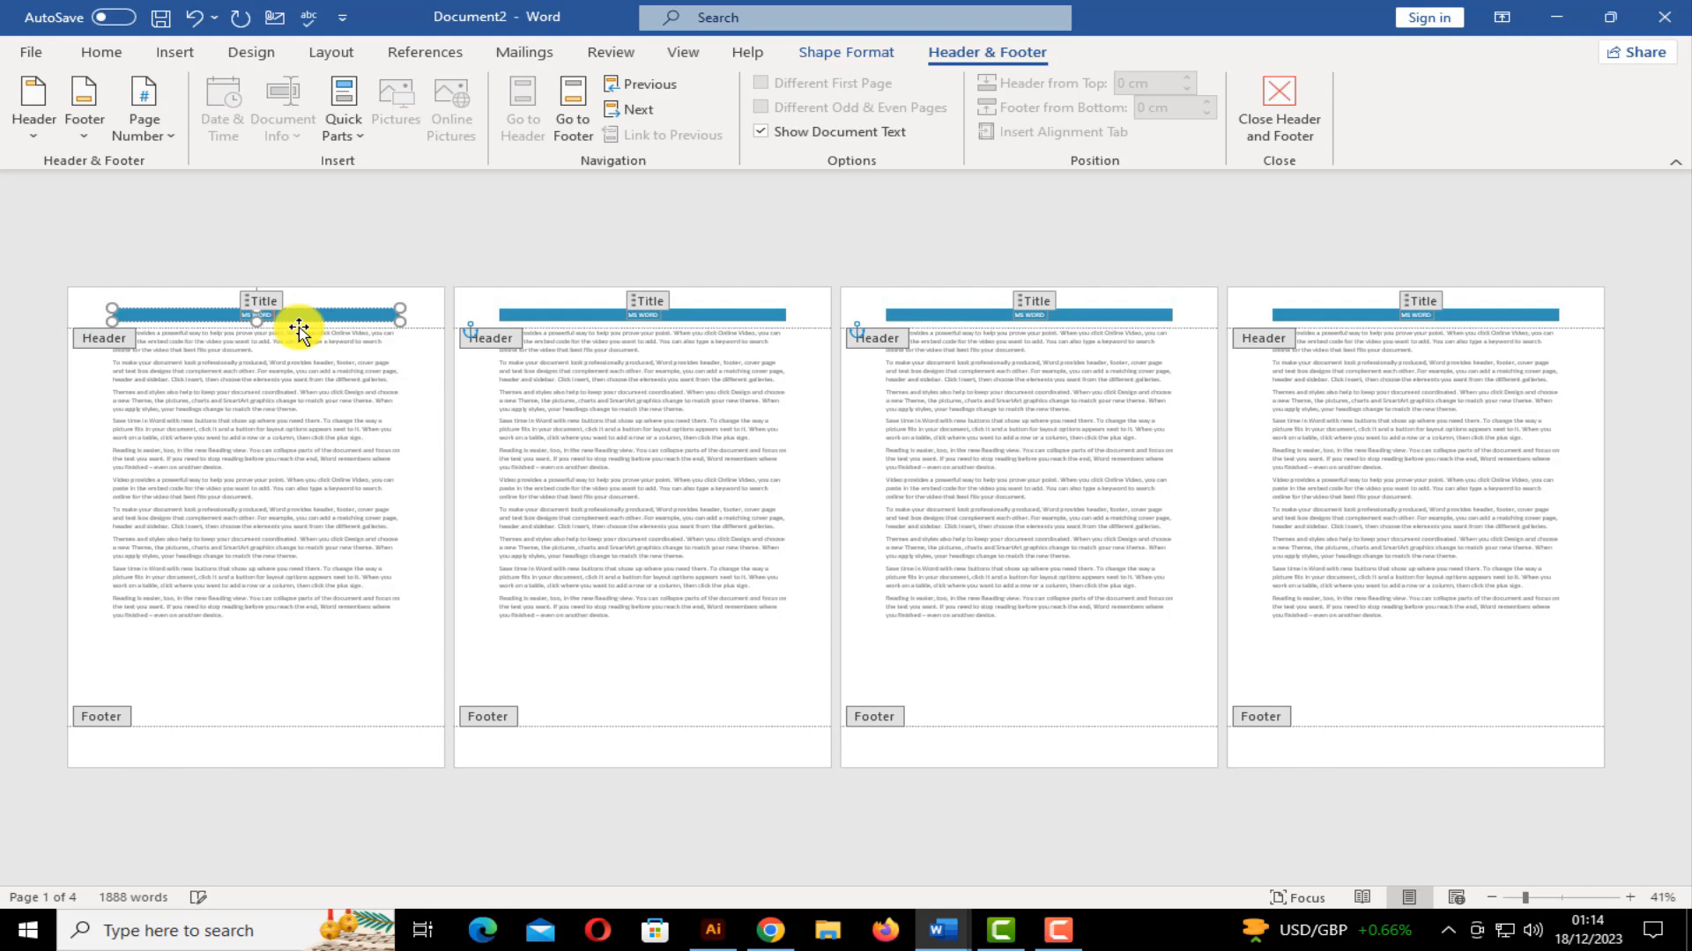
text( CLASS)
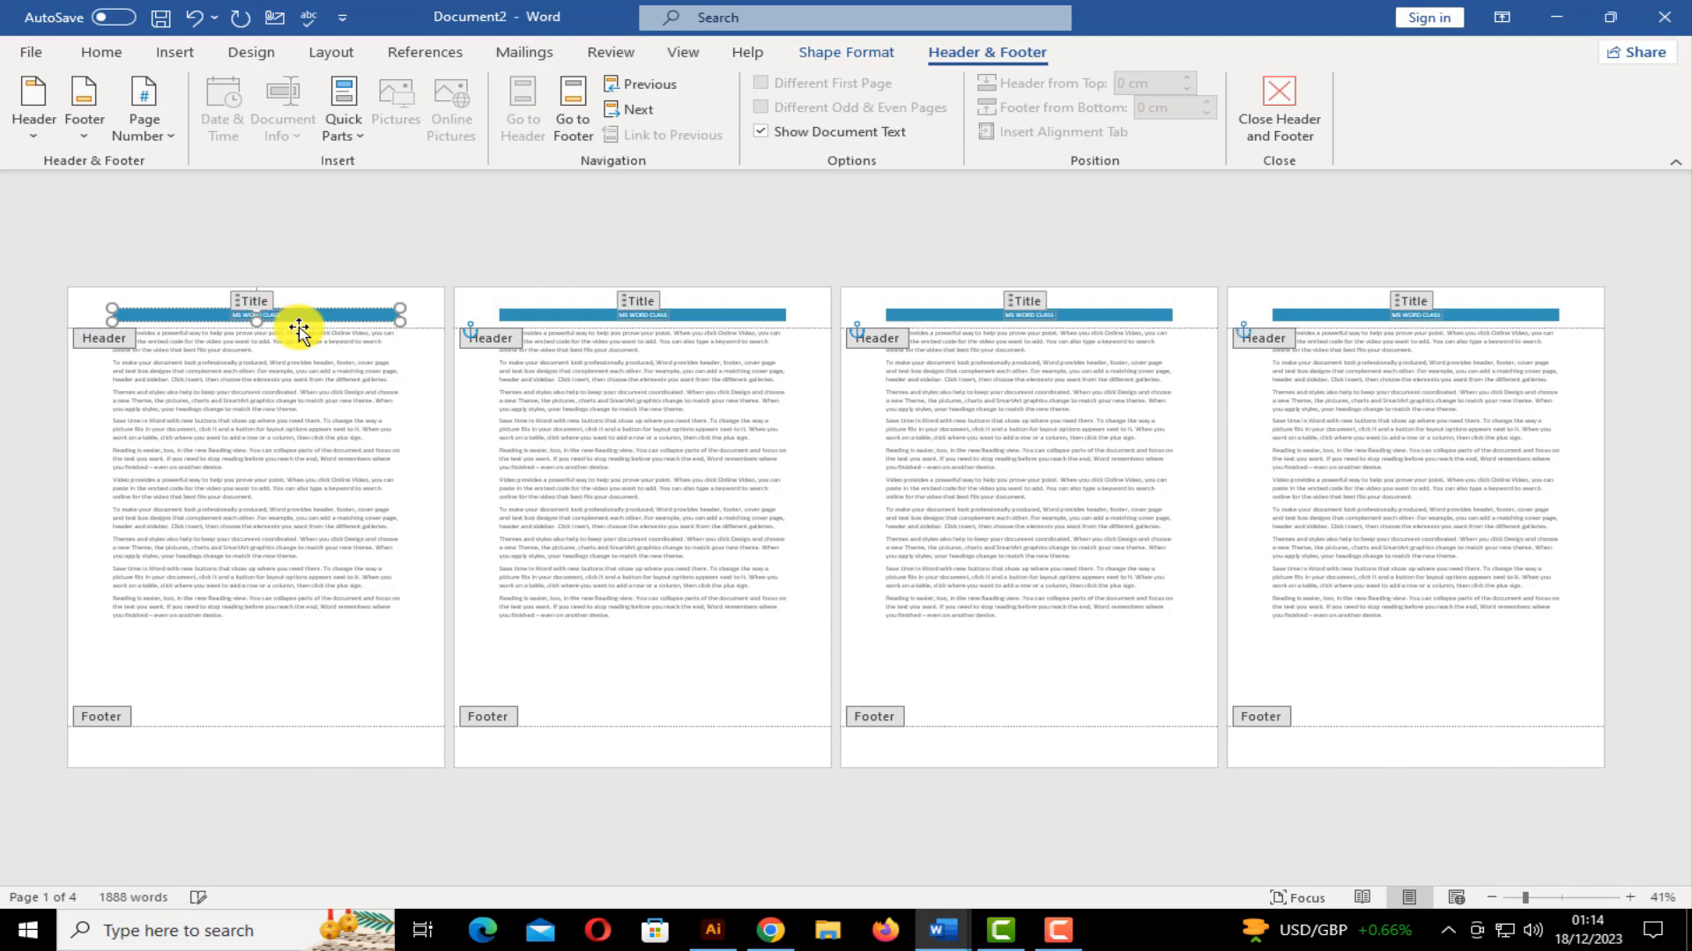
Check the header title up close on the first page and then across all four pages side by side
click(1630, 897)
click(1630, 897)
click(1630, 897)
click(1630, 897)
click(1630, 897)
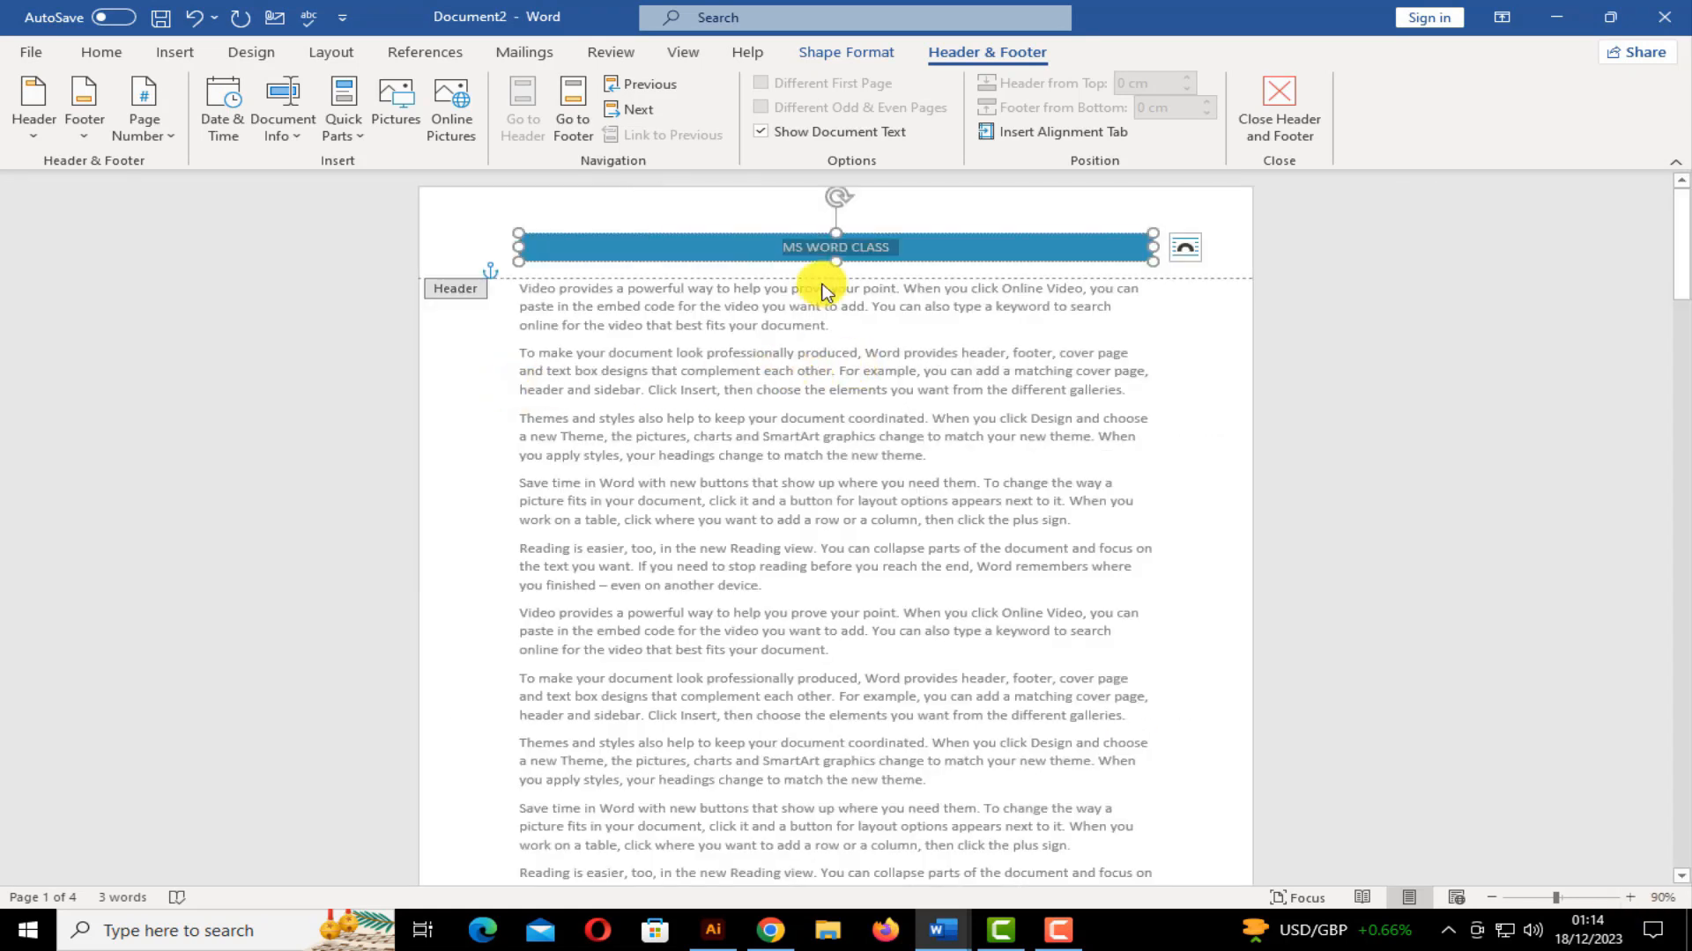
scroll(879, 254, down, 10)
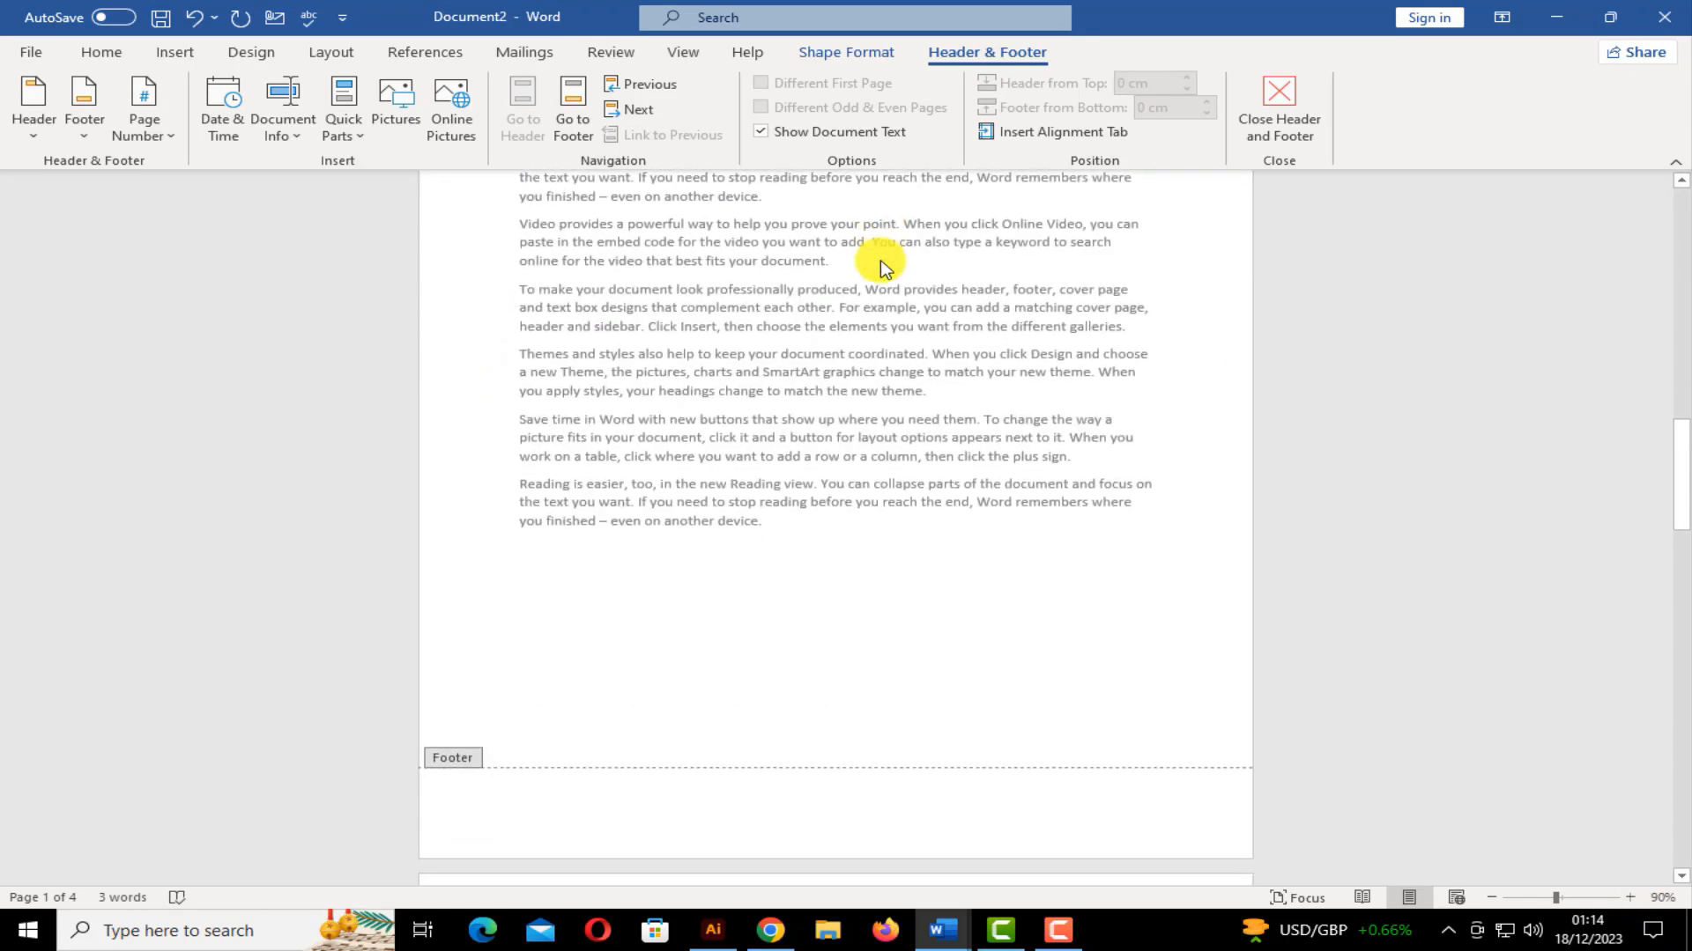
click(1492, 897)
click(1493, 896)
click(1492, 897)
click(1493, 897)
click(1492, 897)
click(1492, 897)
click(1492, 896)
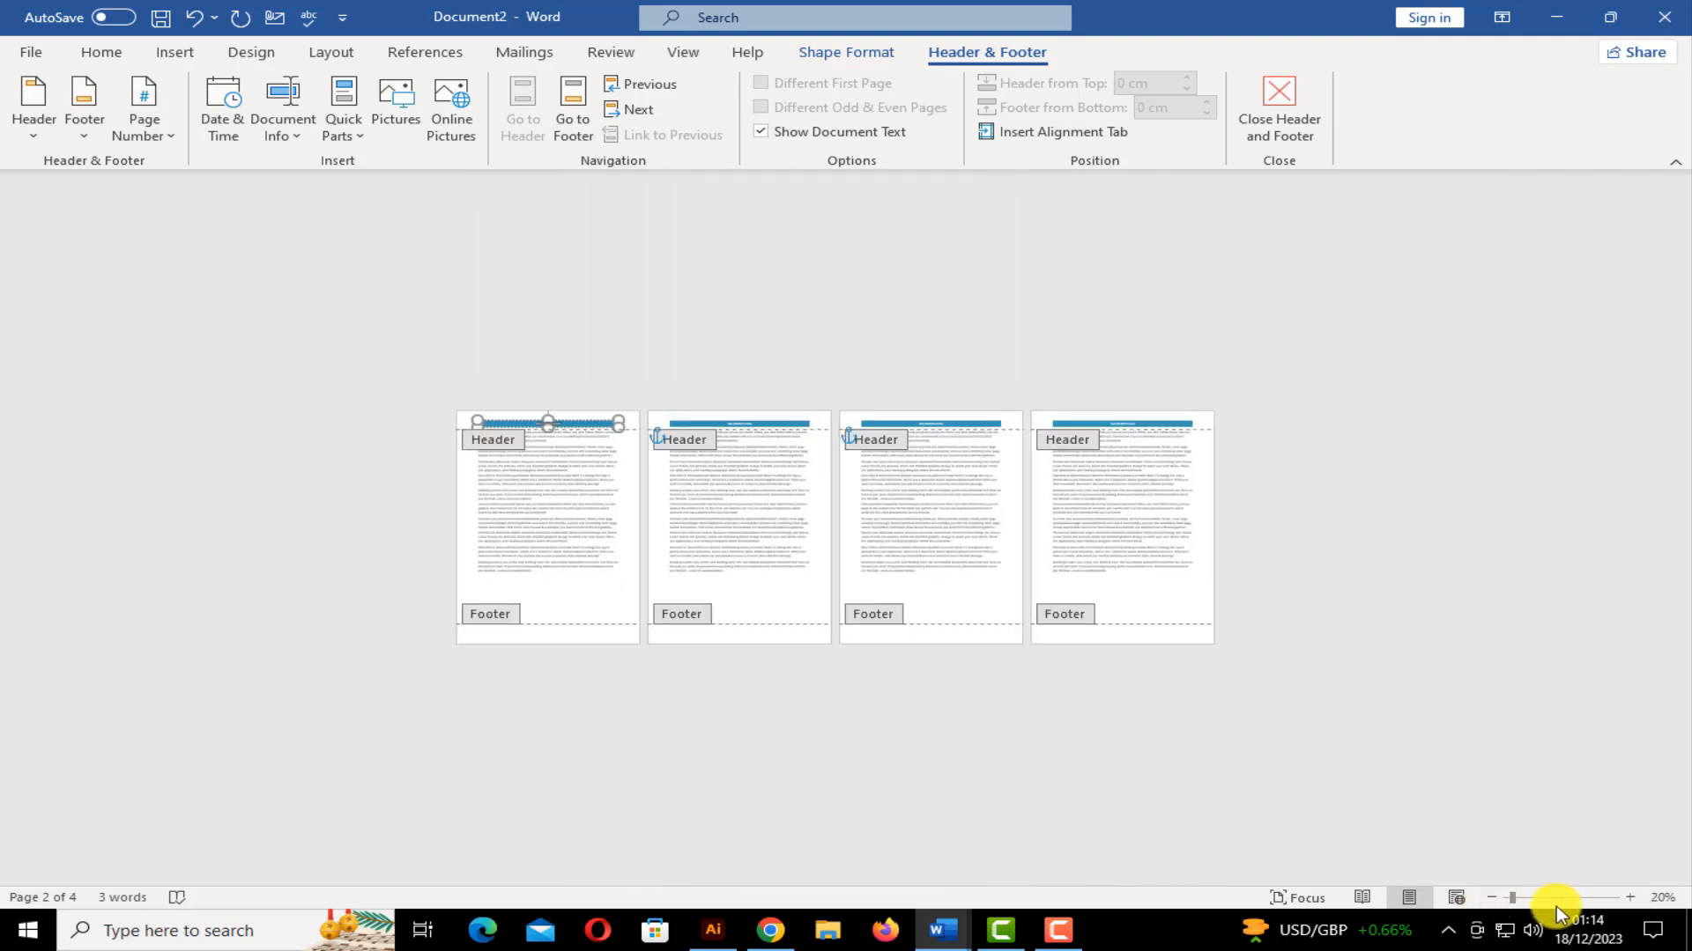
click(1627, 895)
click(1627, 895)
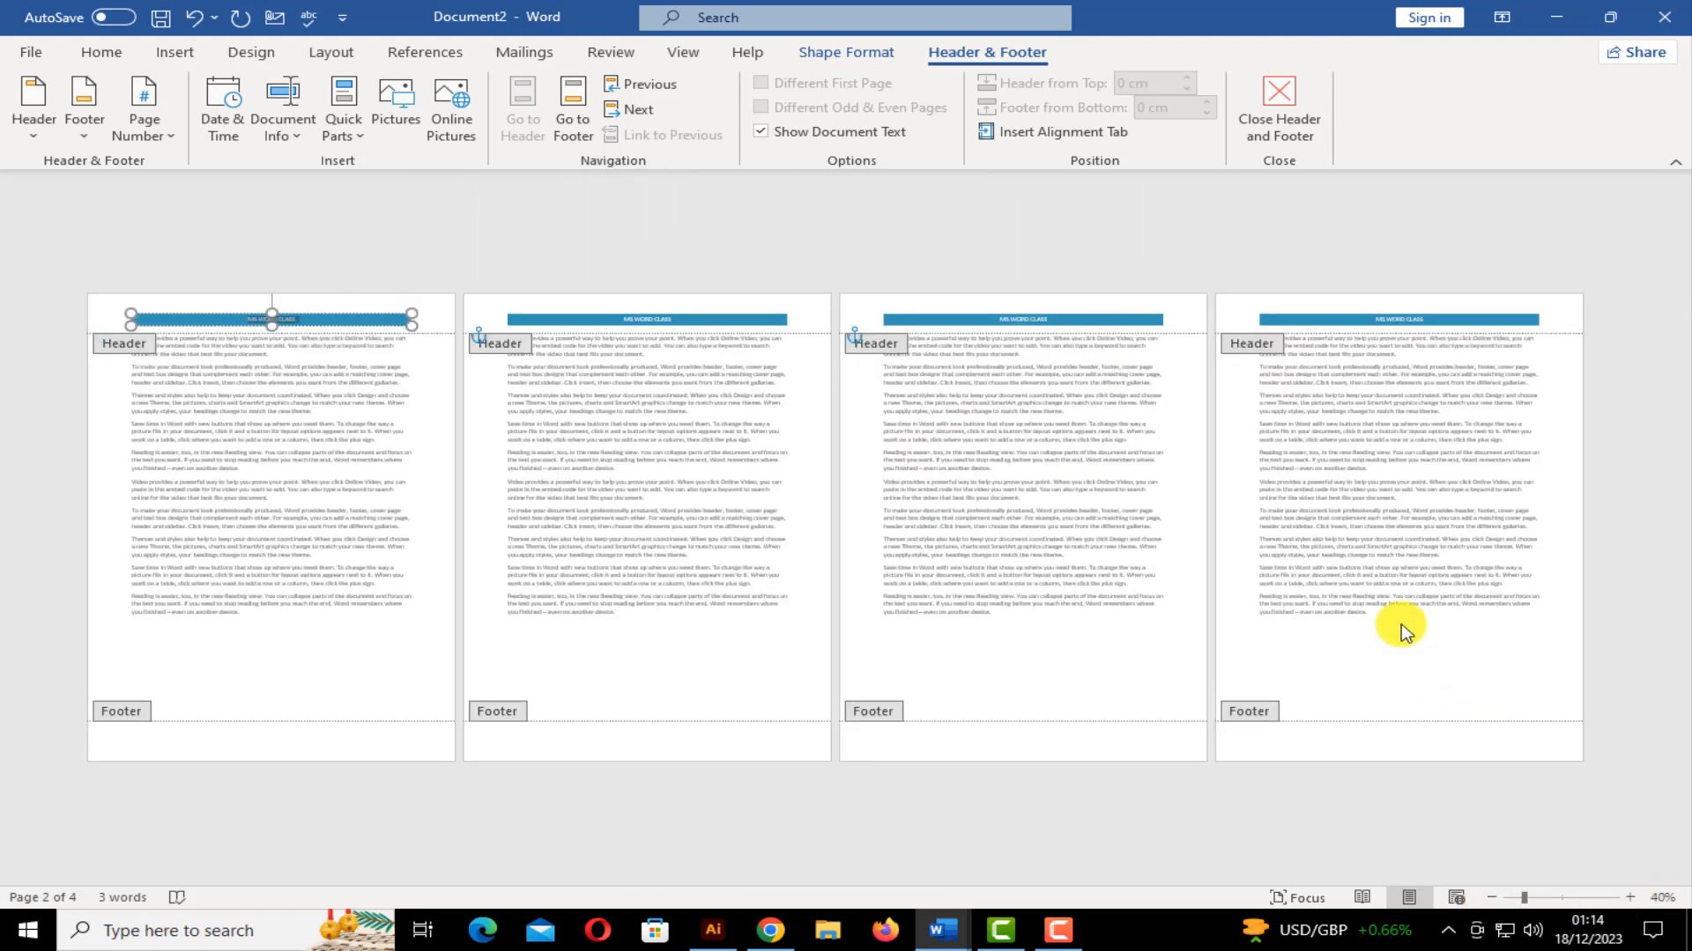
Leave header editing and insert a Next Page section break at the end of the fourth page's text
double_click(1377, 613)
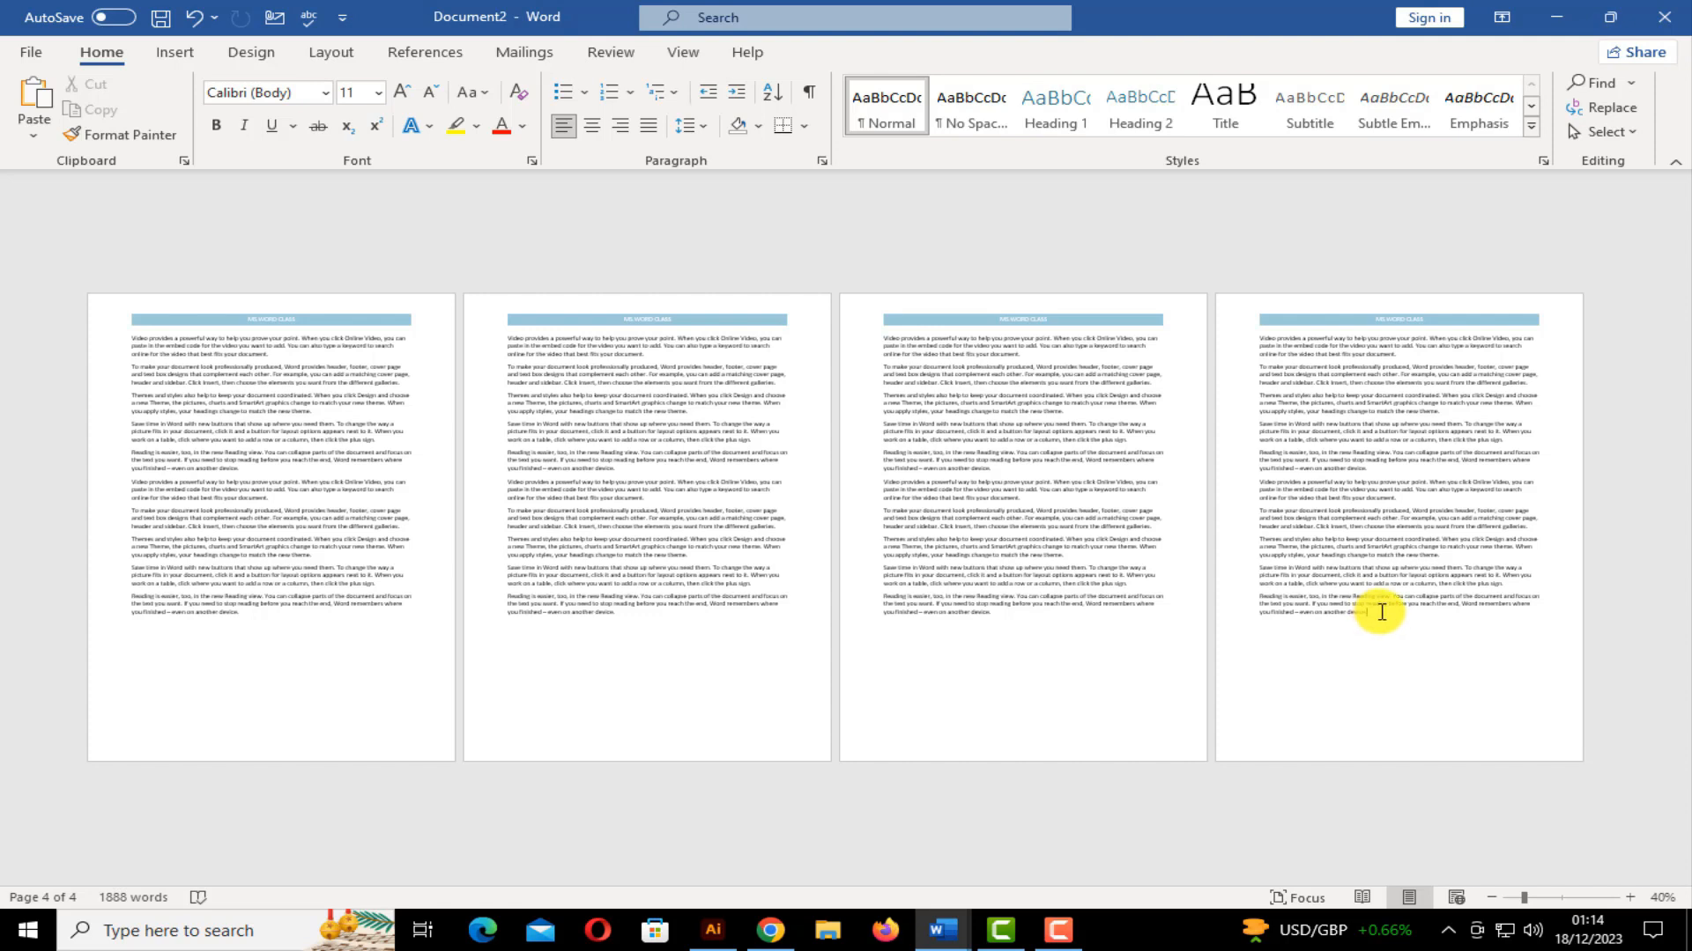
click(354, 57)
click(315, 85)
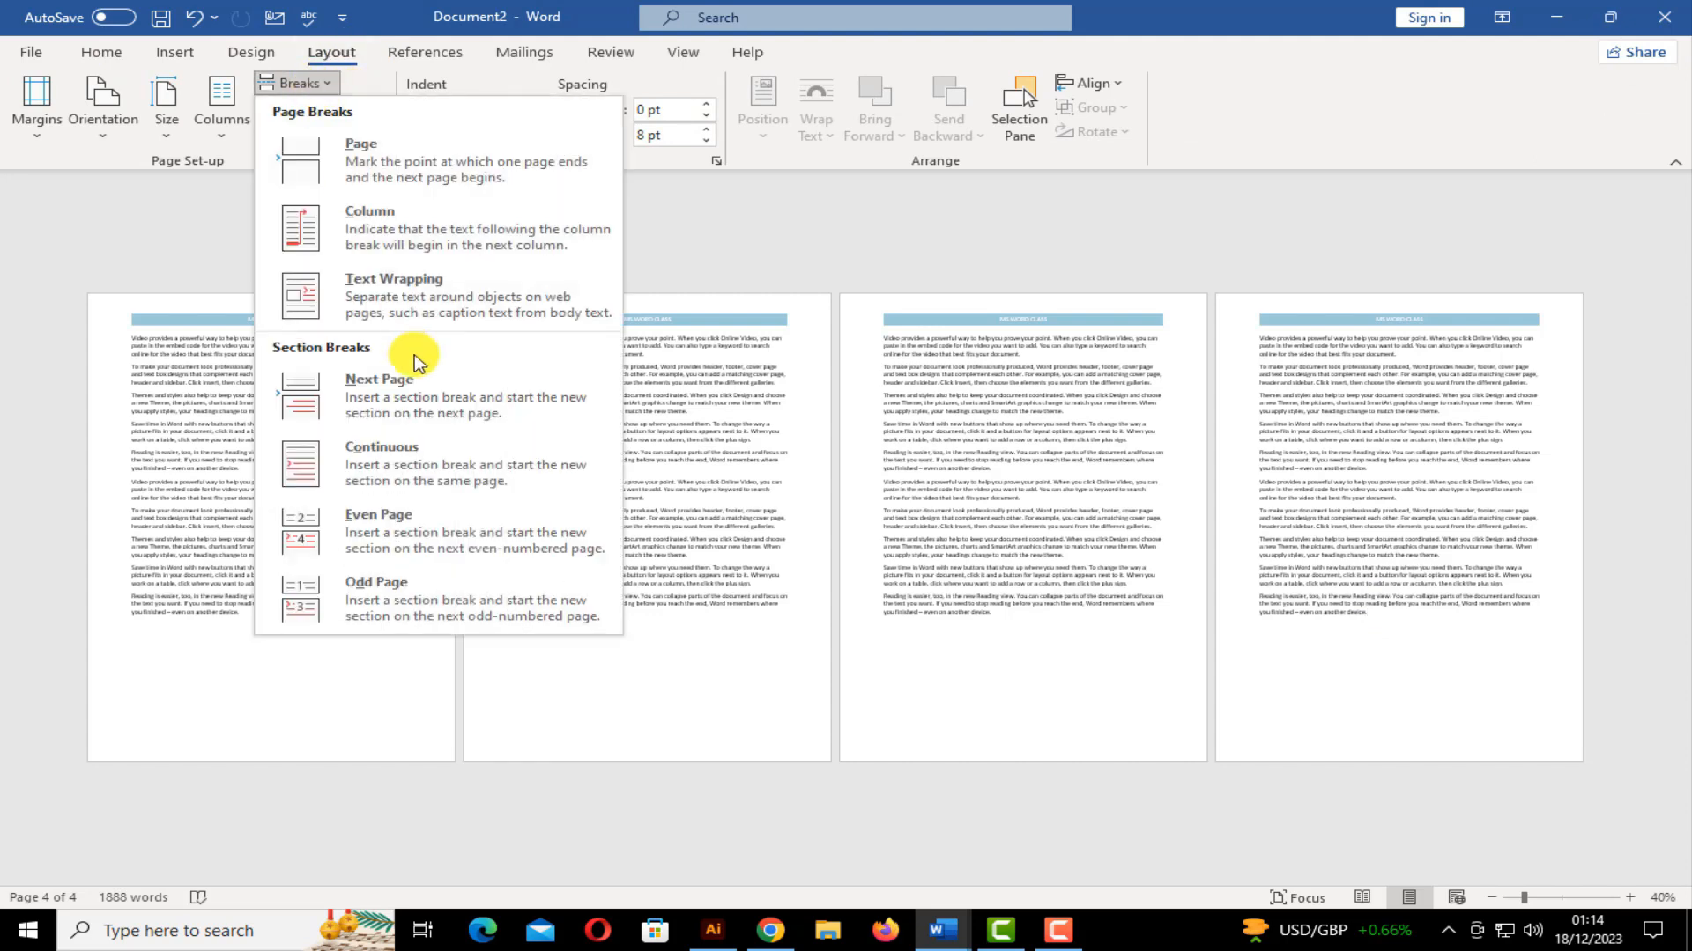
click(403, 401)
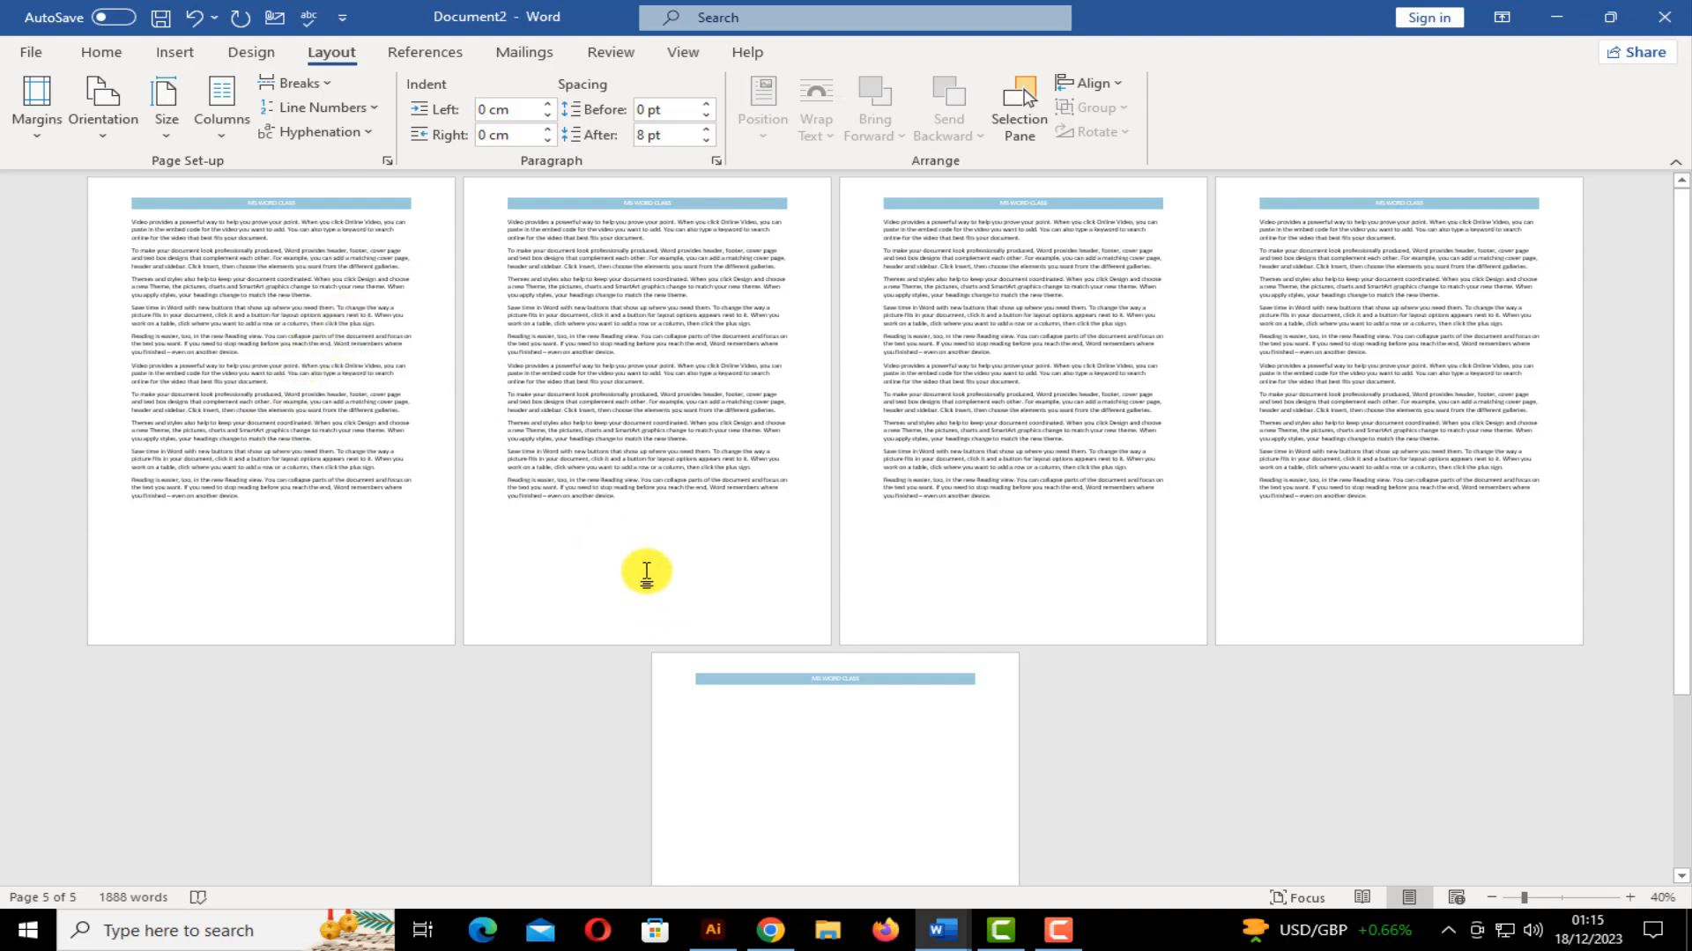
Unlink the Section 2 header on the fifth page from the previous section and select its title
double_click(823, 683)
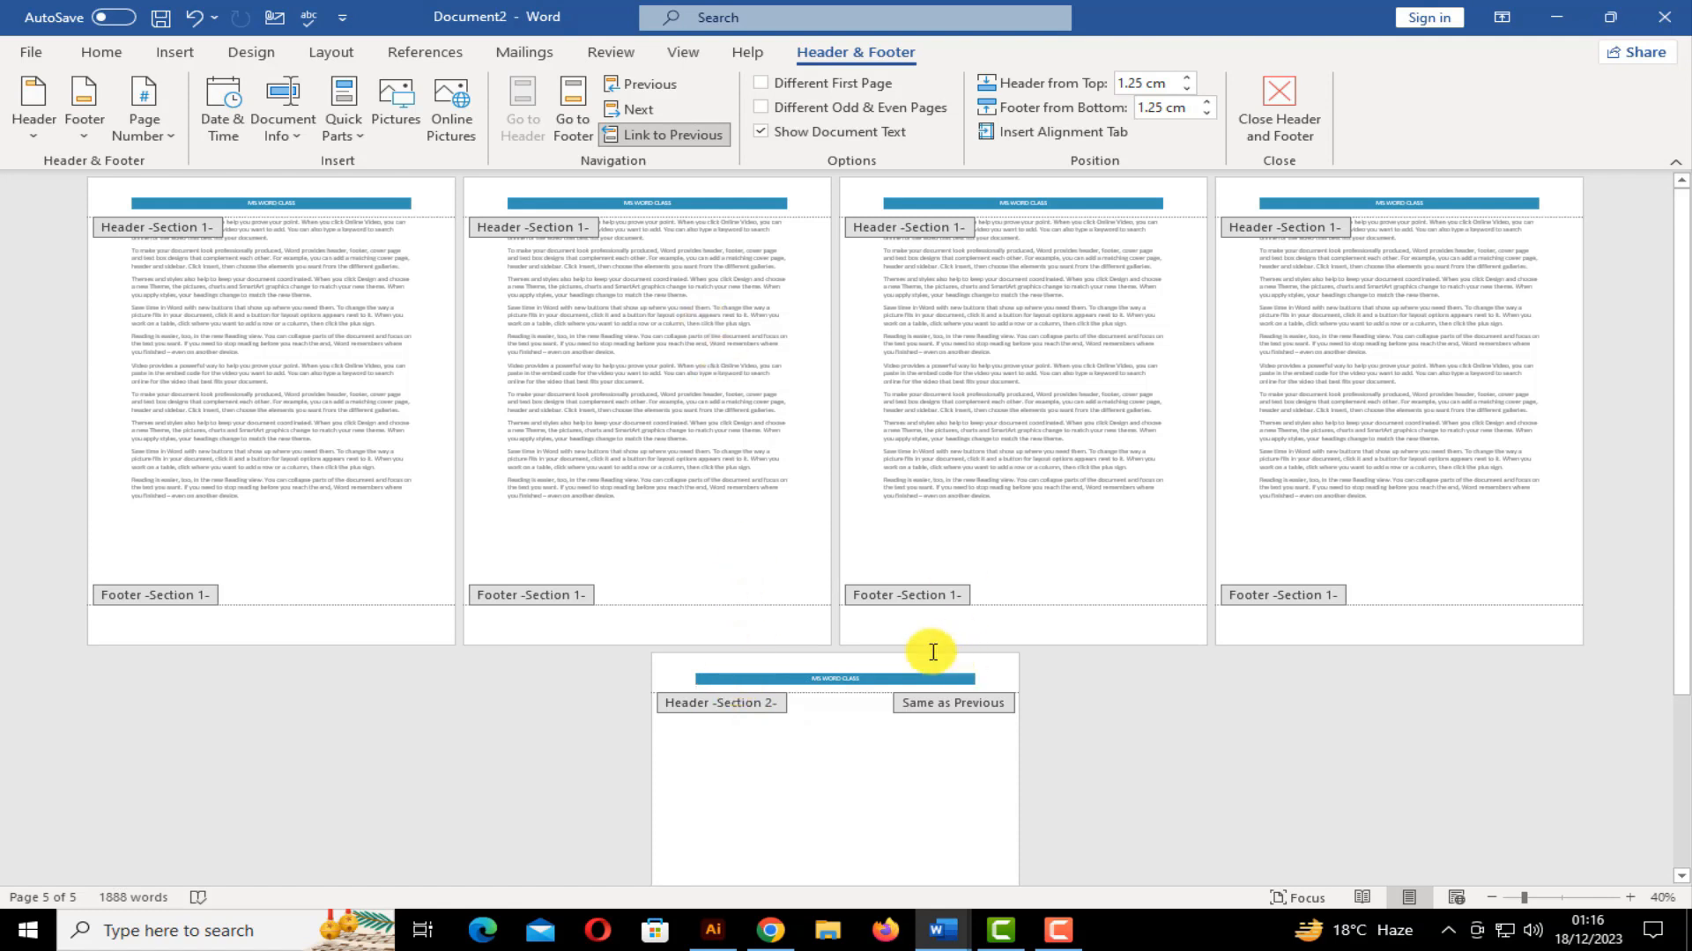
click(674, 148)
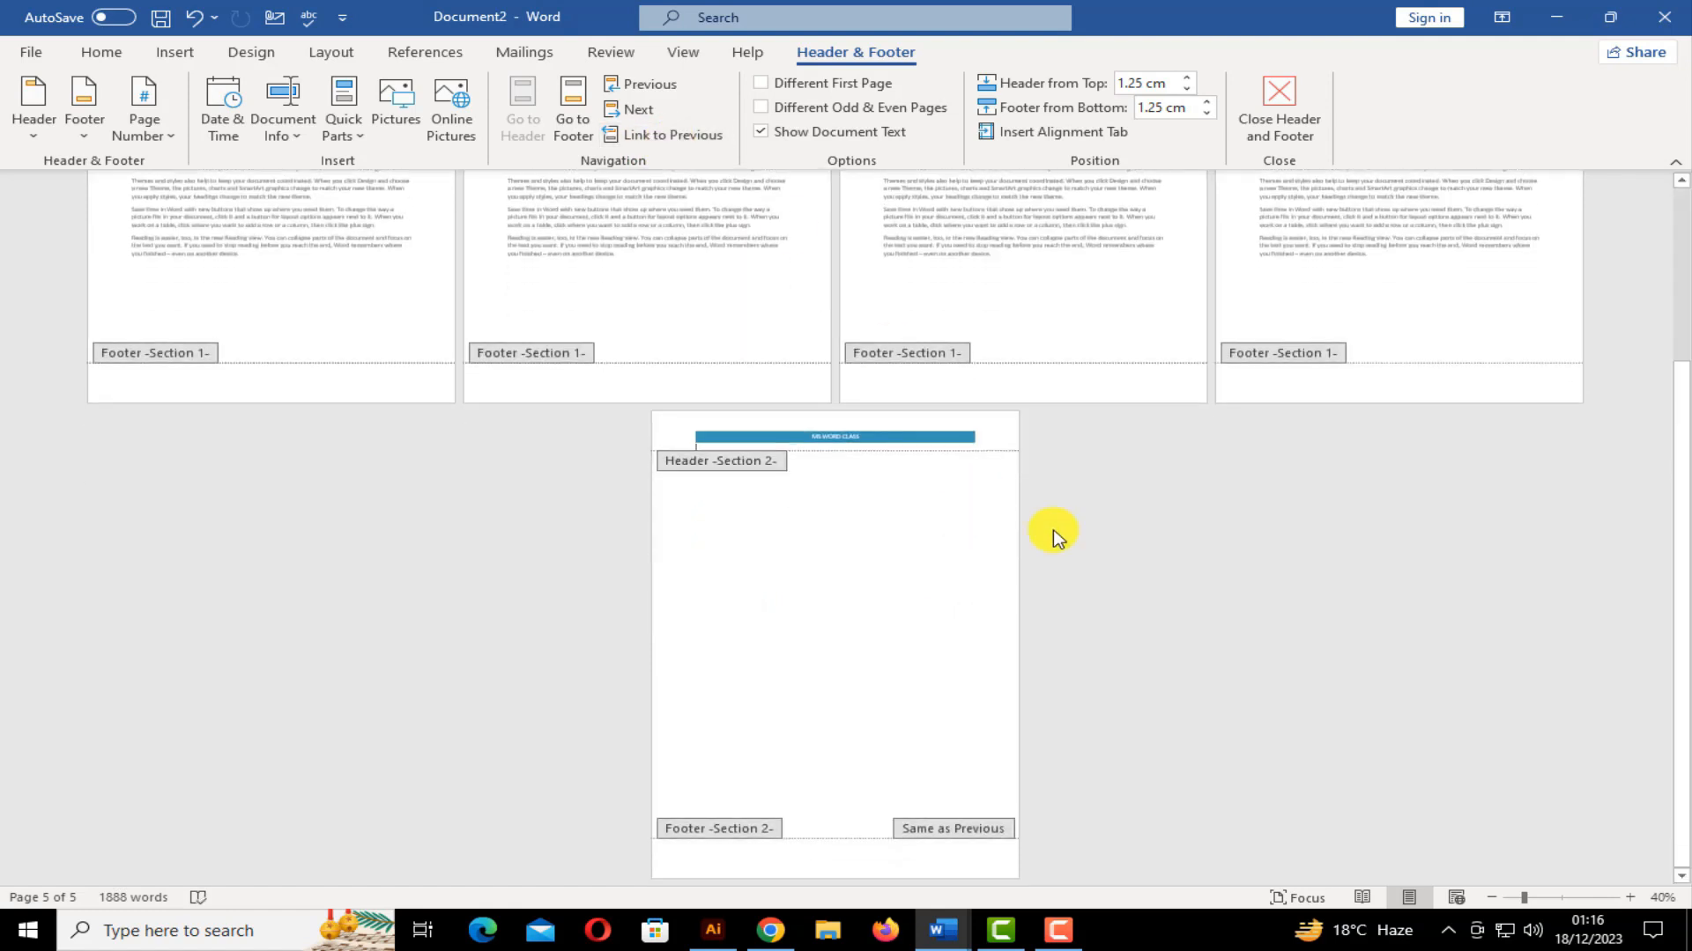
click(825, 435)
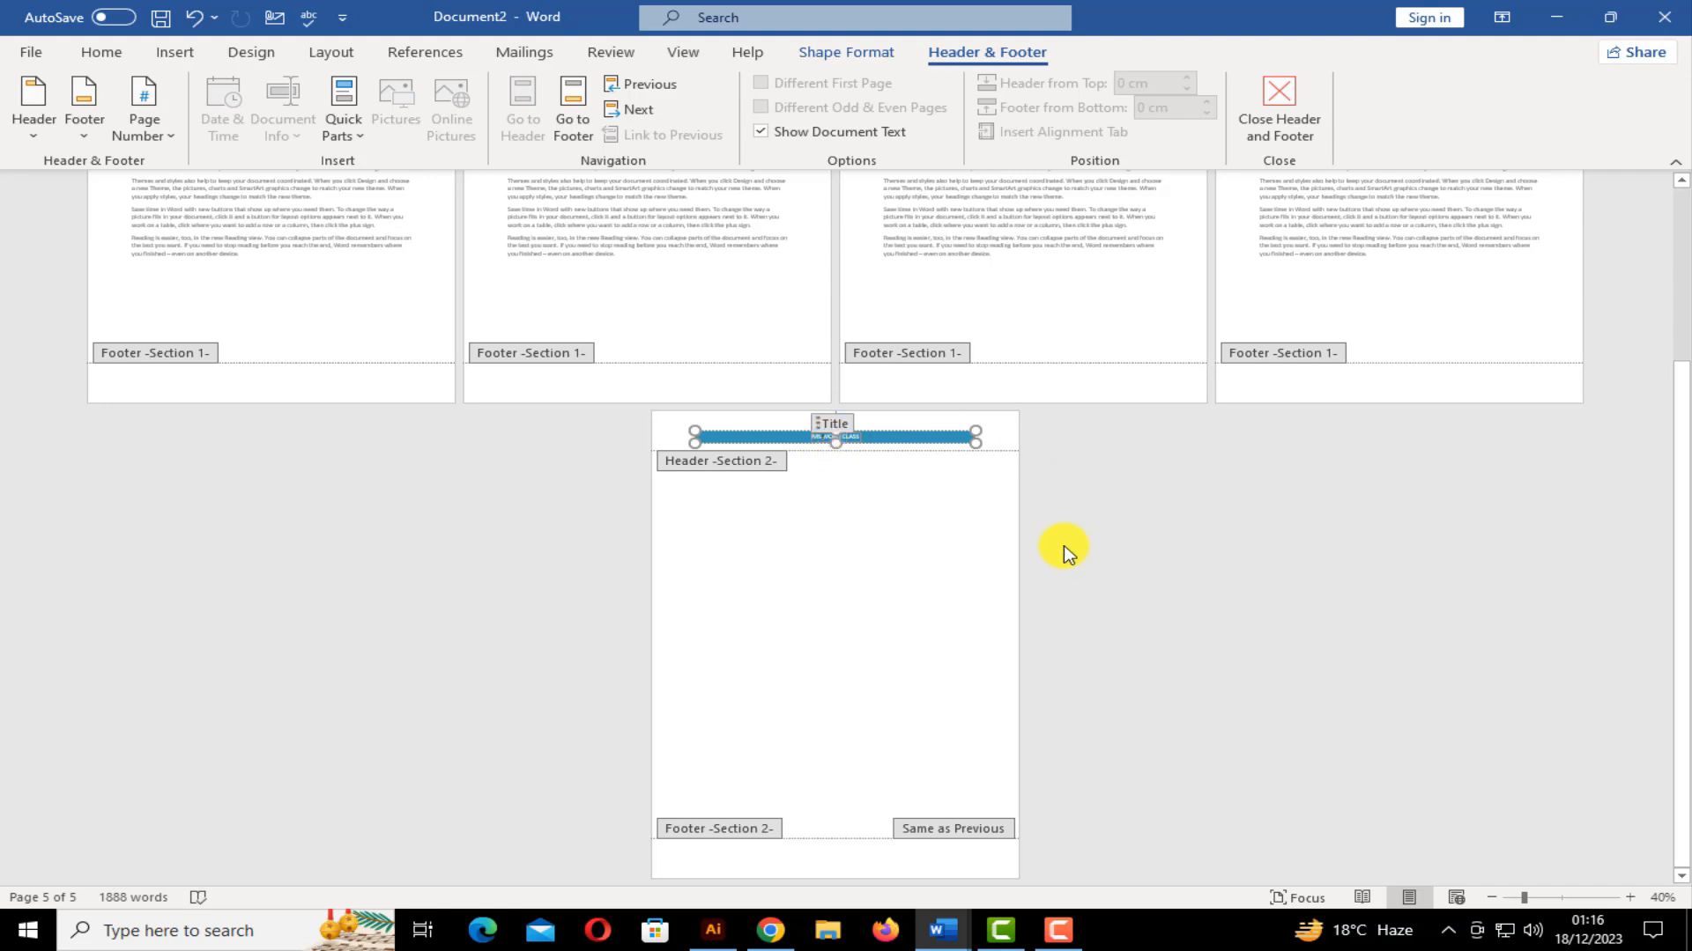
Leave header editing and insert a Continuous section break at the end of the fourth page's text
double_click(1366, 257)
click(1415, 777)
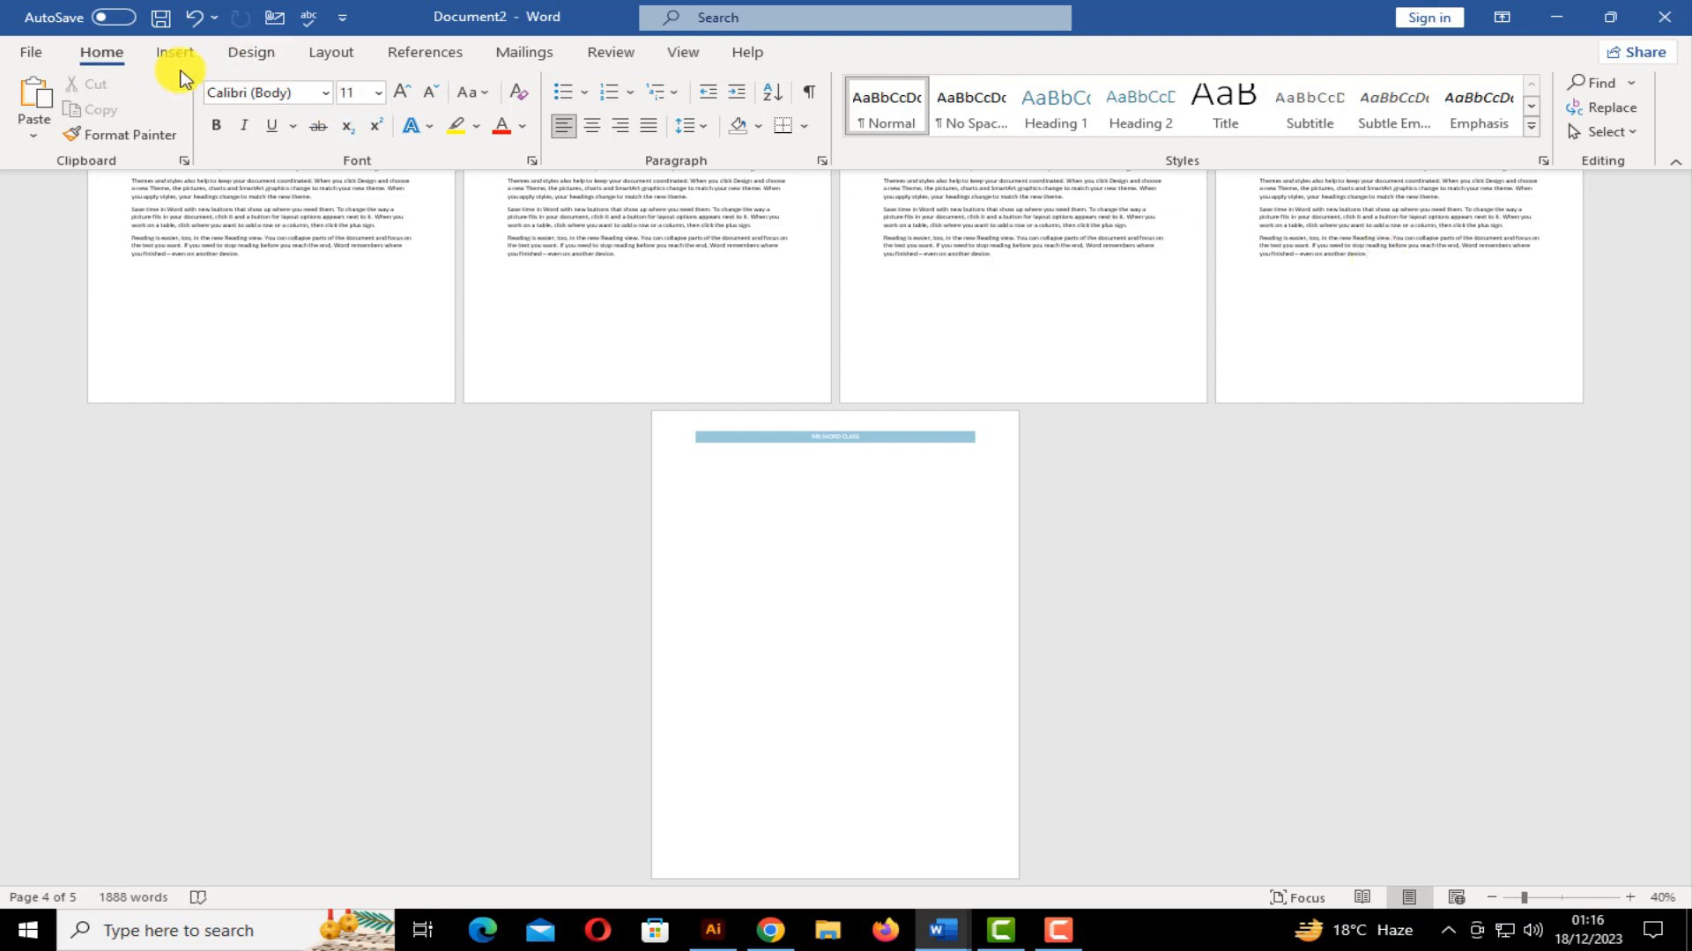
click(331, 59)
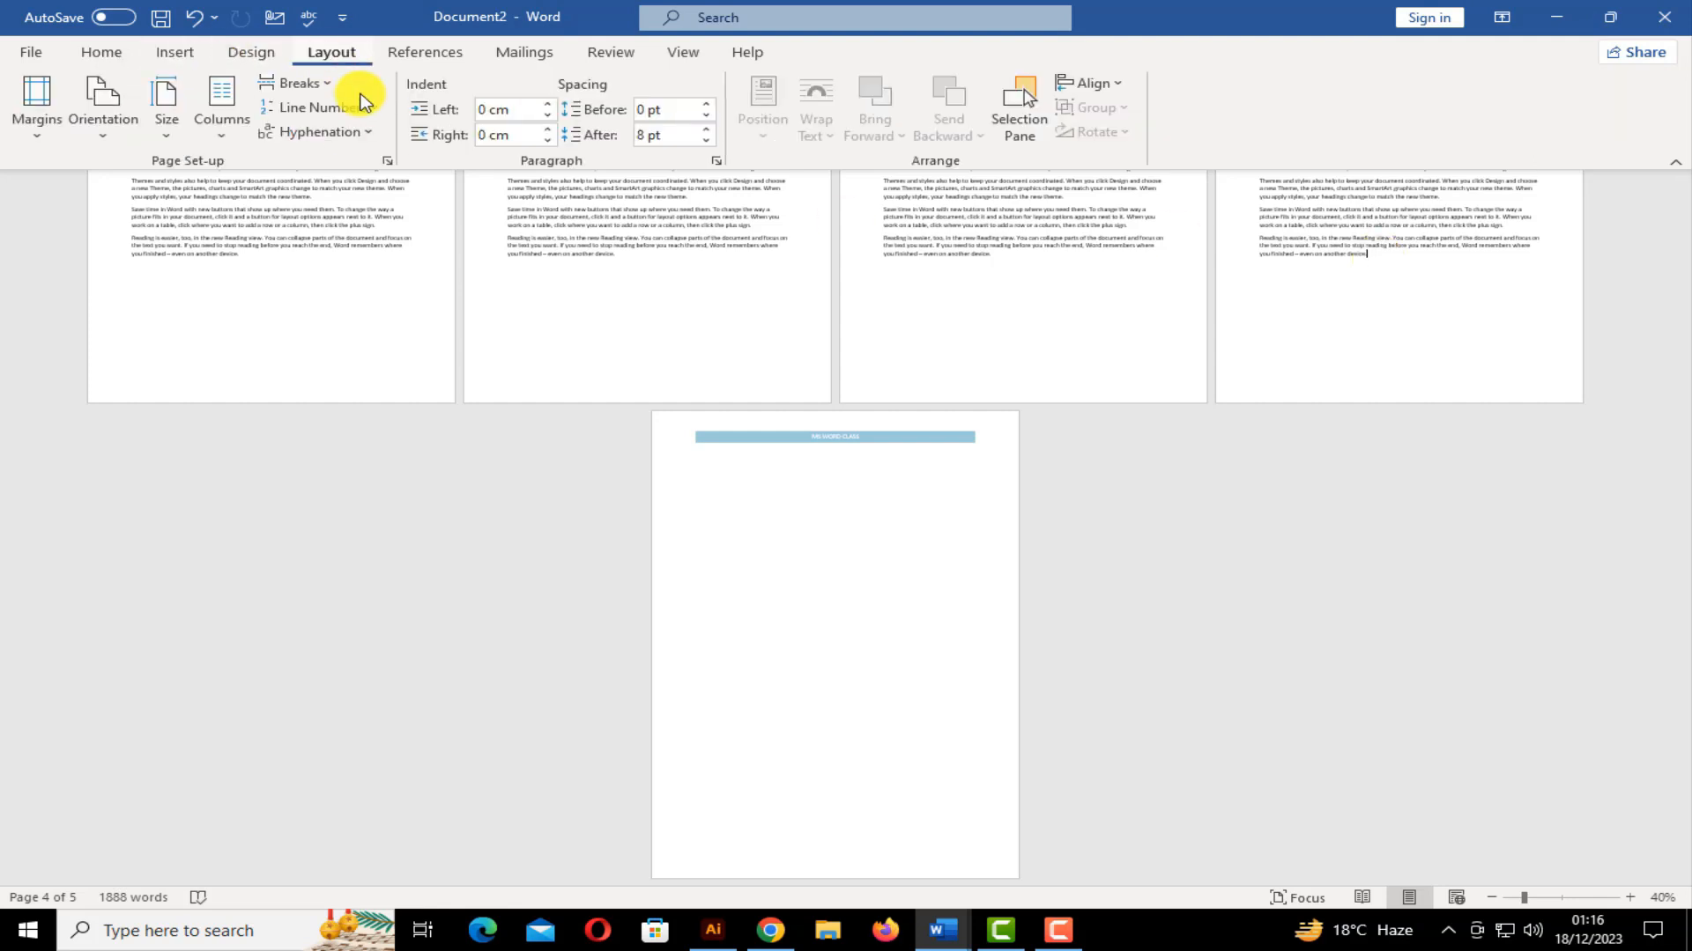
click(324, 85)
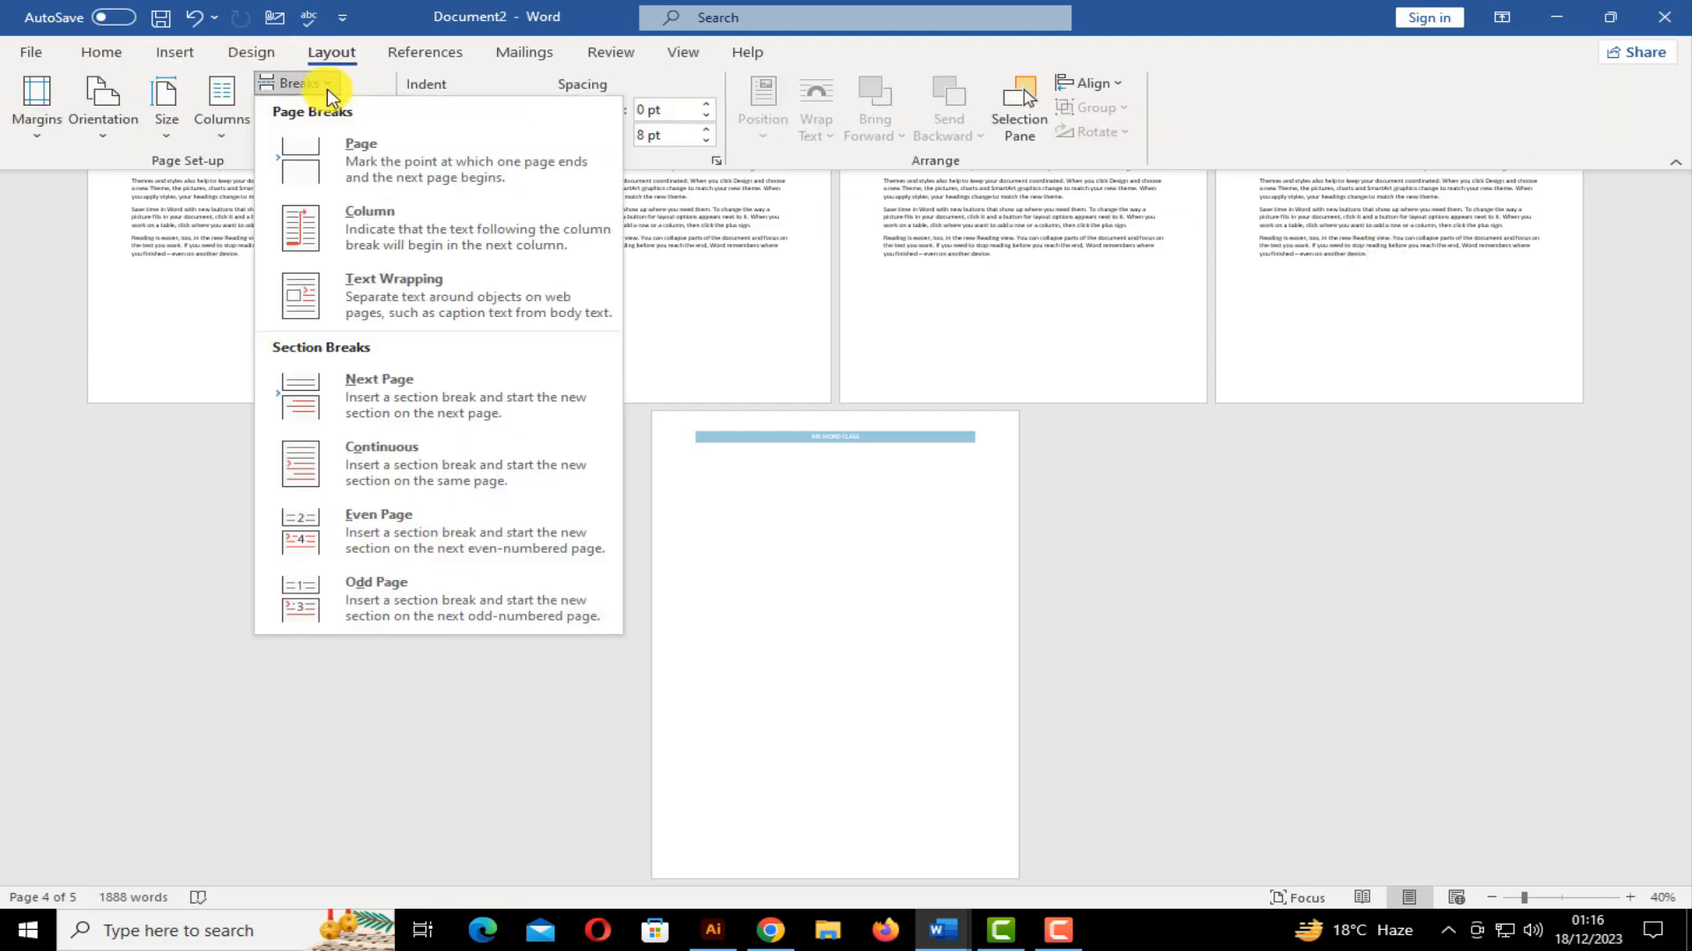
click(443, 469)
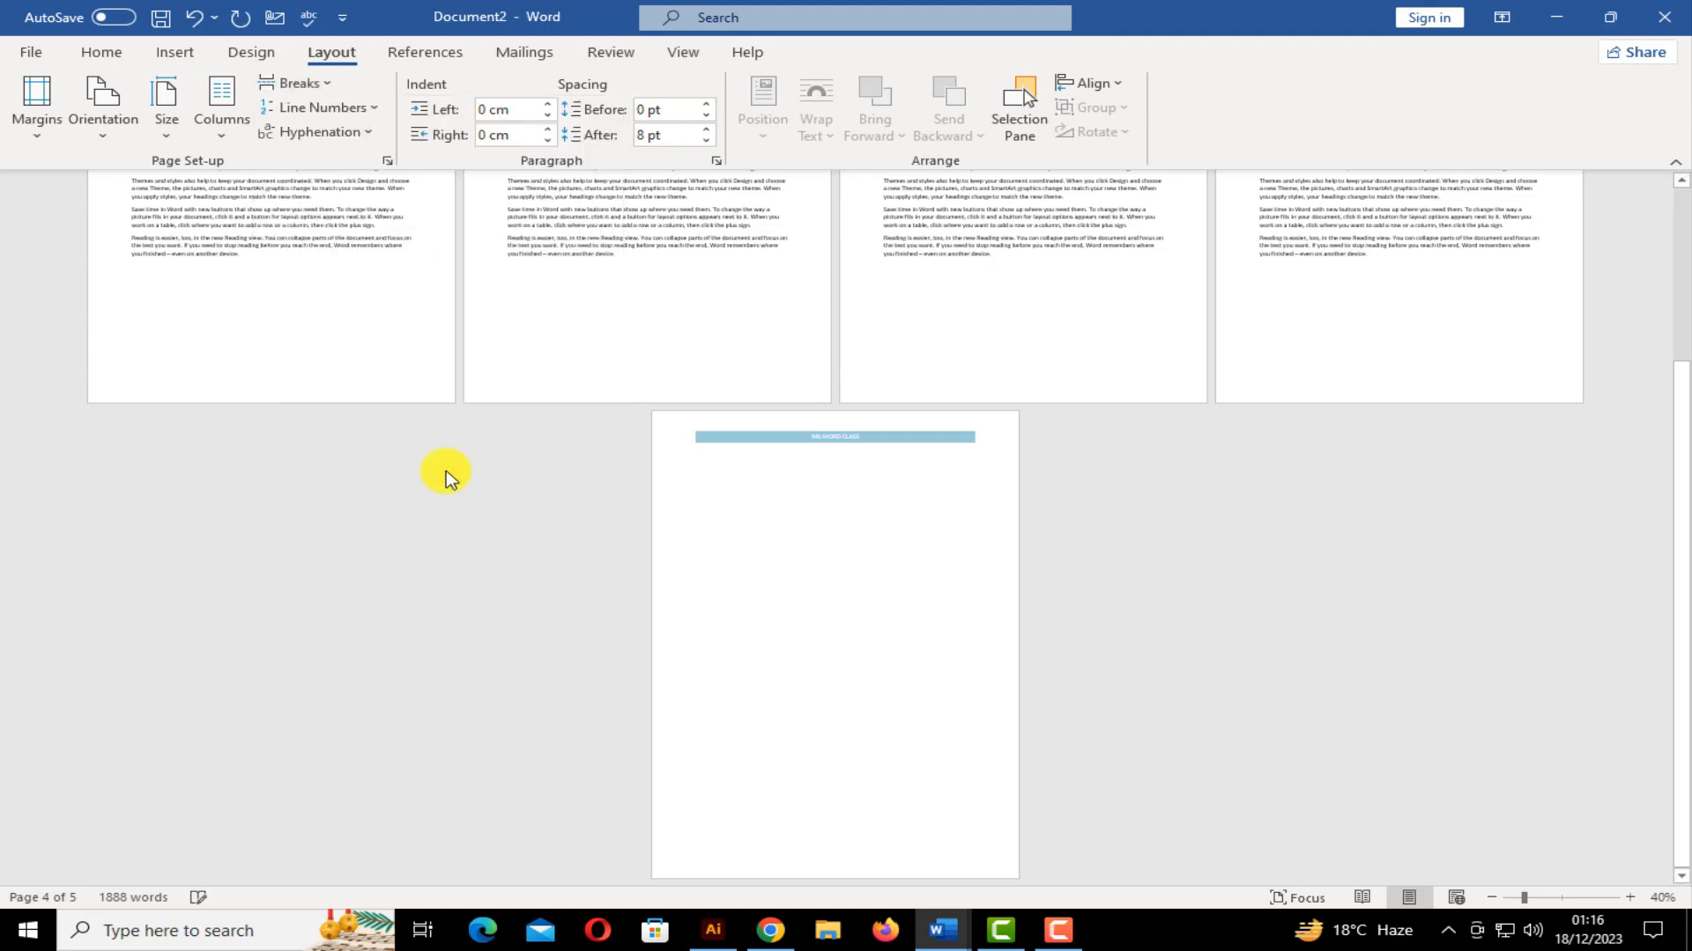
click(324, 86)
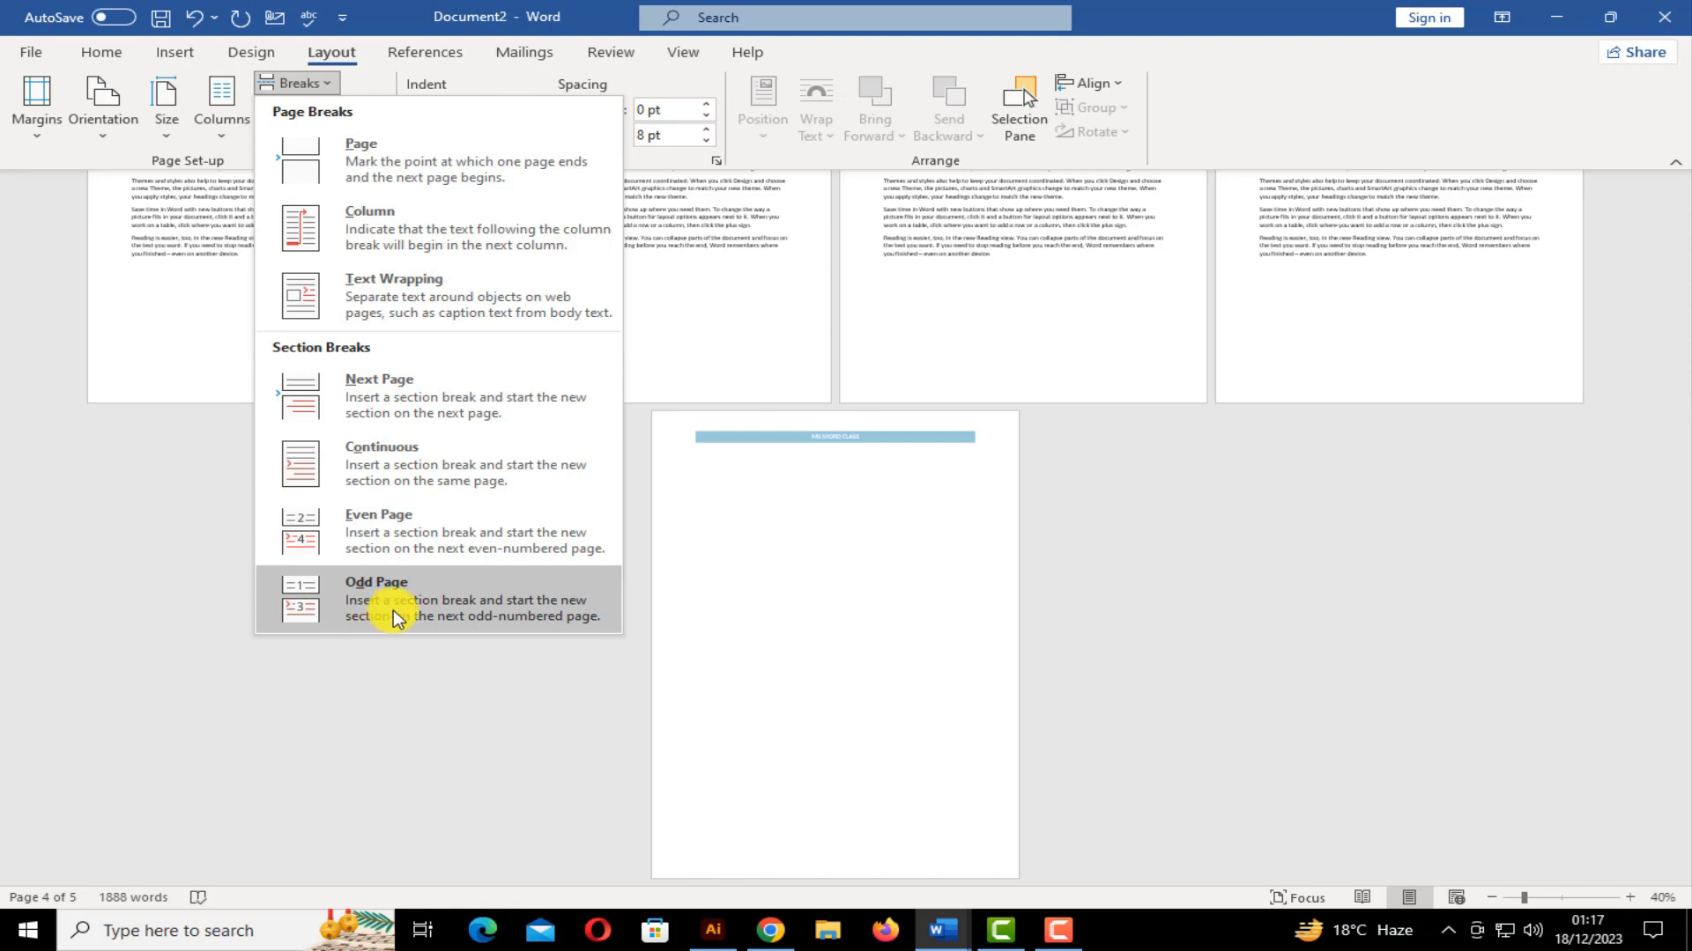
click(629, 551)
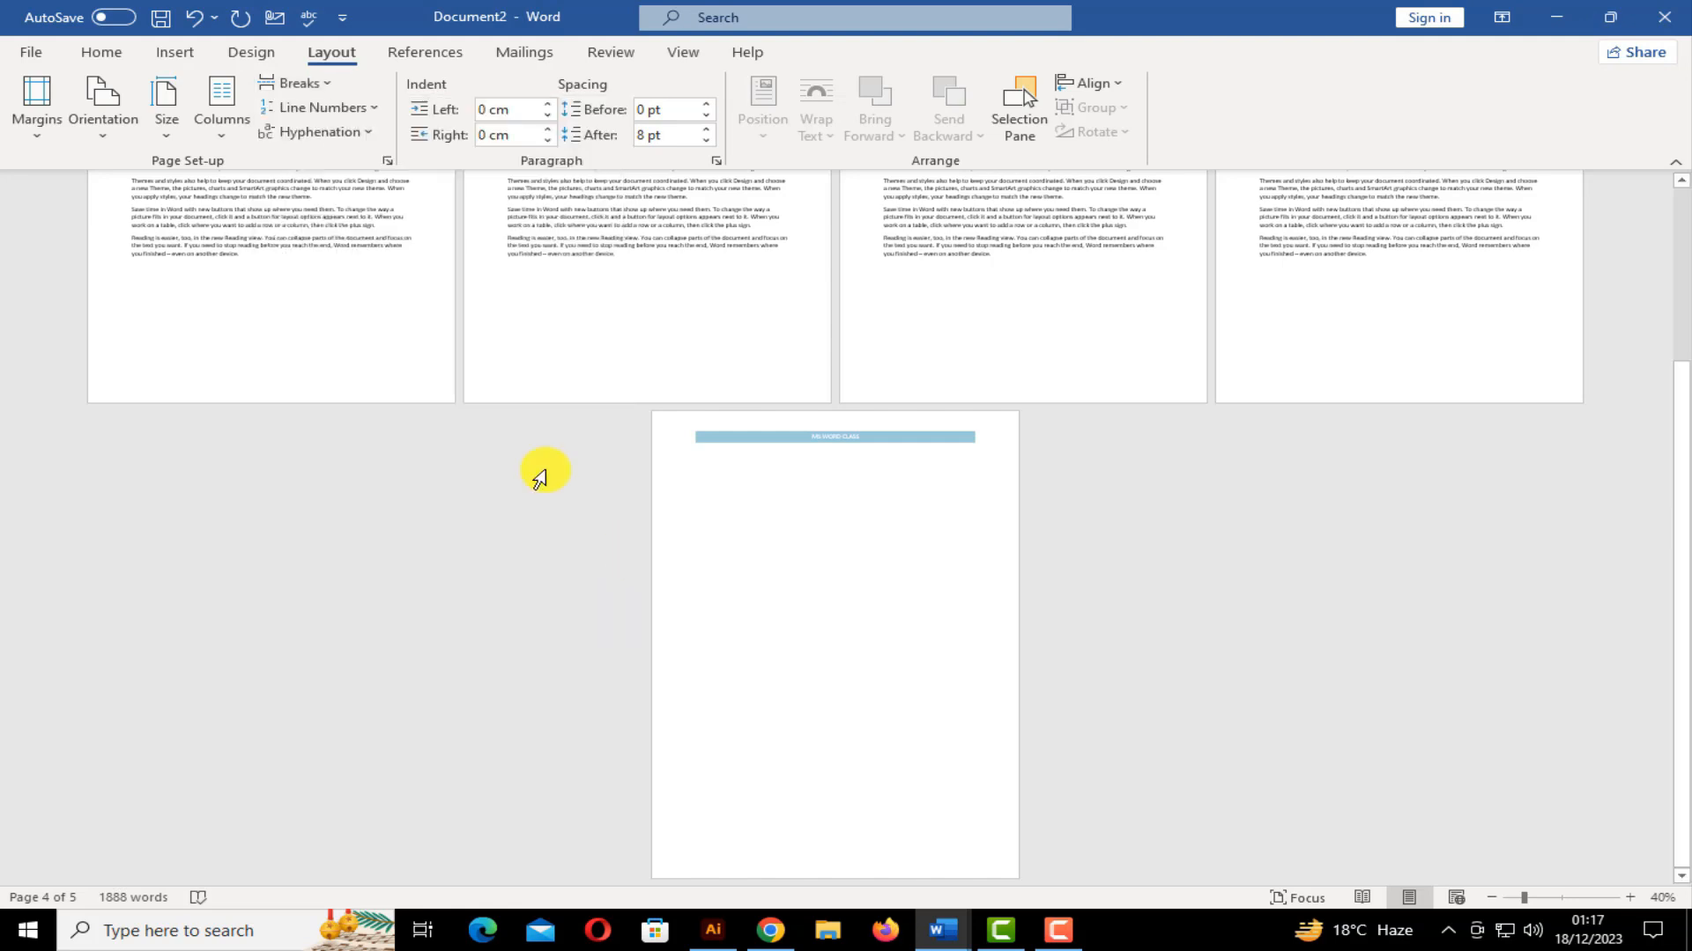
click(361, 109)
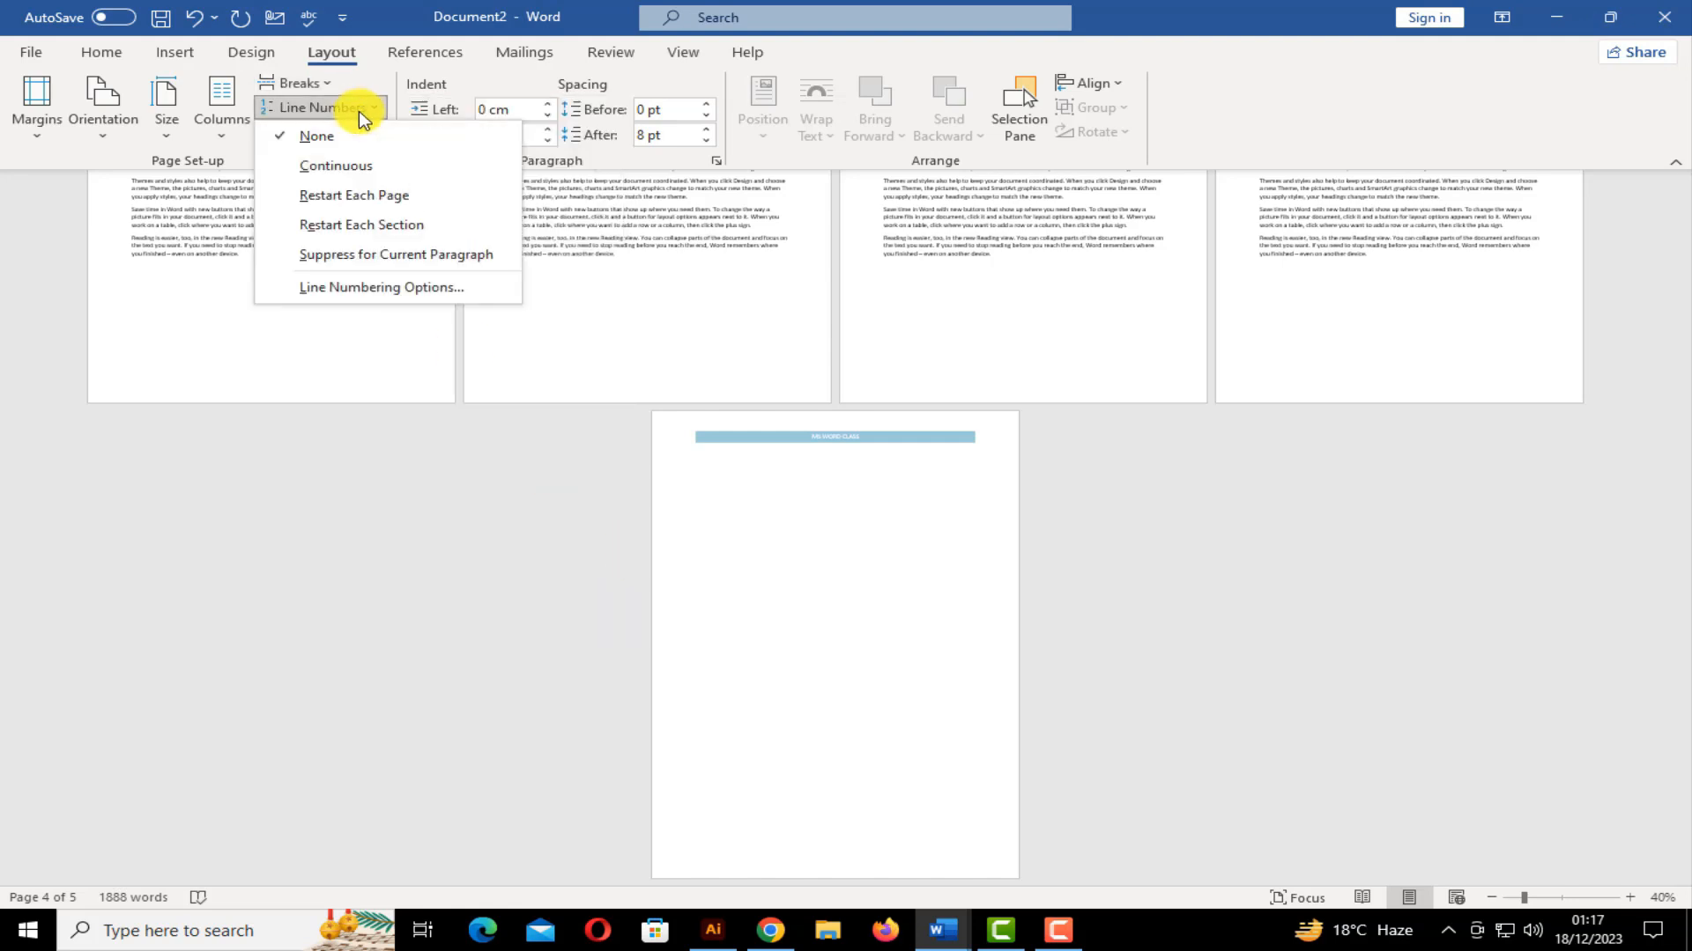
click(317, 366)
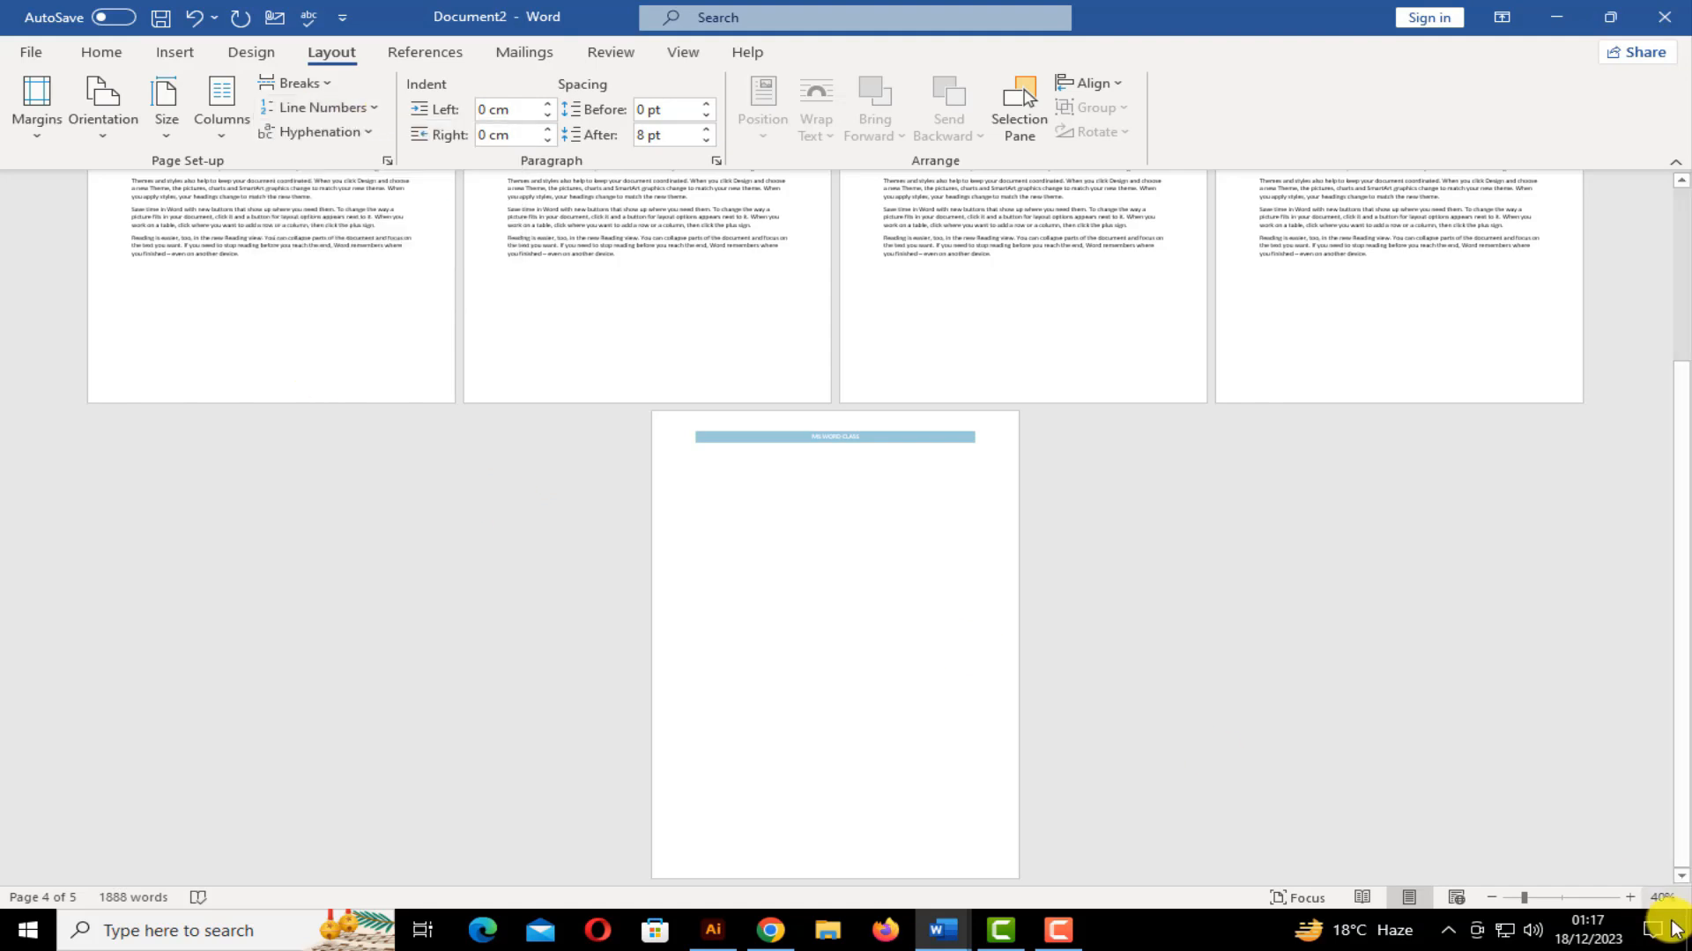
Select the first page's body text and apply continuous line numbering to it
click(1631, 899)
click(1631, 899)
click(1631, 898)
click(1630, 899)
click(1631, 898)
click(1631, 899)
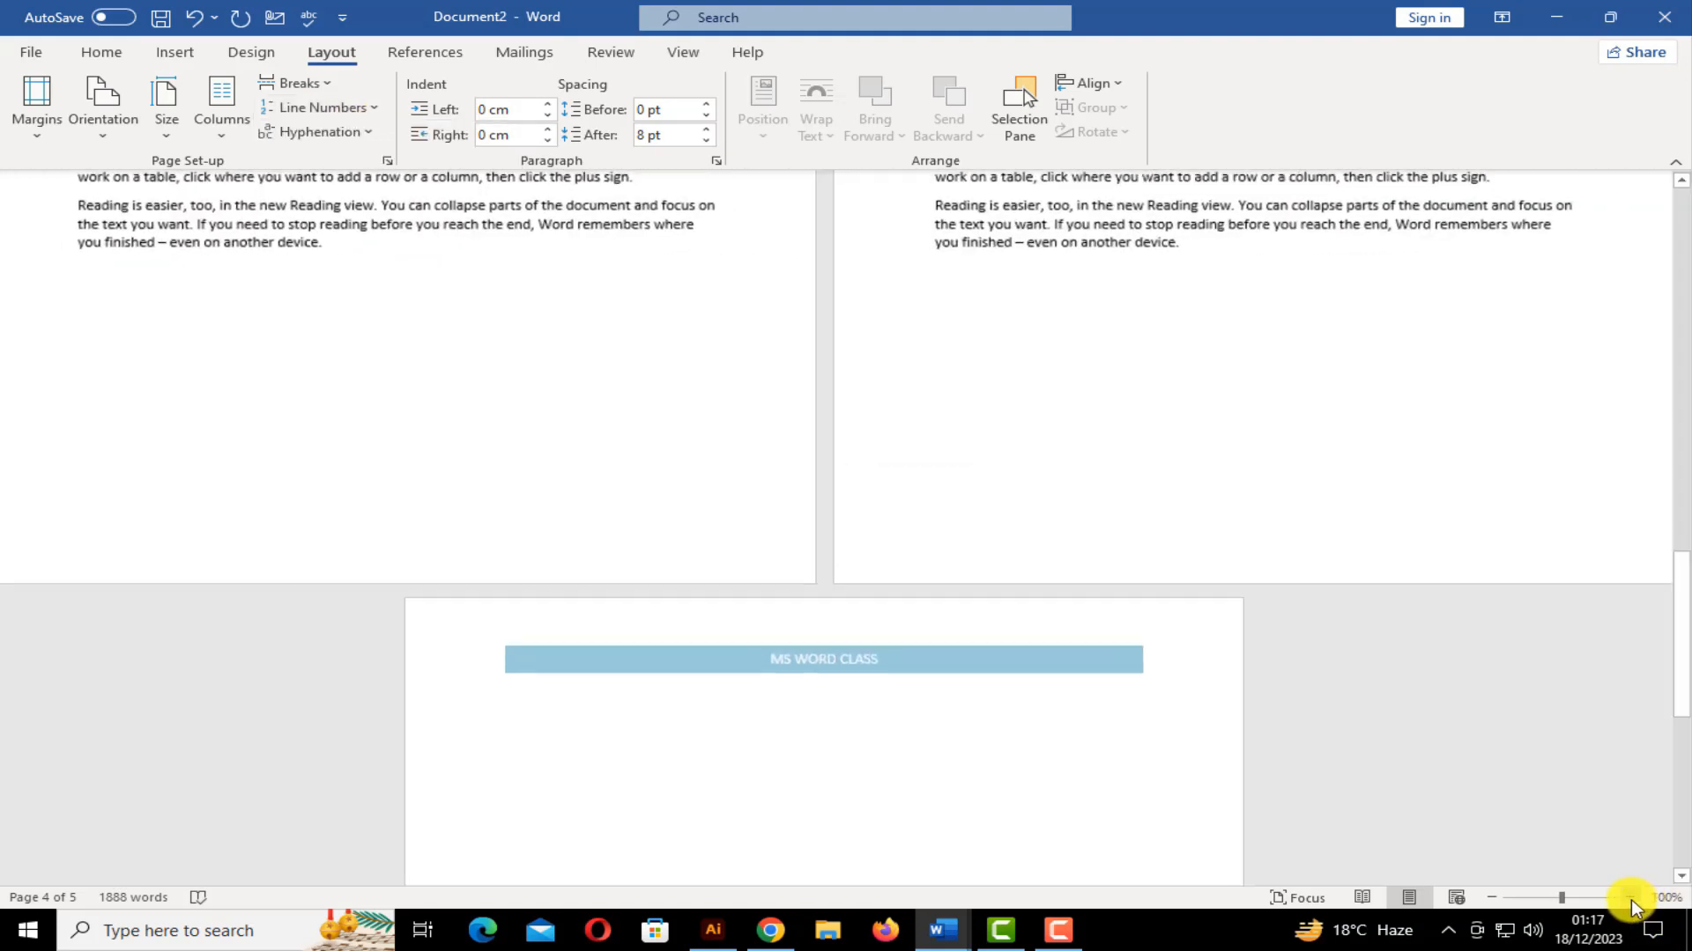
click(1631, 899)
click(1631, 899)
click(1630, 899)
click(1630, 899)
scroll(855, 565, down, 4)
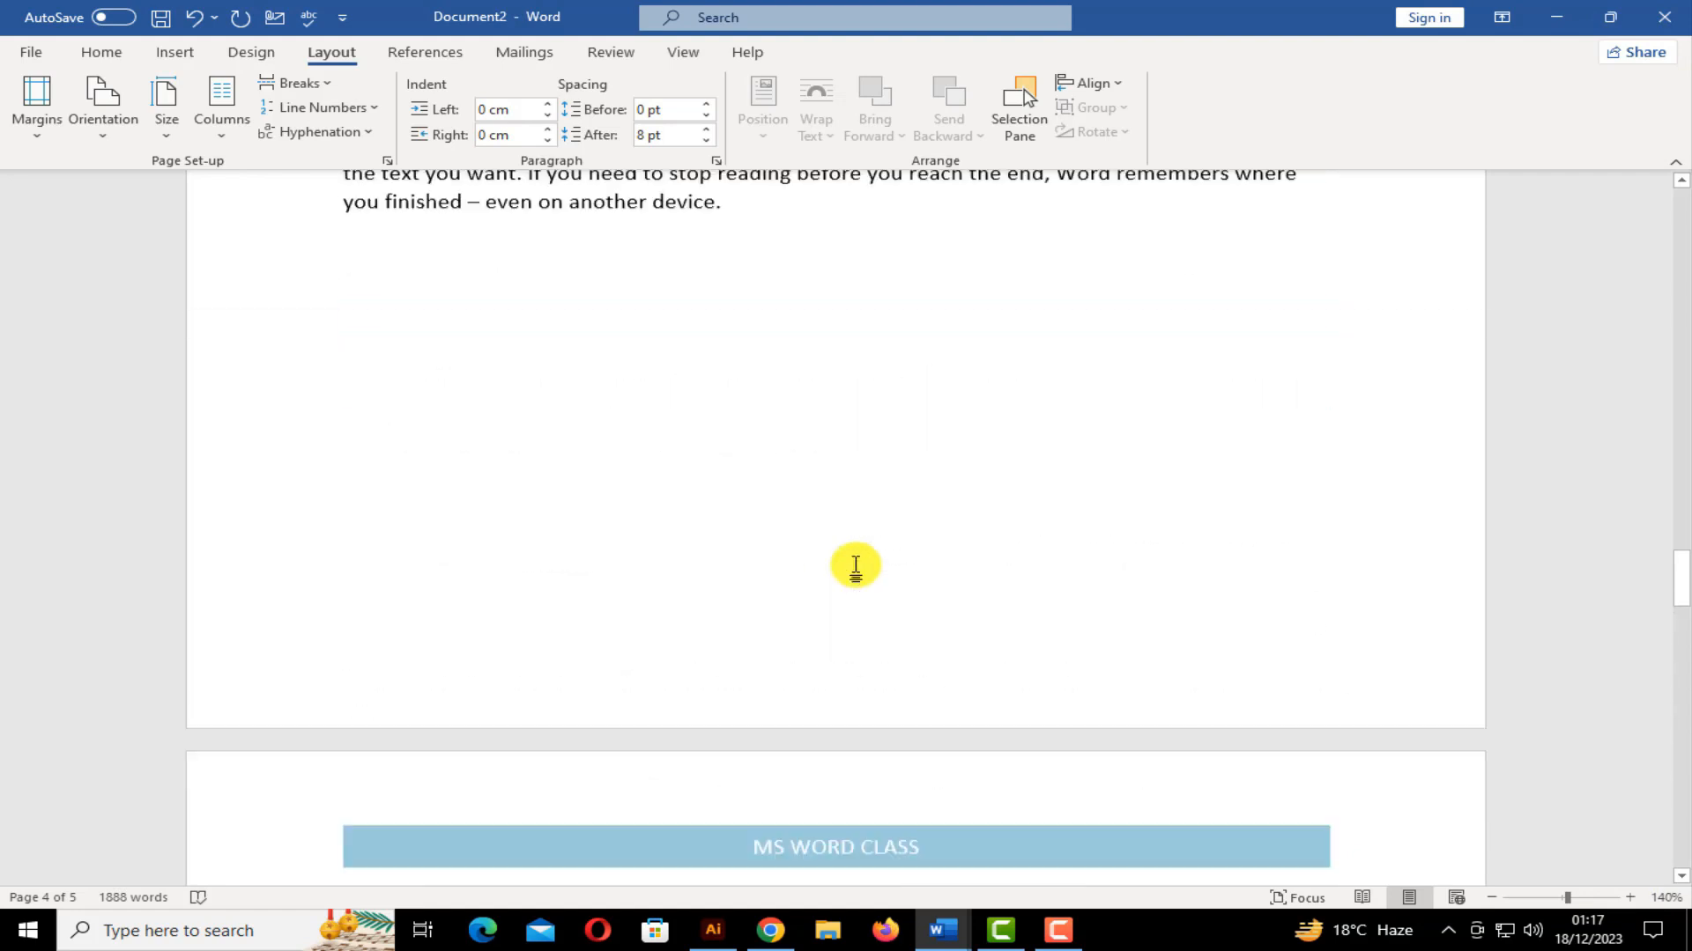
scroll(855, 566, down, 3)
scroll(876, 577, down, 2)
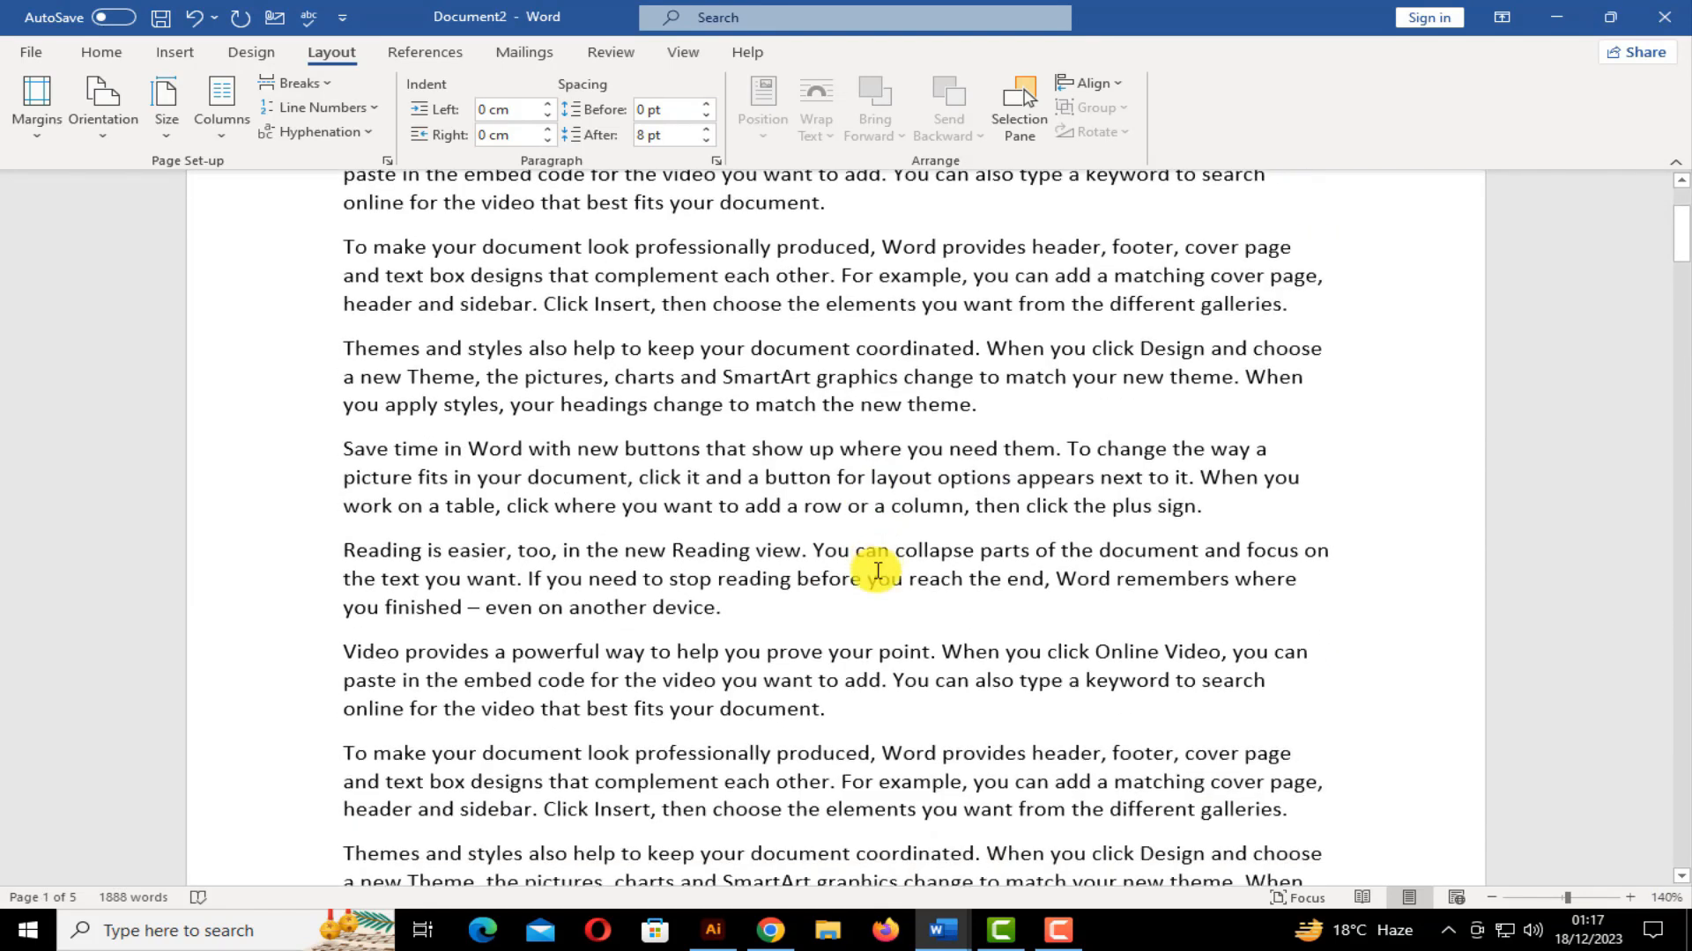
scroll(493, 458, up, 5)
drag(345, 354, 772, 507)
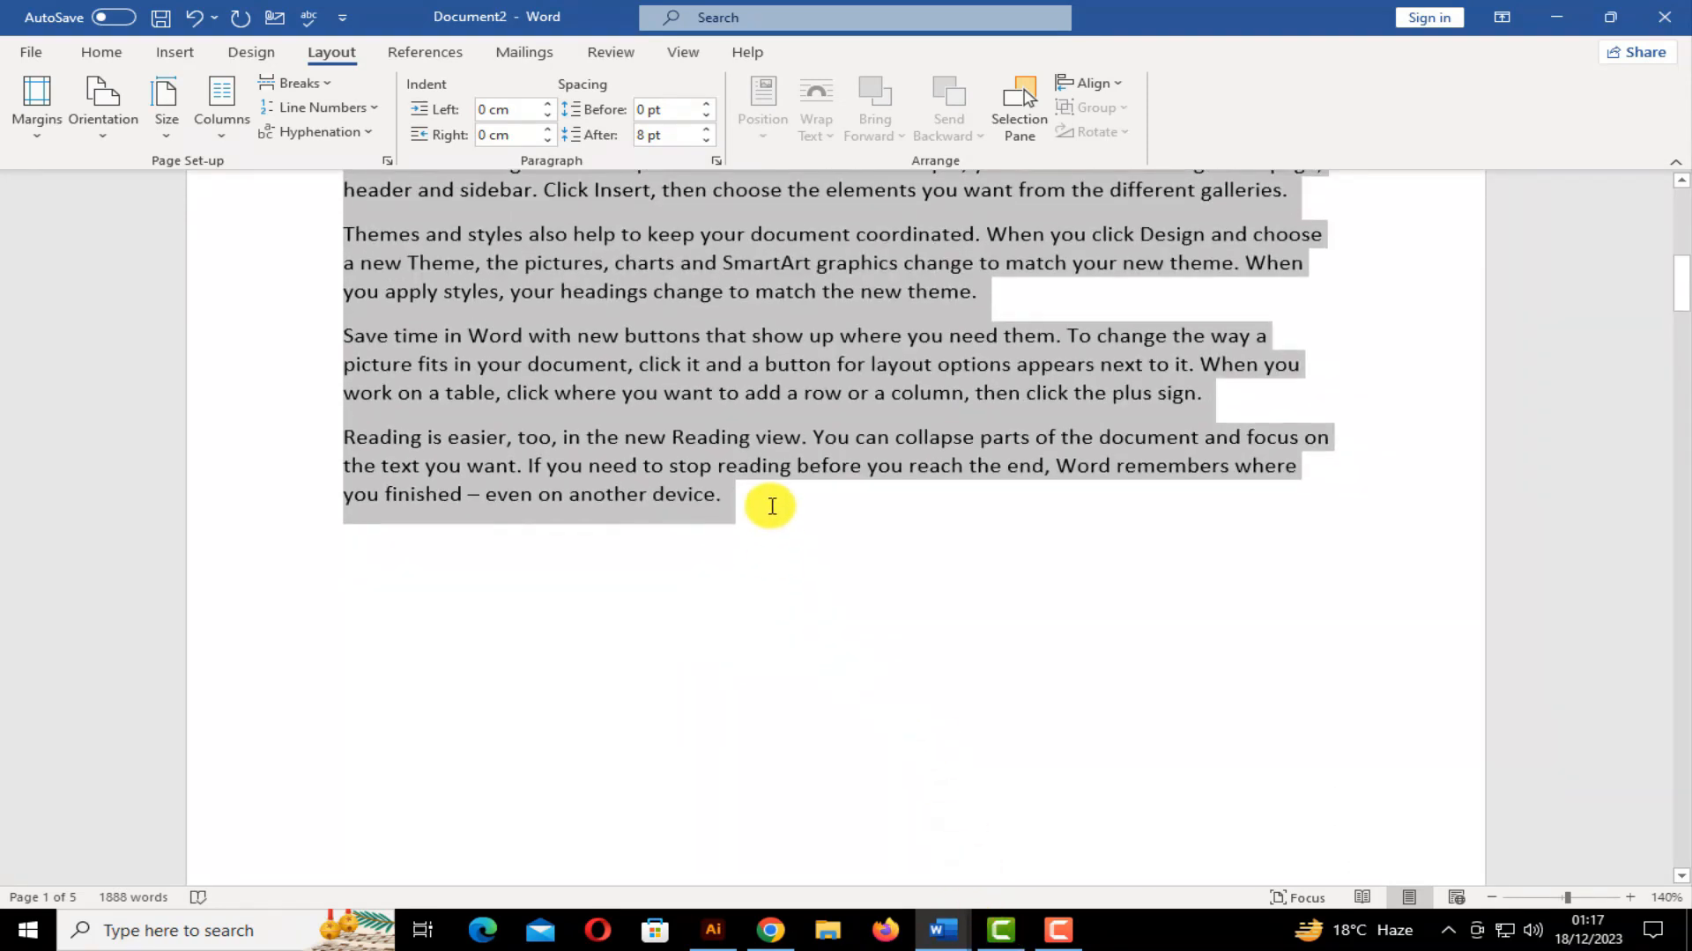
click(376, 106)
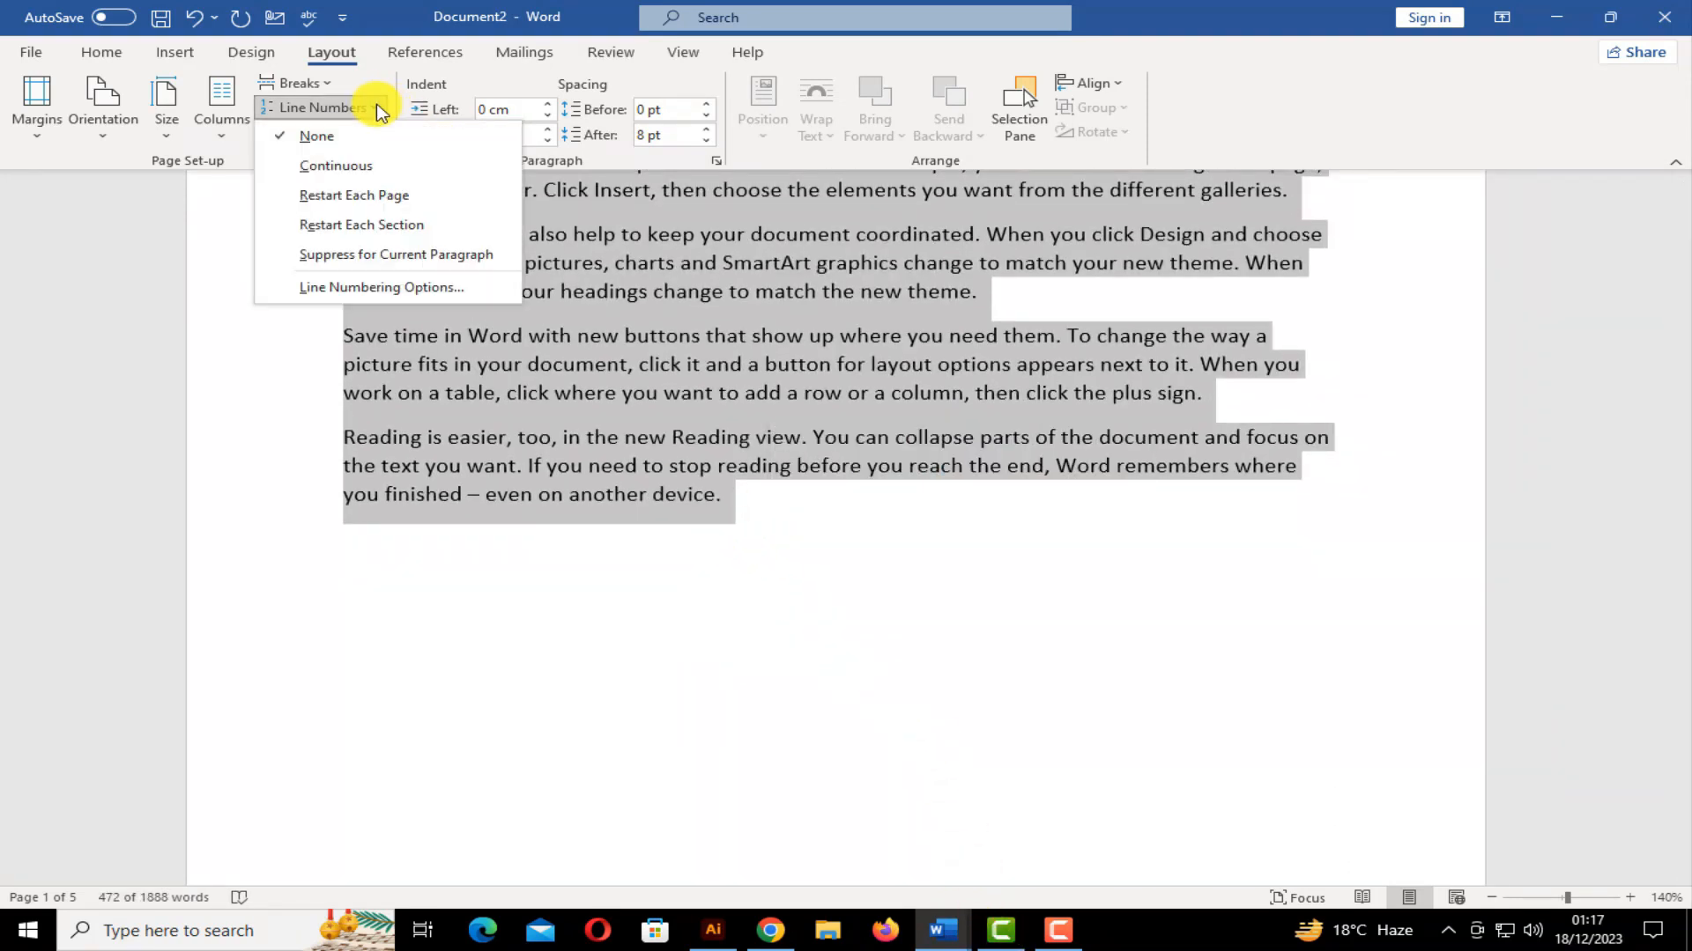
click(357, 164)
scroll(392, 293, up, 5)
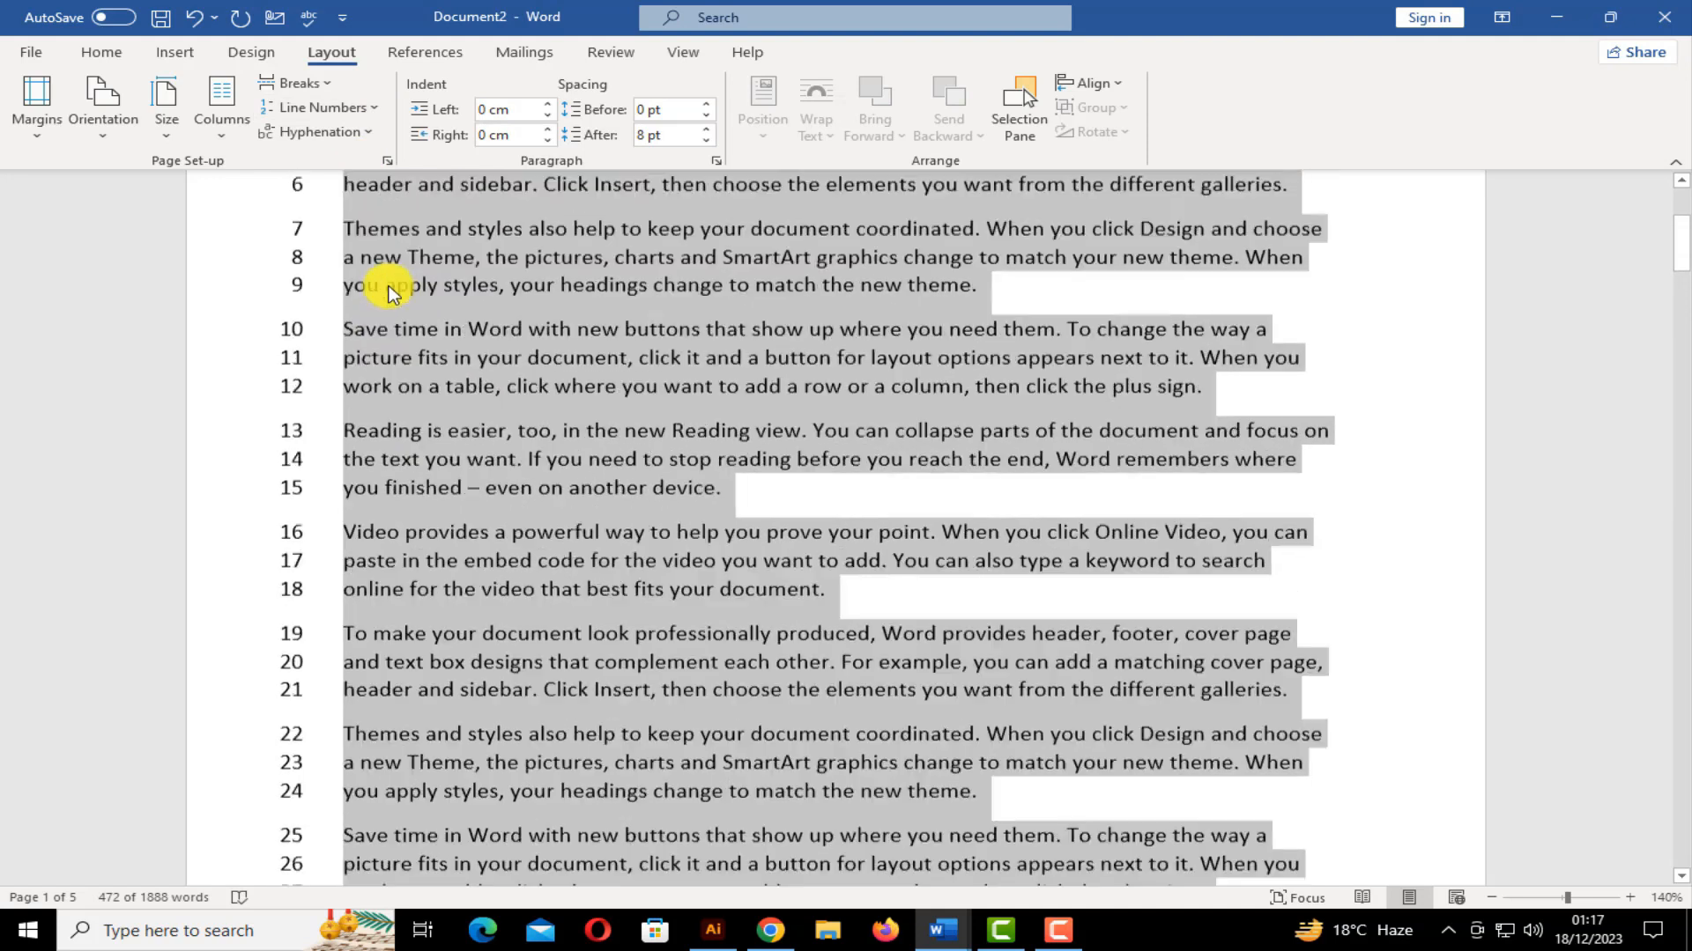
scroll(388, 293, up, 4)
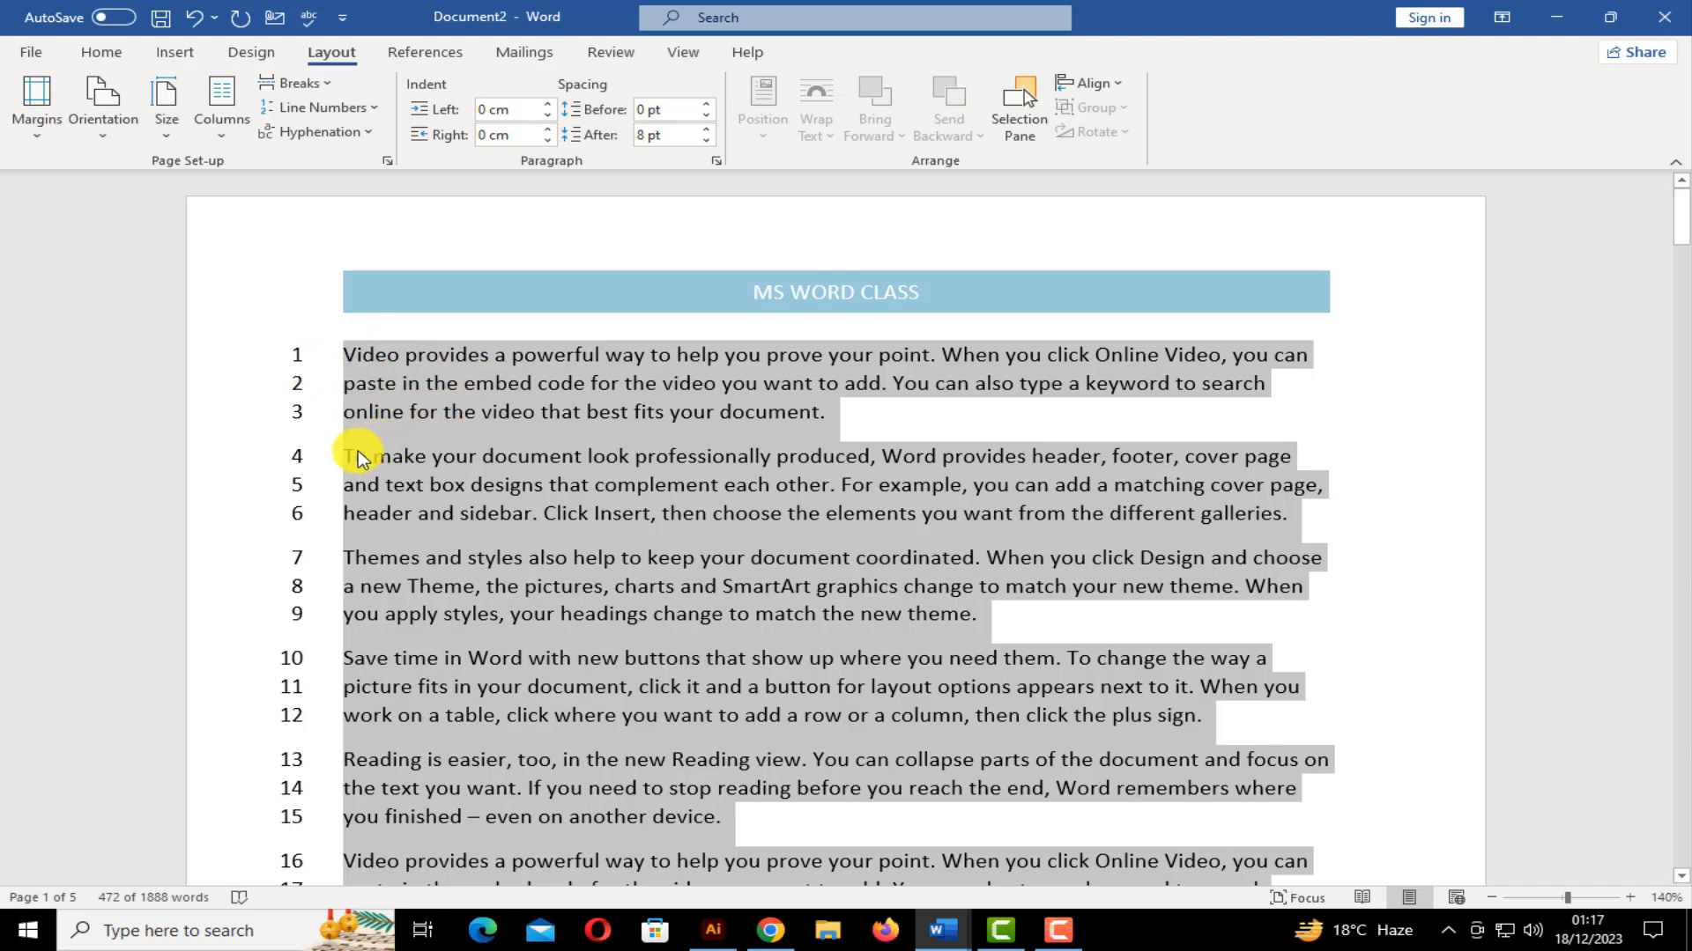
Set the line numbering to restart on each page and select the first numbered line of the second page
click(353, 109)
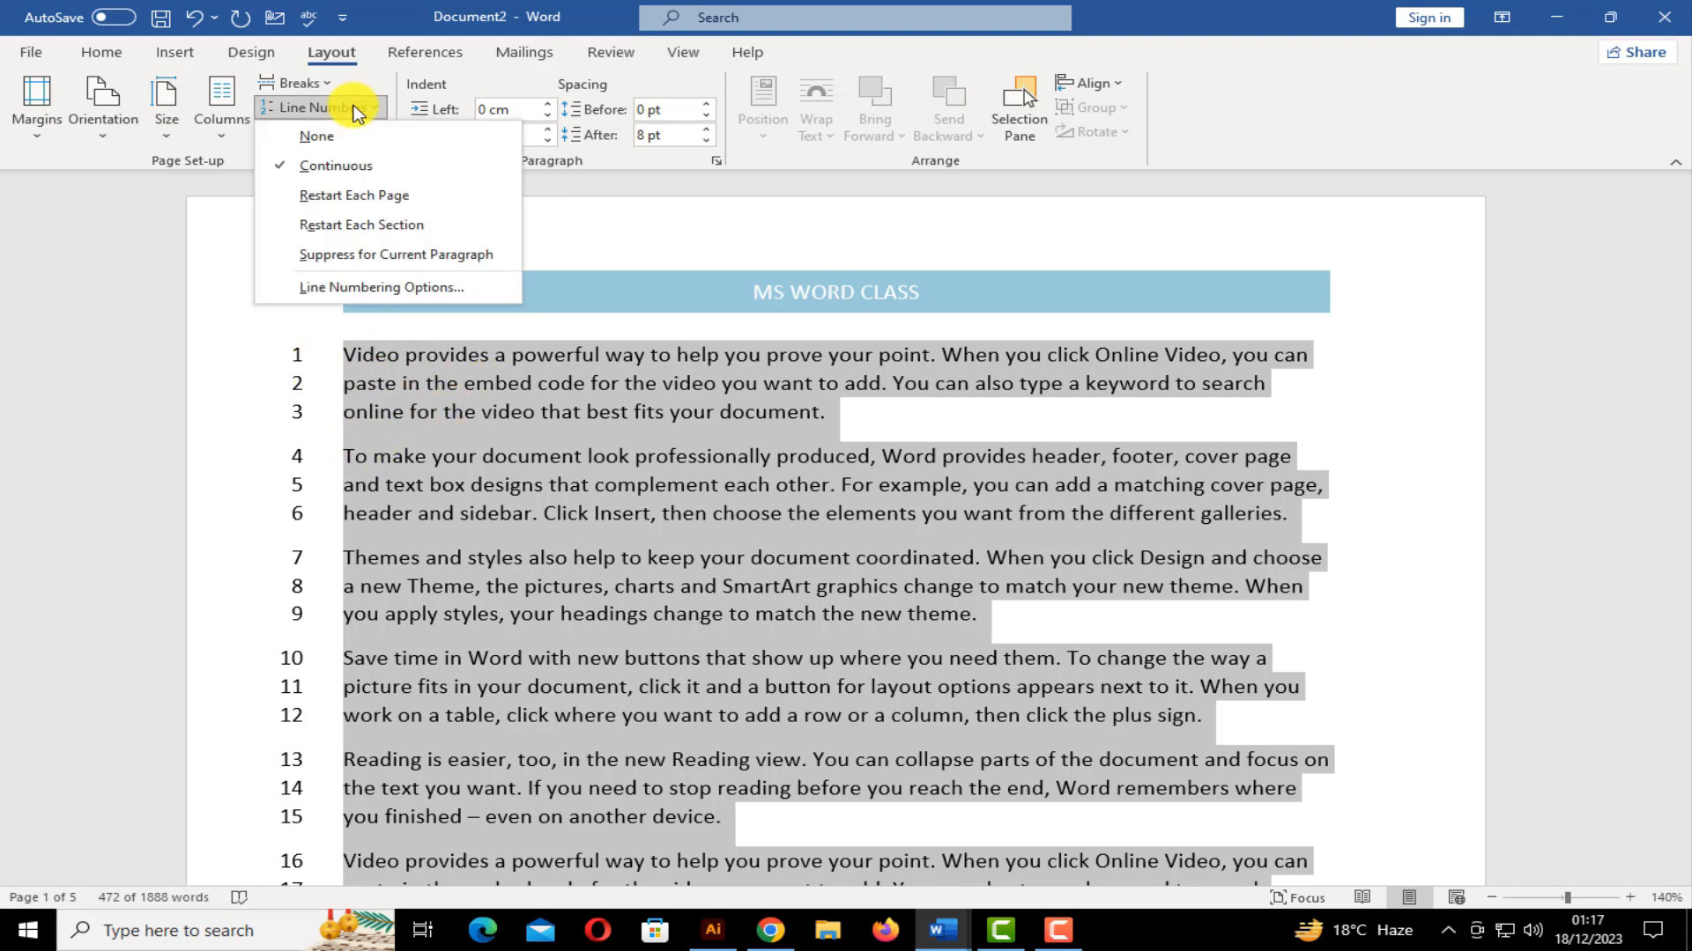
click(374, 196)
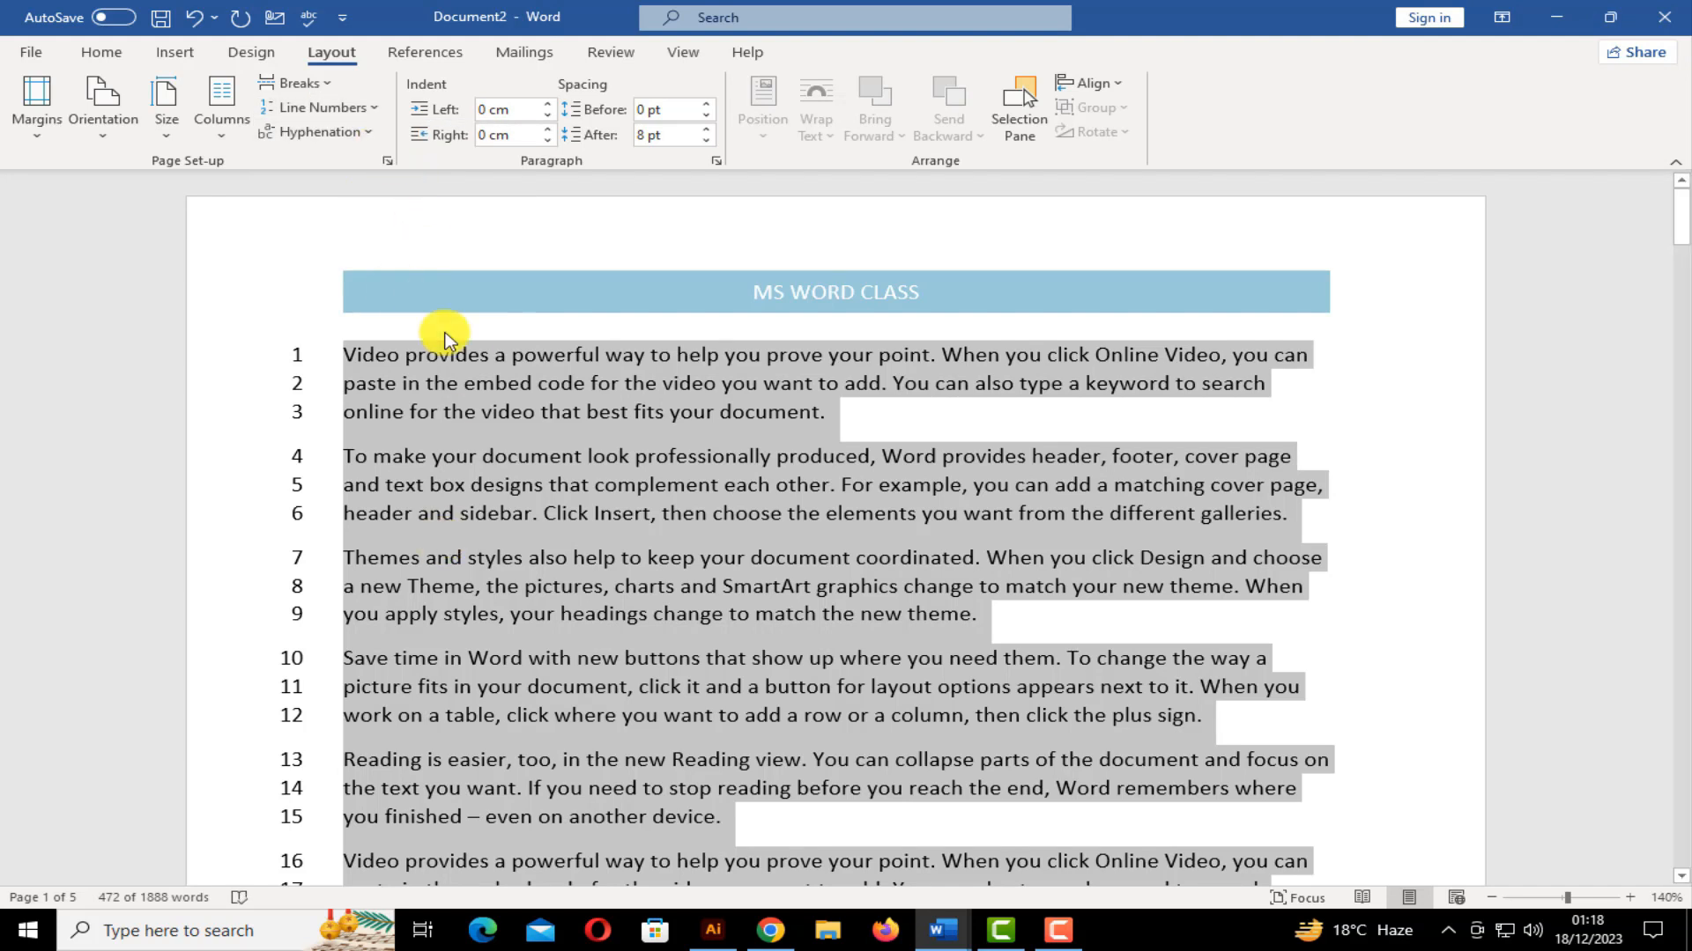
scroll(445, 340, down, 12)
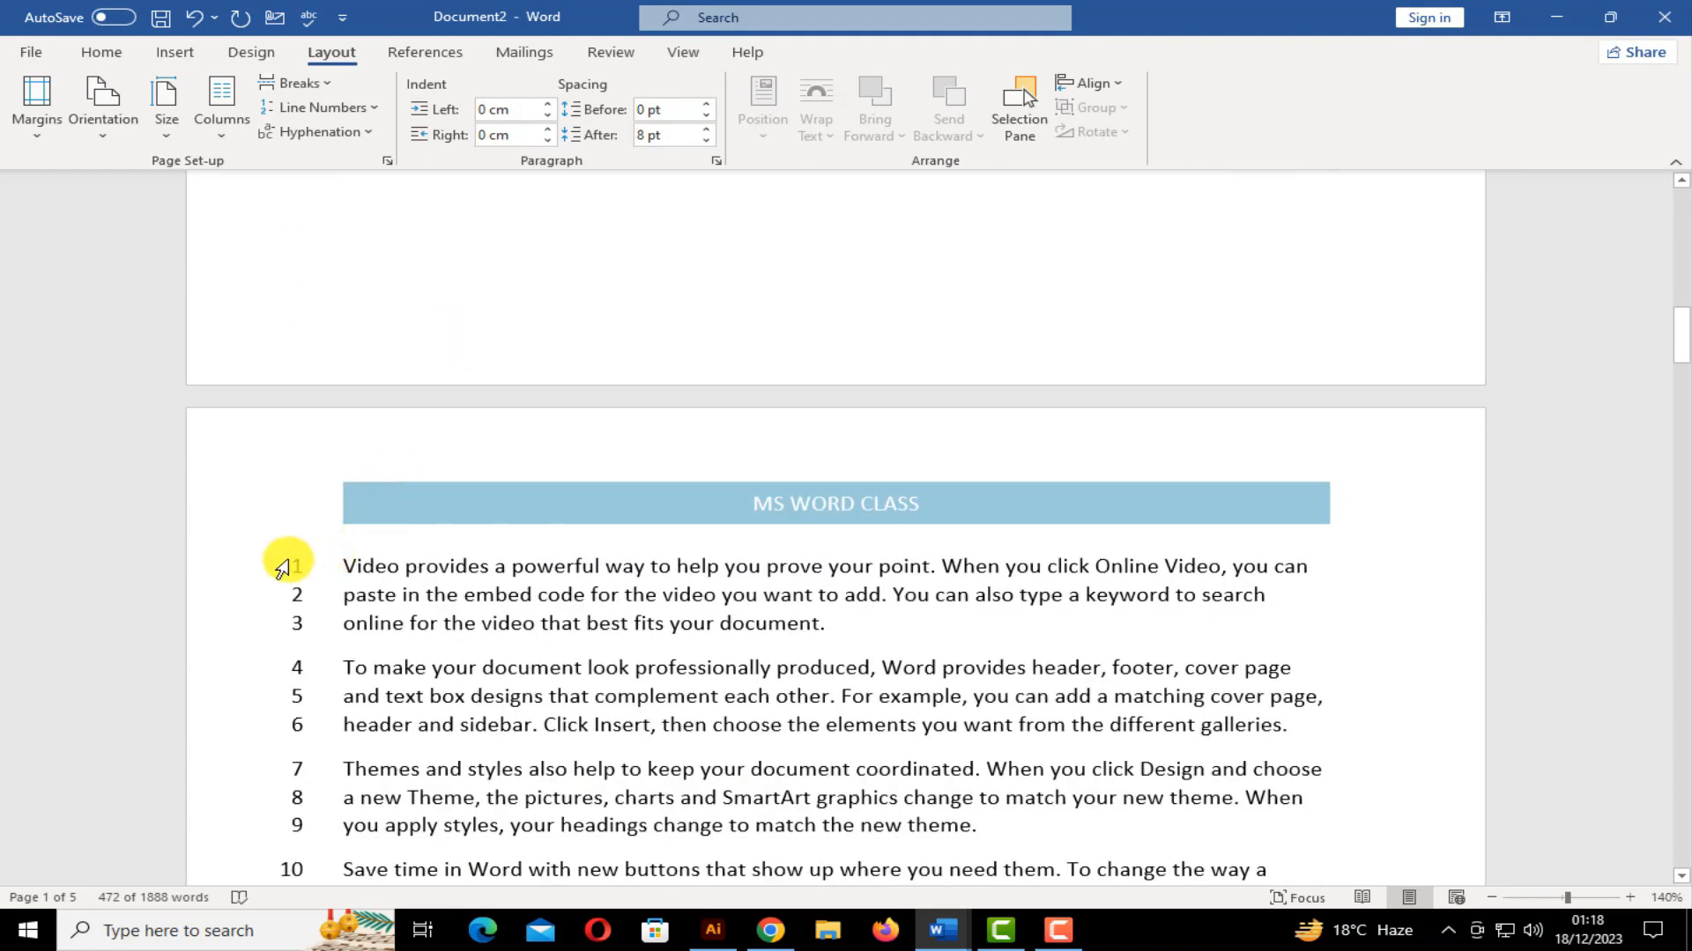
click(286, 571)
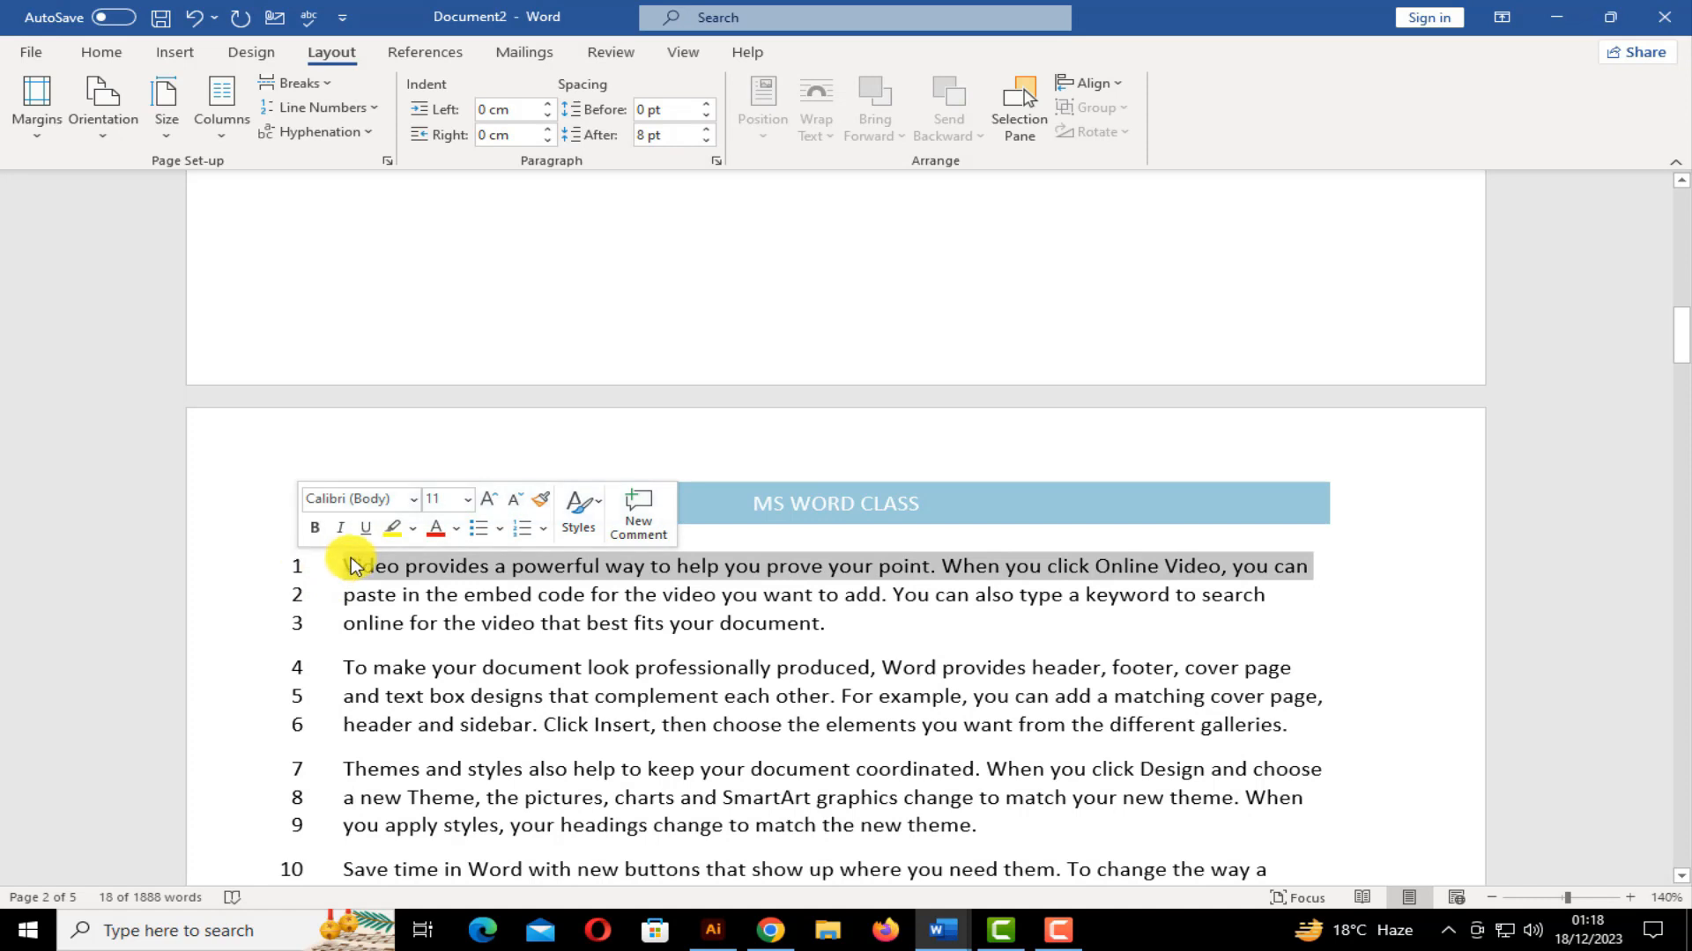
Try to restart the line numbering at each section and check the numbers across the pages
click(346, 109)
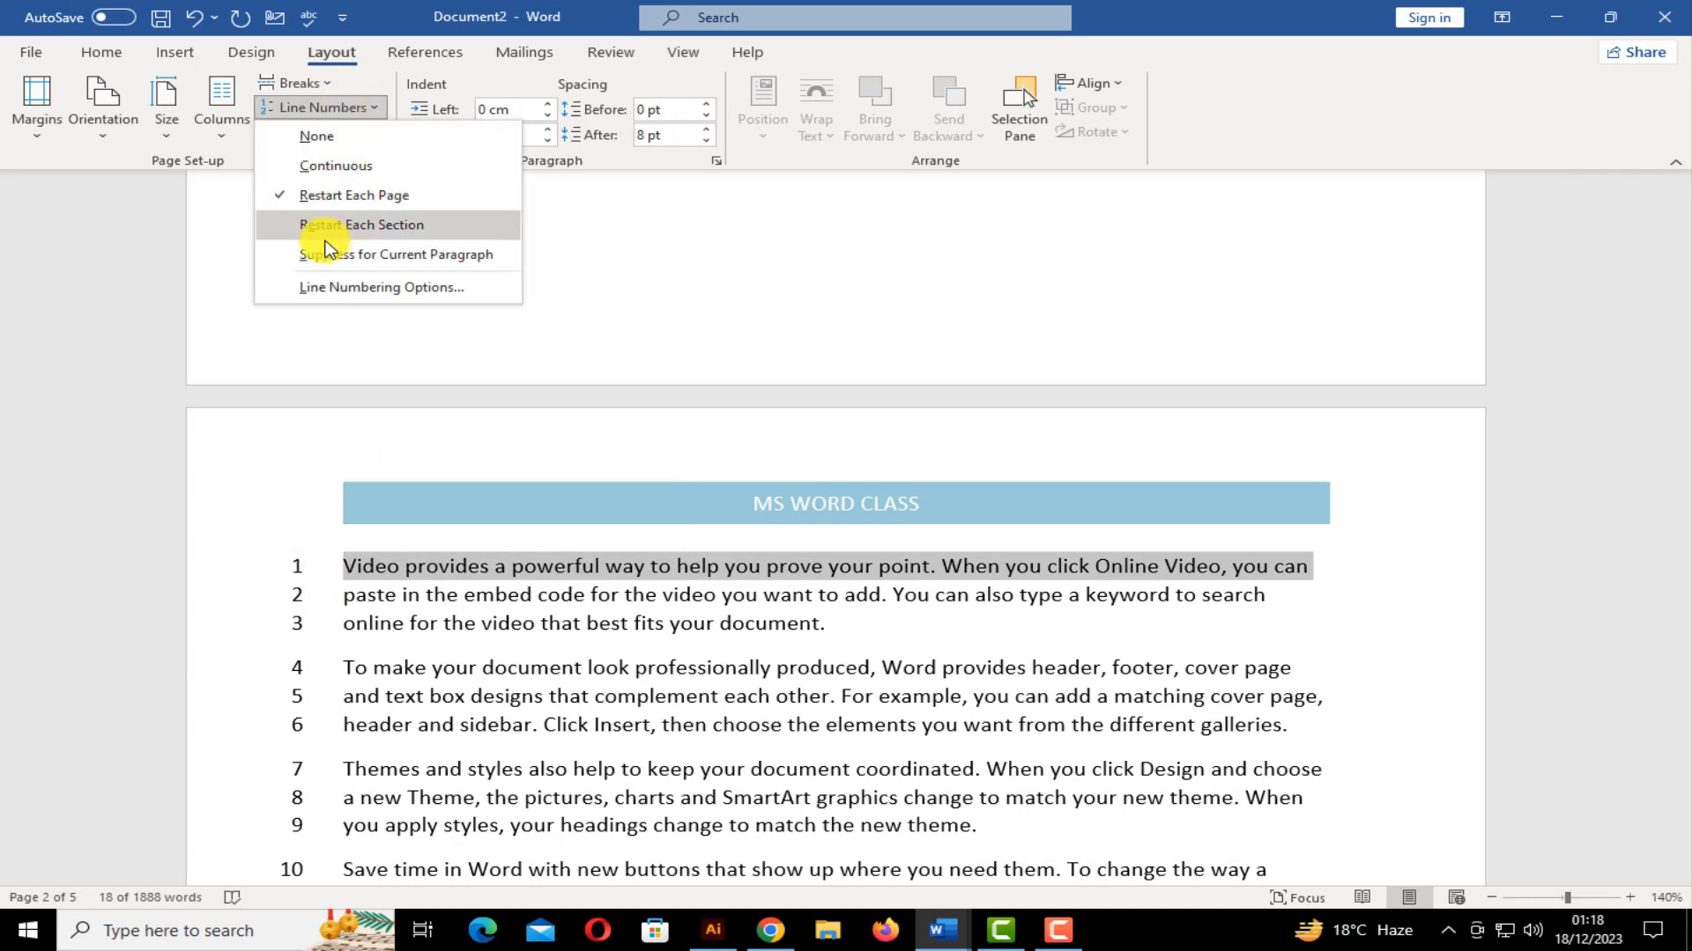
click(397, 231)
scroll(751, 328, down, 10)
scroll(502, 321, up, 8)
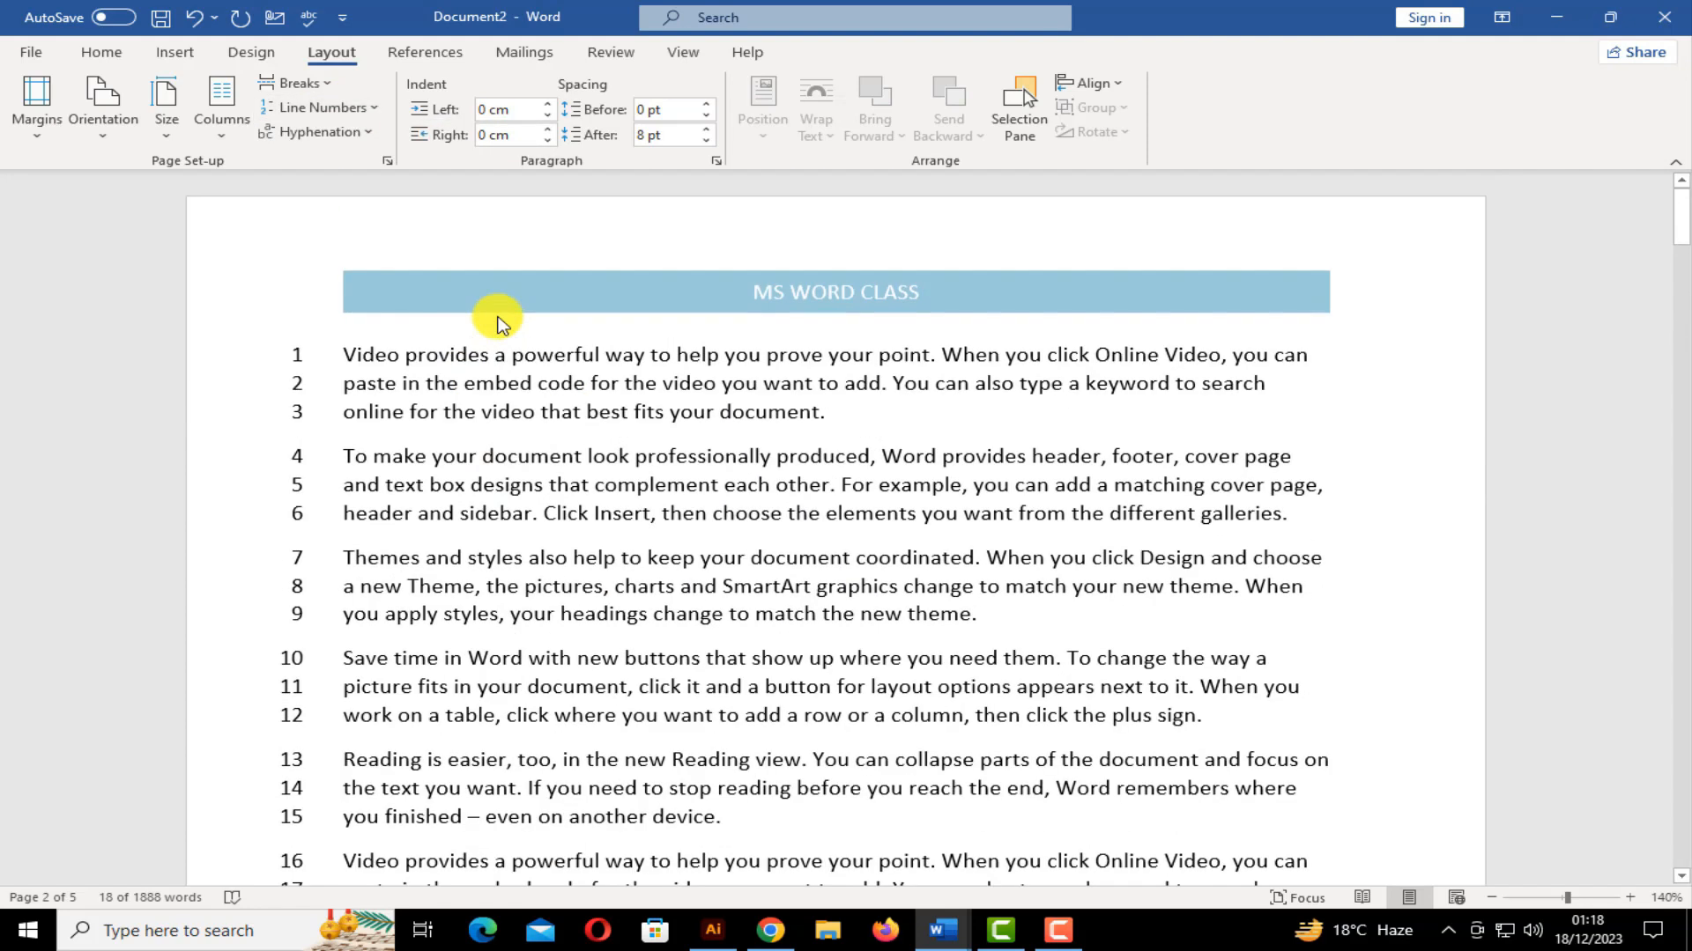
Insert a Continuous section break before the first "Themes and styles" paragraph on the first page
click(344, 550)
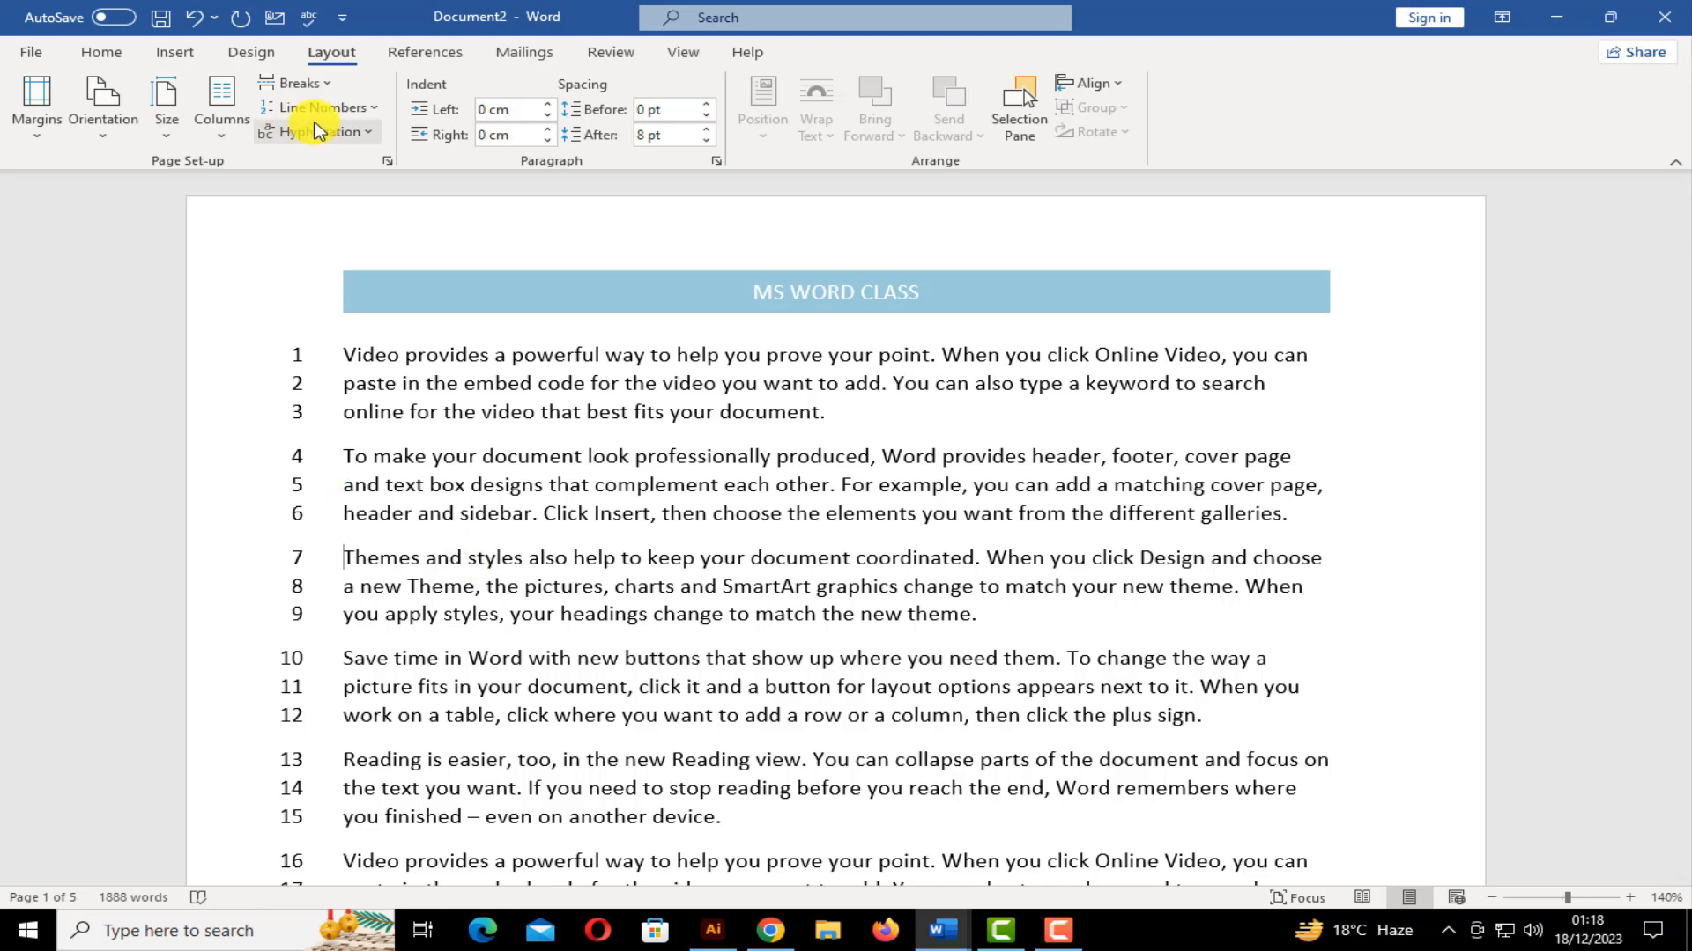
click(310, 82)
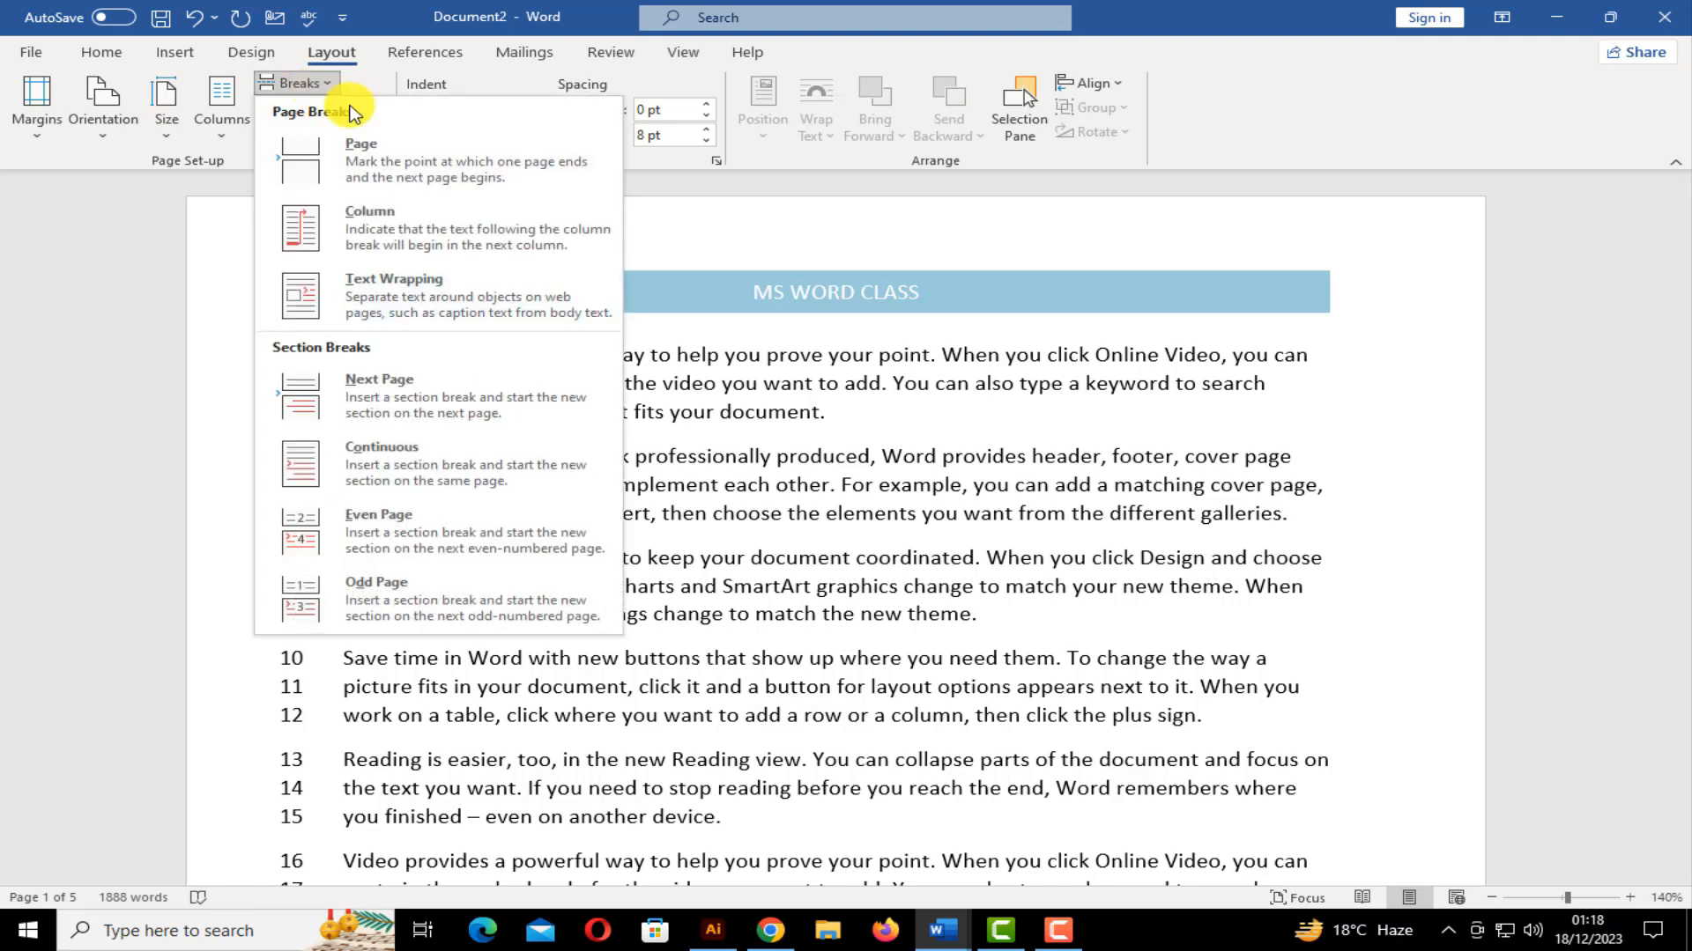
click(407, 464)
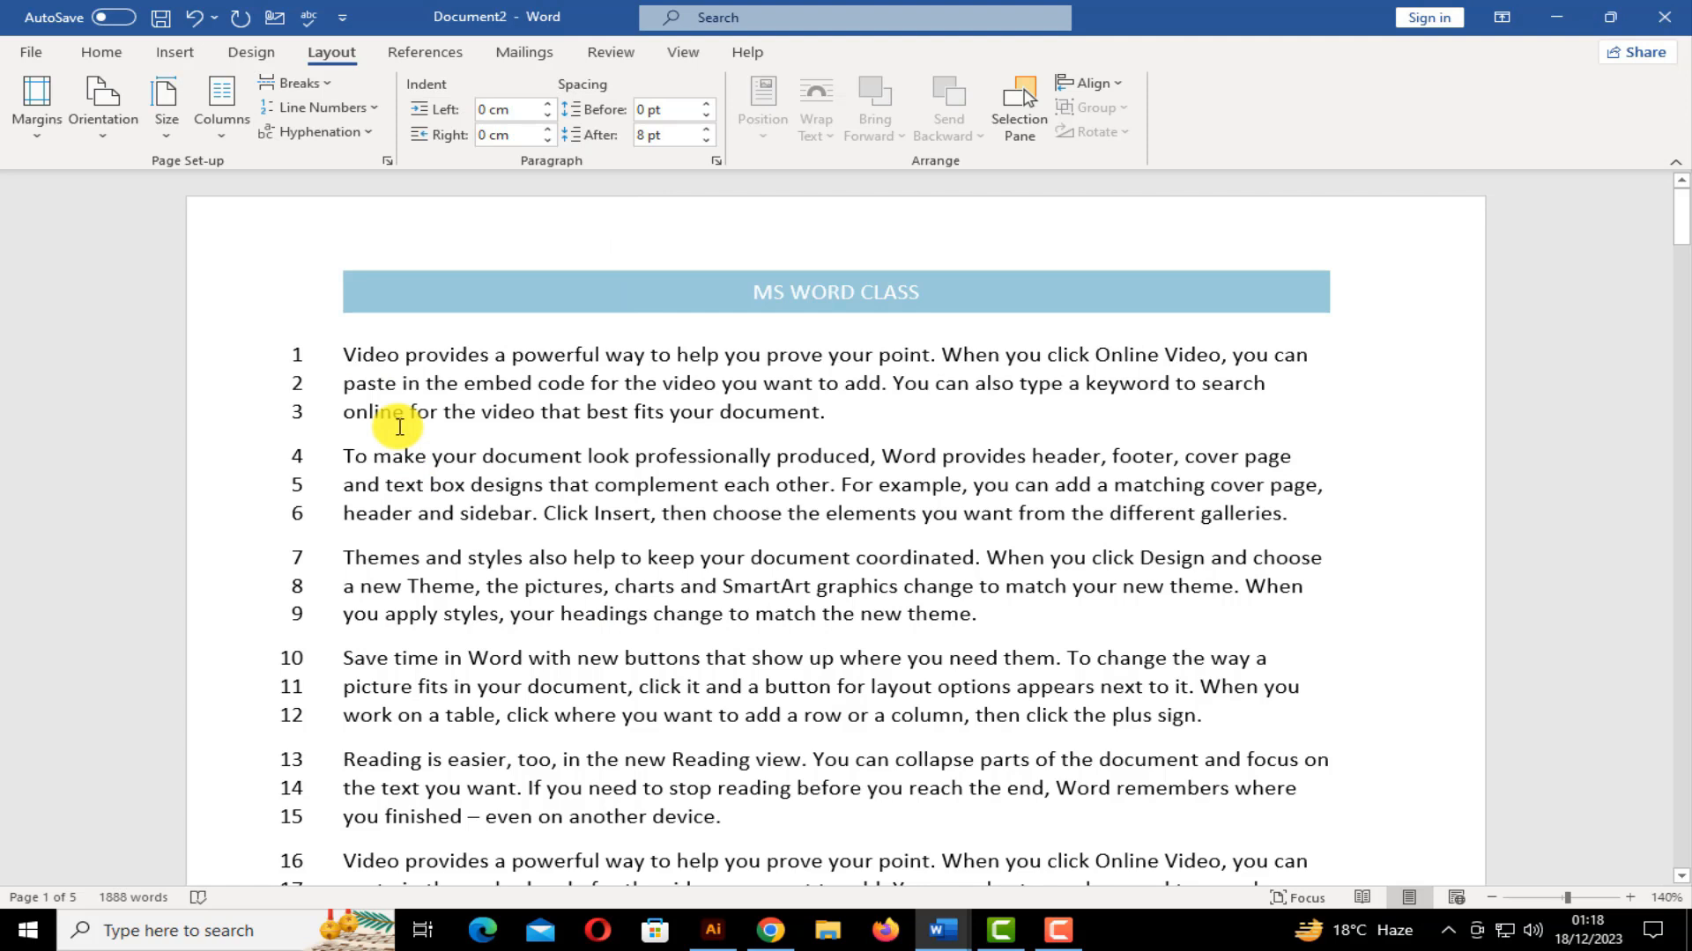
Set the line numbering to restart at each section and check it from the first "Themes and styles" paragraph
click(342, 115)
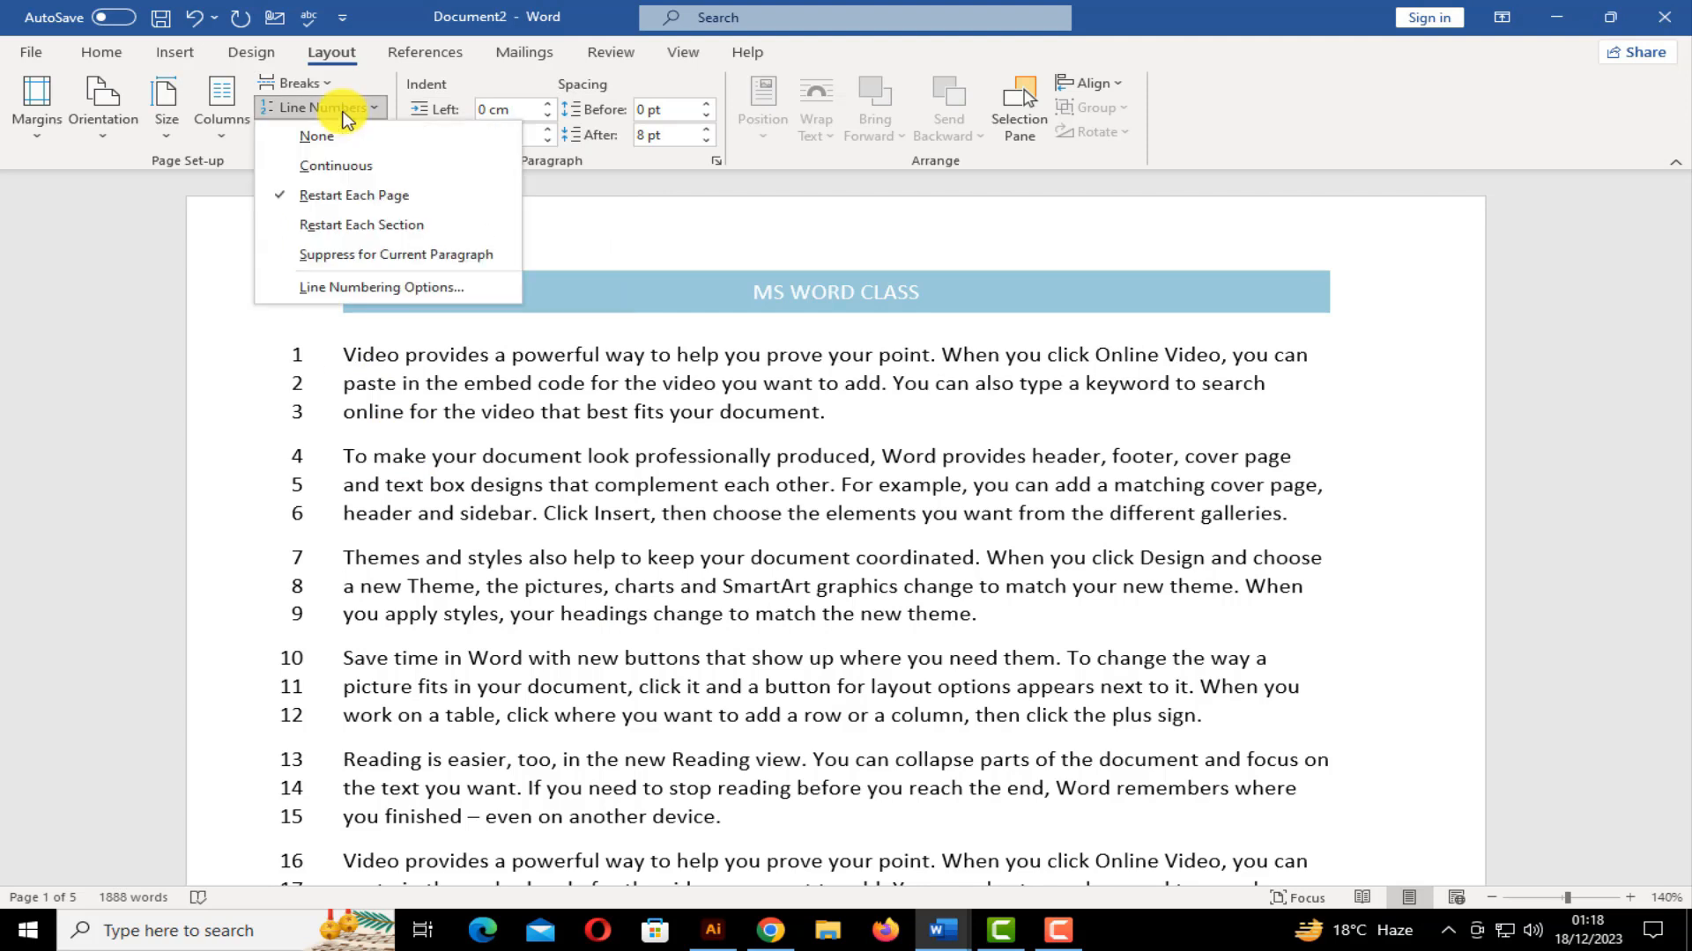
click(385, 226)
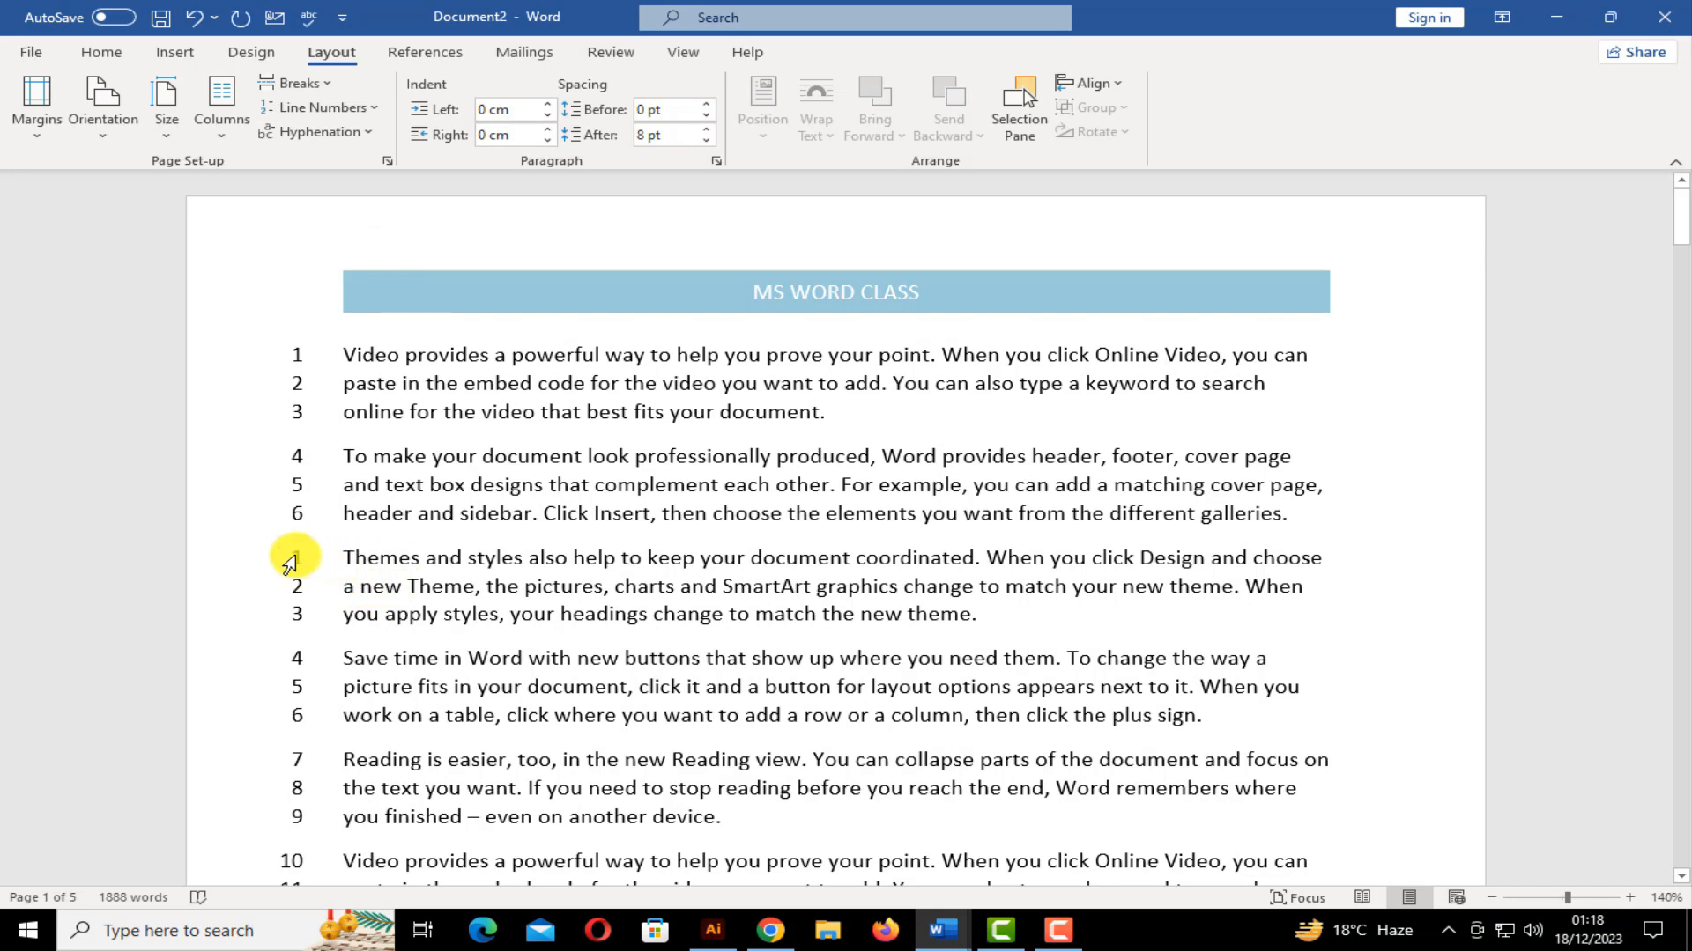
click(295, 564)
mouse_move(295, 564)
mouse_down()
mouse_move(297, 621)
mouse_move(308, 560)
mouse_up()
click(373, 107)
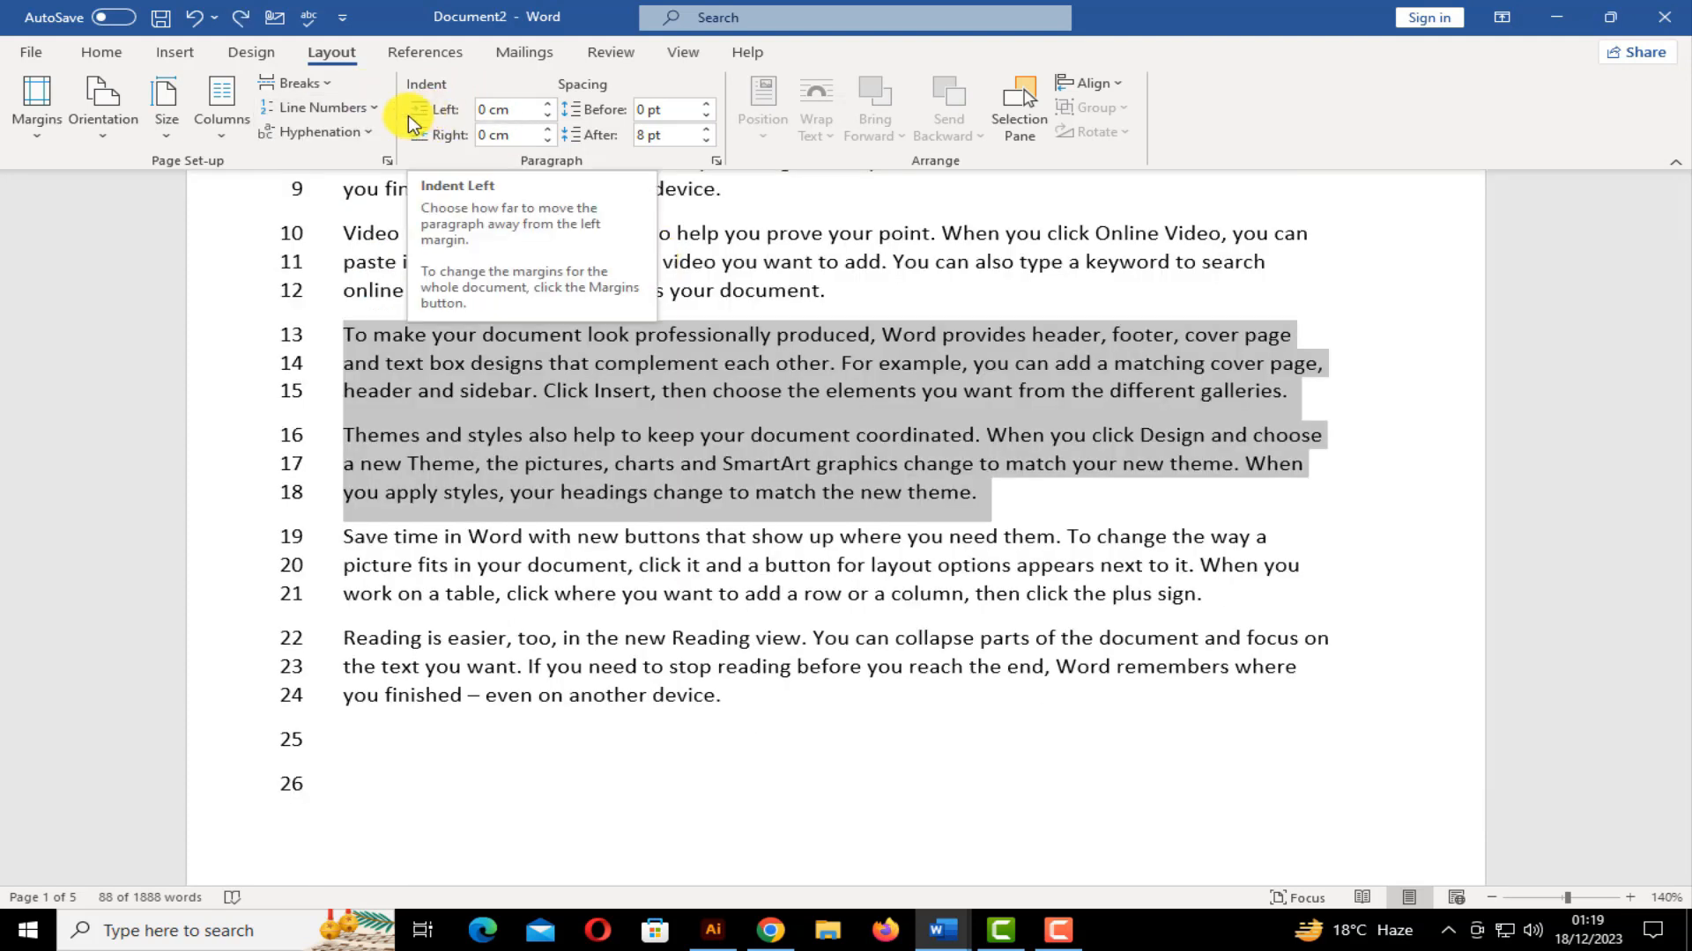
Apply automatic hyphenation to the whole document and select the hyphenated word "picture" on the first page
click(354, 132)
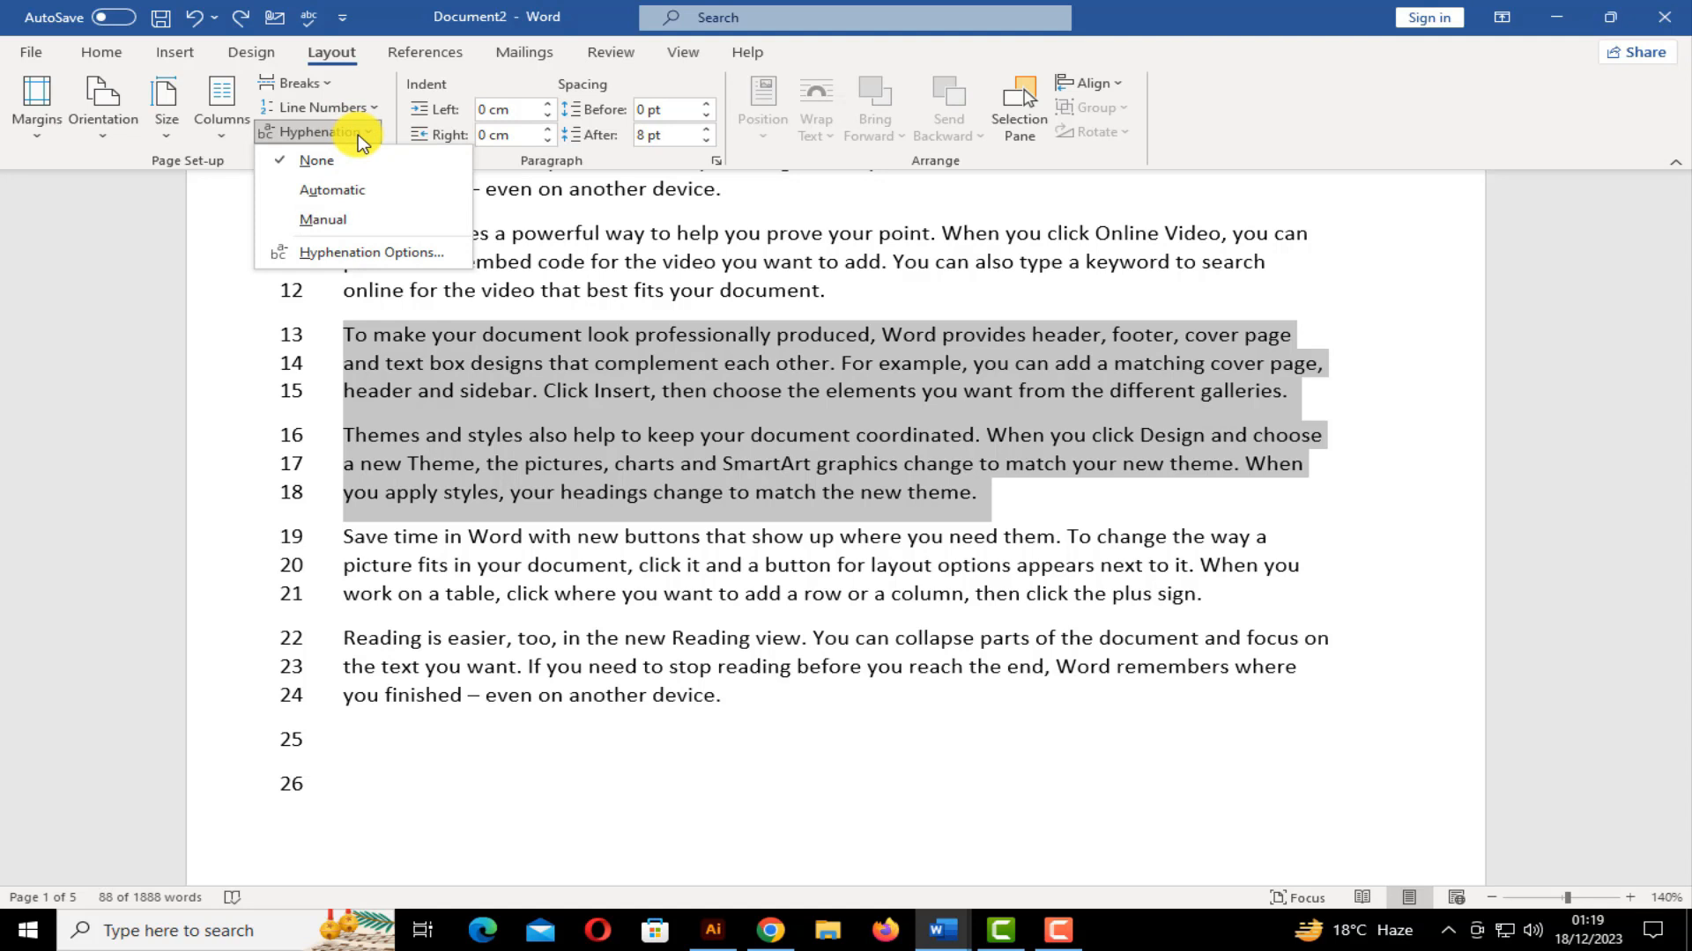
click(555, 370)
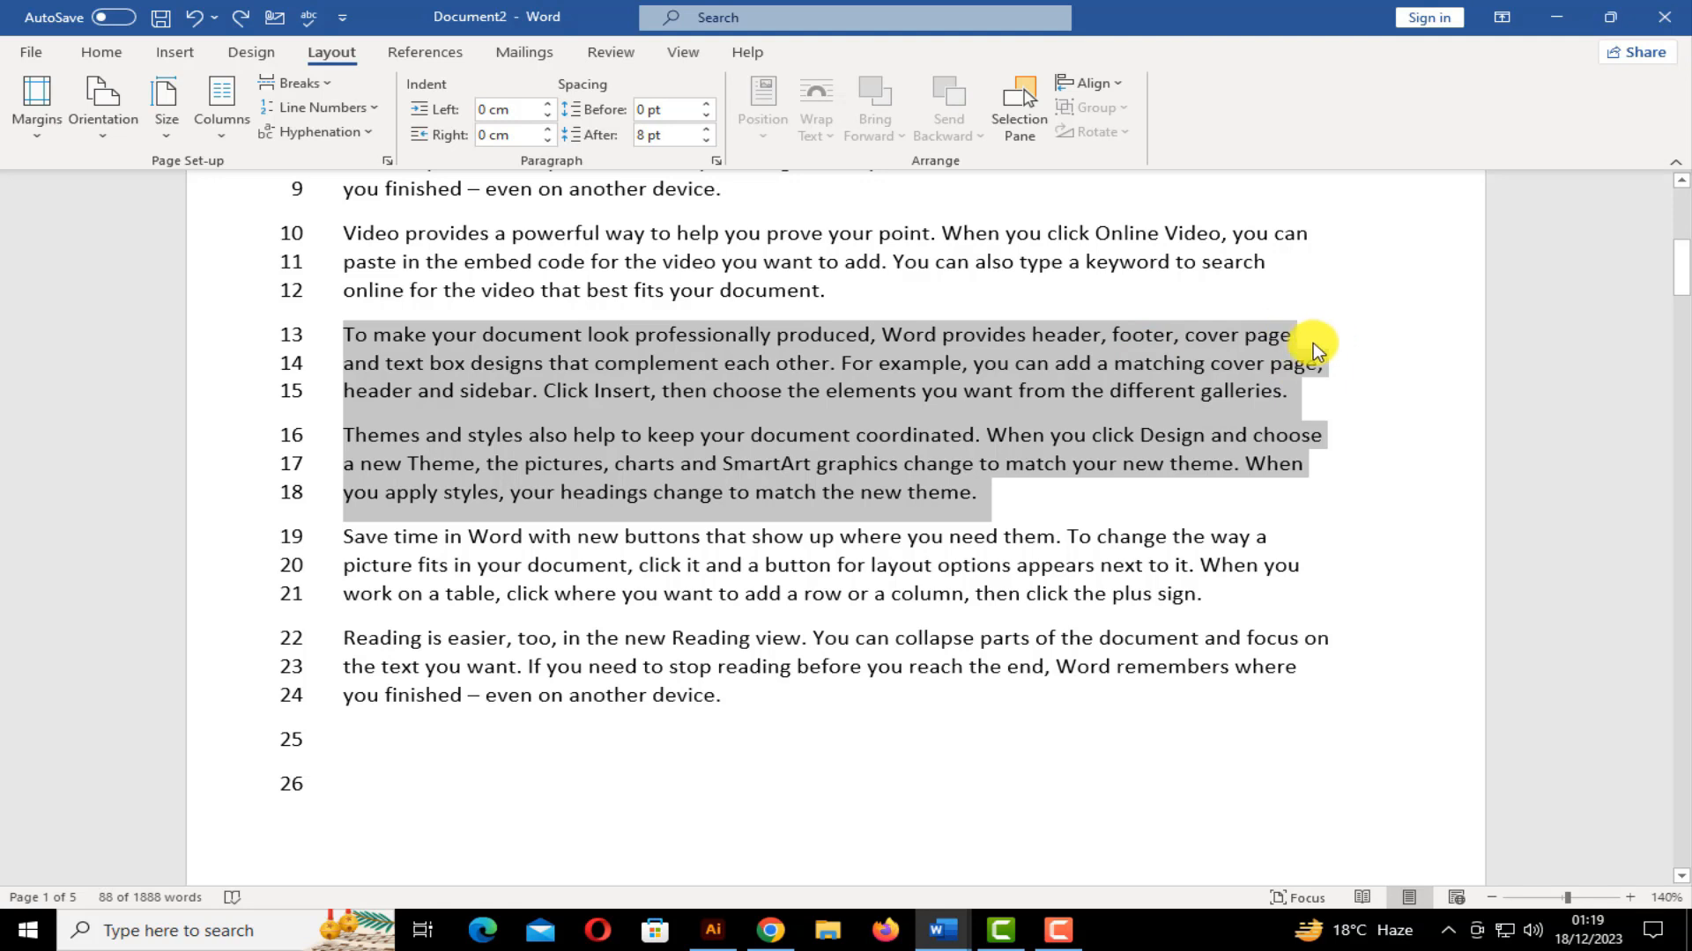
click(1348, 341)
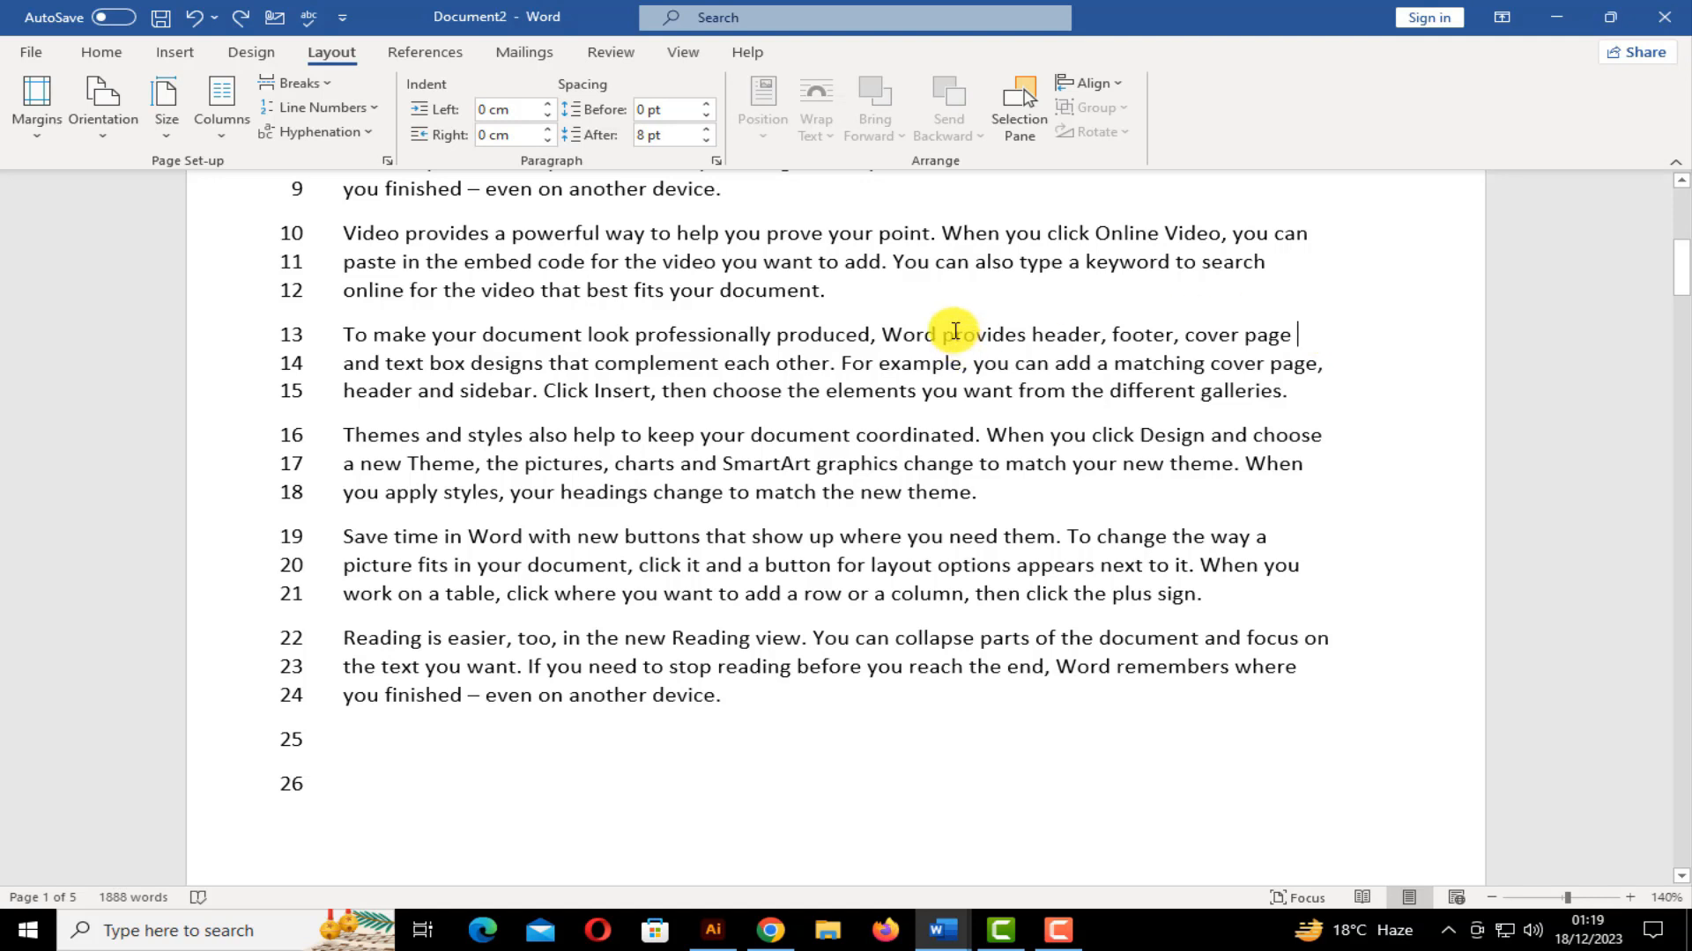
key(ctrl+a)
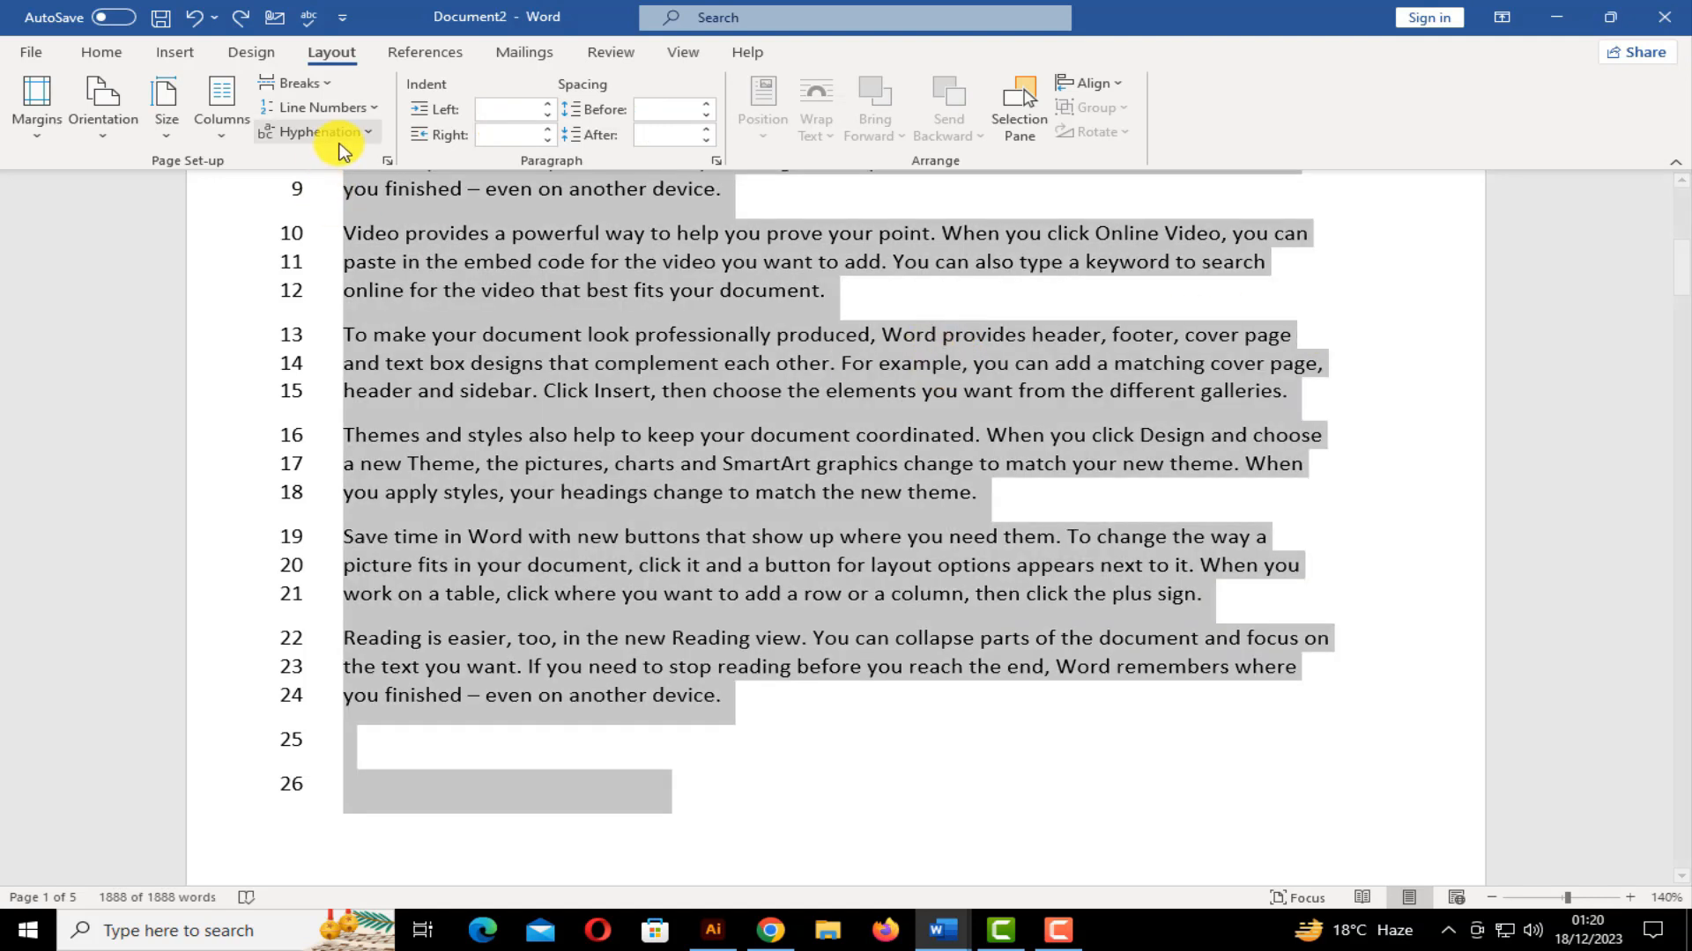
click(347, 132)
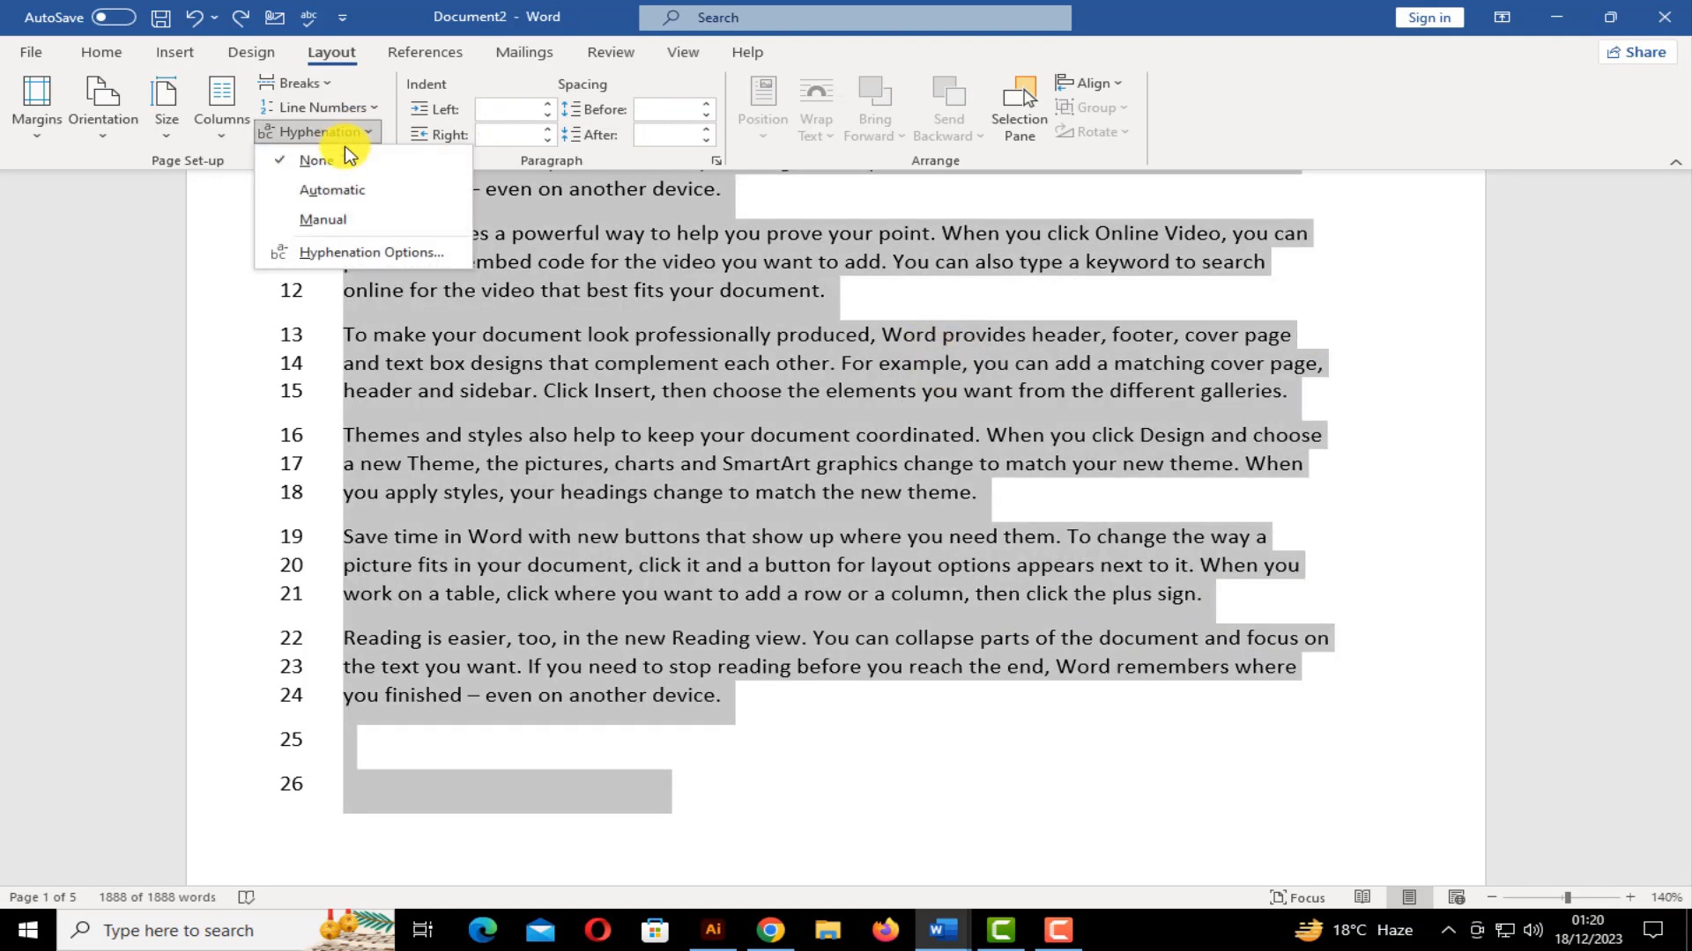
click(331, 194)
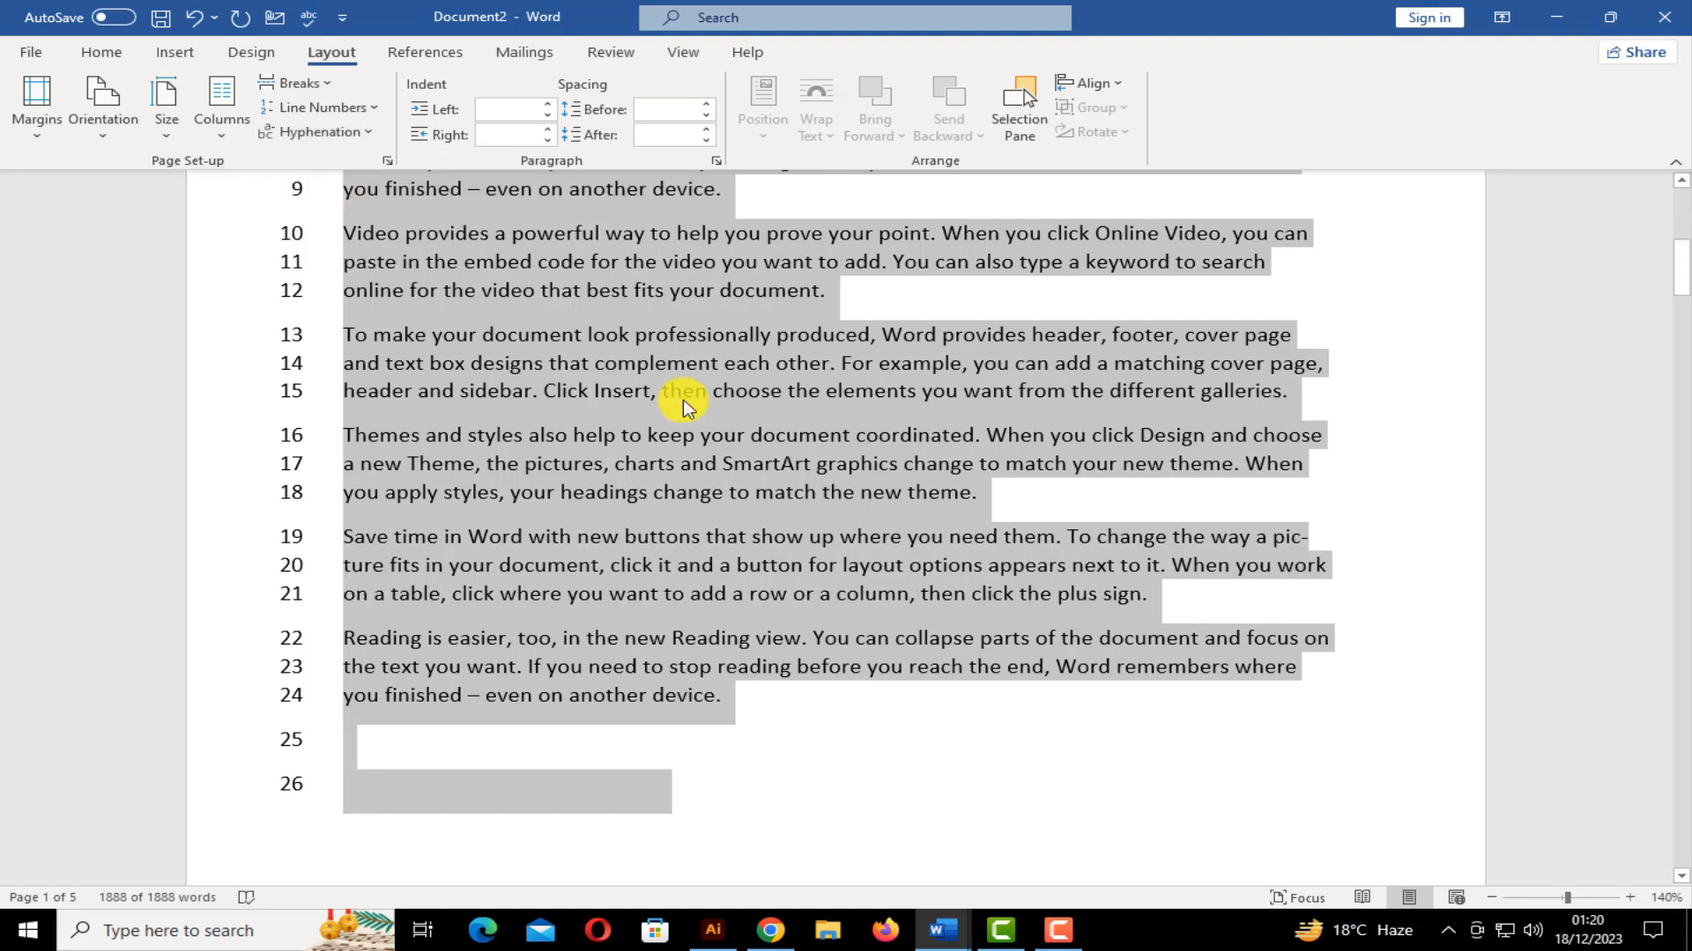
click(1270, 546)
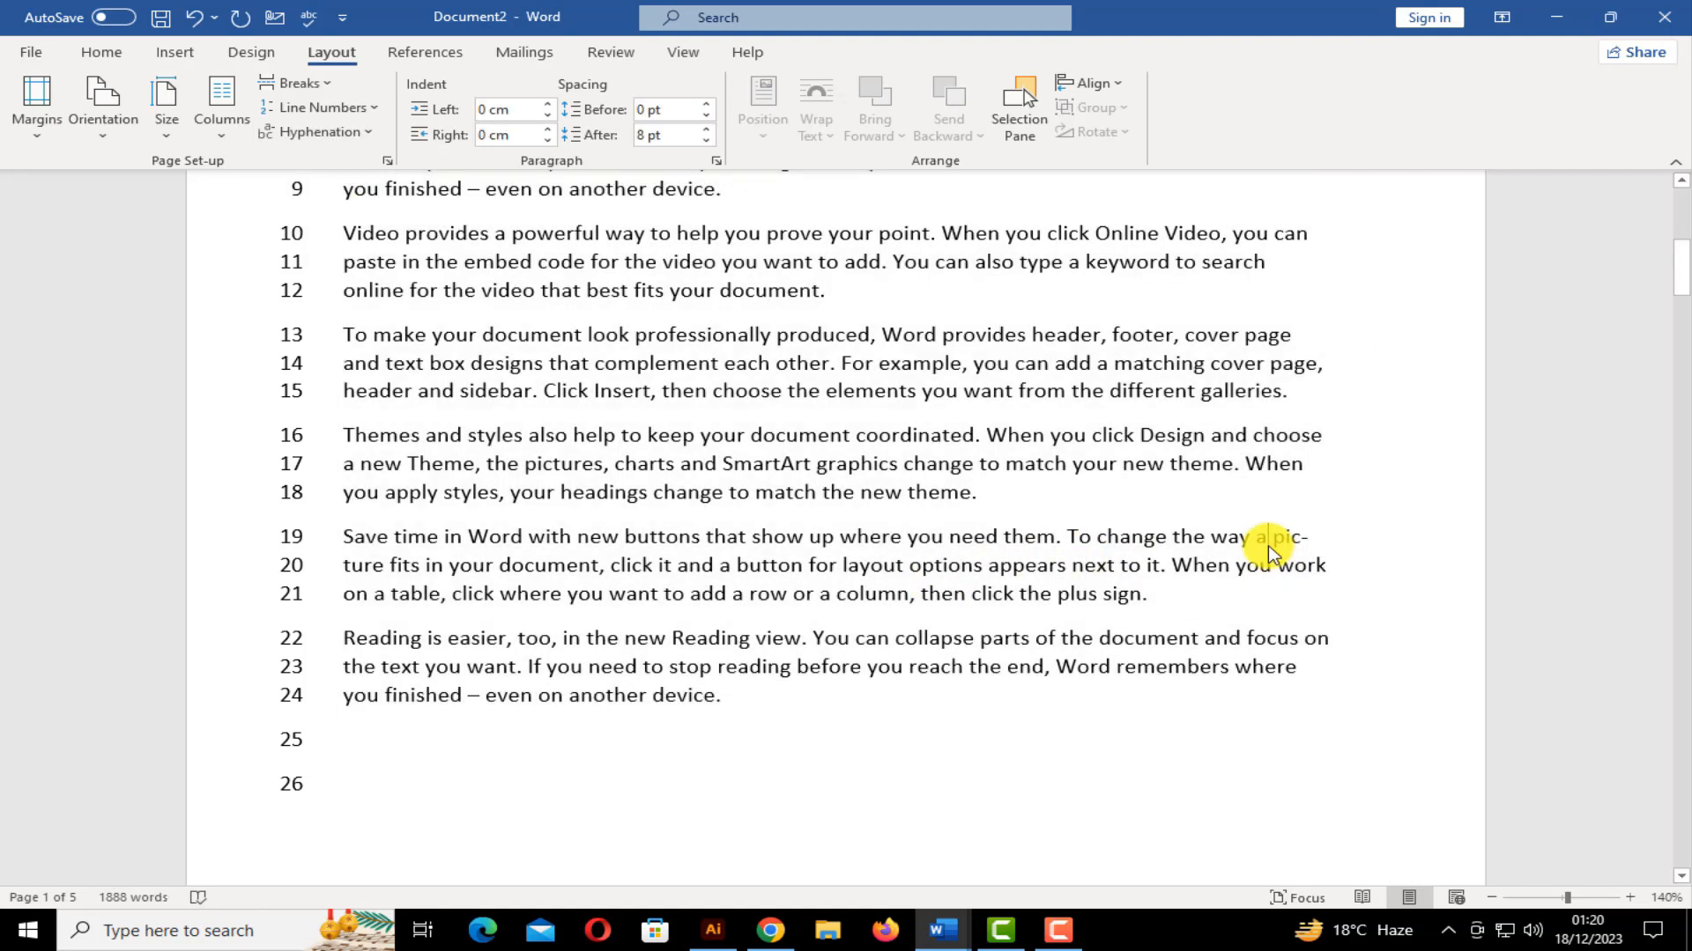
double_click(363, 565)
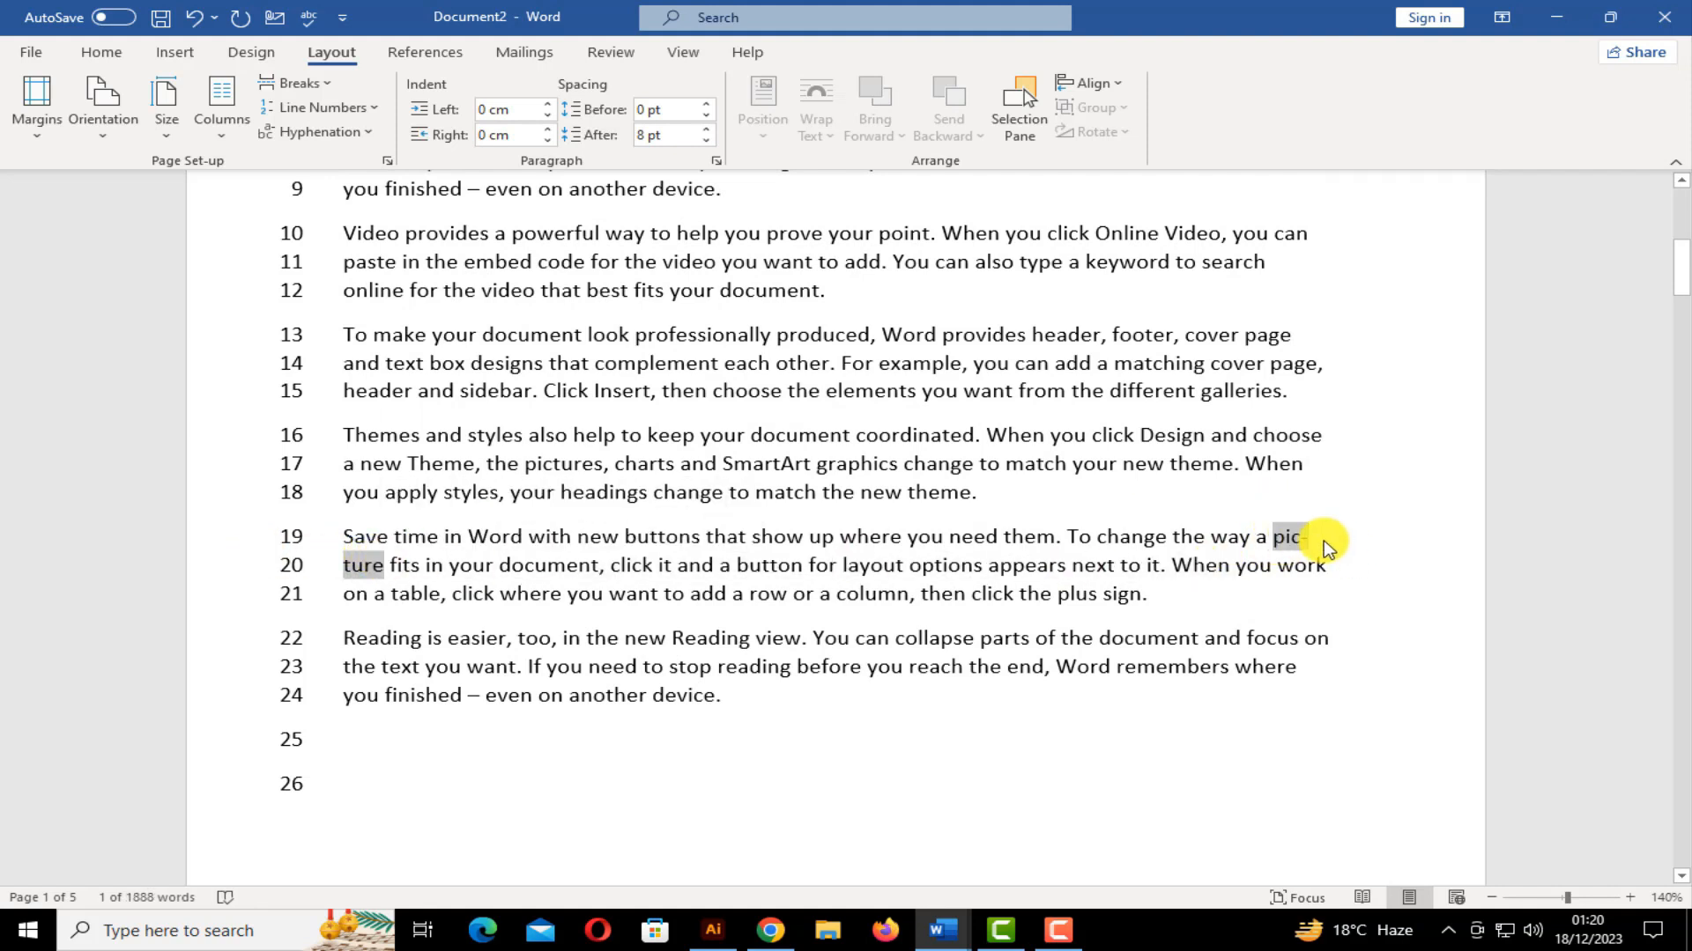
Review the hyphenation options and accept them as they are
click(351, 566)
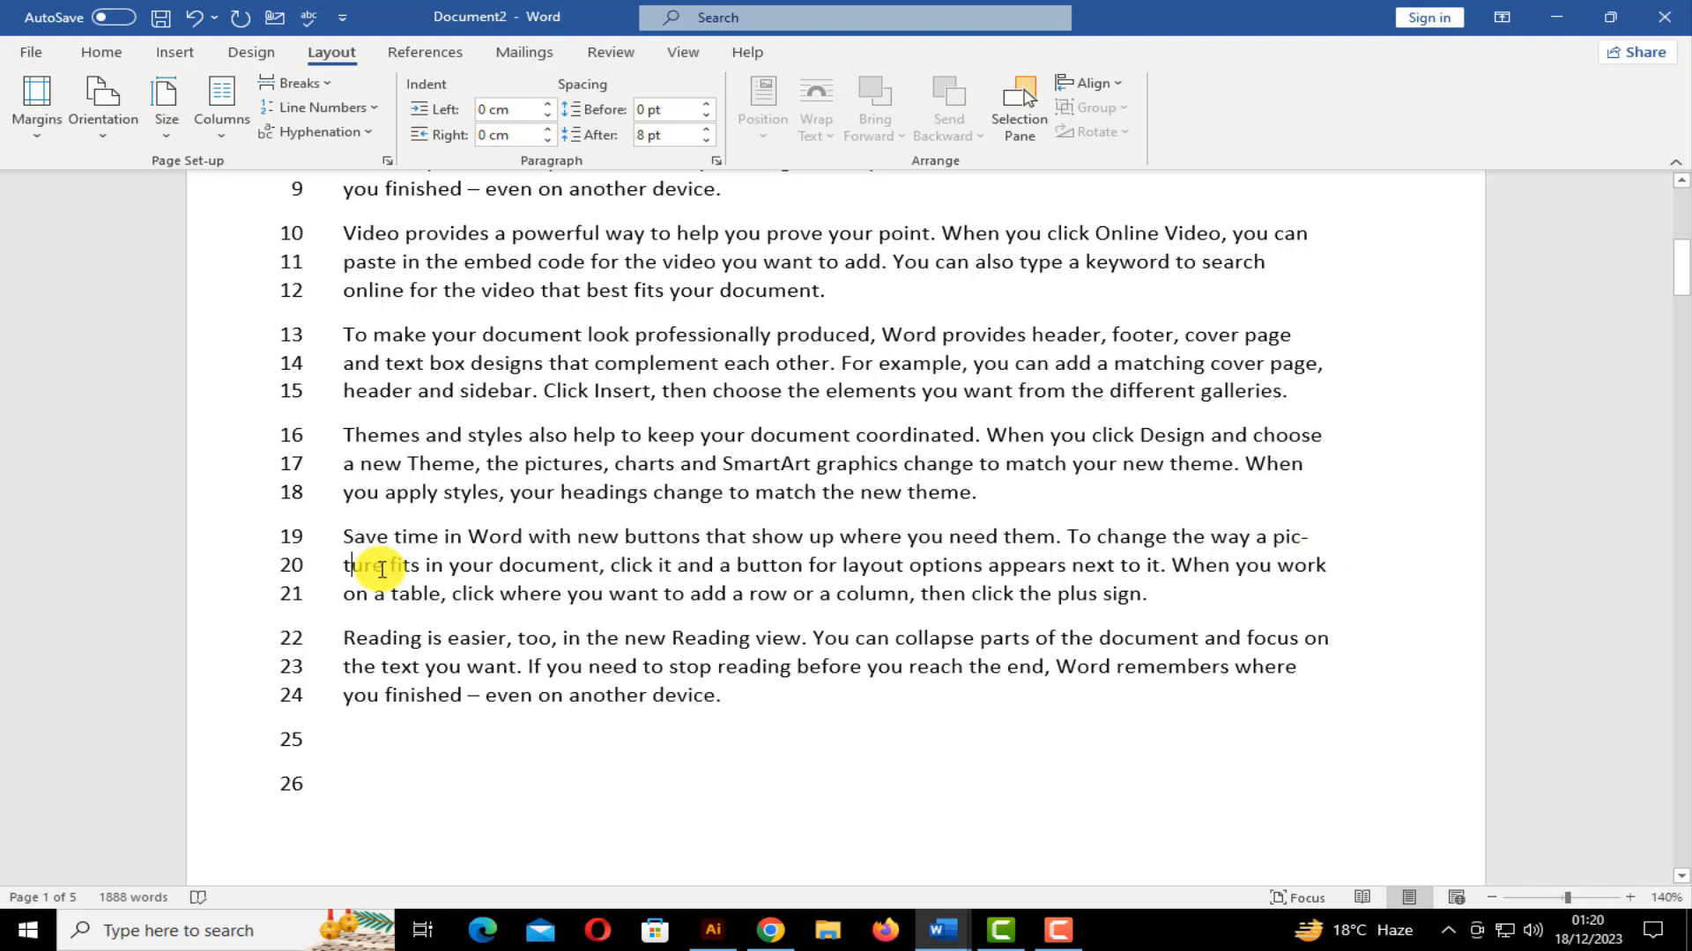
click(343, 134)
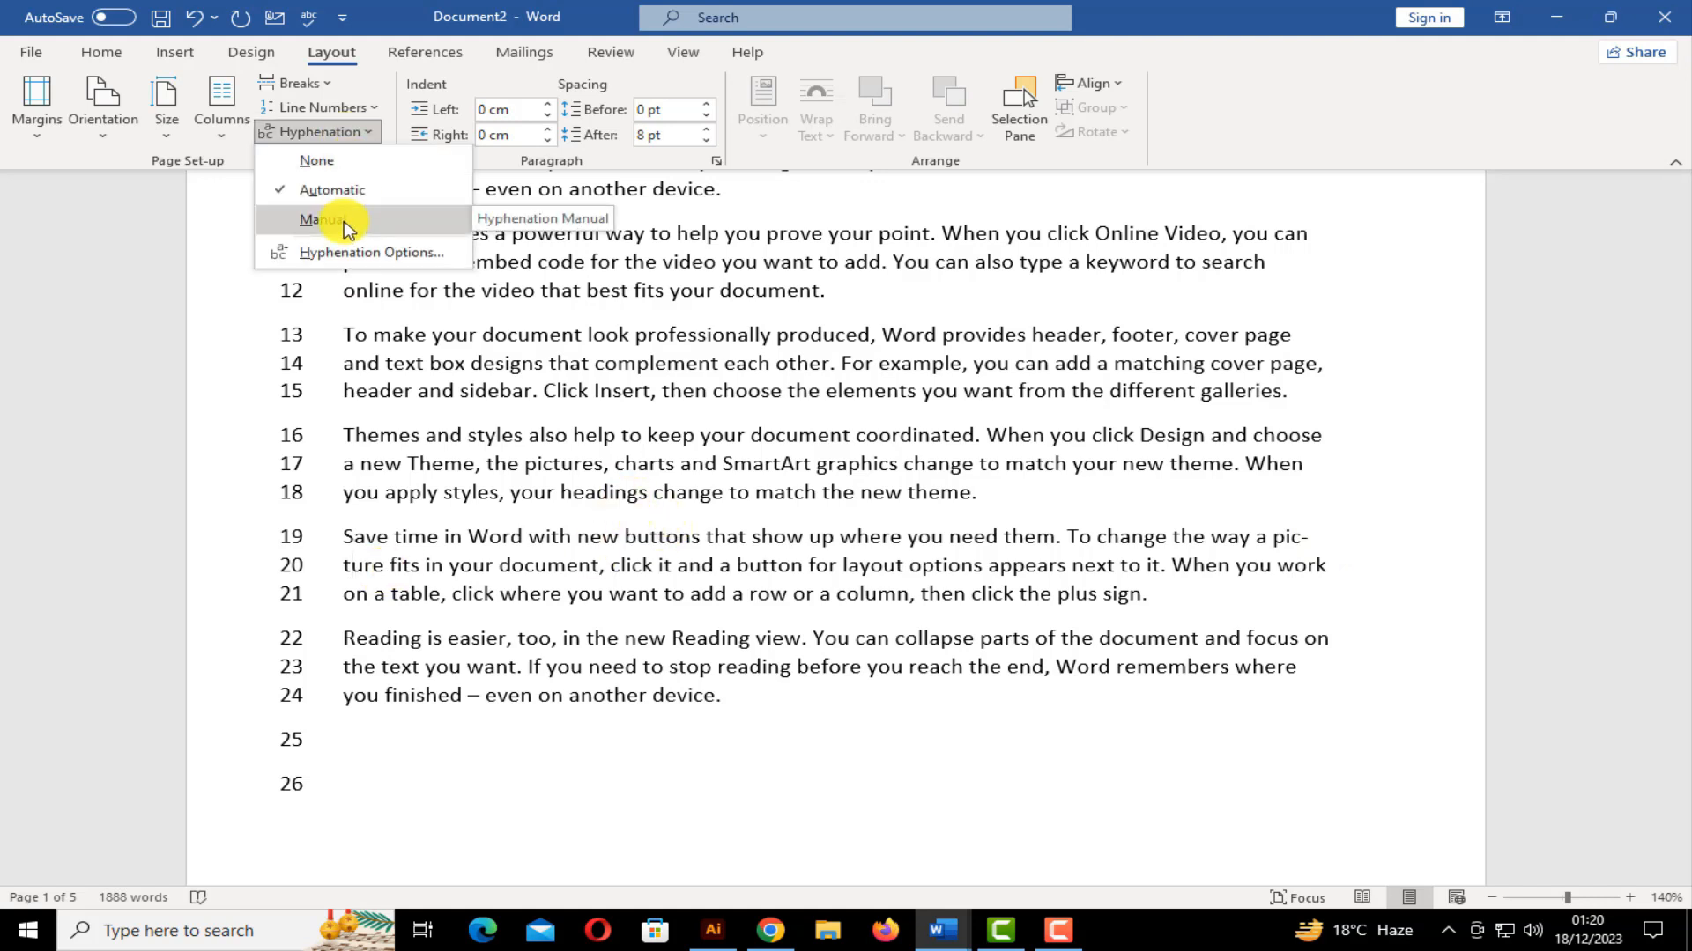
click(342, 253)
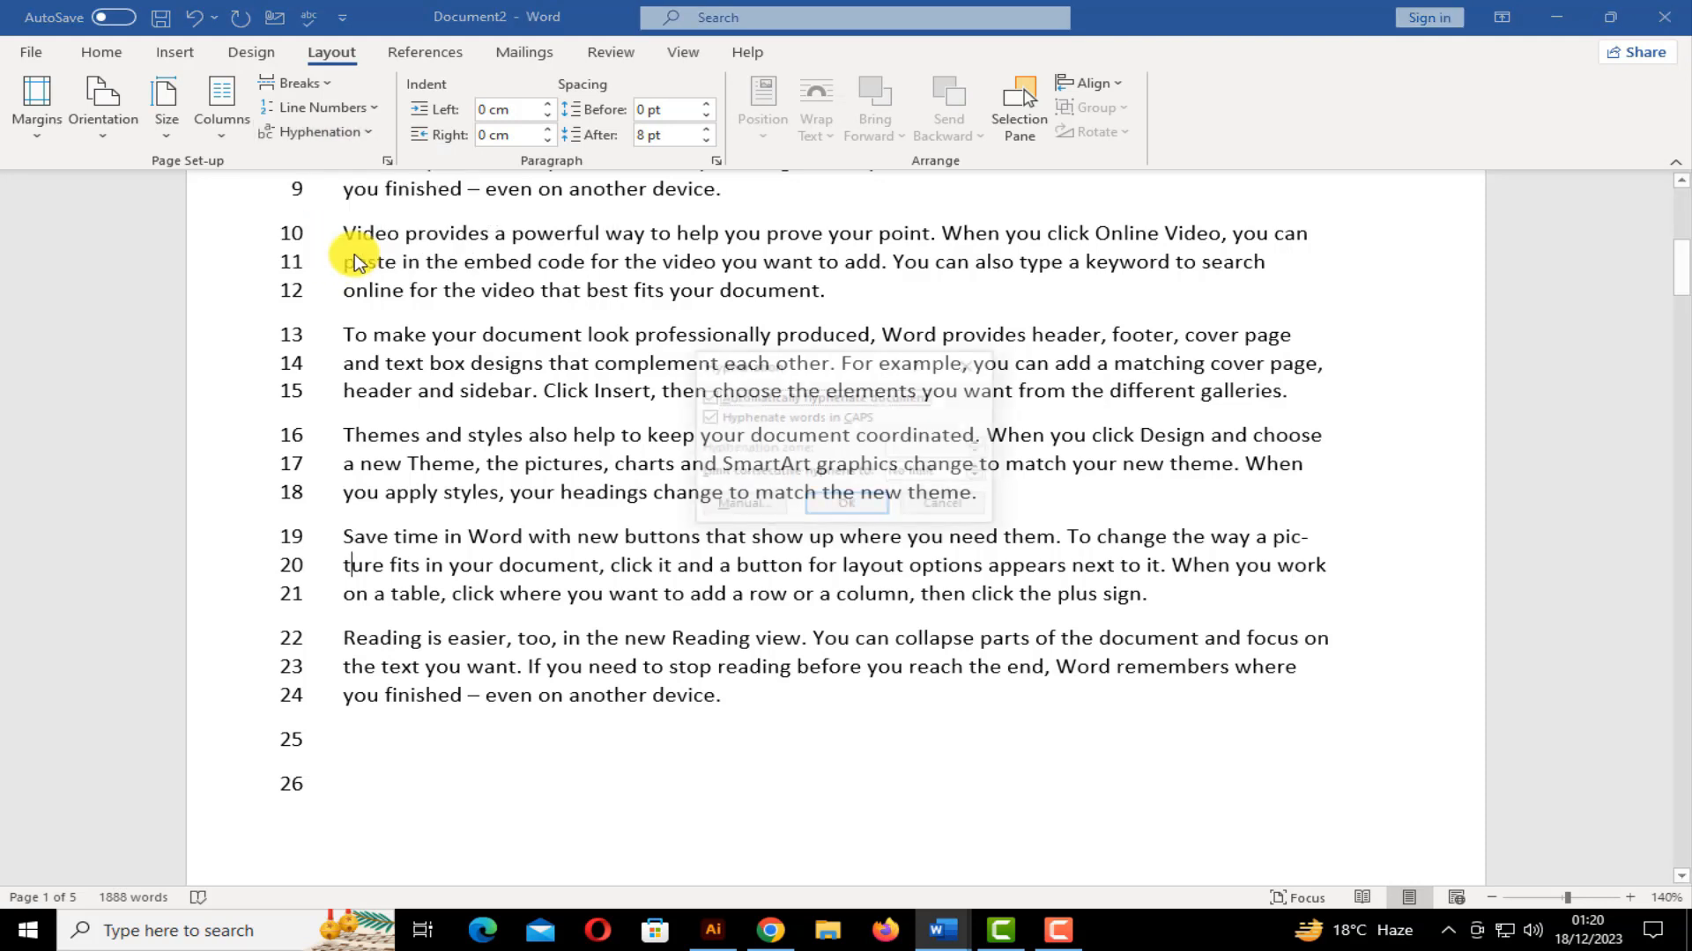
click(865, 507)
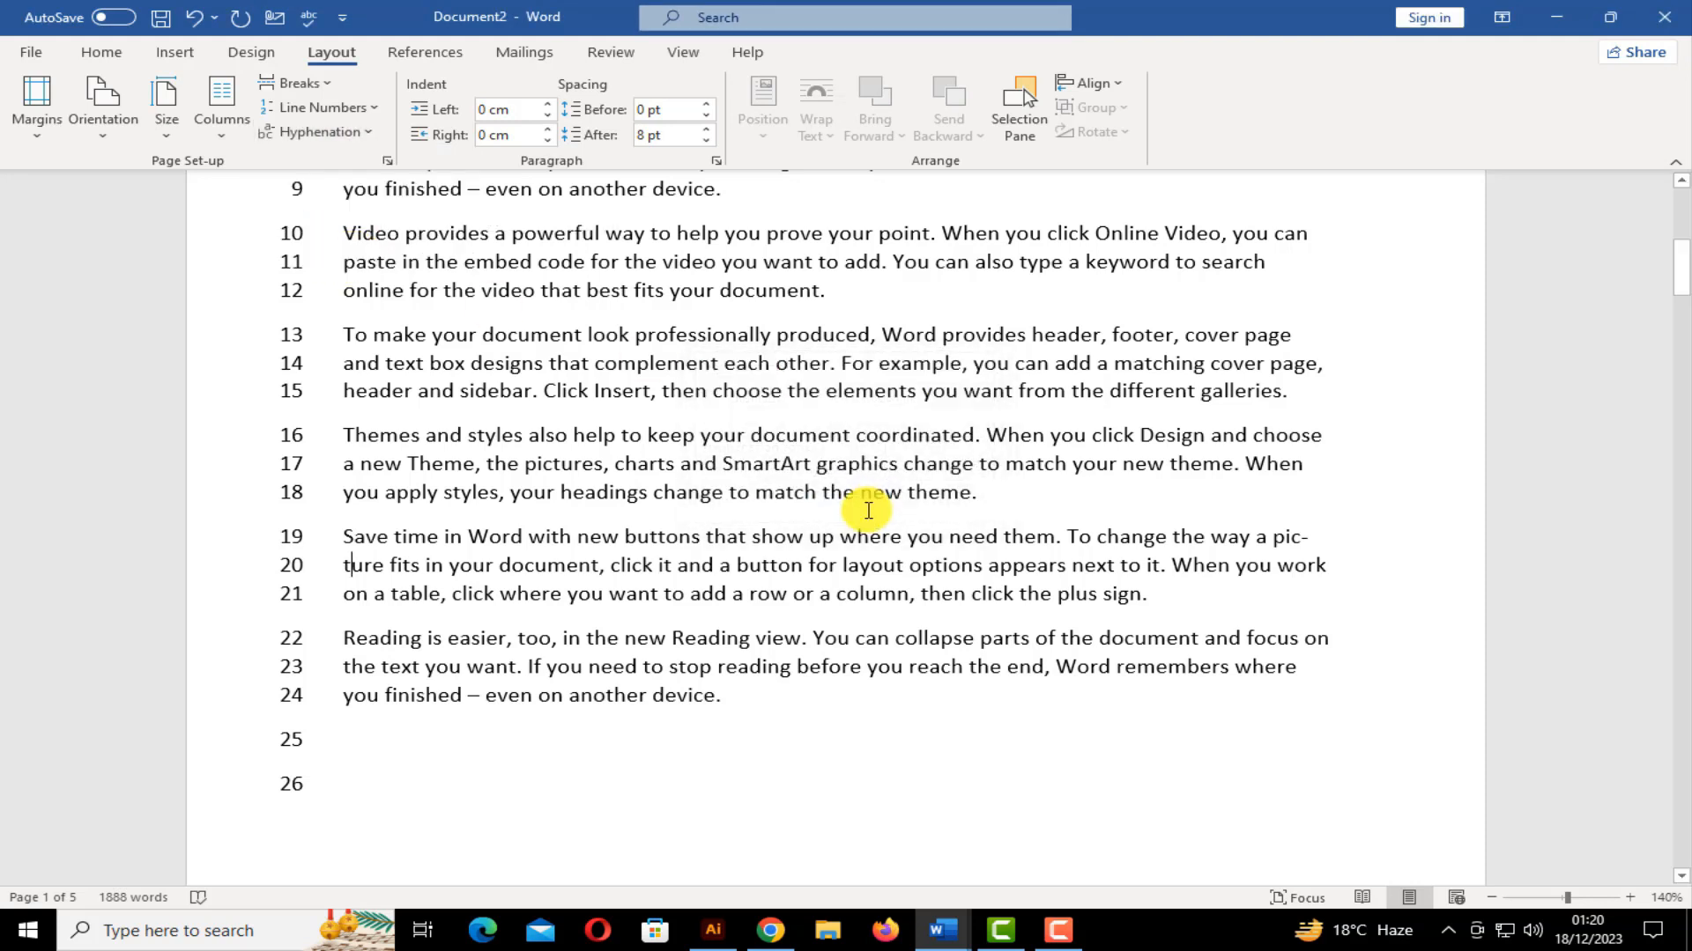
click(750, 434)
shift+click(1012, 461)
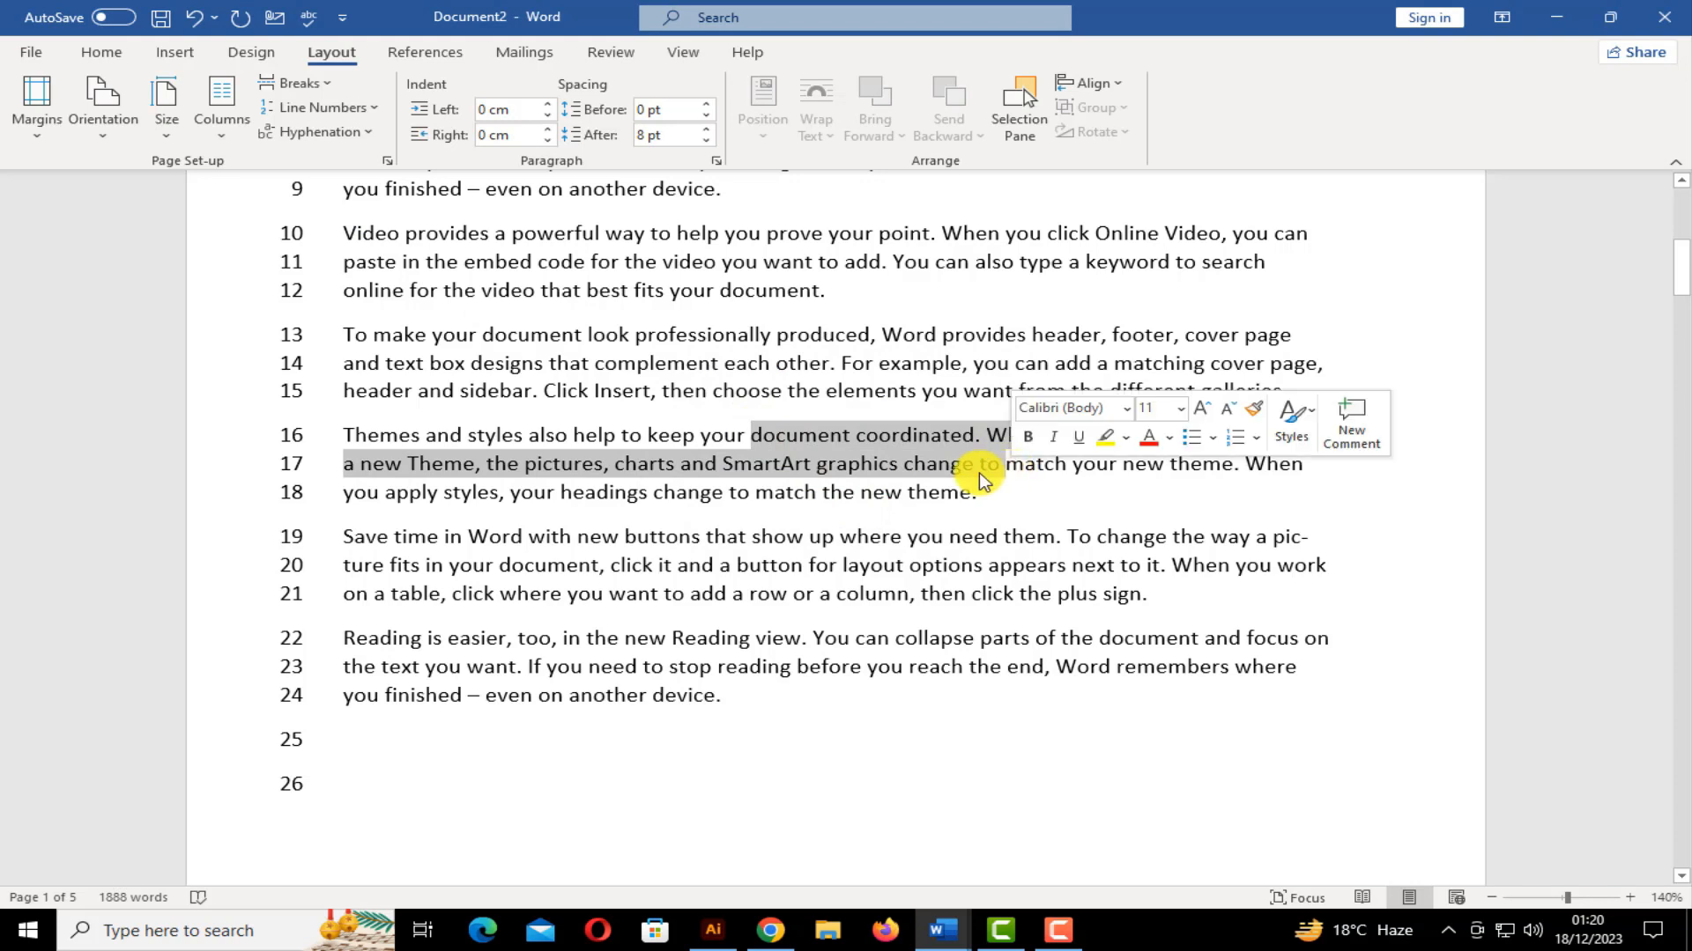
double_click(881, 434)
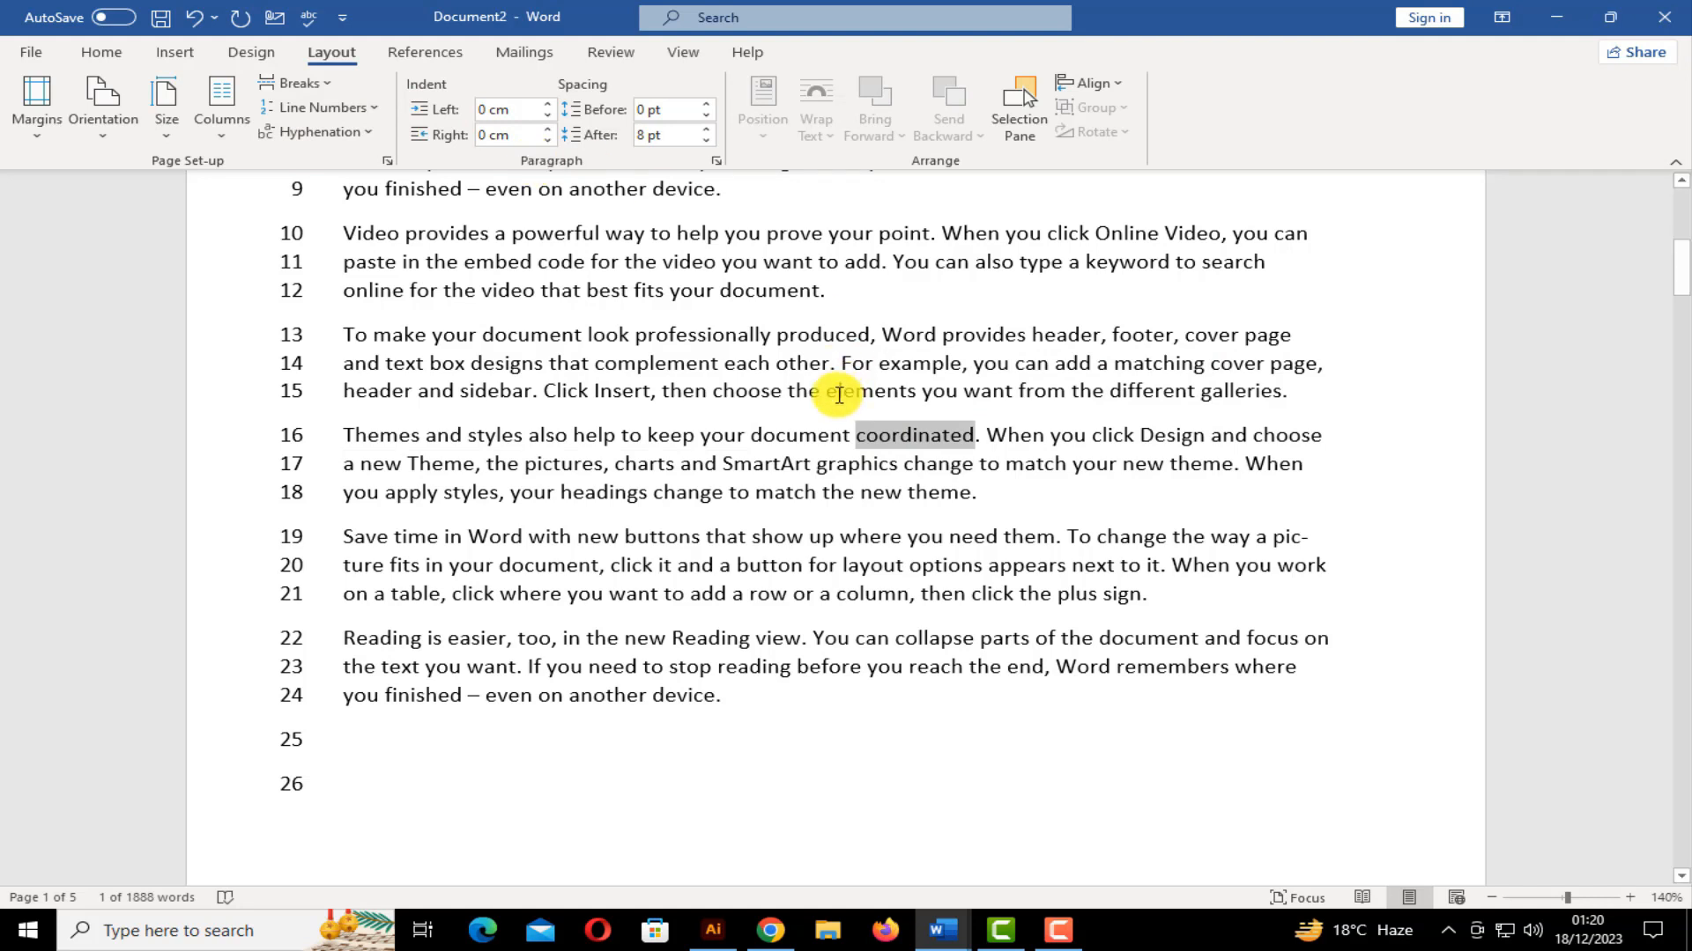
scroll(793, 370, up, 3)
drag(828, 500, 677, 443)
drag(564, 385, 344, 269)
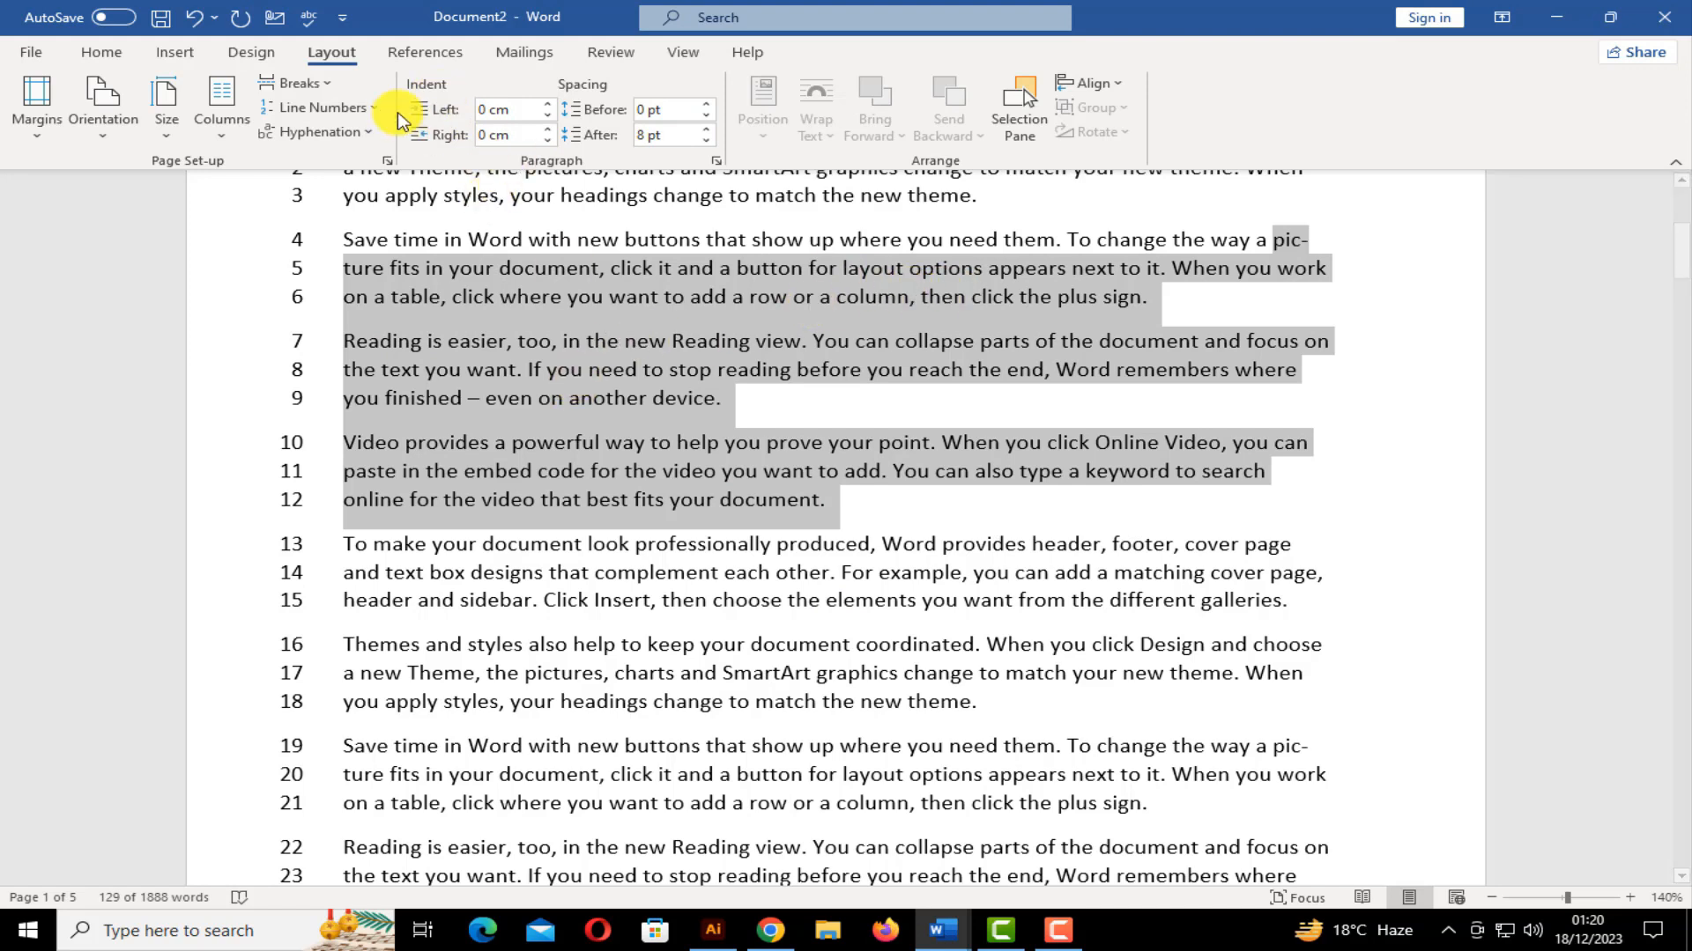
Set the left indent of the first "Save time in Word" paragraph on page 1 to 1.3 cm
click(964, 341)
drag(1150, 302, 368, 260)
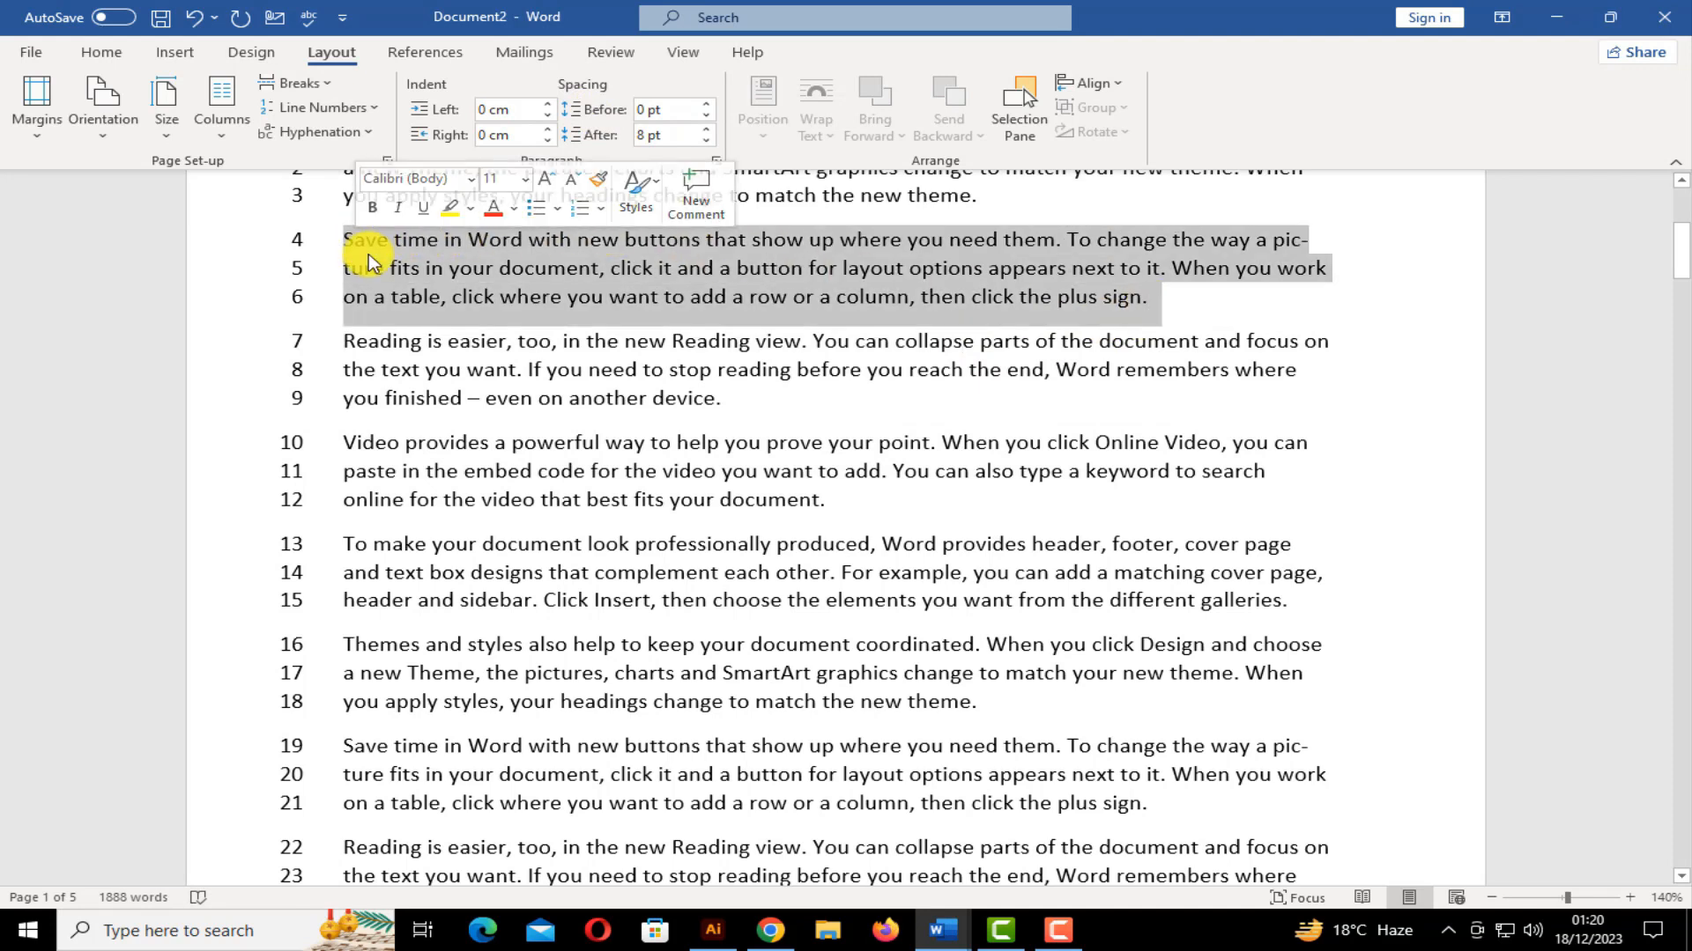
click(547, 104)
click(547, 104)
click(547, 104)
click(547, 104)
click(548, 104)
click(547, 104)
click(547, 104)
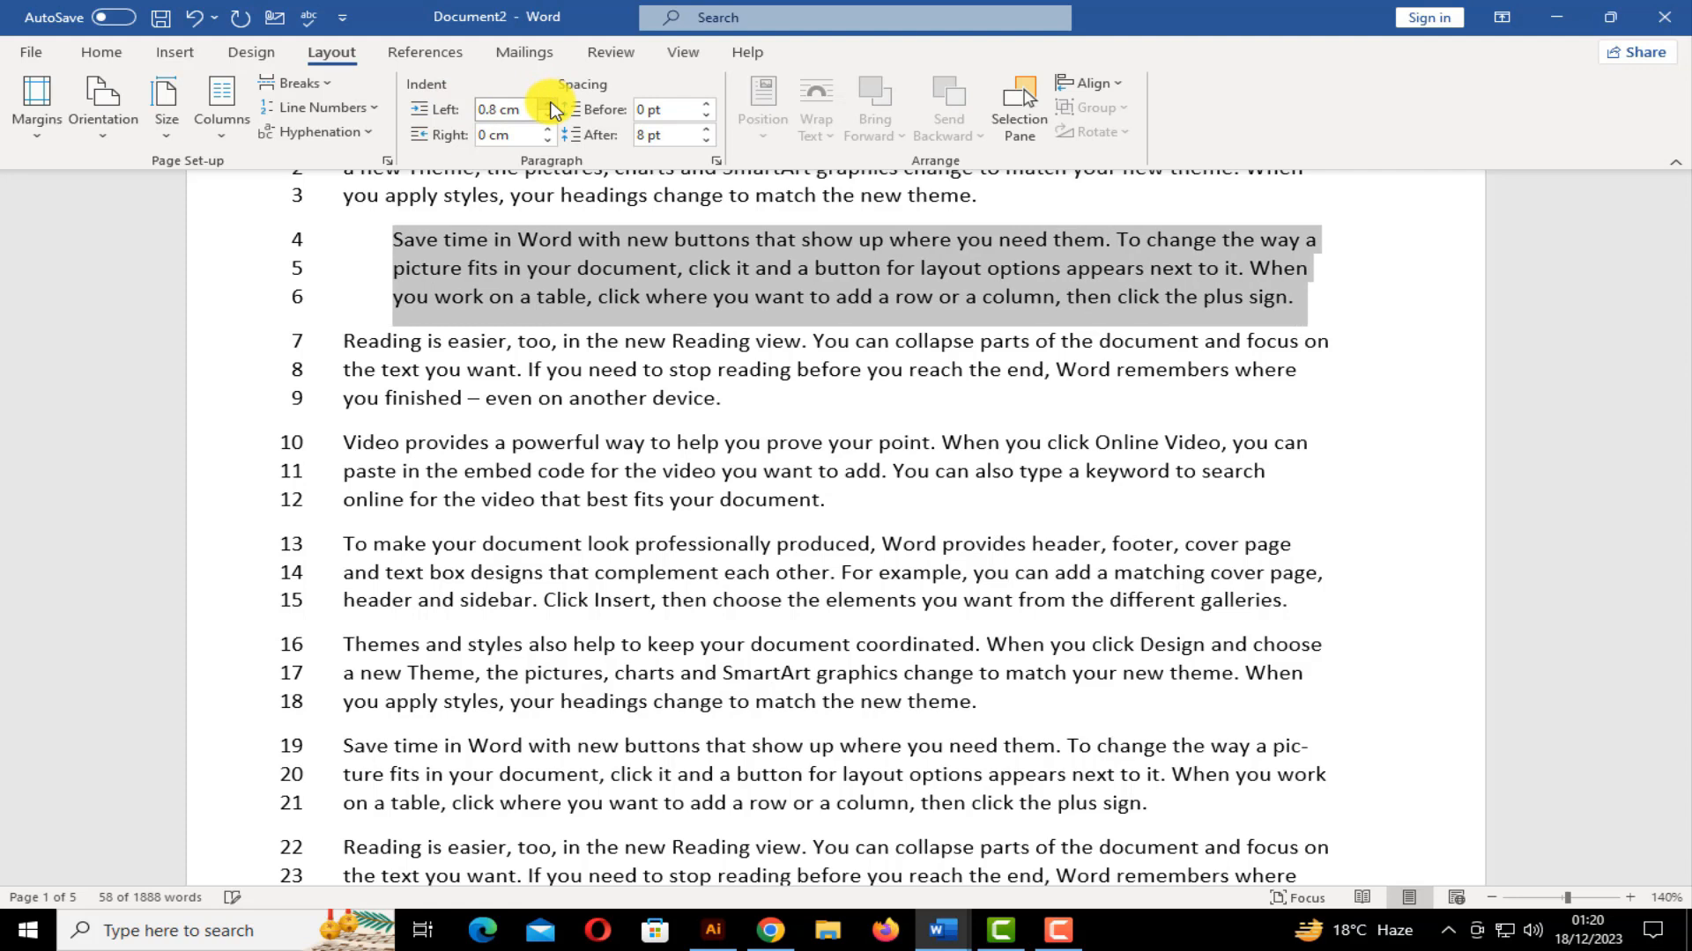
click(547, 104)
click(547, 104)
click(548, 103)
click(548, 103)
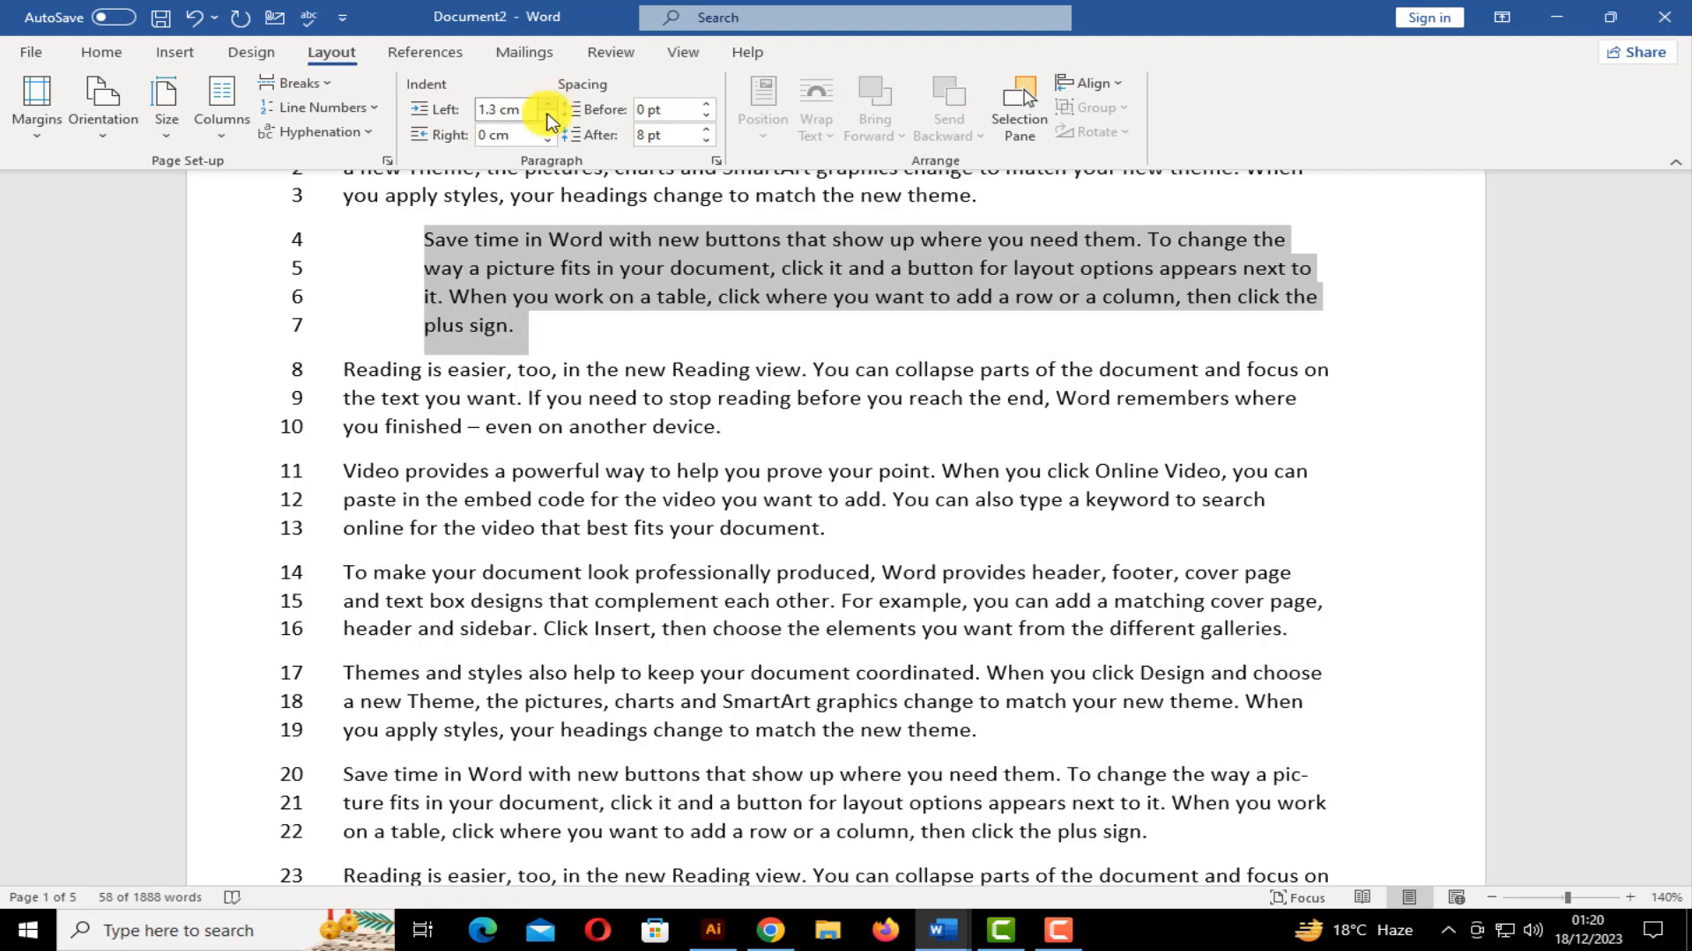
Set the right indent of the selected "Save time in Word" paragraph to 1 cm
click(547, 140)
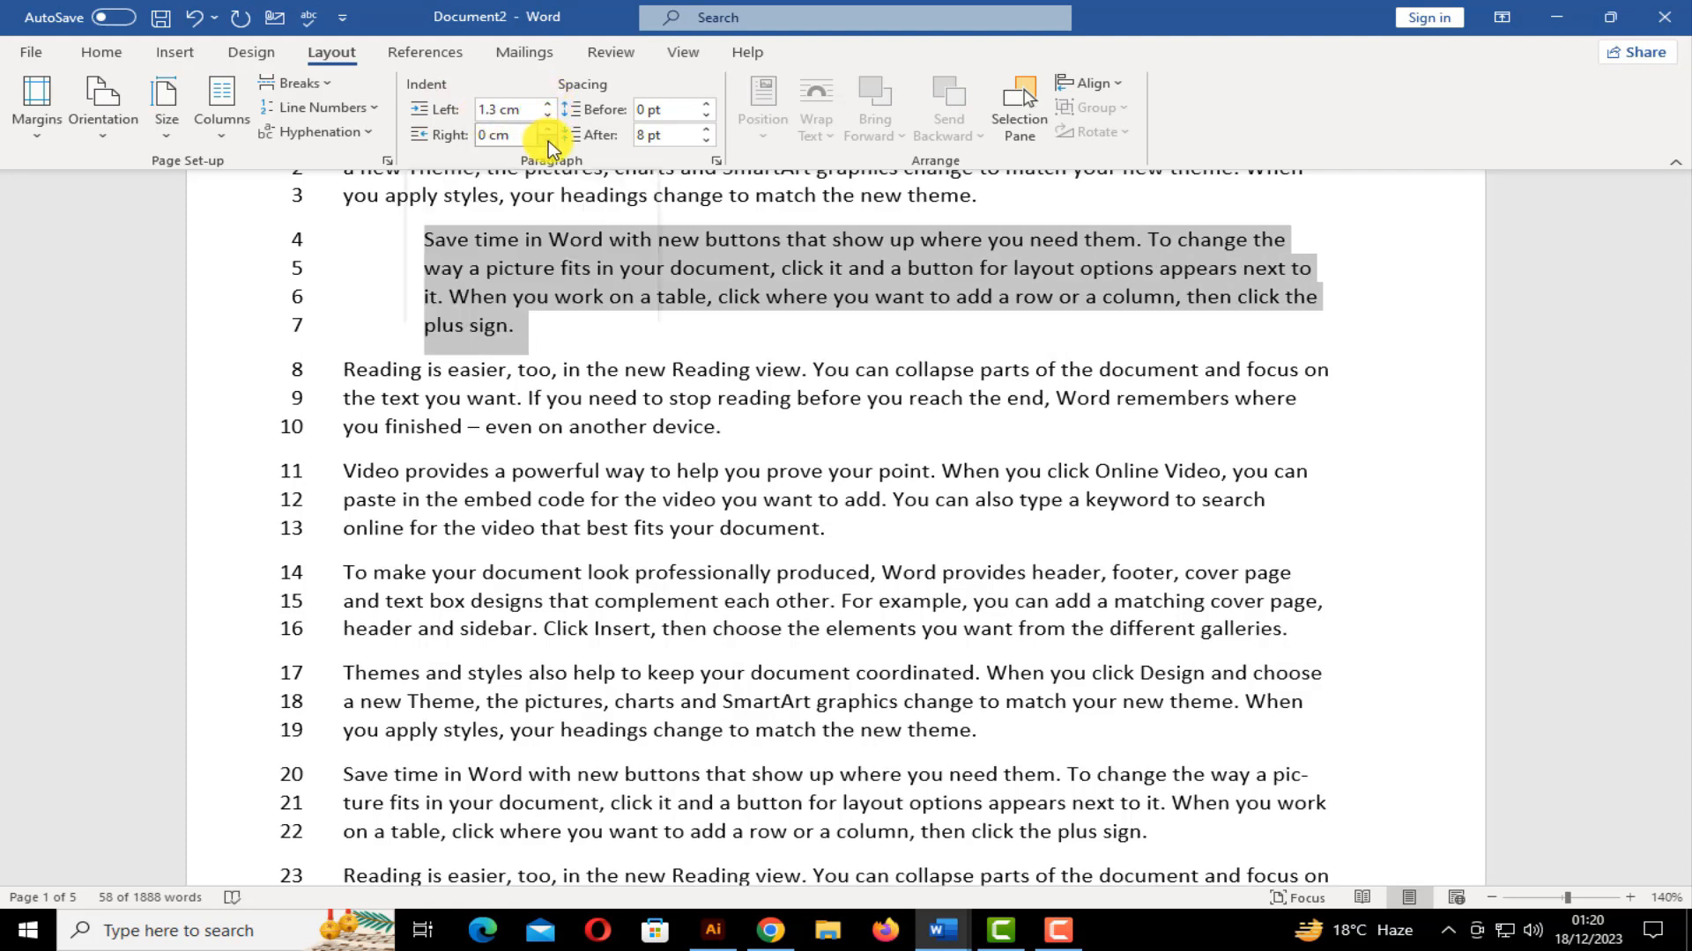
click(547, 140)
click(547, 140)
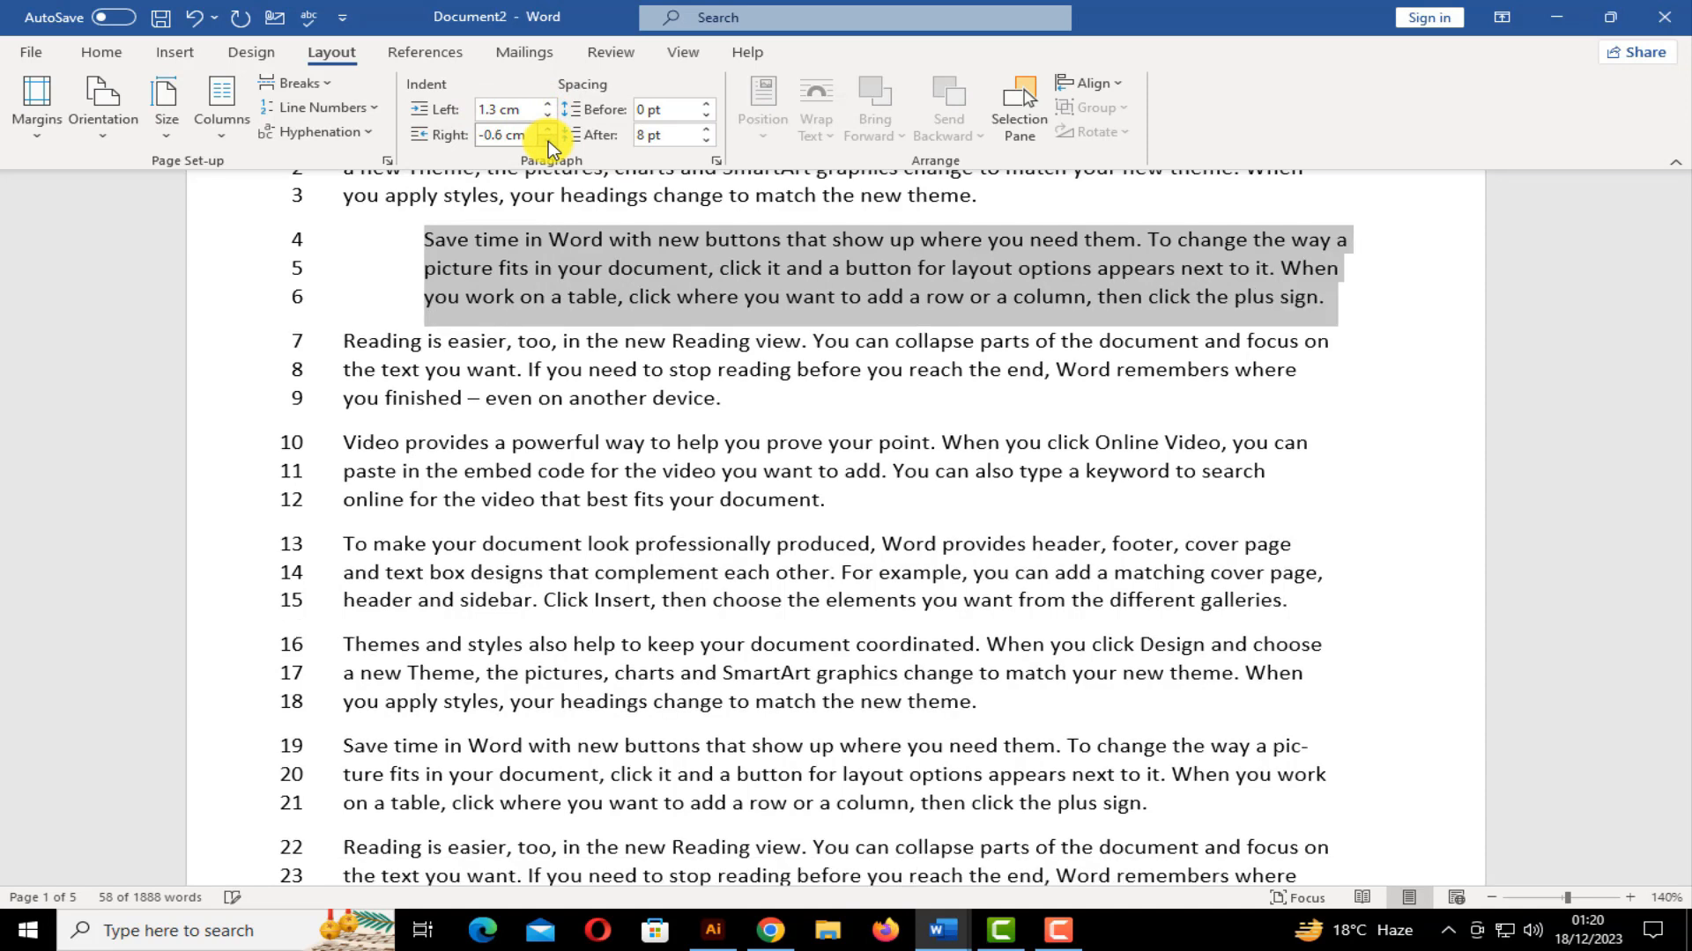
click(549, 129)
click(549, 128)
click(549, 129)
click(549, 129)
click(549, 129)
click(548, 129)
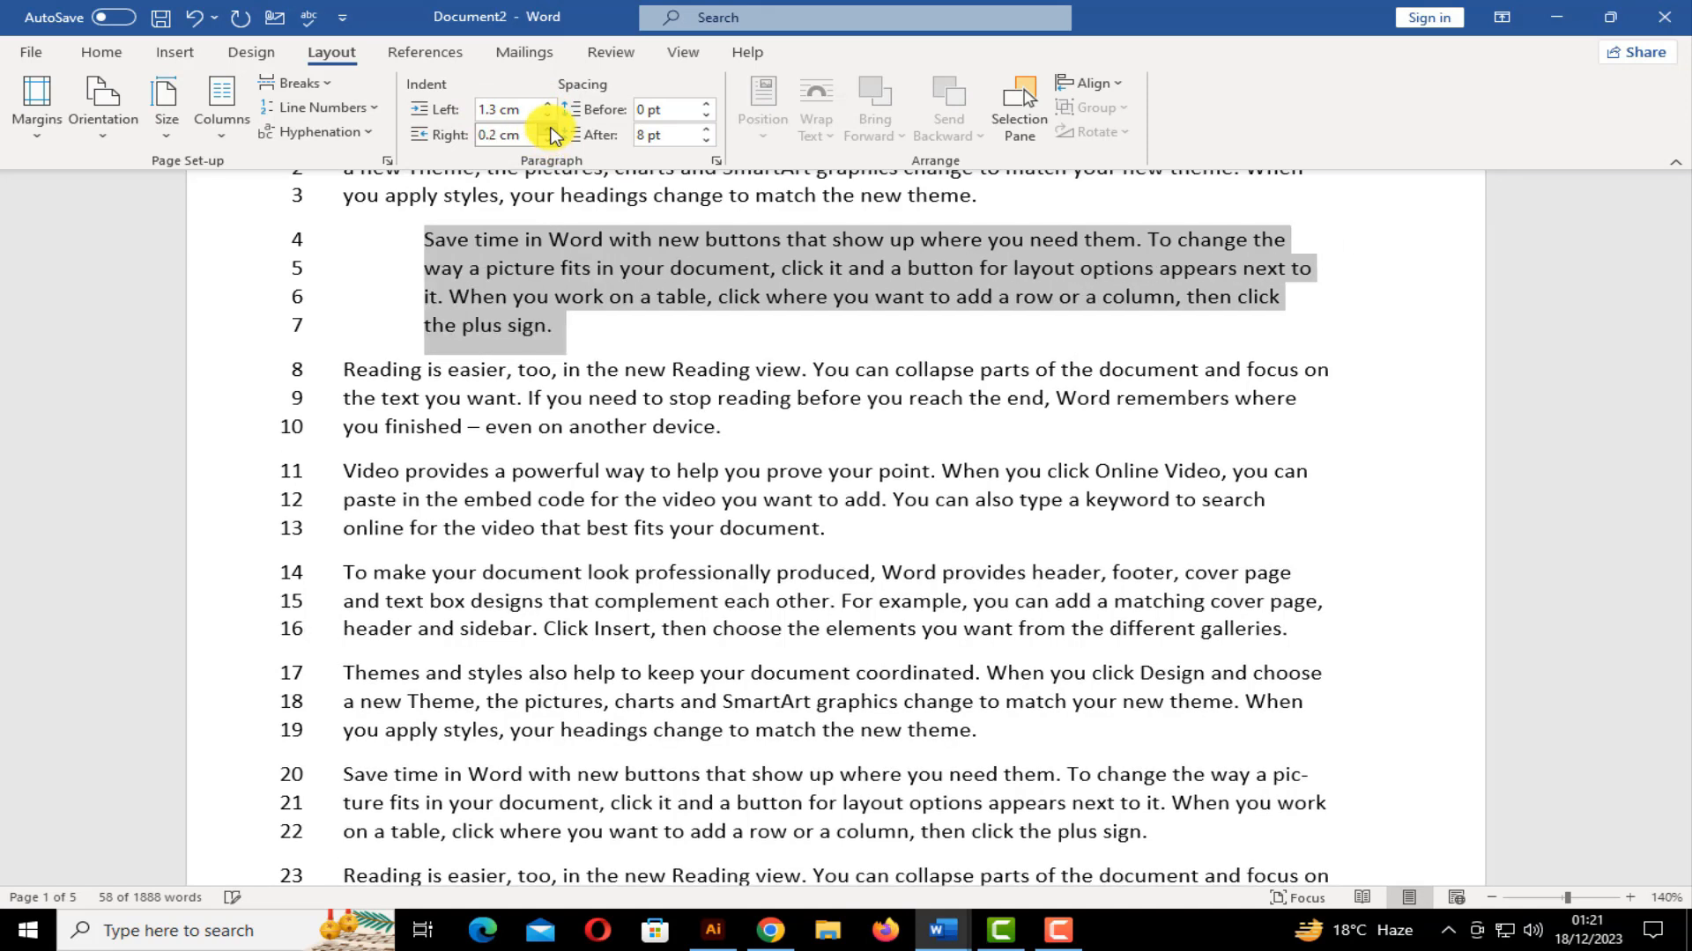
click(549, 129)
click(549, 129)
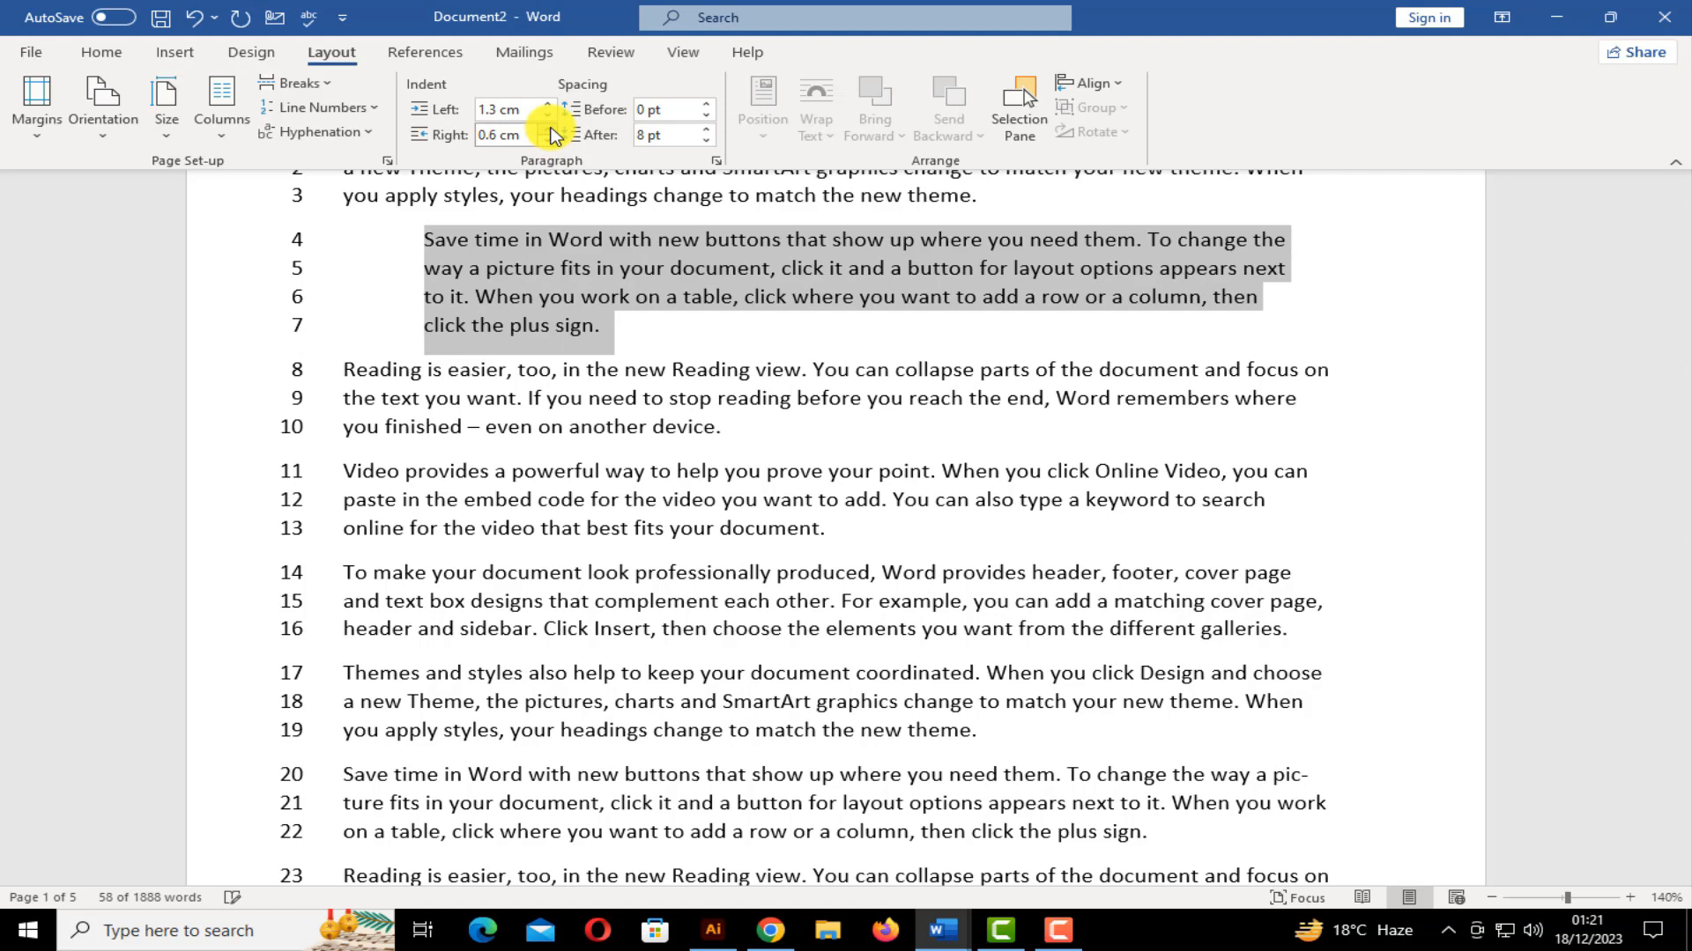
click(547, 129)
click(547, 129)
click(547, 128)
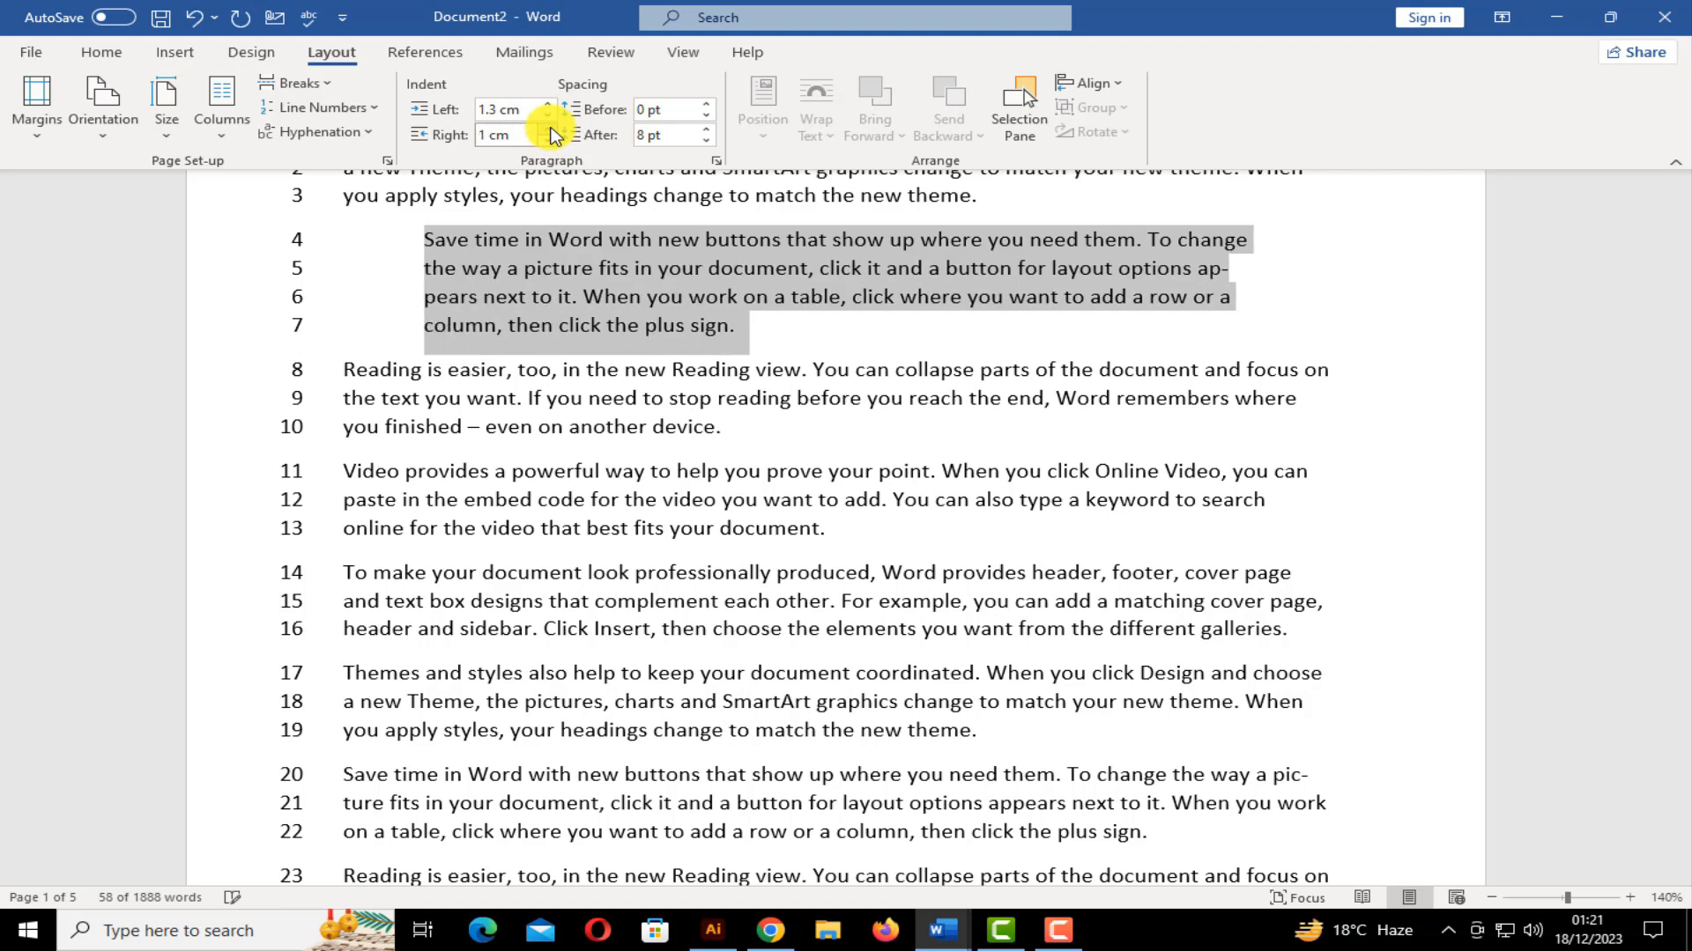
Increase the spacing before the selected "Save time in Word" paragraph to 60 pt
click(711, 104)
click(711, 103)
click(711, 104)
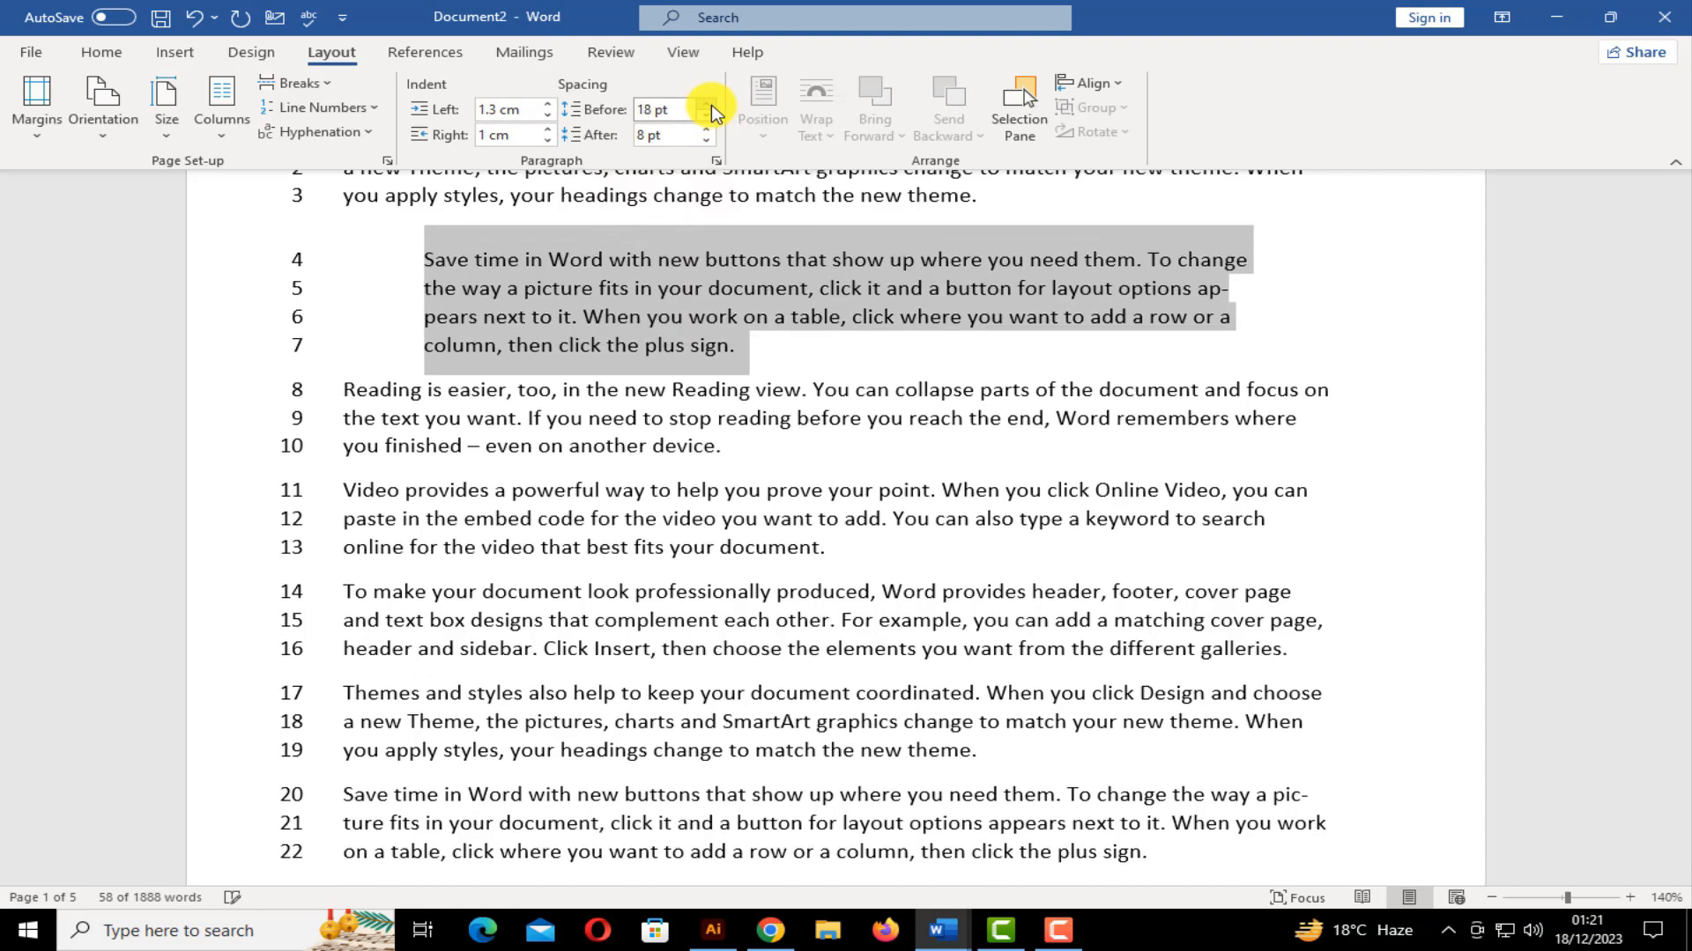
click(711, 104)
click(711, 104)
click(711, 104)
click(711, 104)
click(711, 104)
click(711, 104)
click(711, 104)
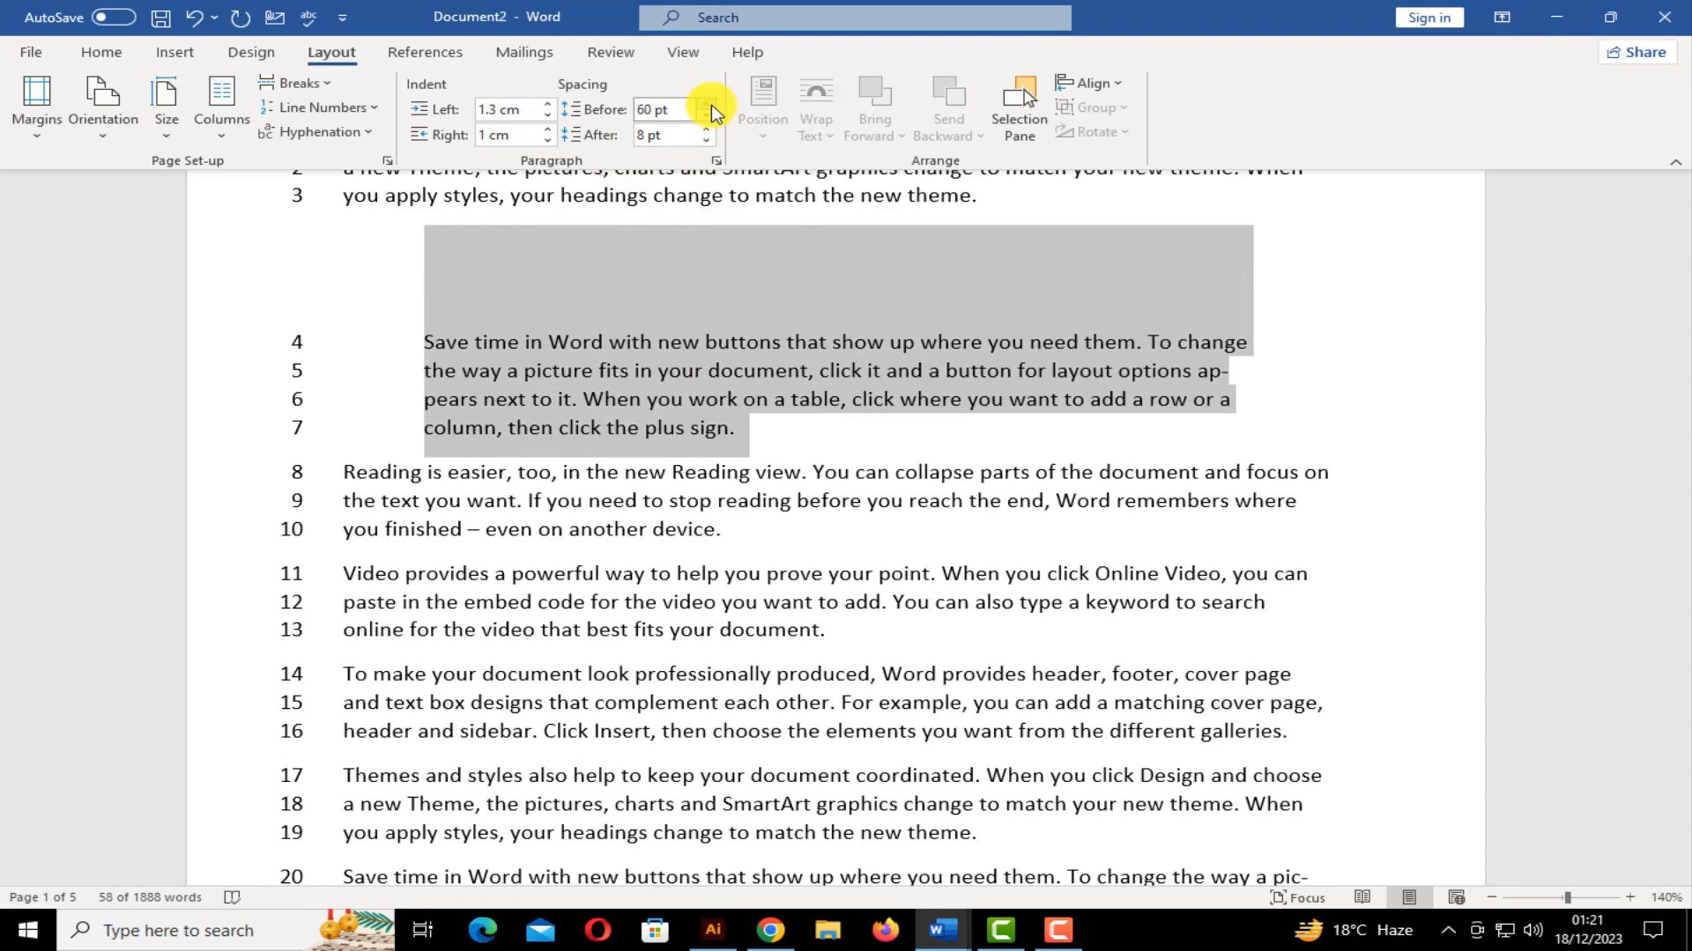
Set the selected paragraph's spacing after to 66 pt and its spacing before to 72 pt
click(704, 139)
click(705, 139)
click(705, 139)
click(706, 128)
click(705, 129)
click(705, 129)
click(705, 129)
click(706, 129)
click(706, 128)
click(705, 129)
click(706, 129)
click(705, 129)
click(706, 128)
click(706, 128)
click(706, 104)
click(705, 104)
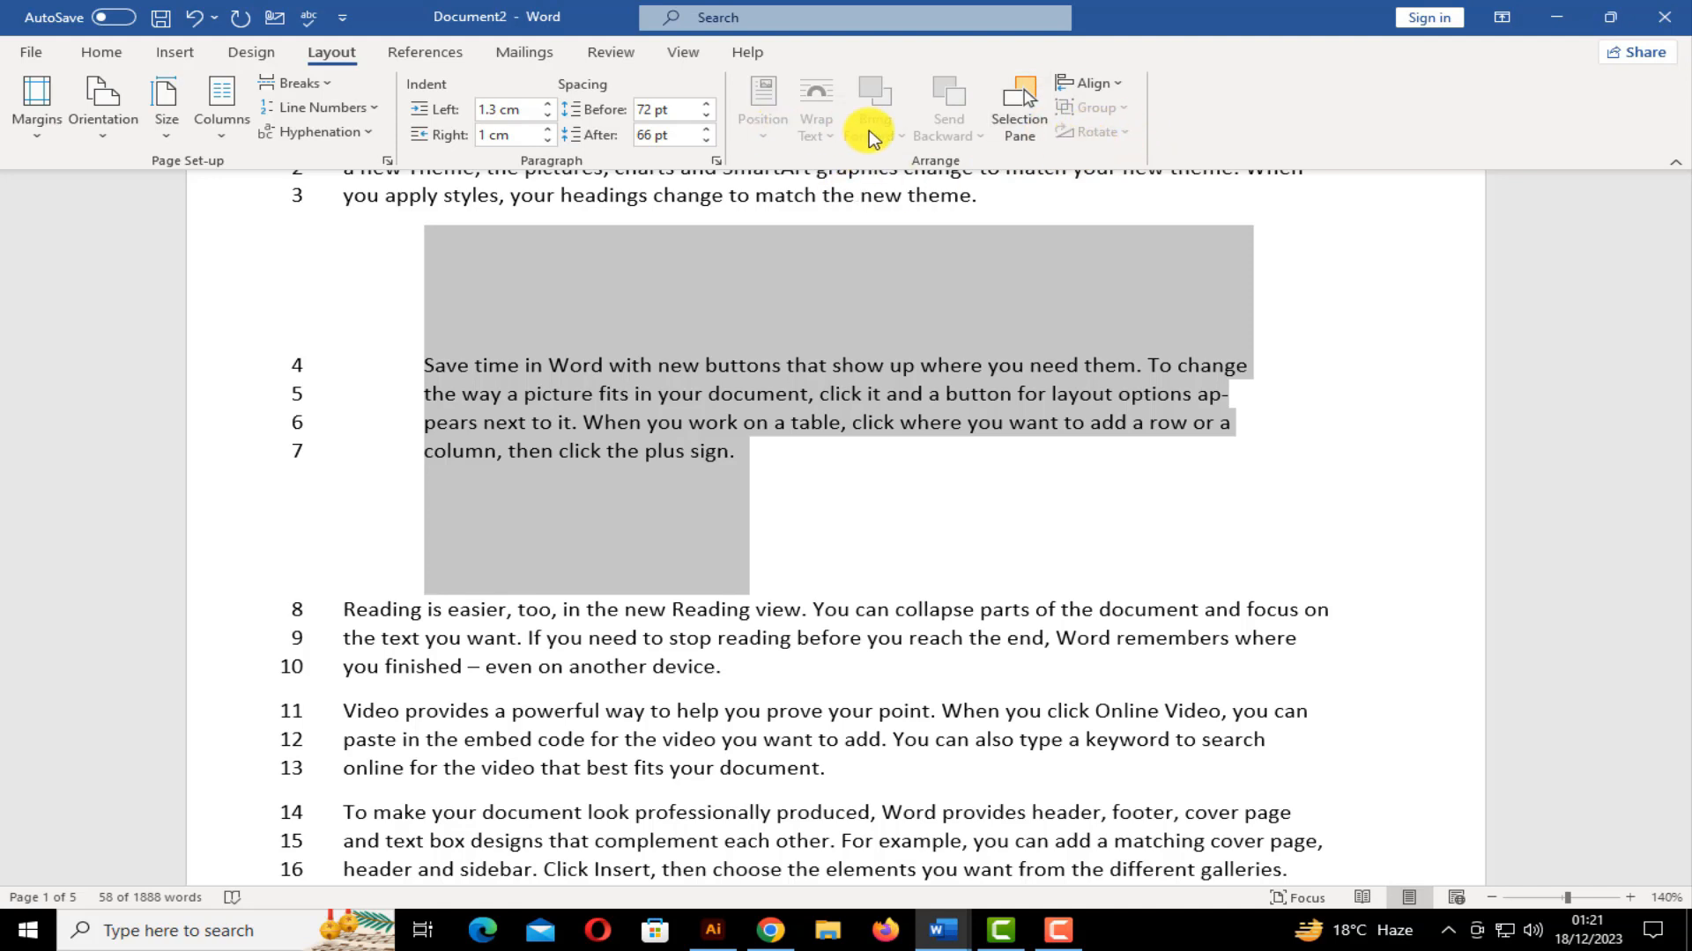
Draw a circle about 5.44 cm wide and 5.44 cm high over the lower text paragraphs on page 1
scroll(853, 464, down, 1)
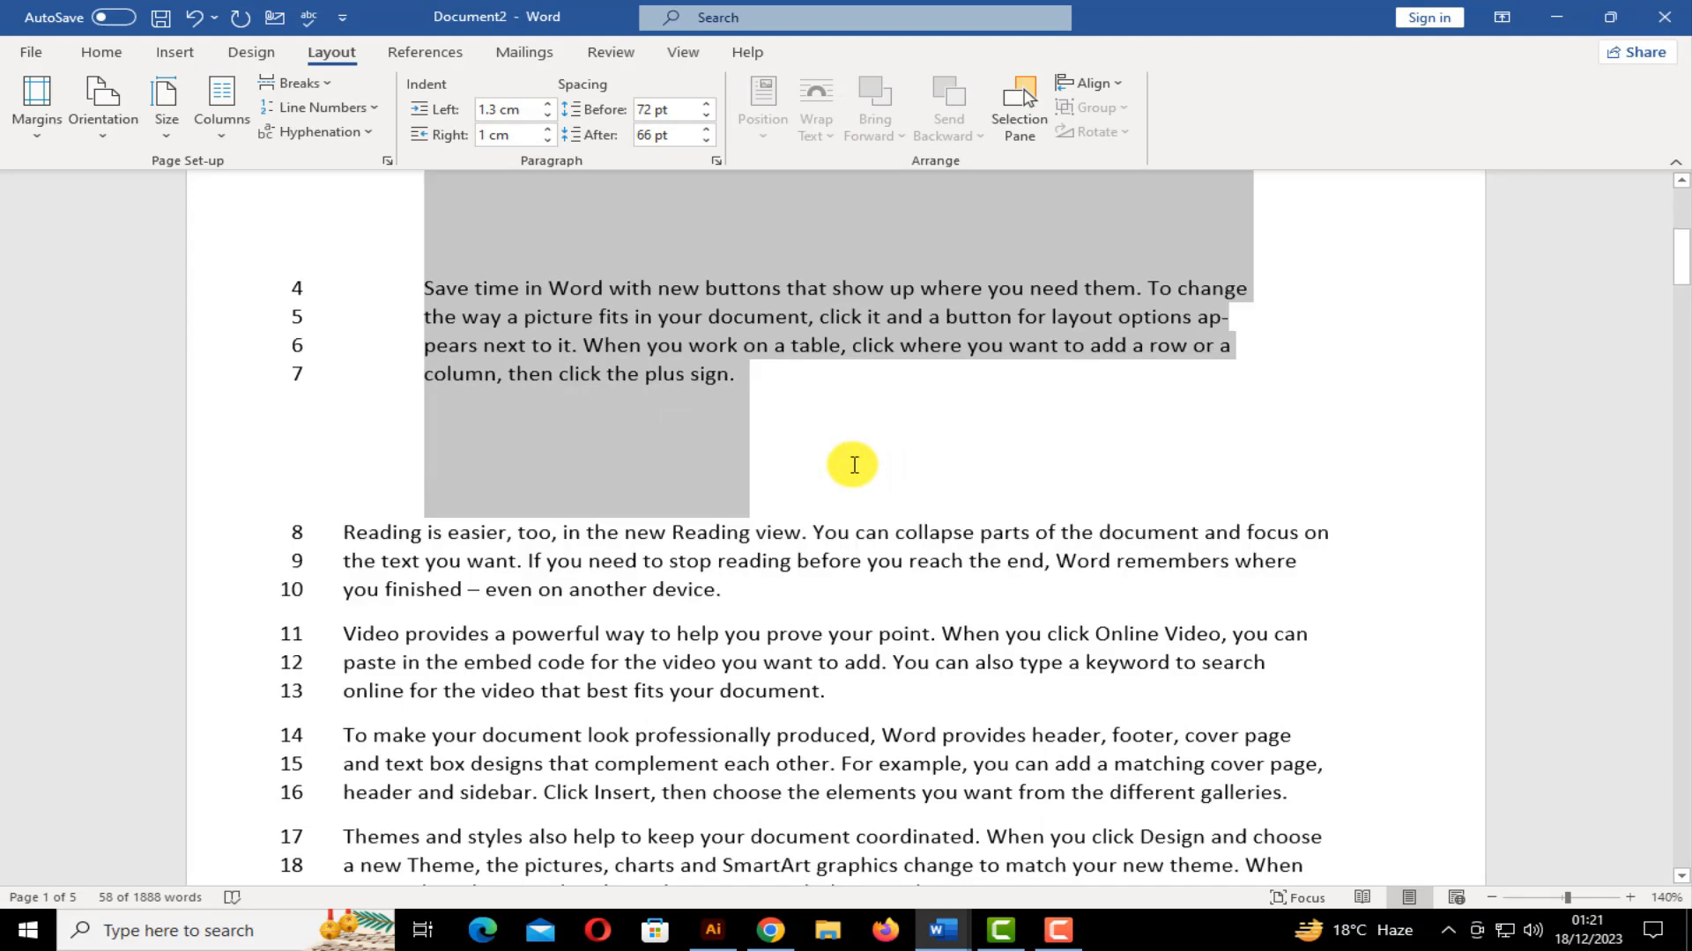
scroll(854, 464, down, 4)
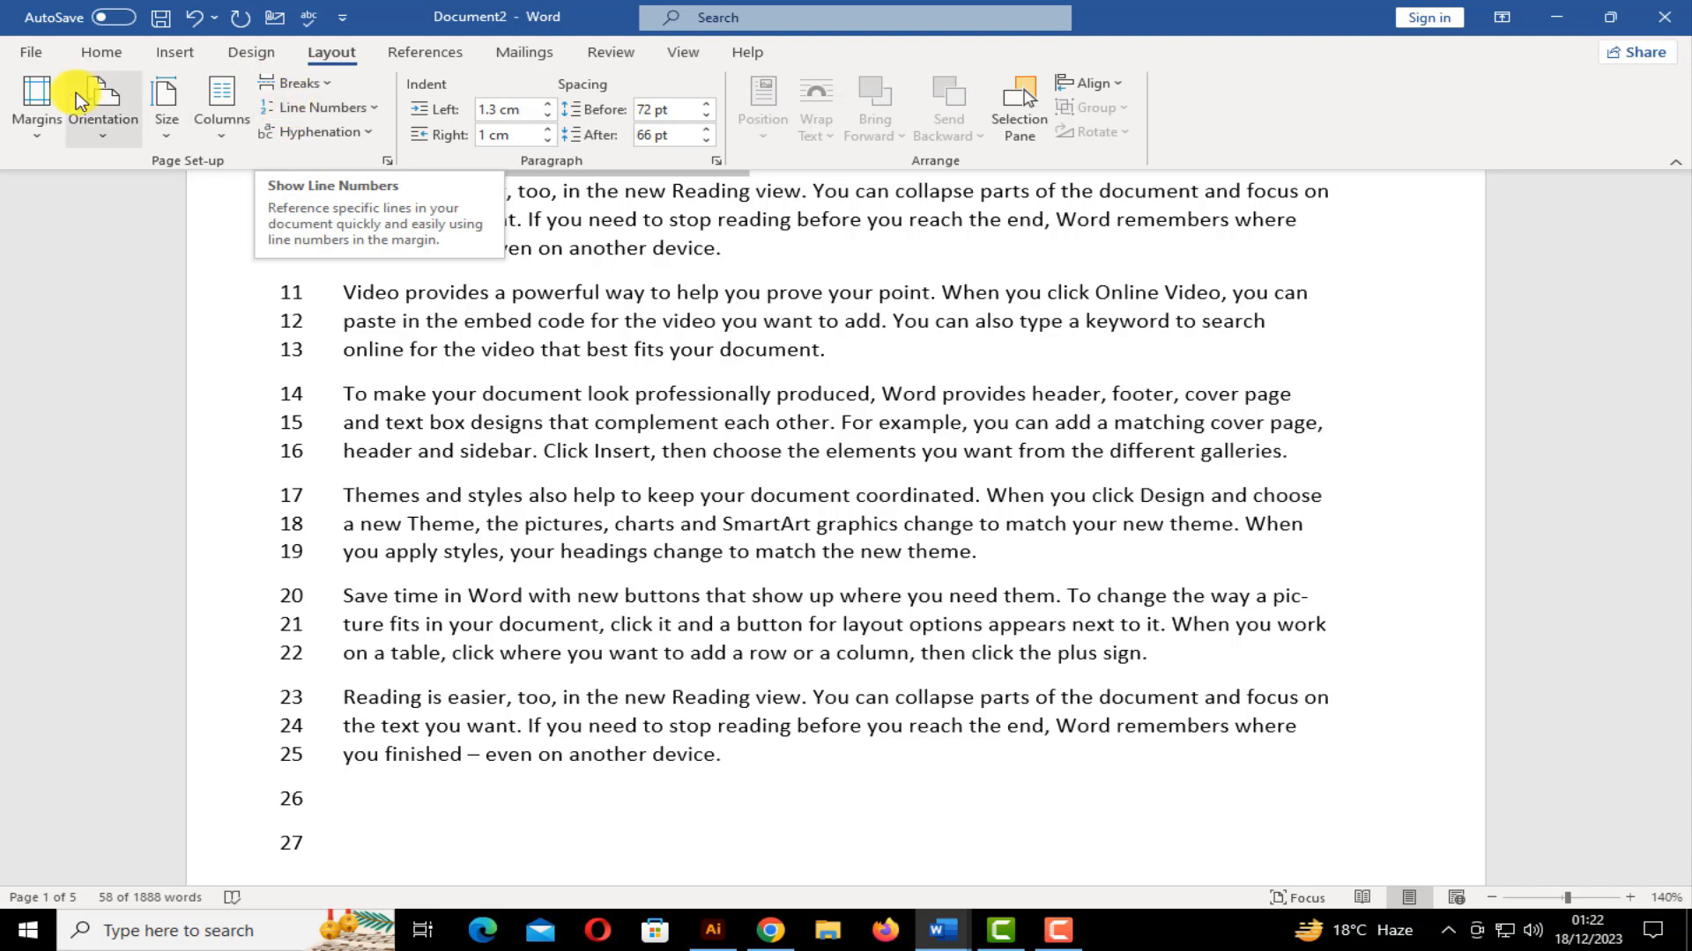
click(96, 58)
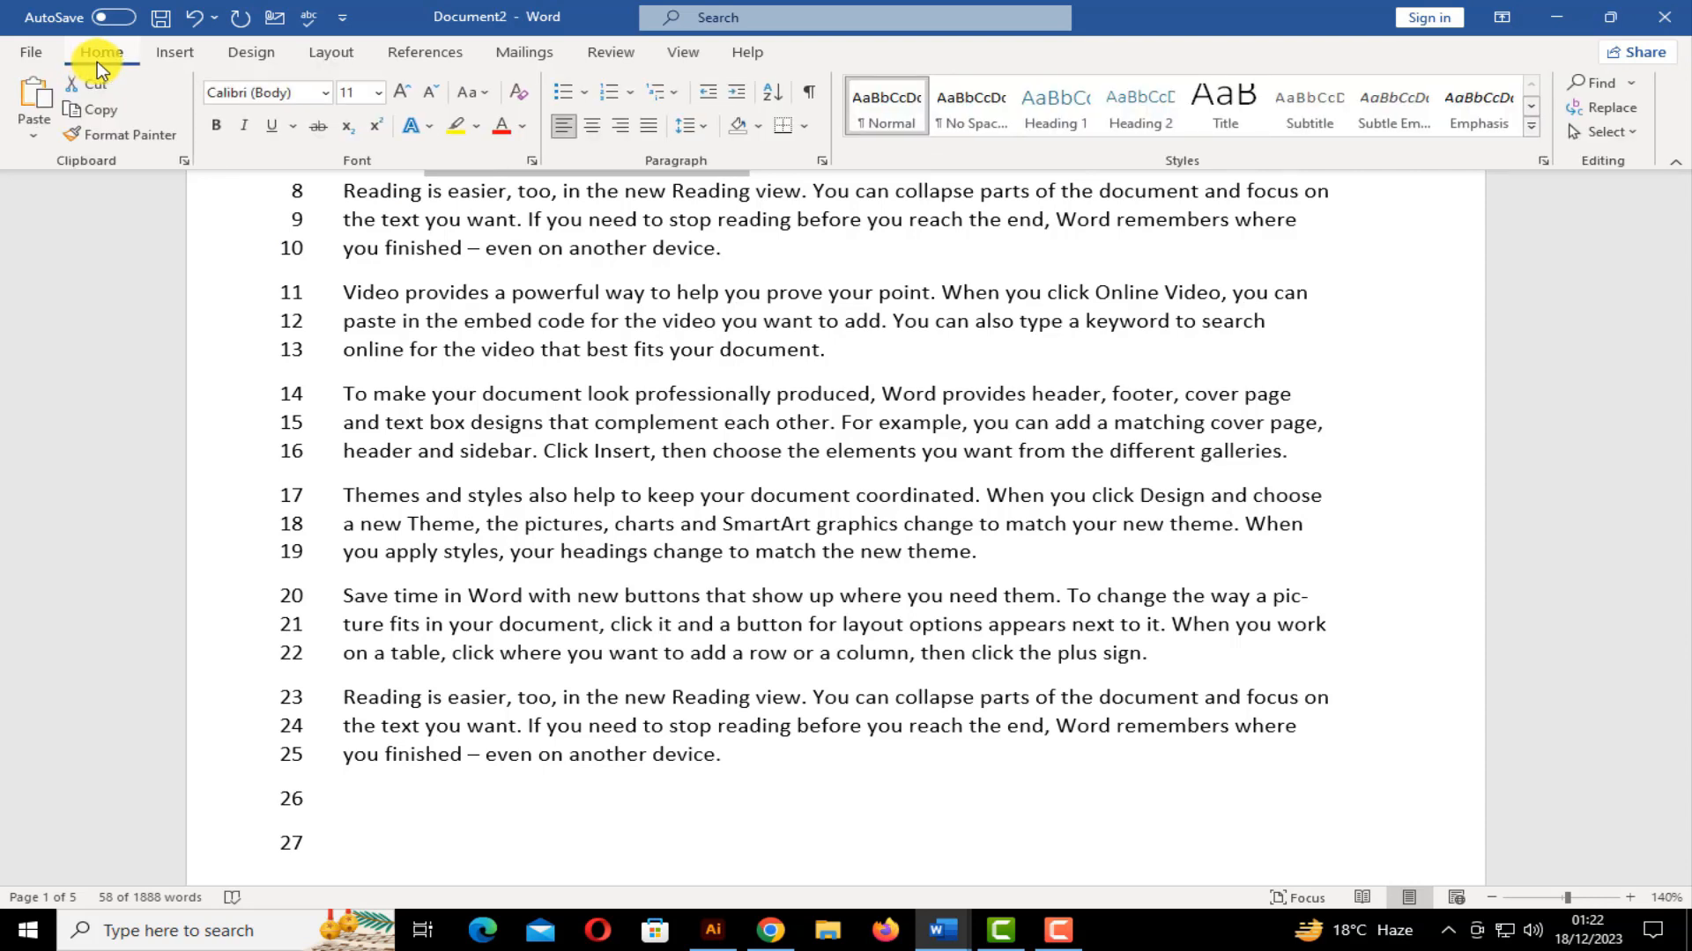
click(163, 58)
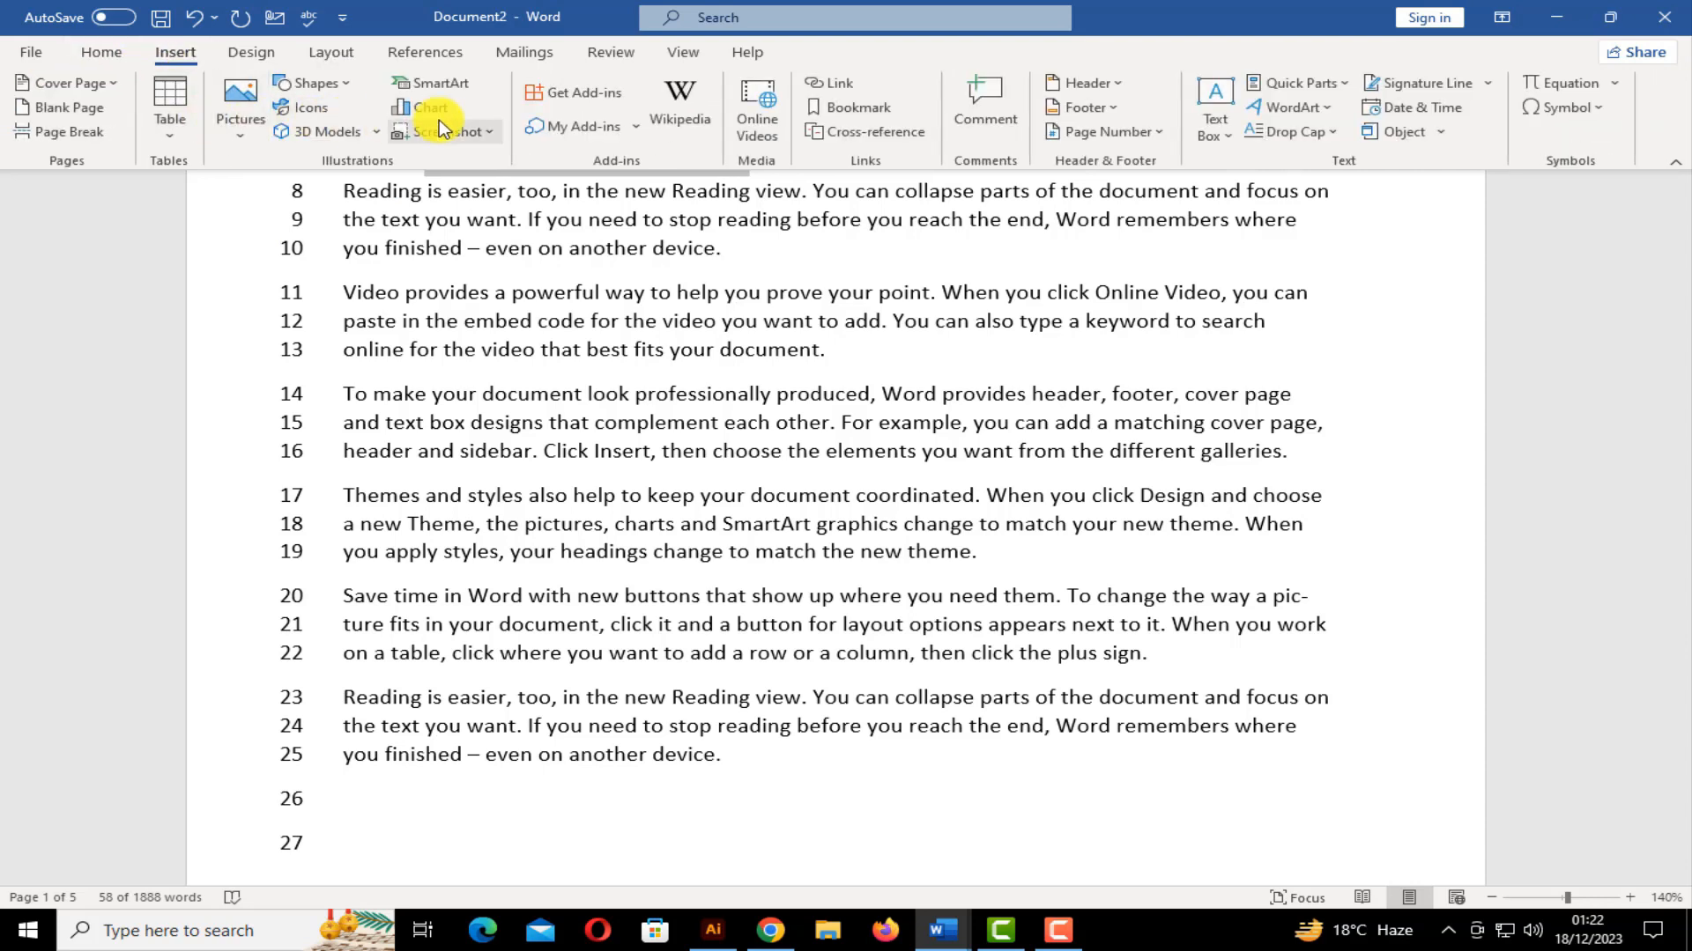
click(340, 89)
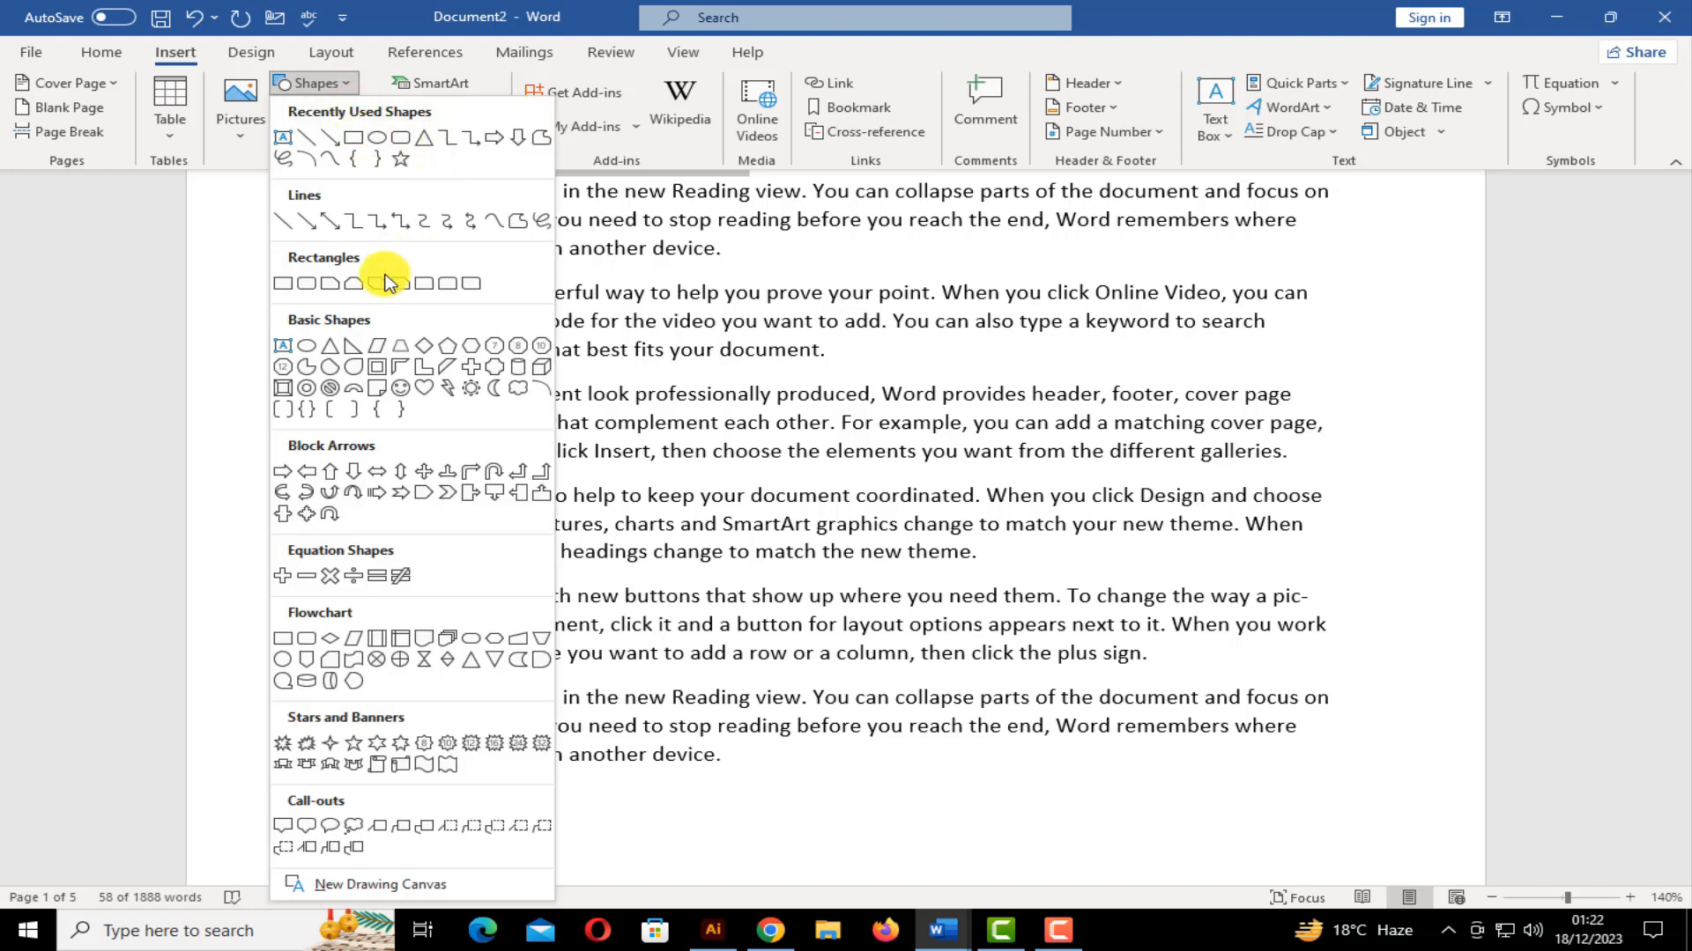
click(384, 137)
drag(461, 292, 796, 531)
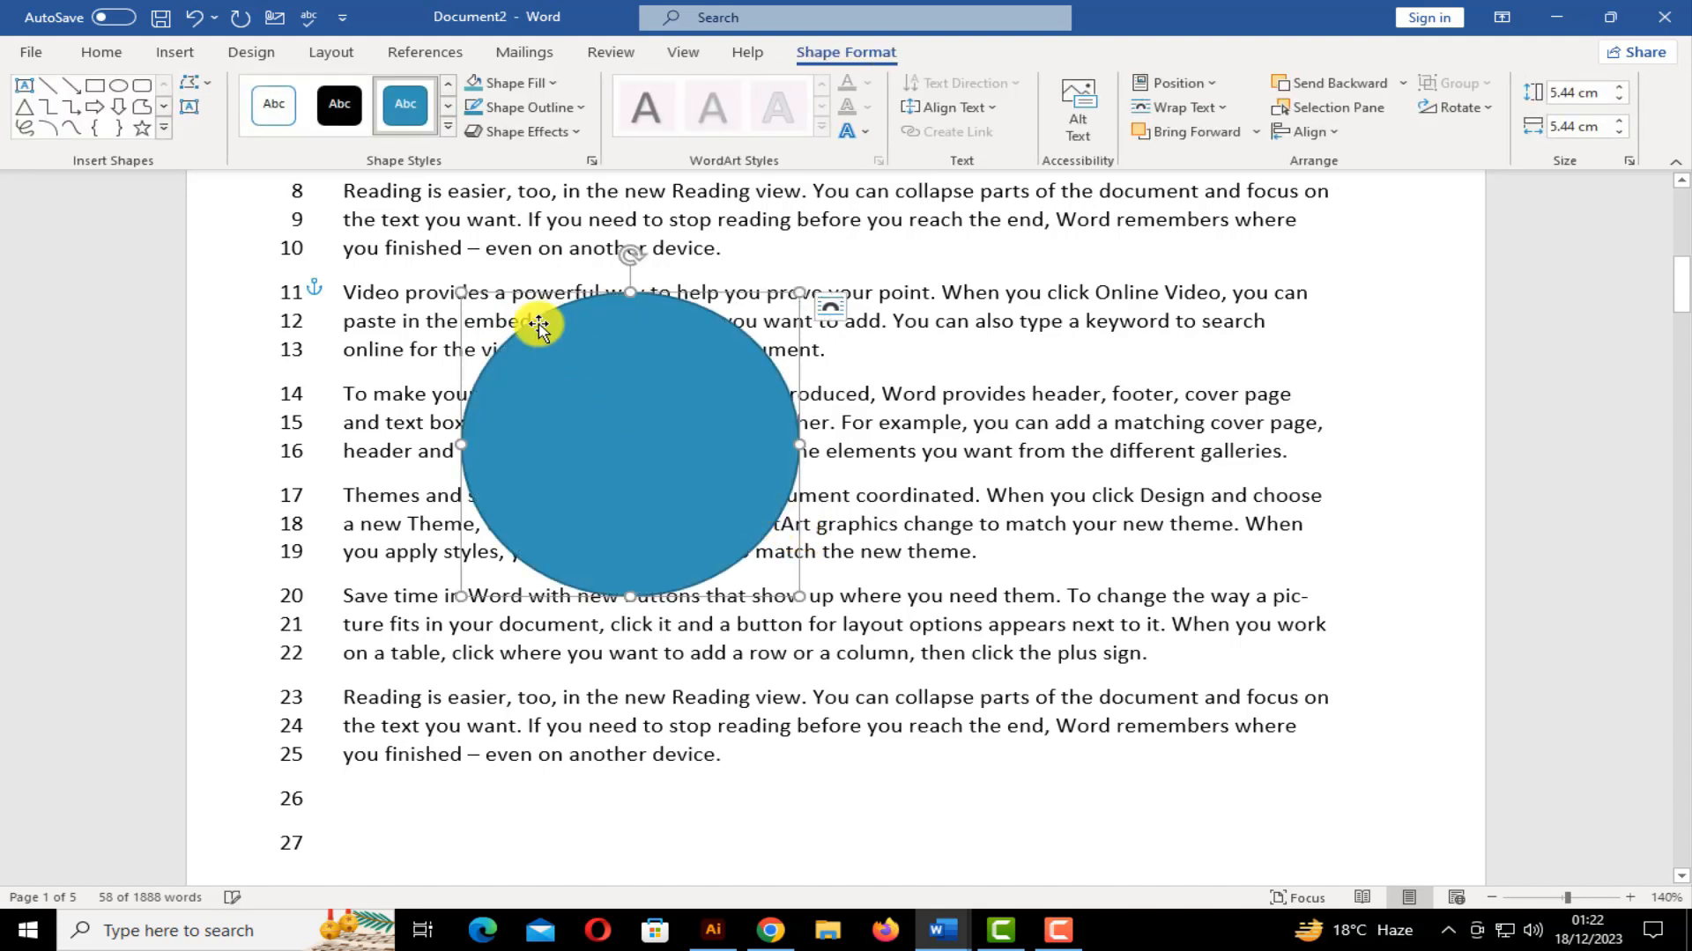
Move the circle to the left edge of the text, over the paragraphs at lines 11 to 19
click(331, 52)
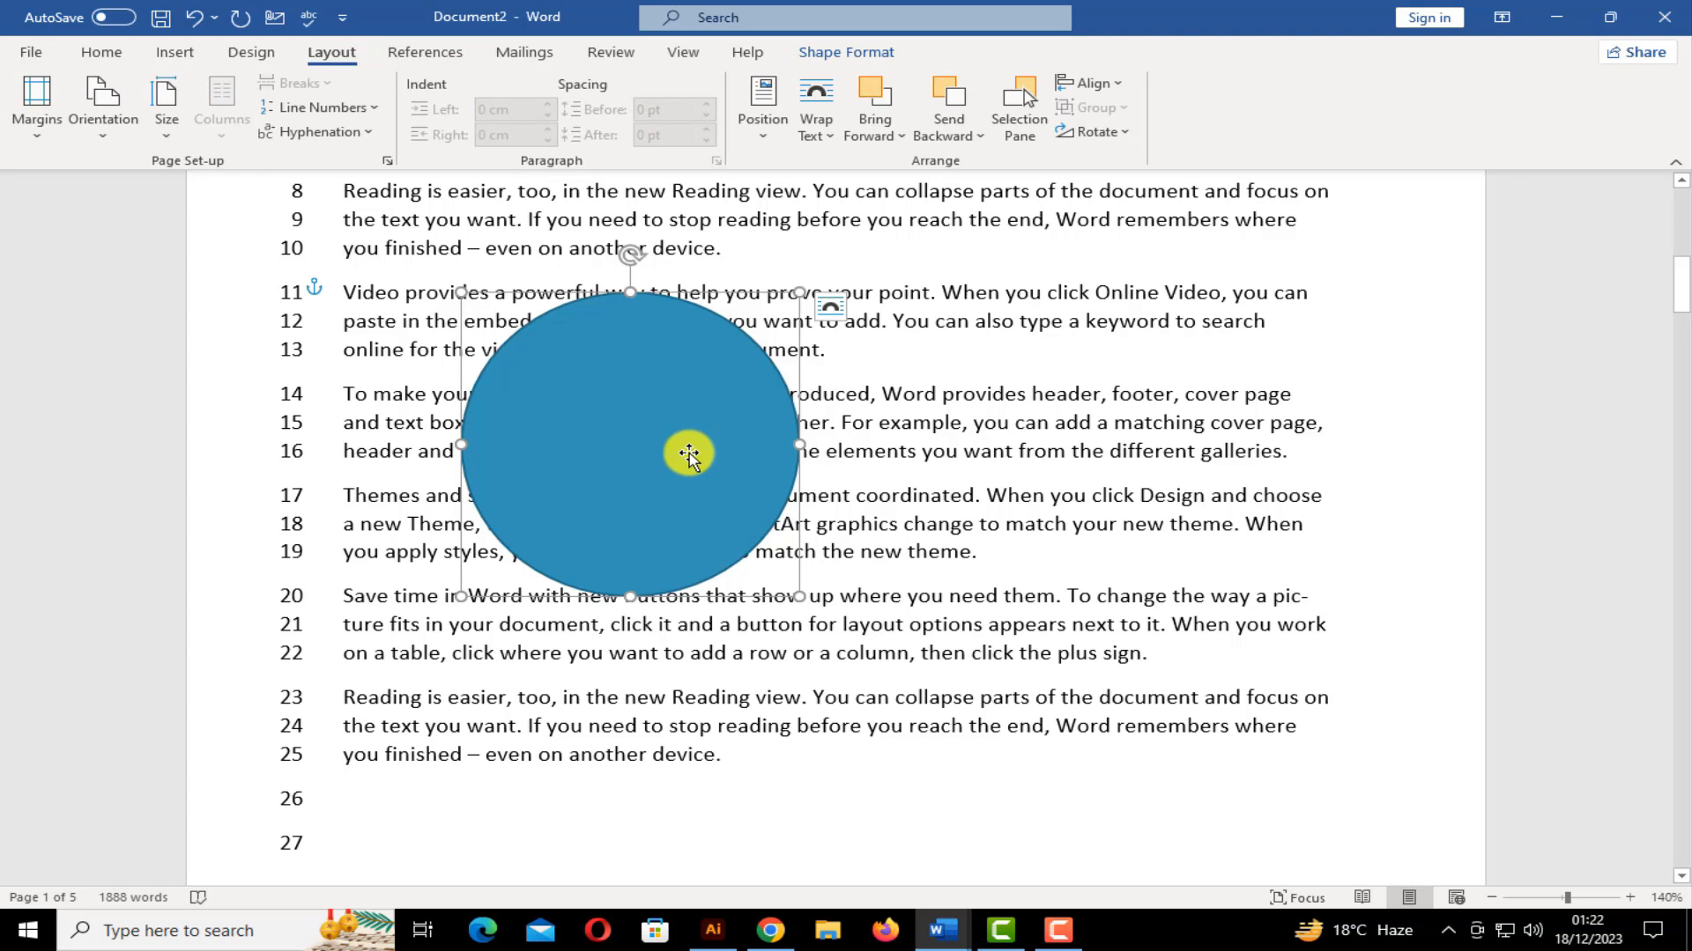
click(908, 456)
click(667, 414)
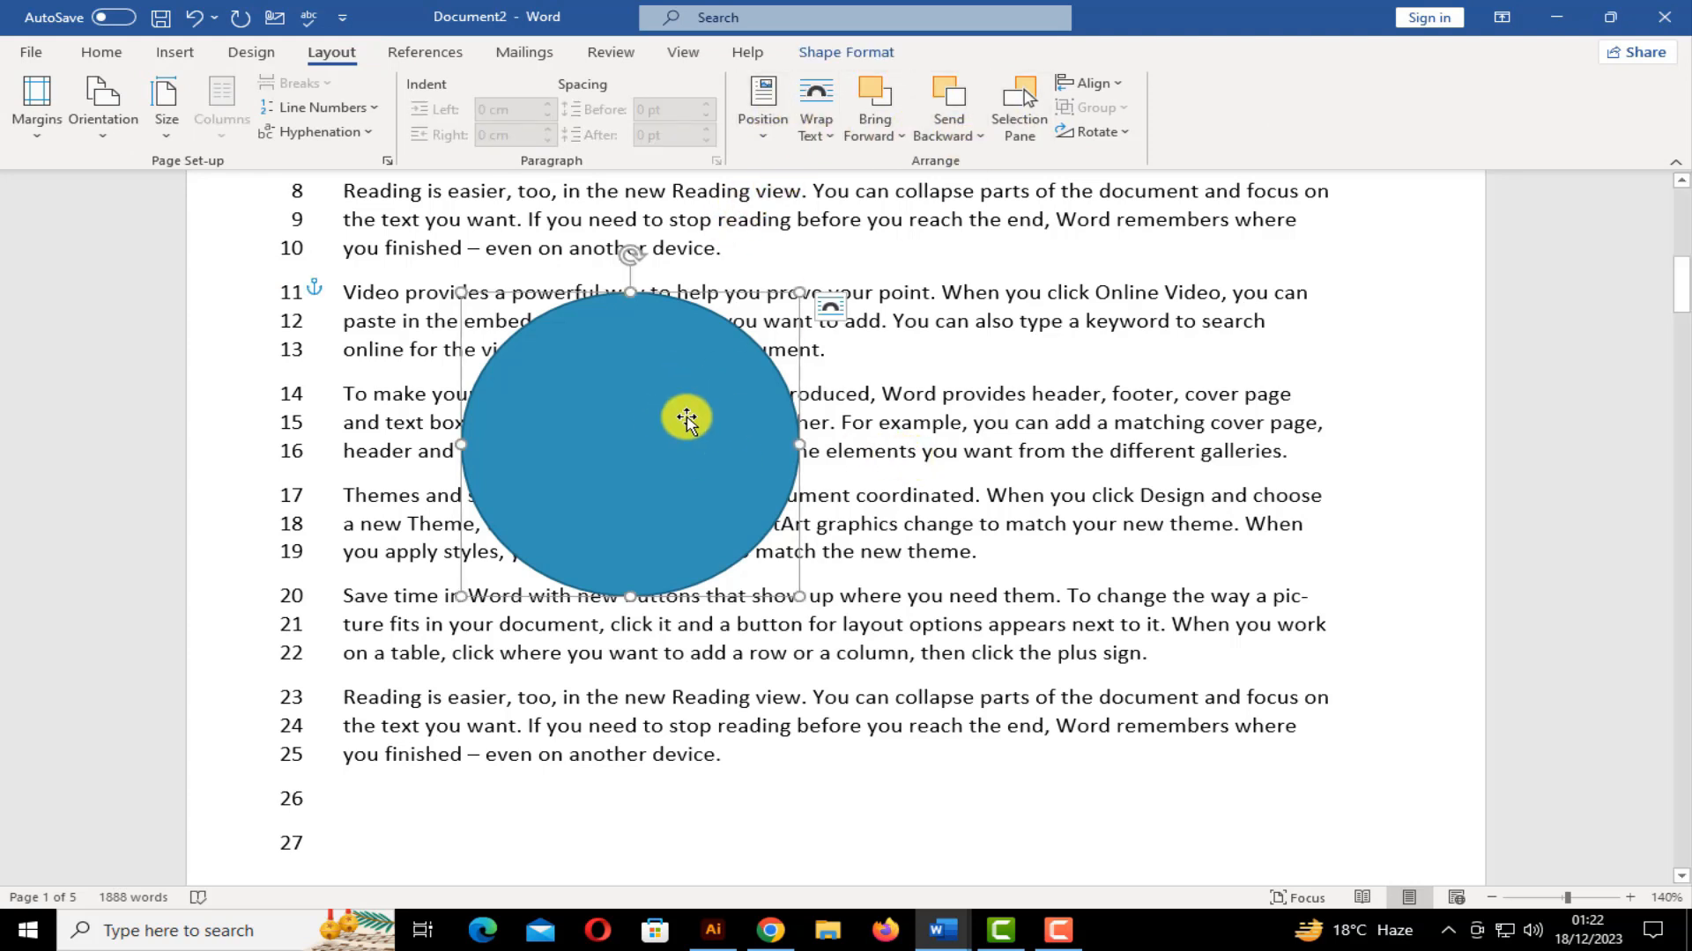
drag(686, 417, 573, 403)
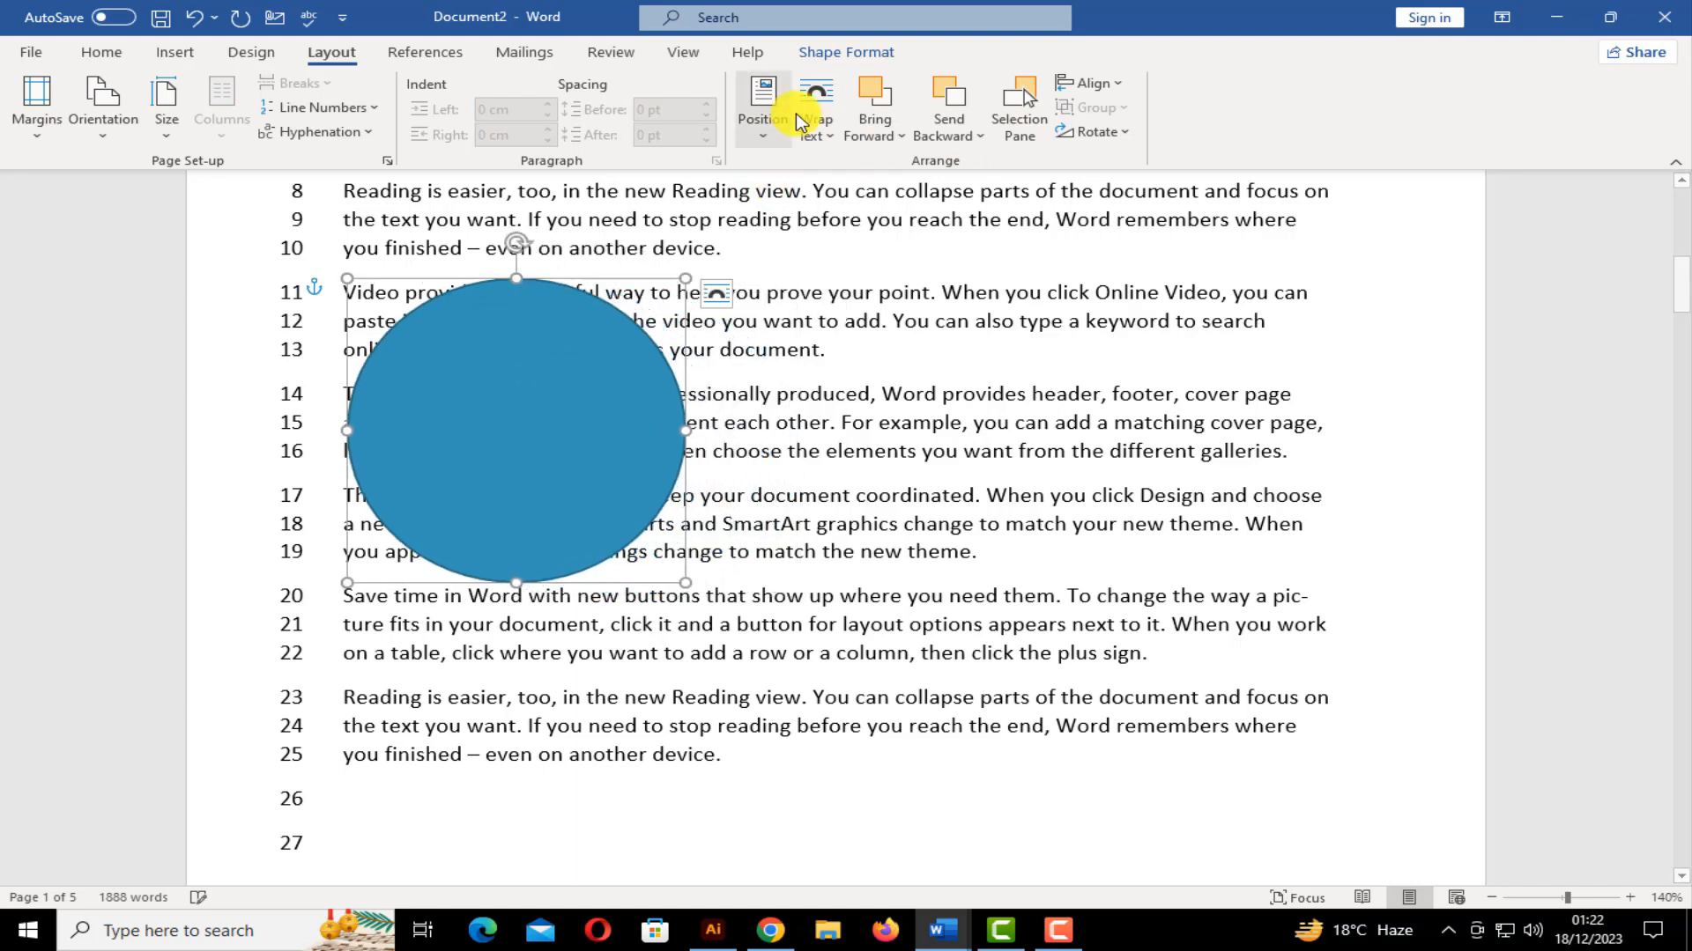
Position the circle at the top centre of page 1 with square text wrapping
click(773, 136)
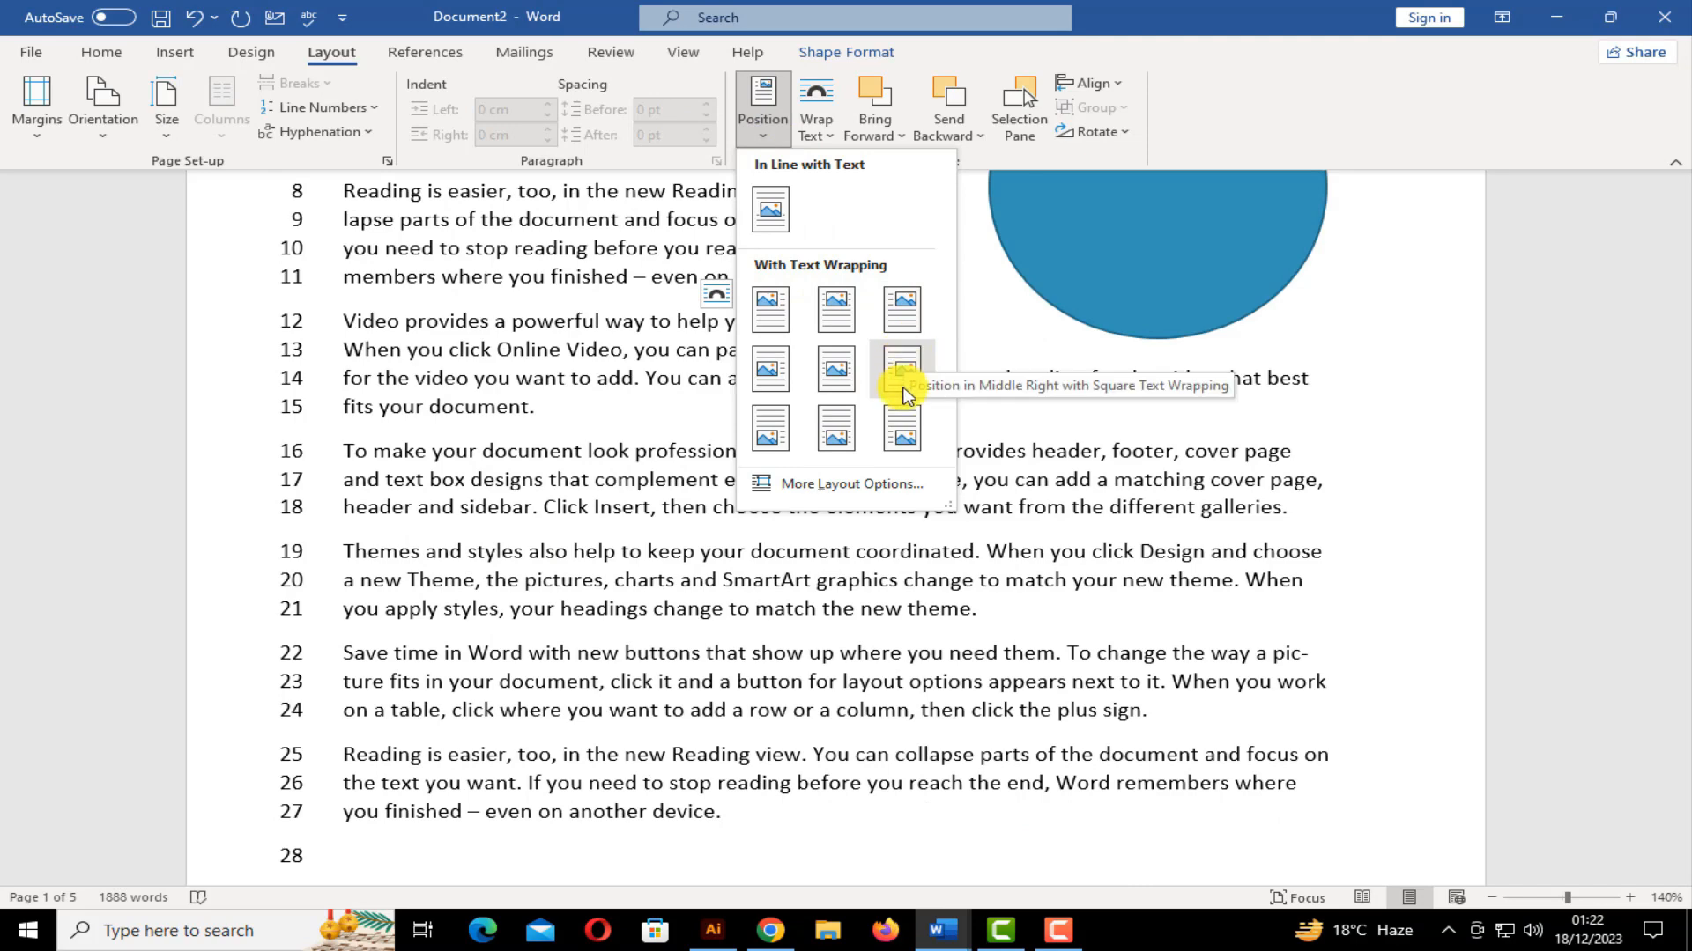
click(1492, 896)
click(1491, 897)
click(1492, 897)
click(1492, 897)
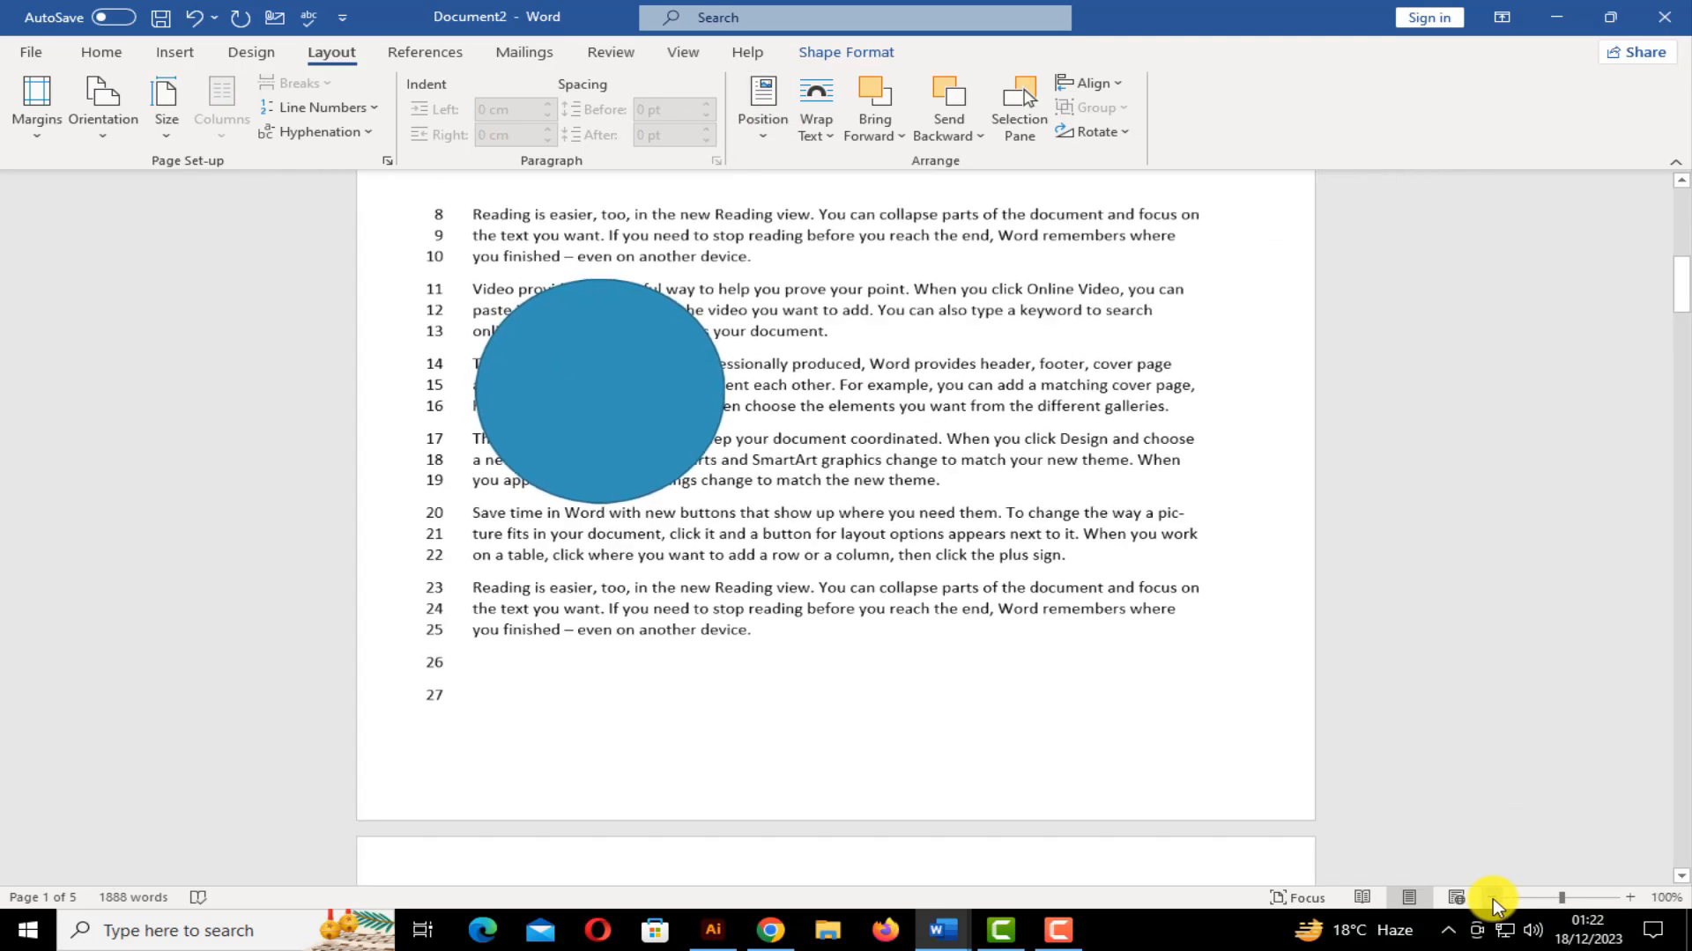
click(1492, 897)
click(1491, 897)
click(1492, 897)
click(1492, 899)
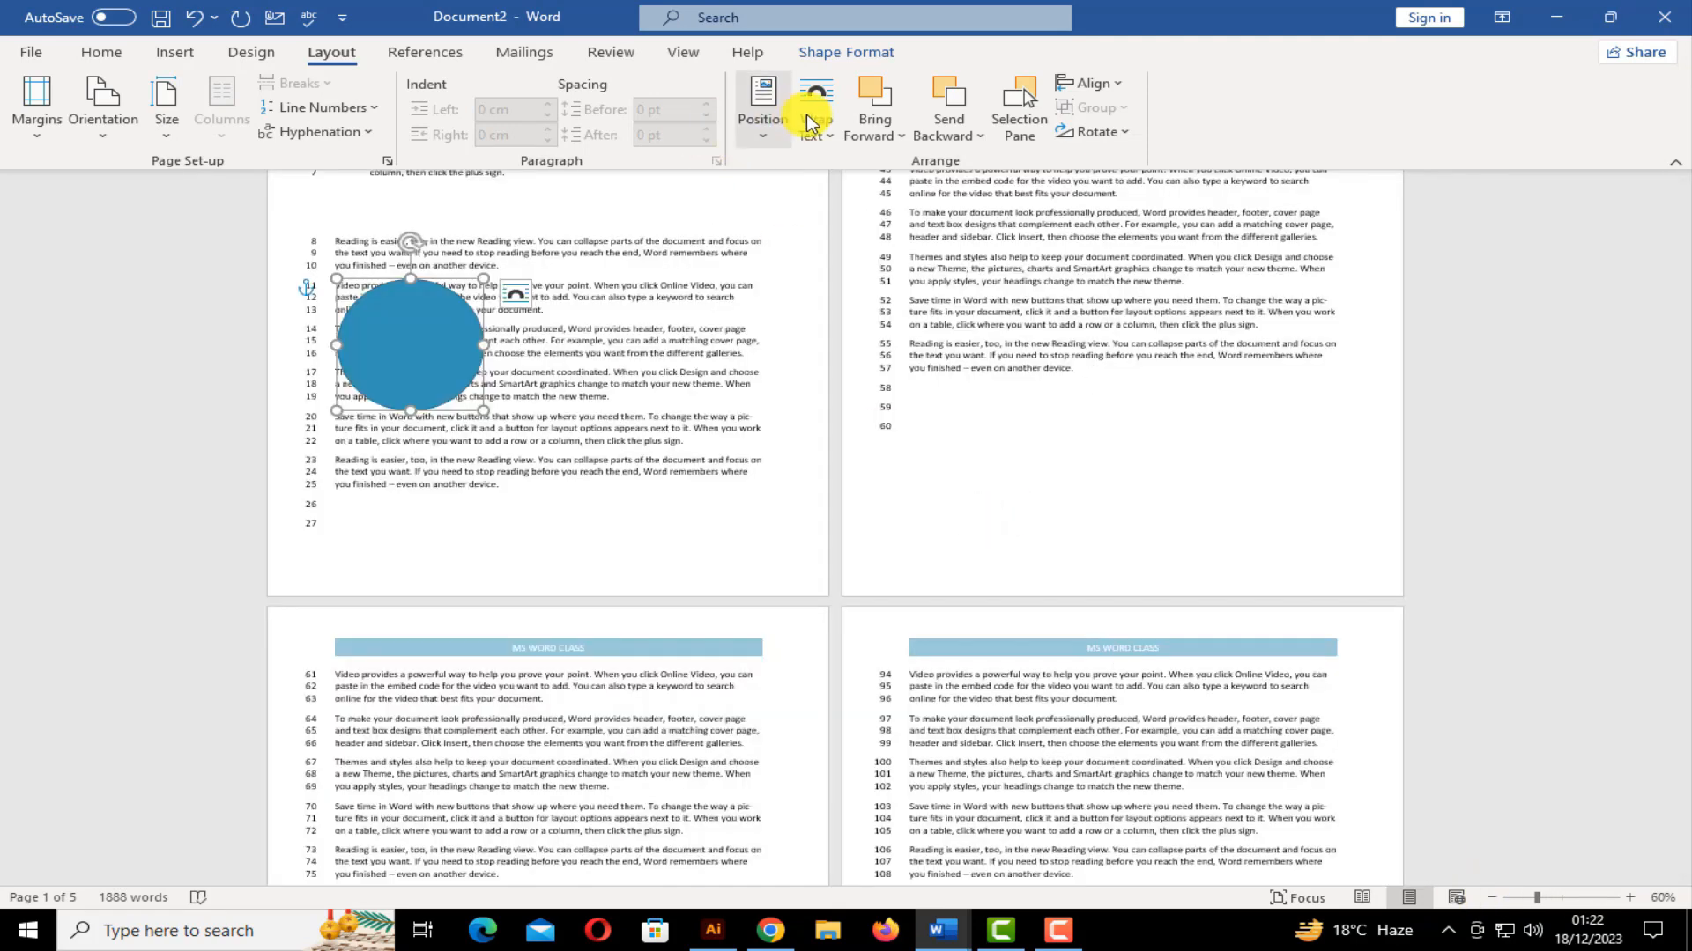
click(752, 123)
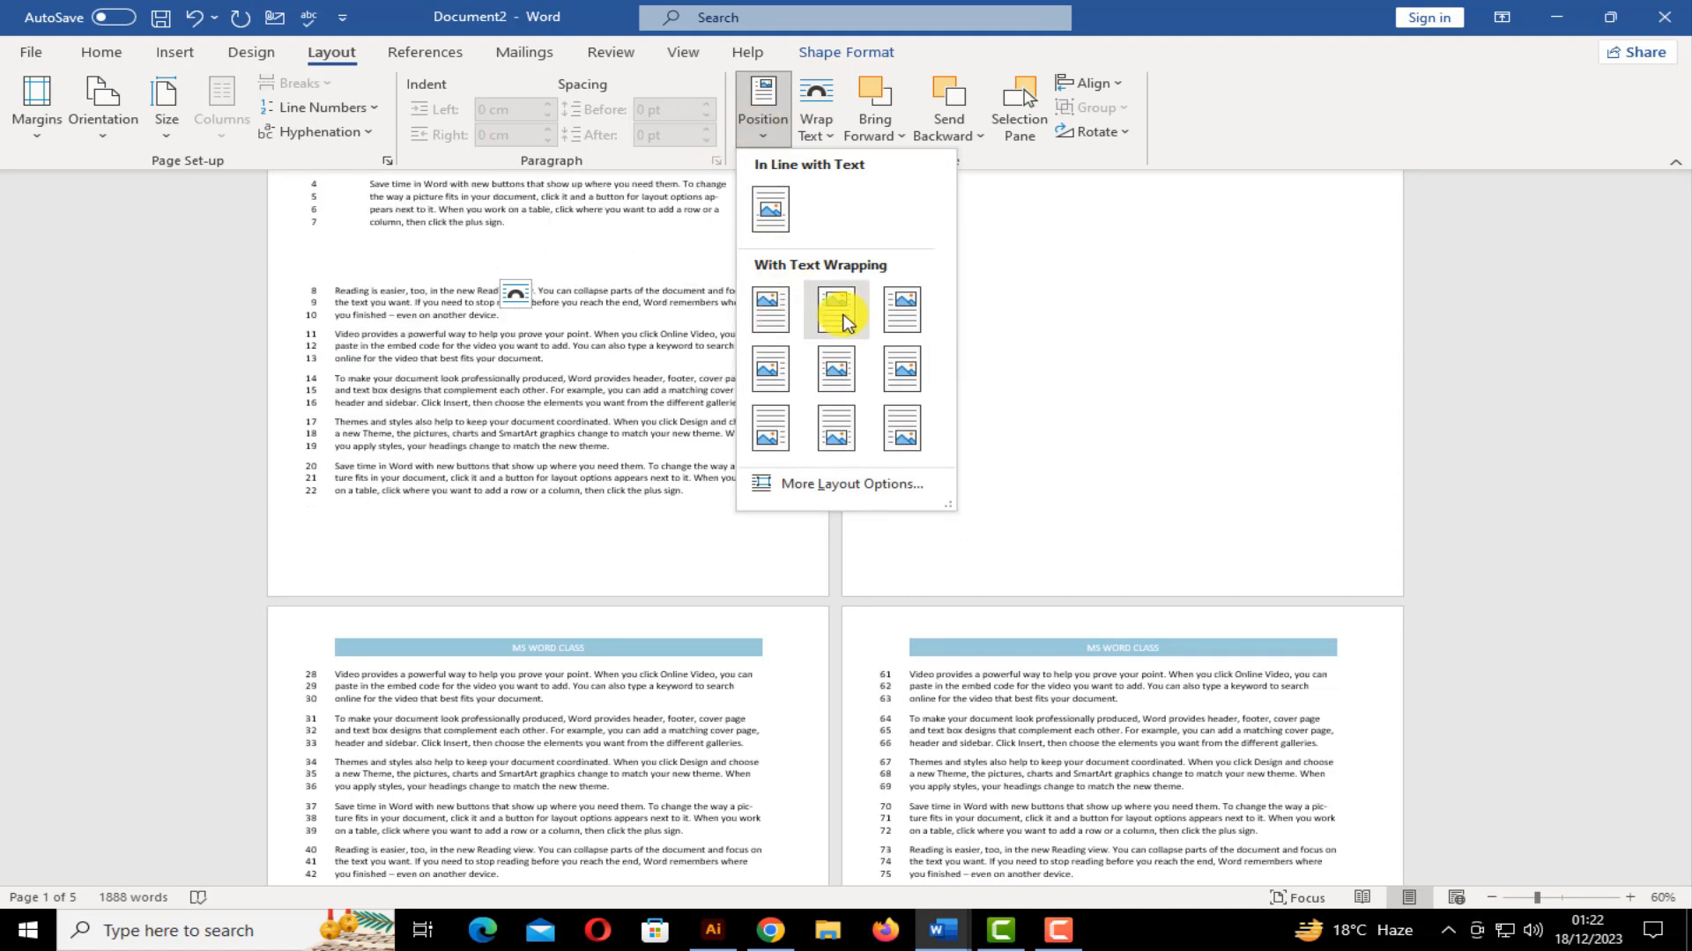
click(843, 315)
click(762, 110)
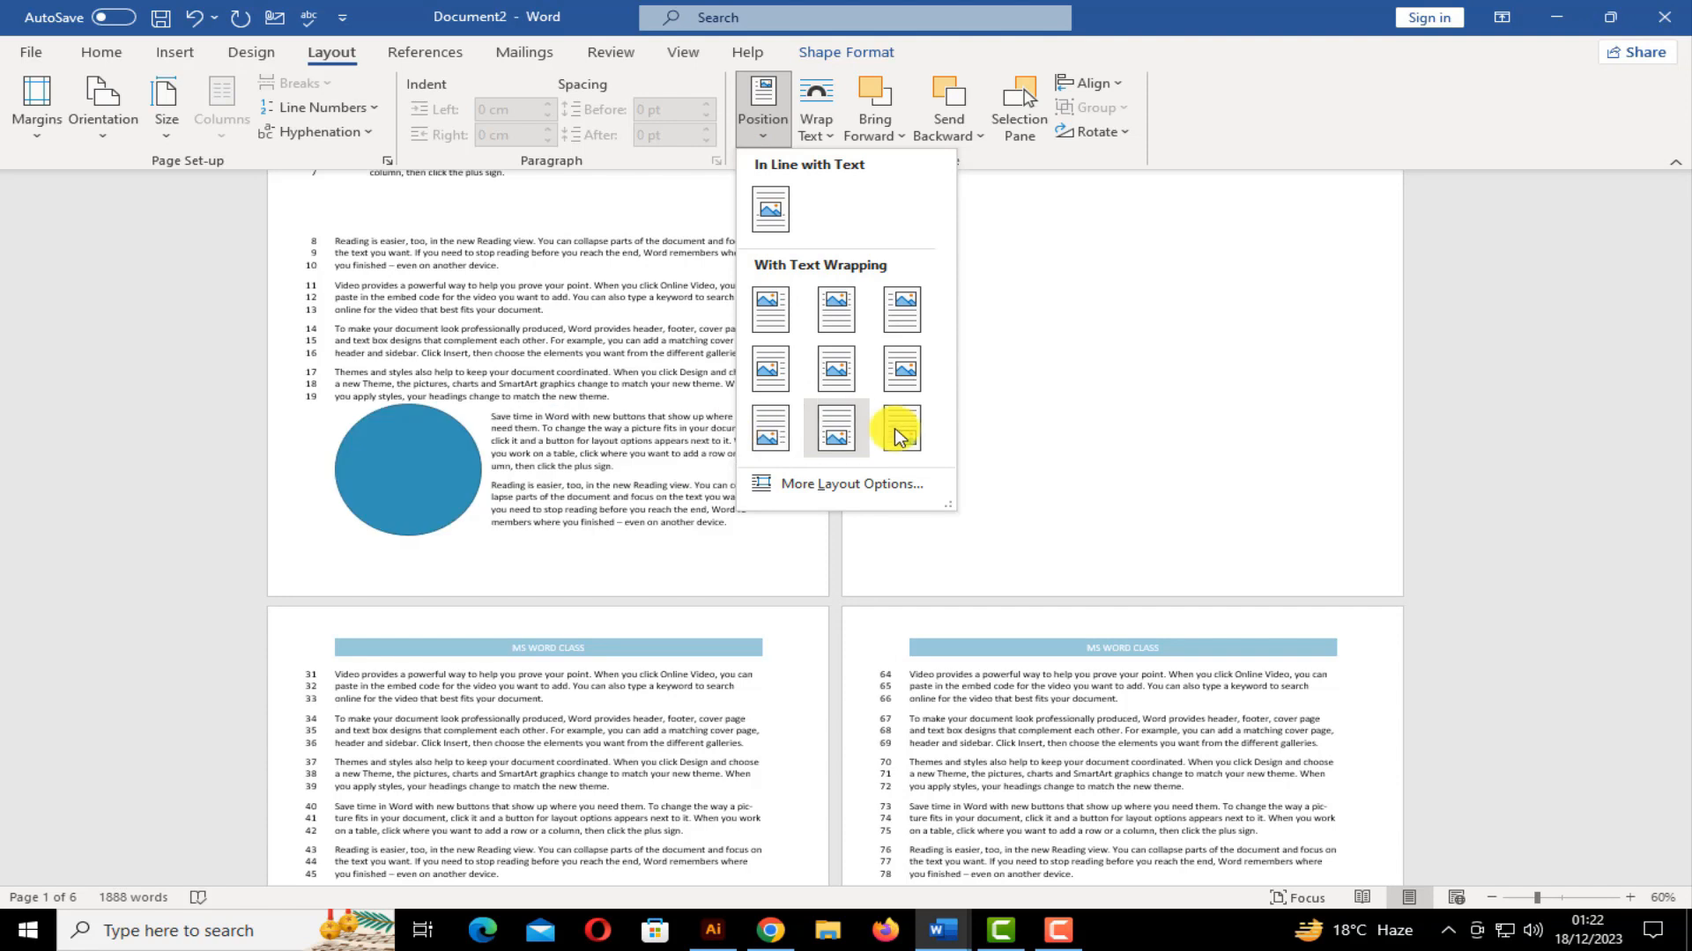
scroll(585, 426, up, 5)
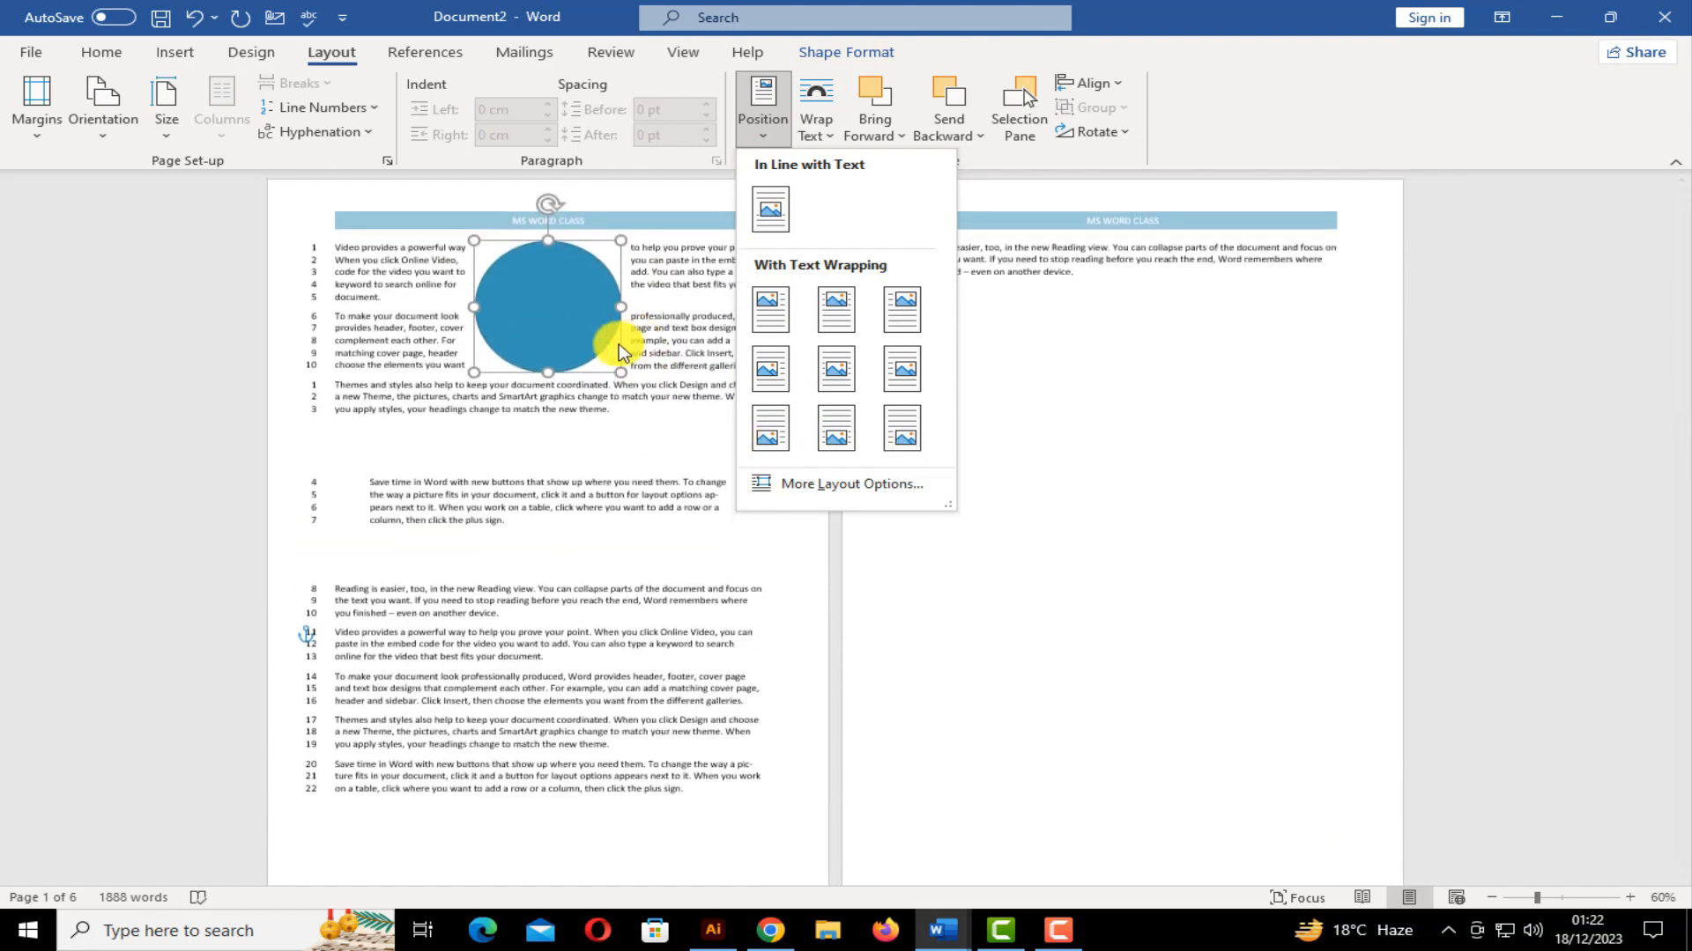
Move the circle into the middle of the "To make your document" and first "Themes and styles" paragraphs on page 1
click(534, 338)
drag(534, 338, 394, 298)
drag(412, 299, 528, 365)
right_click(527, 363)
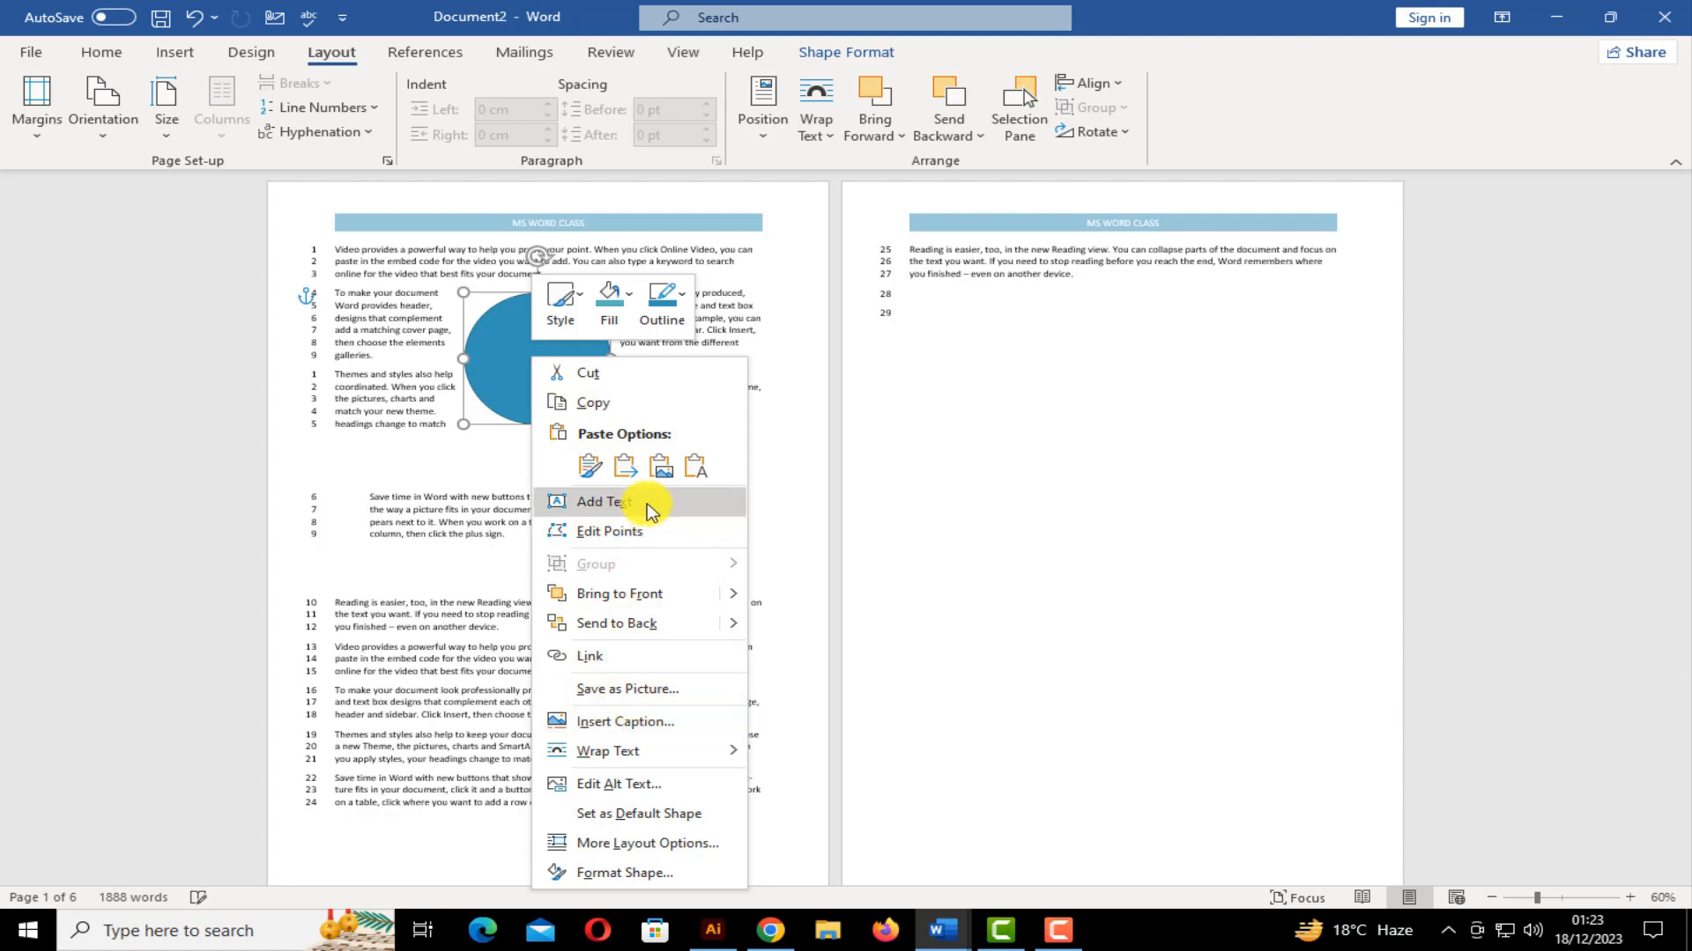
click(491, 388)
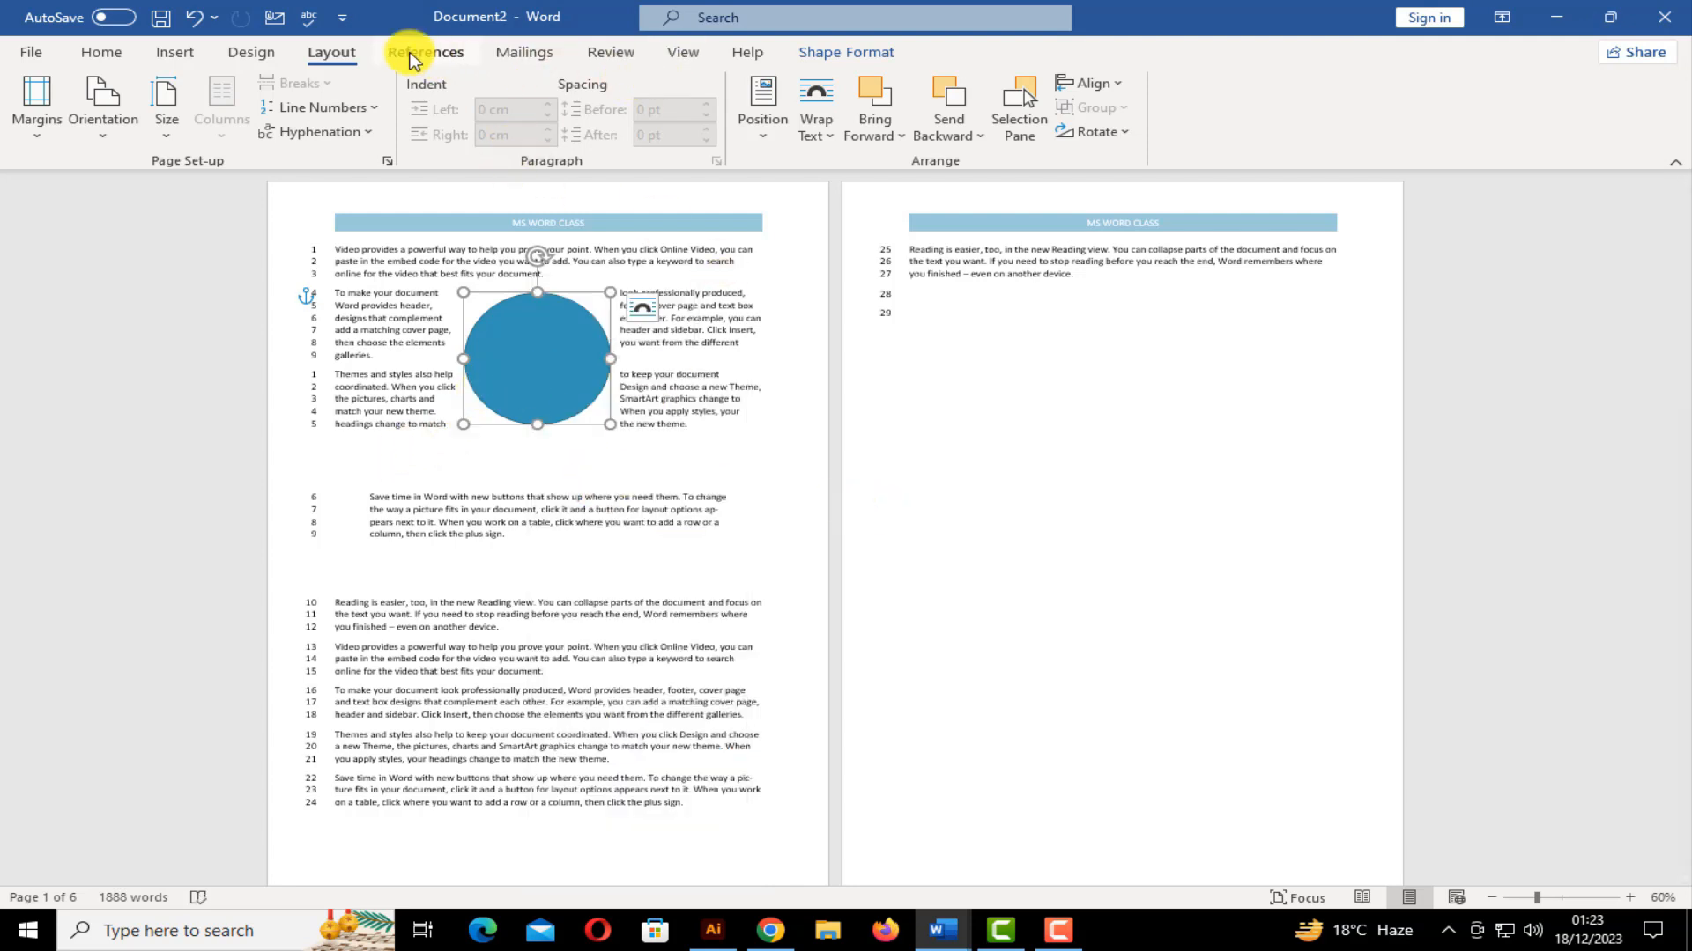
Set the circle's text wrapping to Tight and move it about 0.96 cm right of the margin and 0.03 cm below the top margin
click(818, 128)
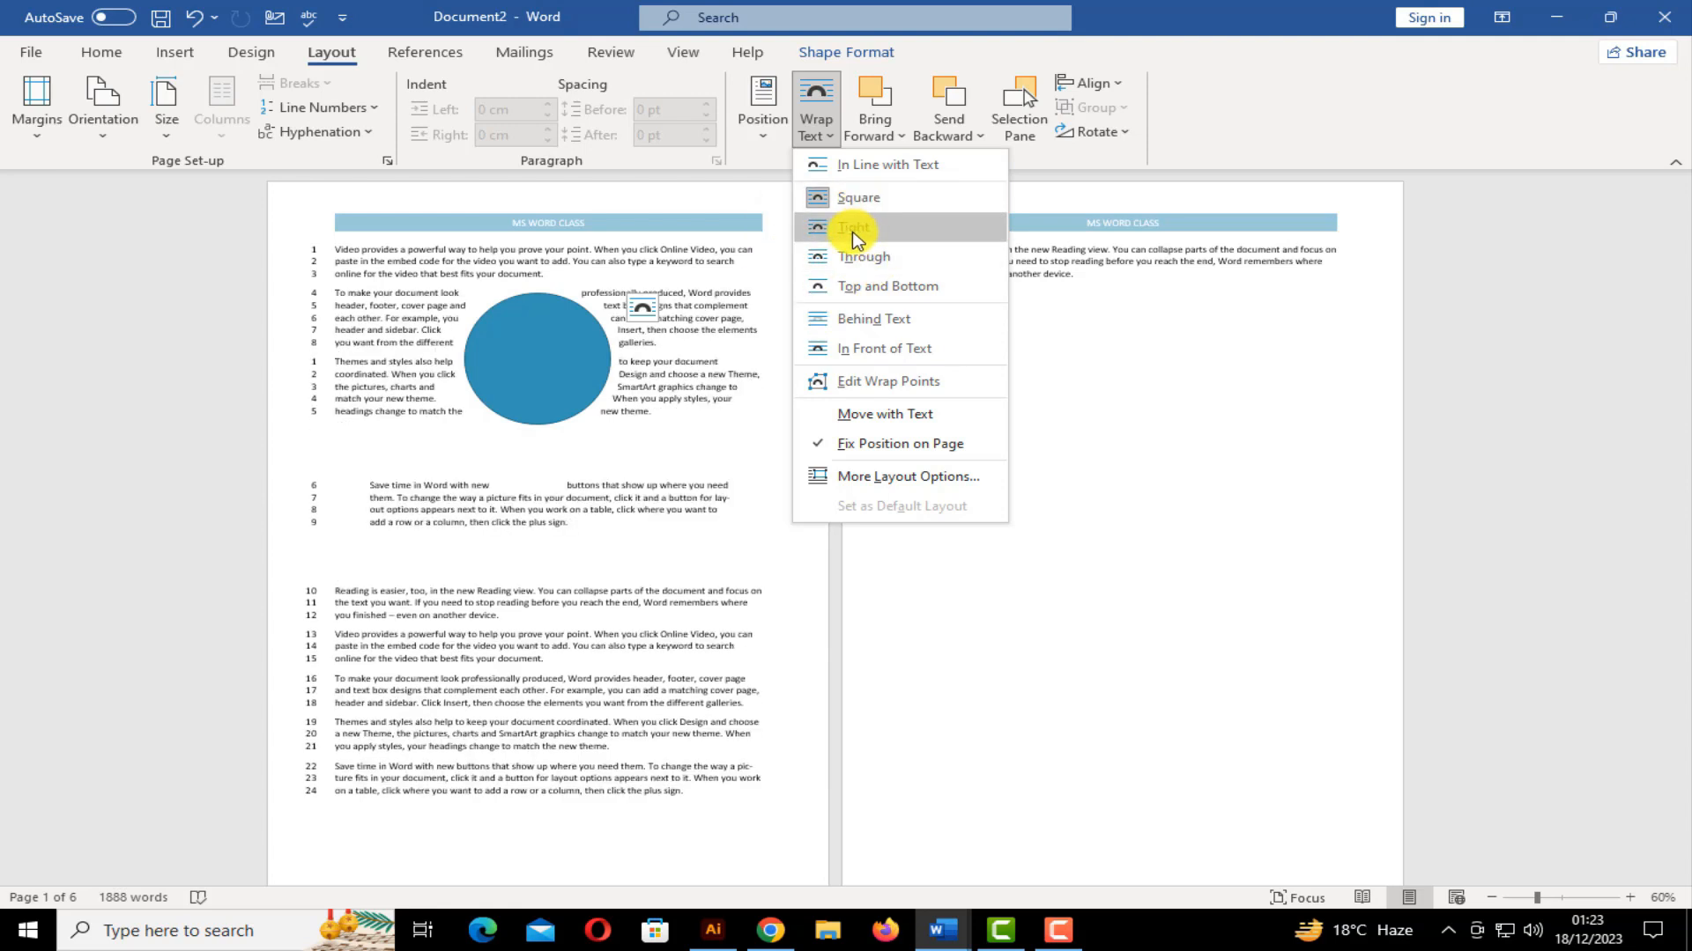
click(851, 231)
drag(577, 357, 453, 278)
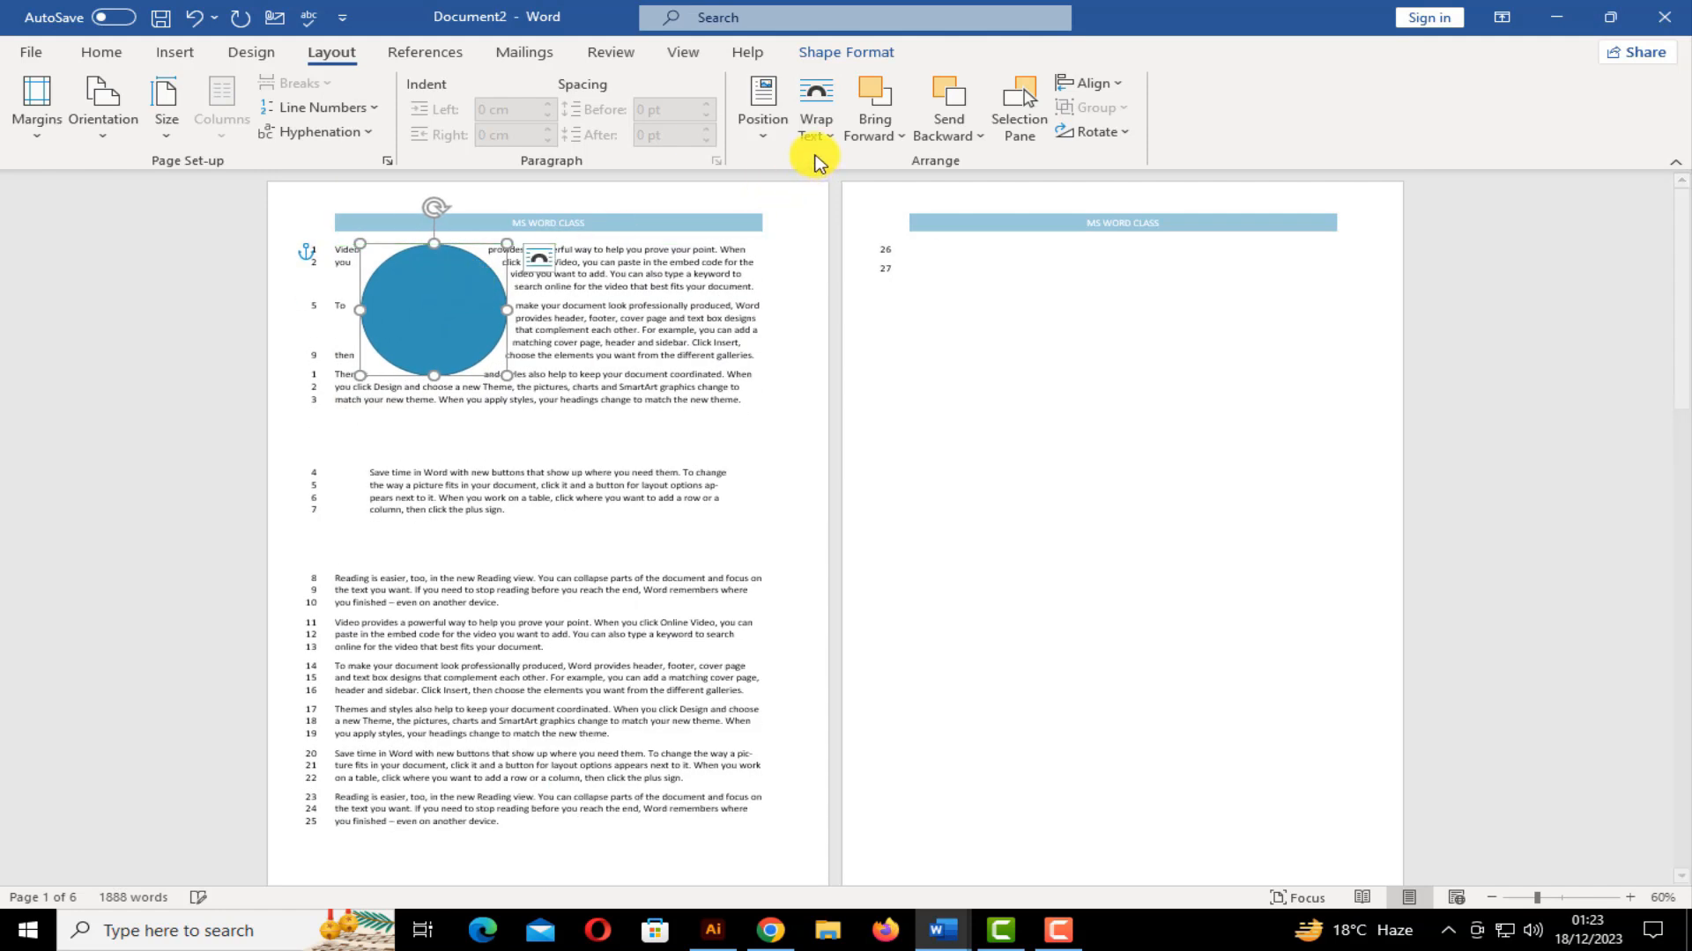
Review the circle's position, text wrapping and distance-from-text settings in the layout options without changing them
click(746, 141)
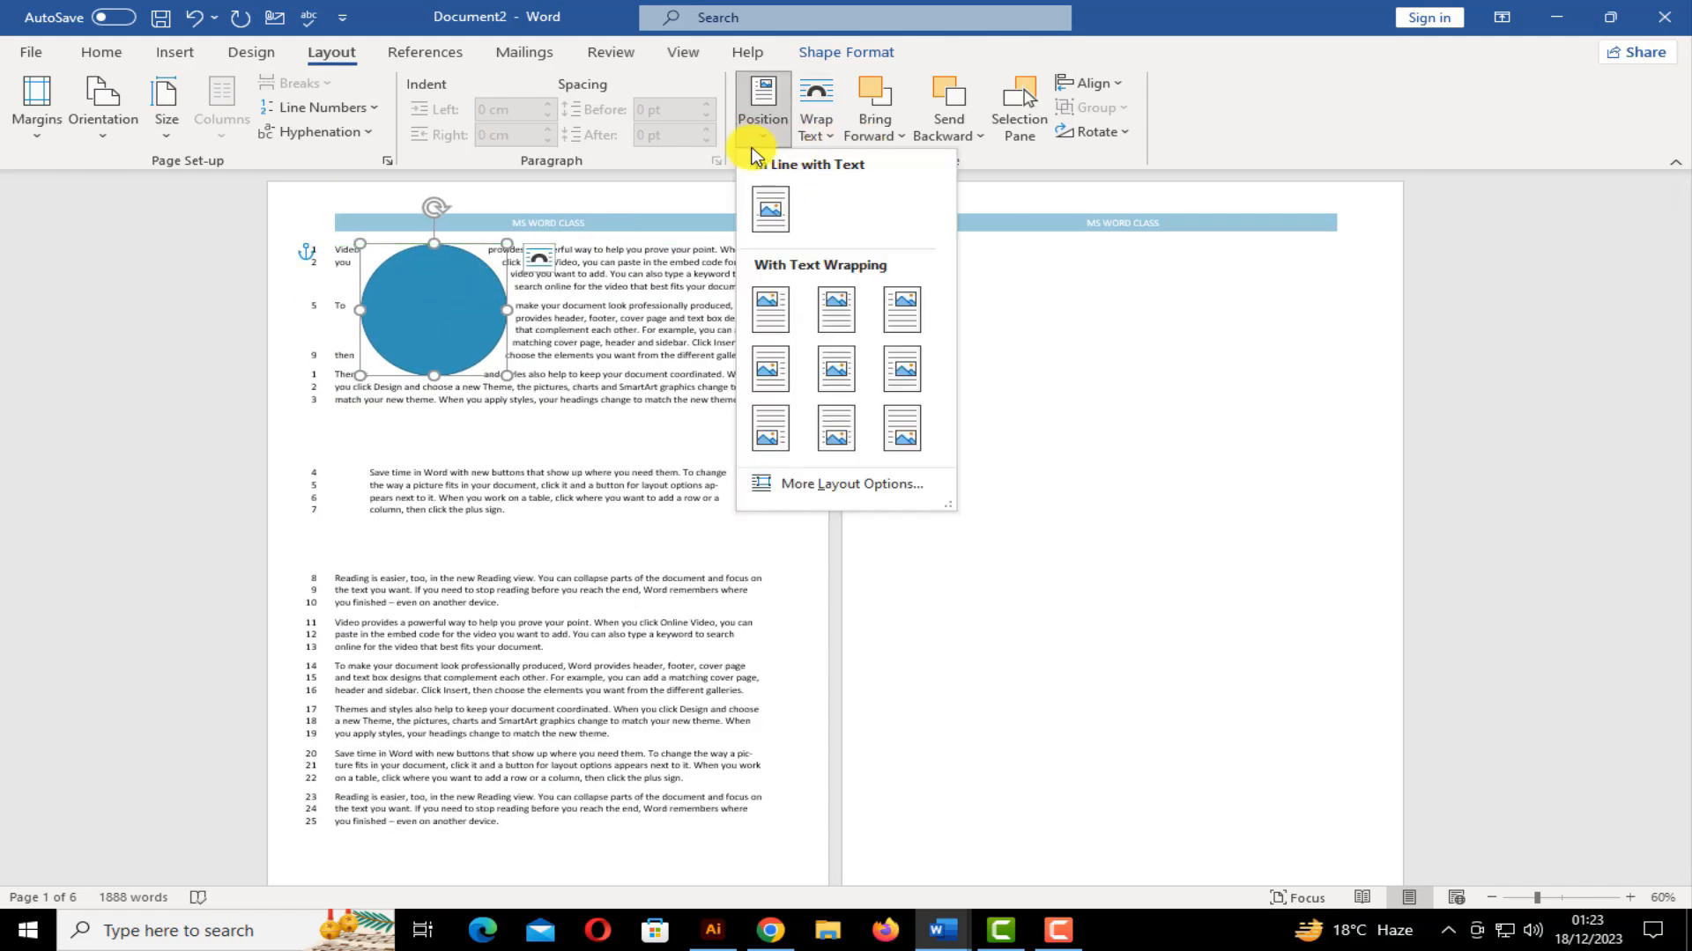
click(836, 484)
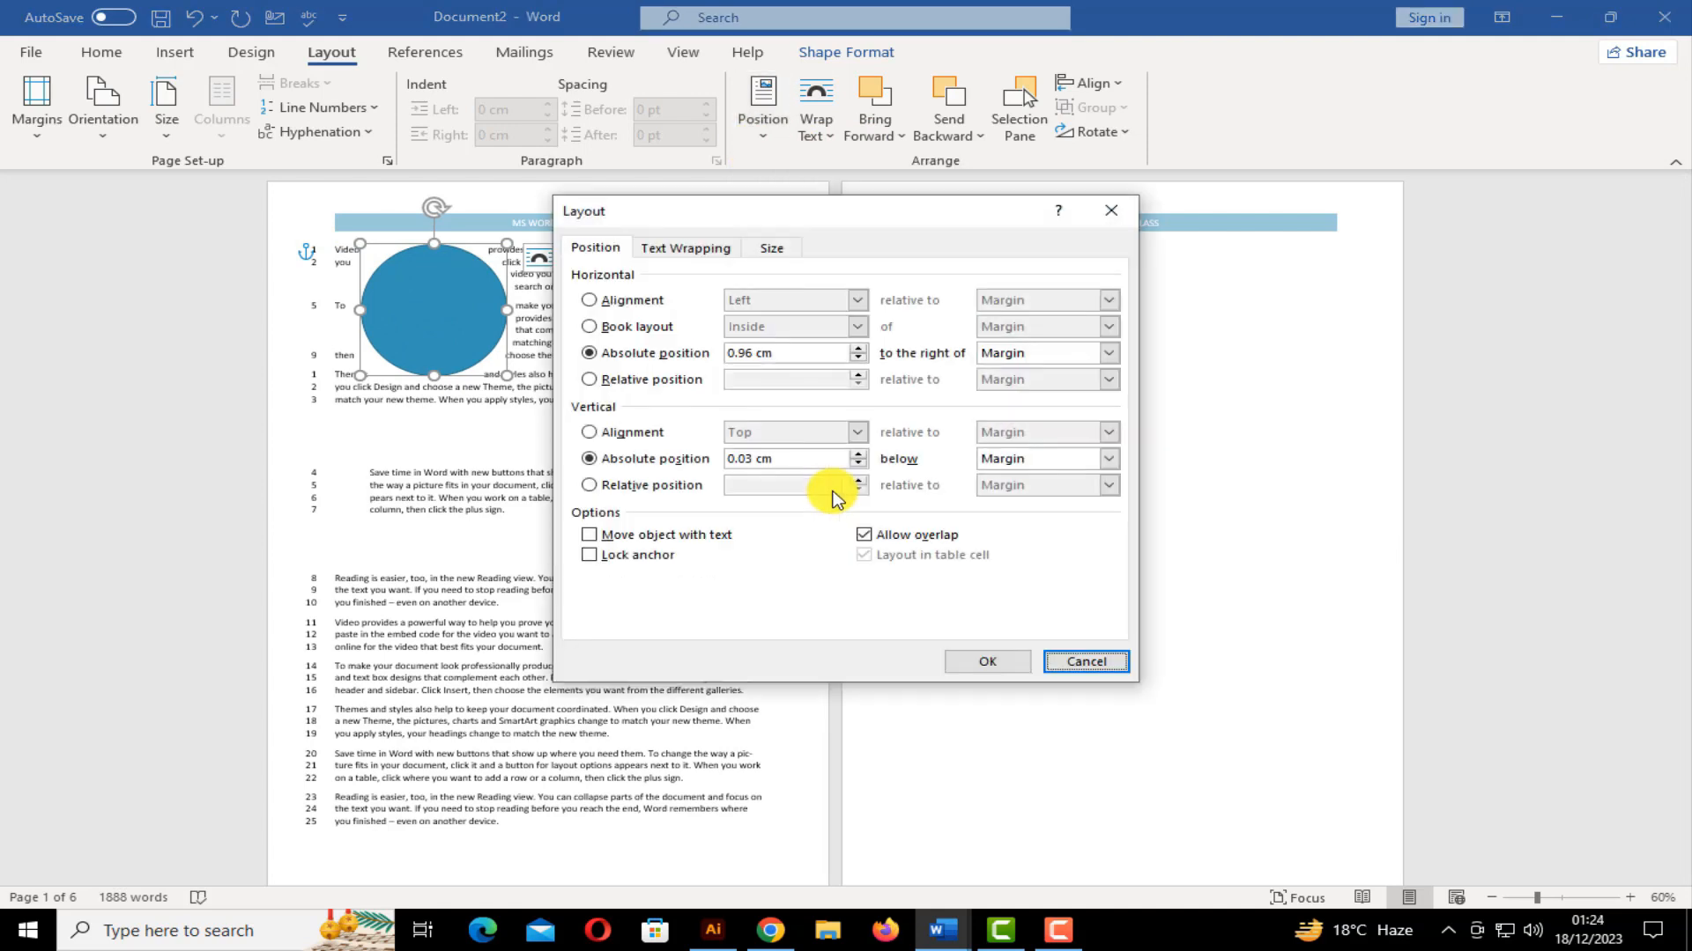
click(696, 250)
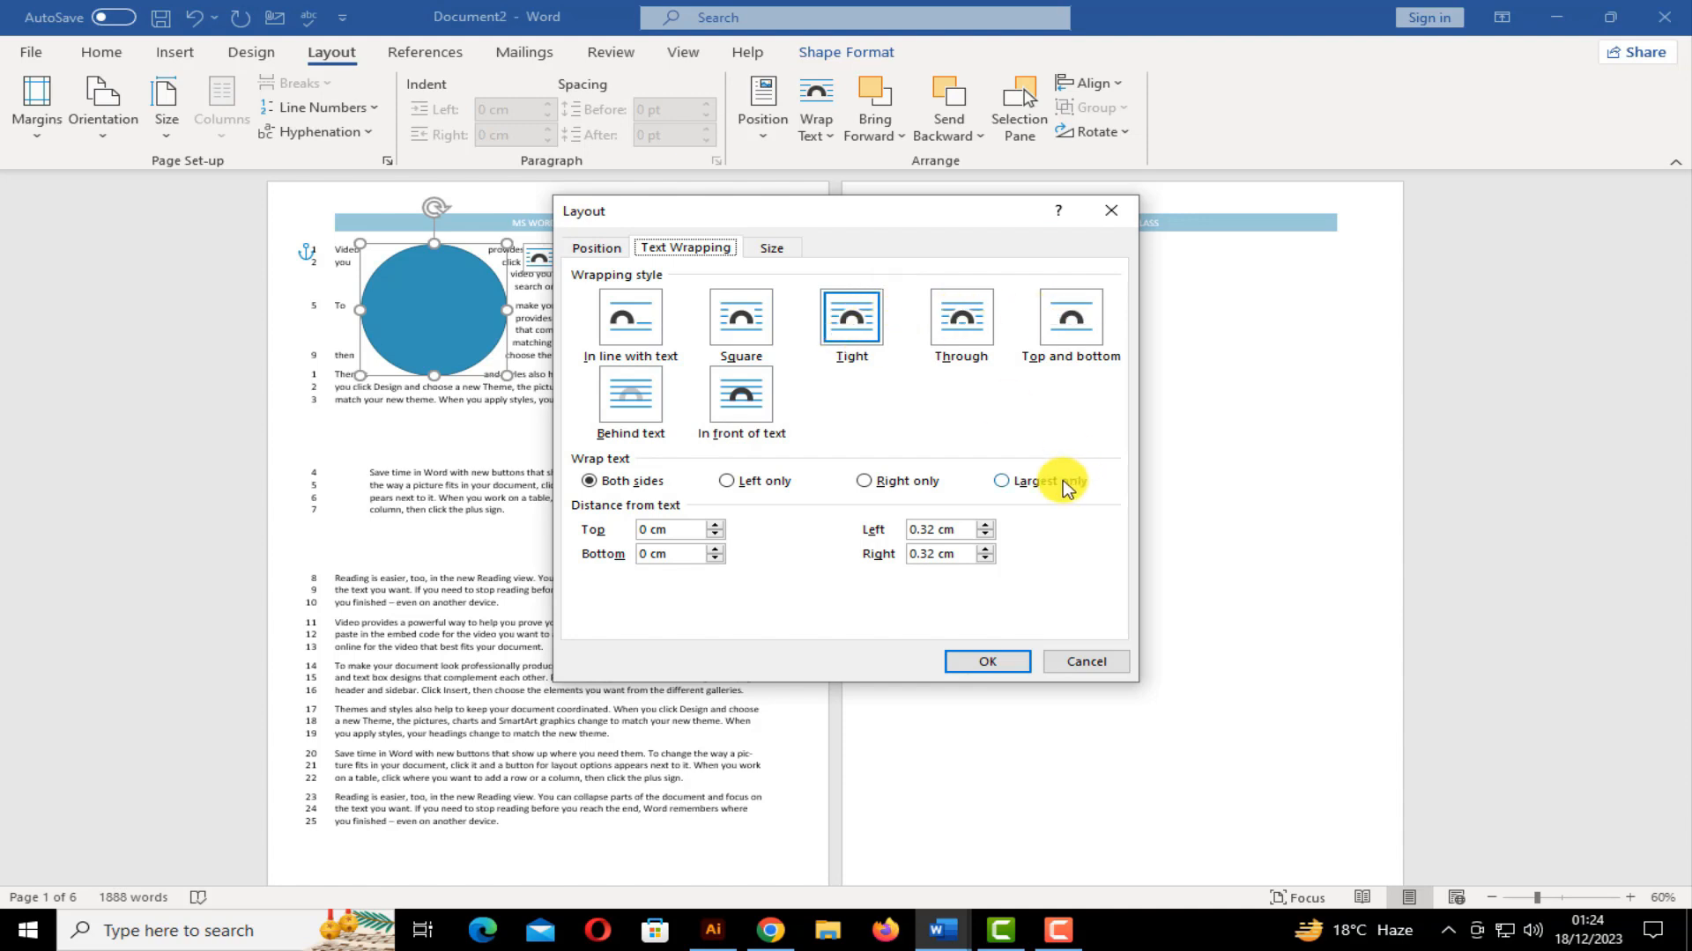
click(1079, 662)
click(817, 136)
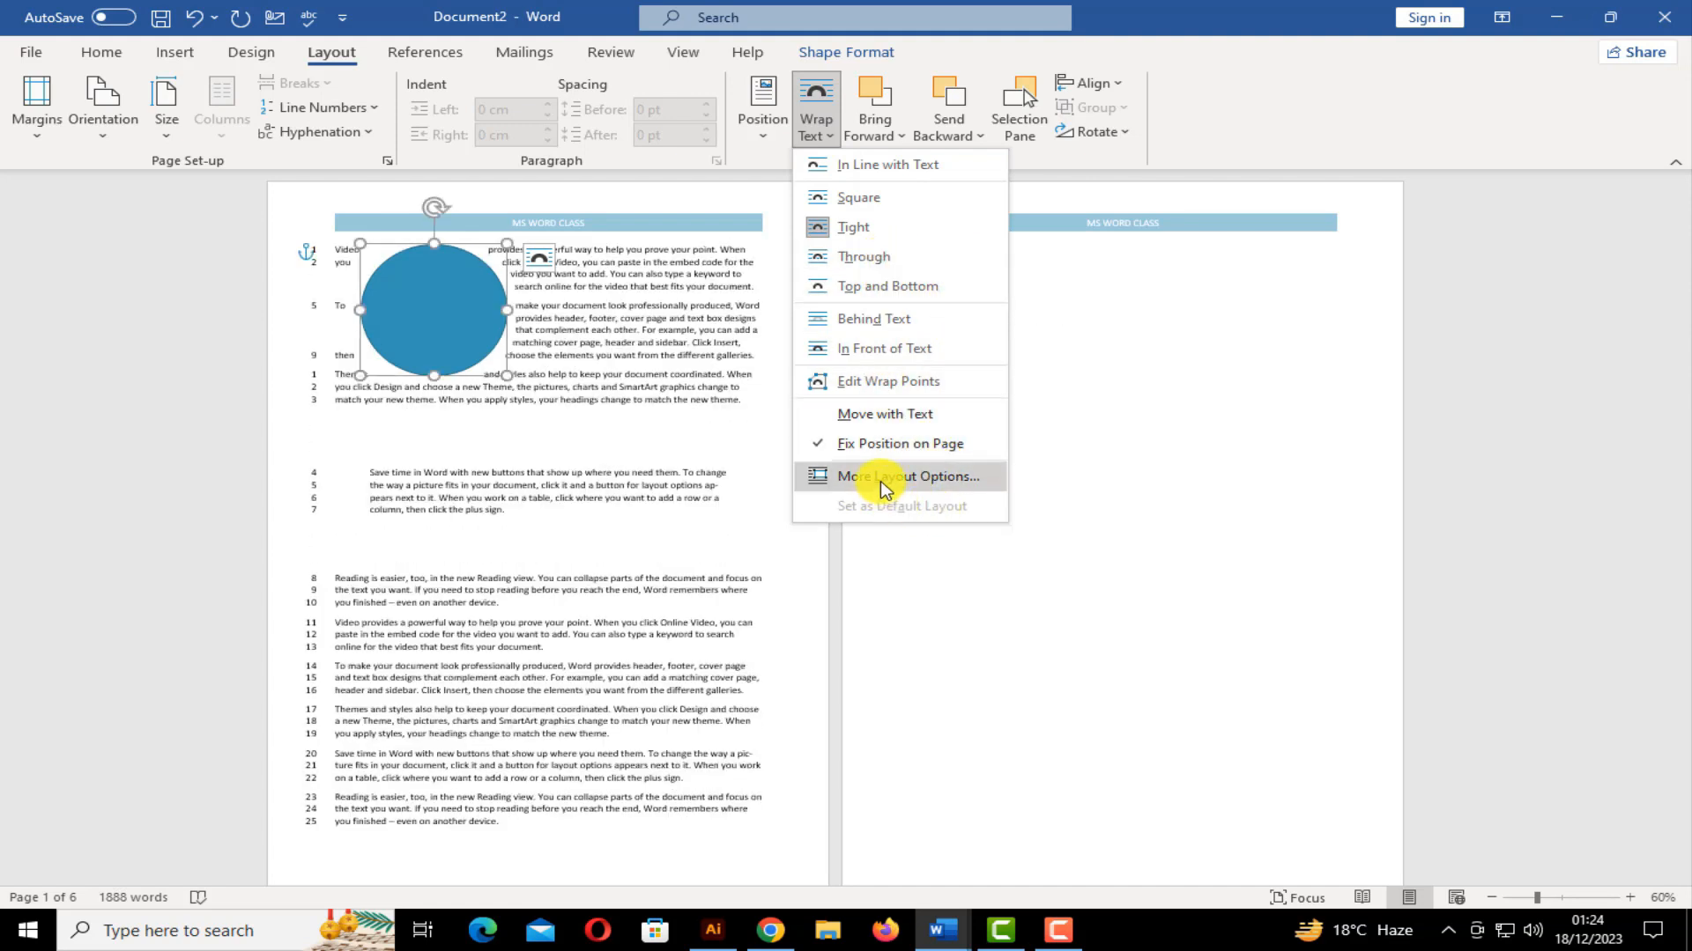
click(1140, 314)
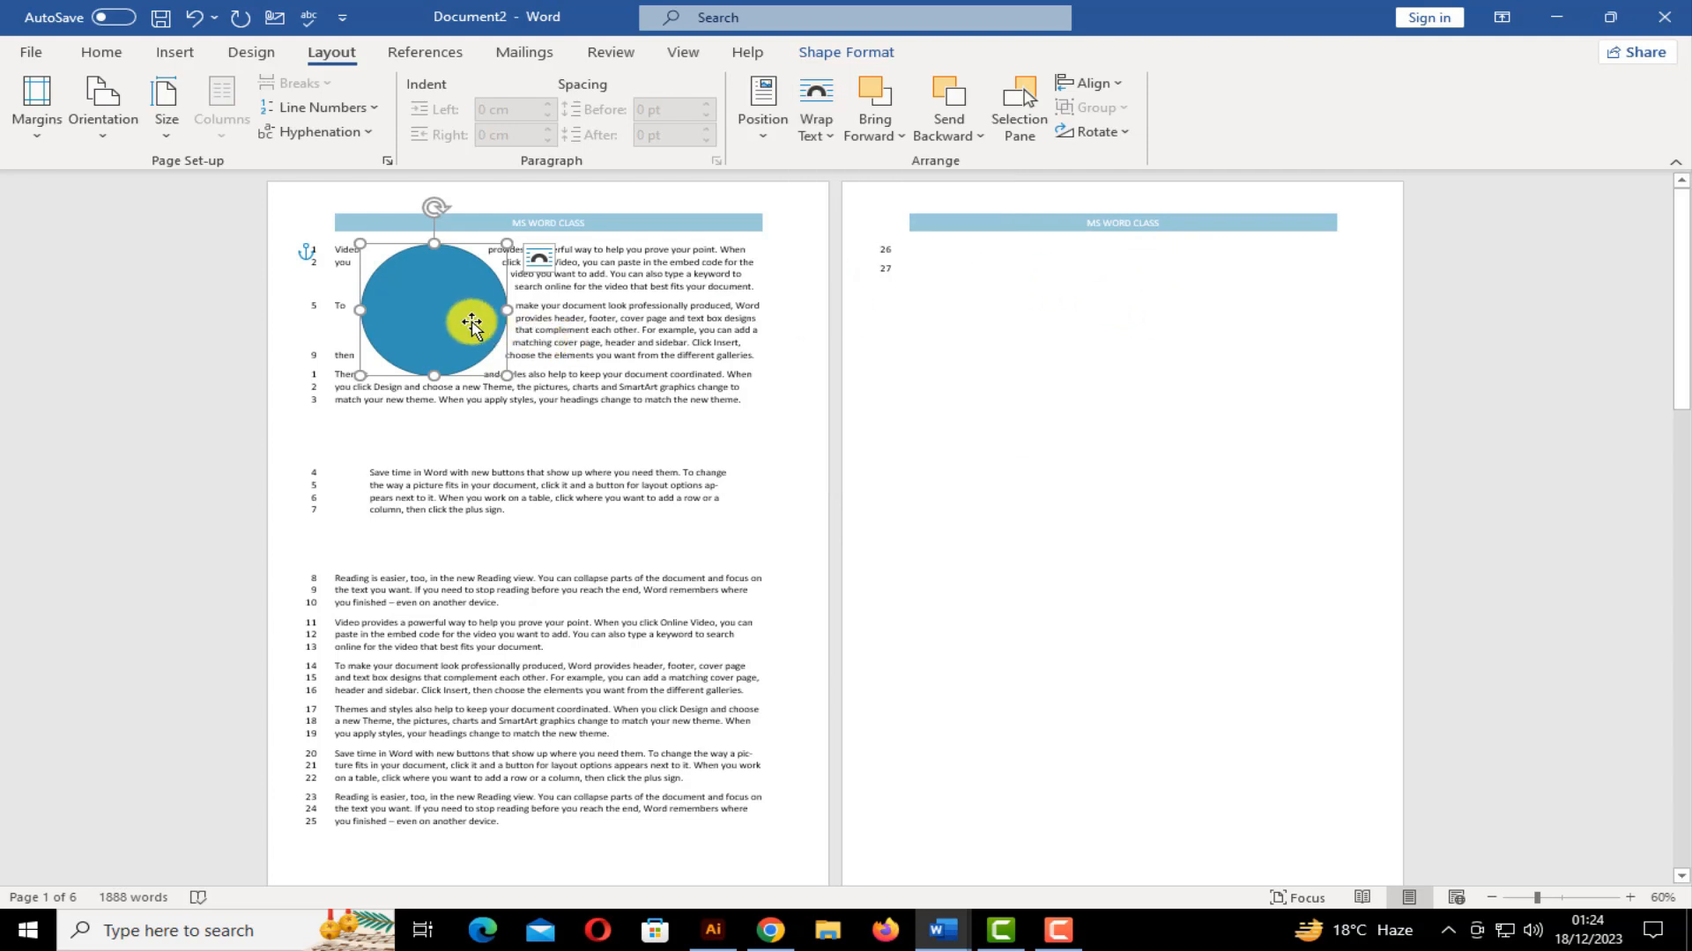
Move the circle down over the "To make your document" and "Themes and styles" paragraphs and place an overlapping copy to its right
drag(471, 322, 526, 384)
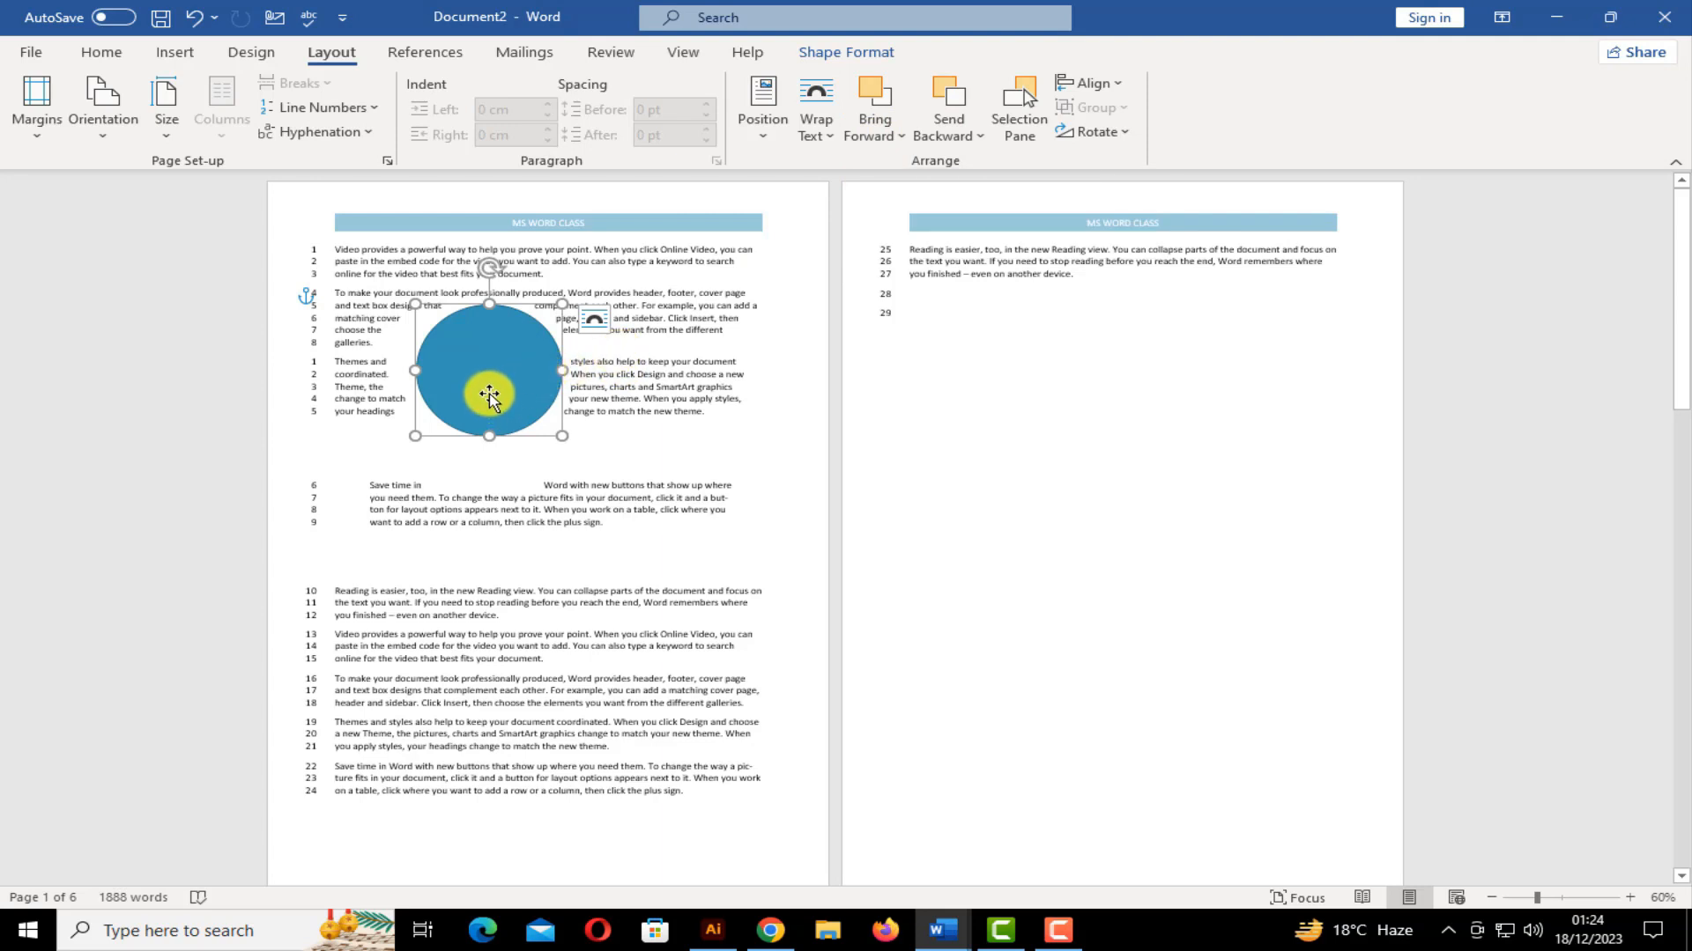
drag(502, 383, 555, 371)
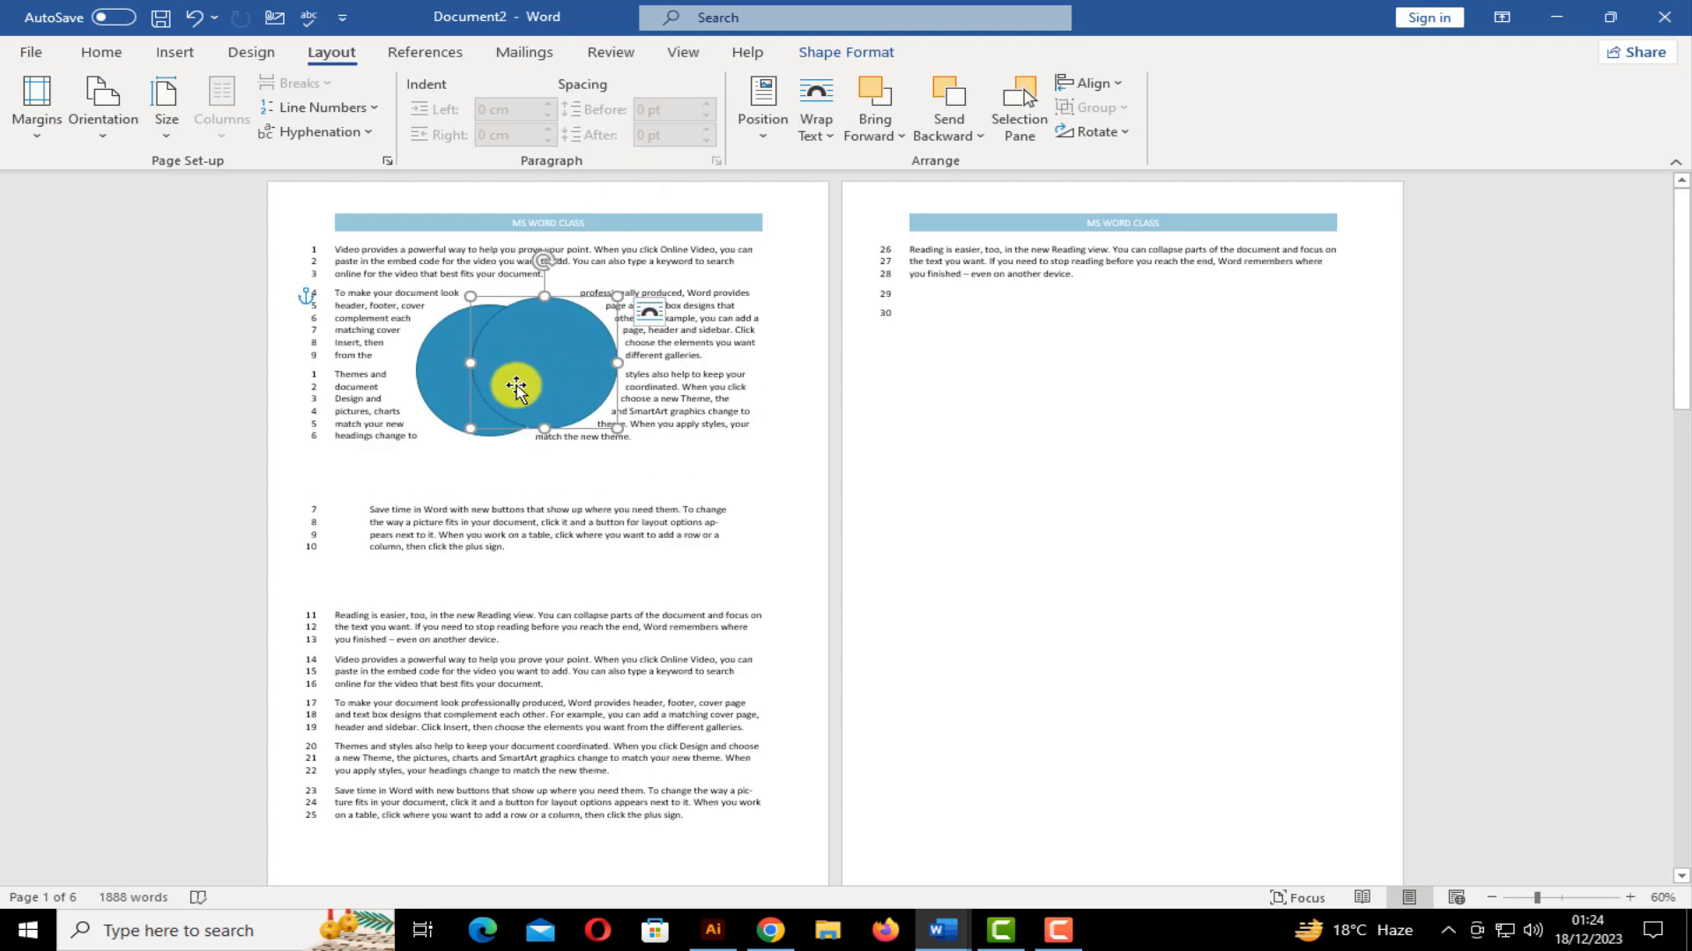
Apply the black gradient theme style to the copied circle and nudge it slightly over the first circle
click(846, 52)
click(455, 130)
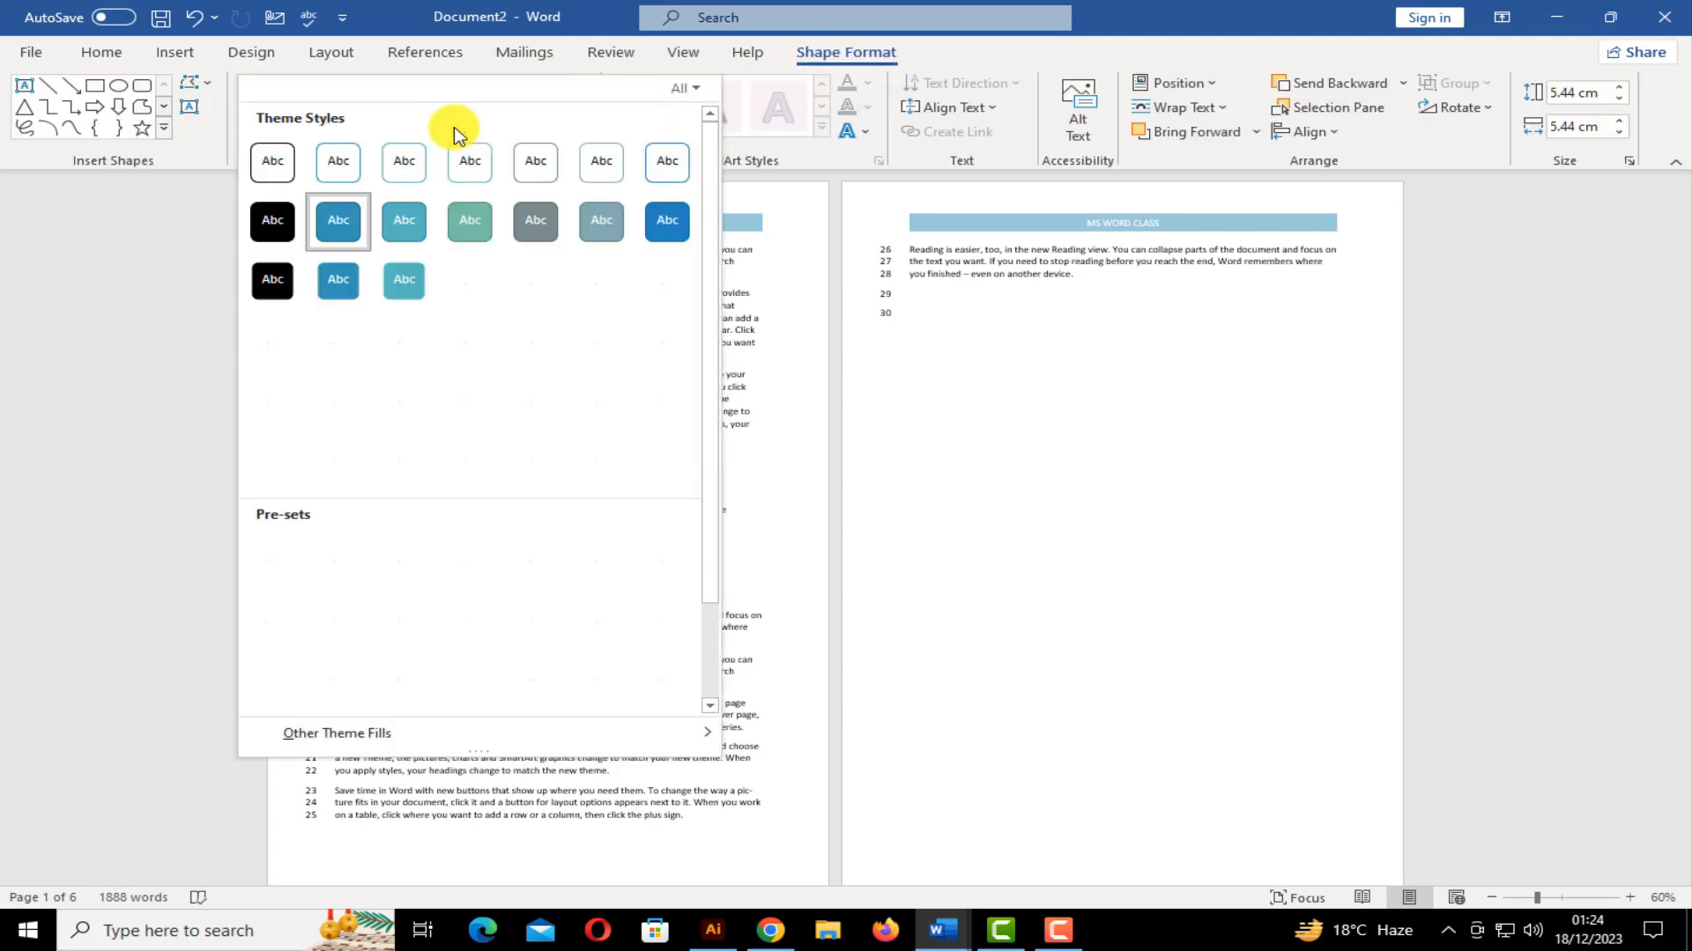
scroll(551, 396, down, 2)
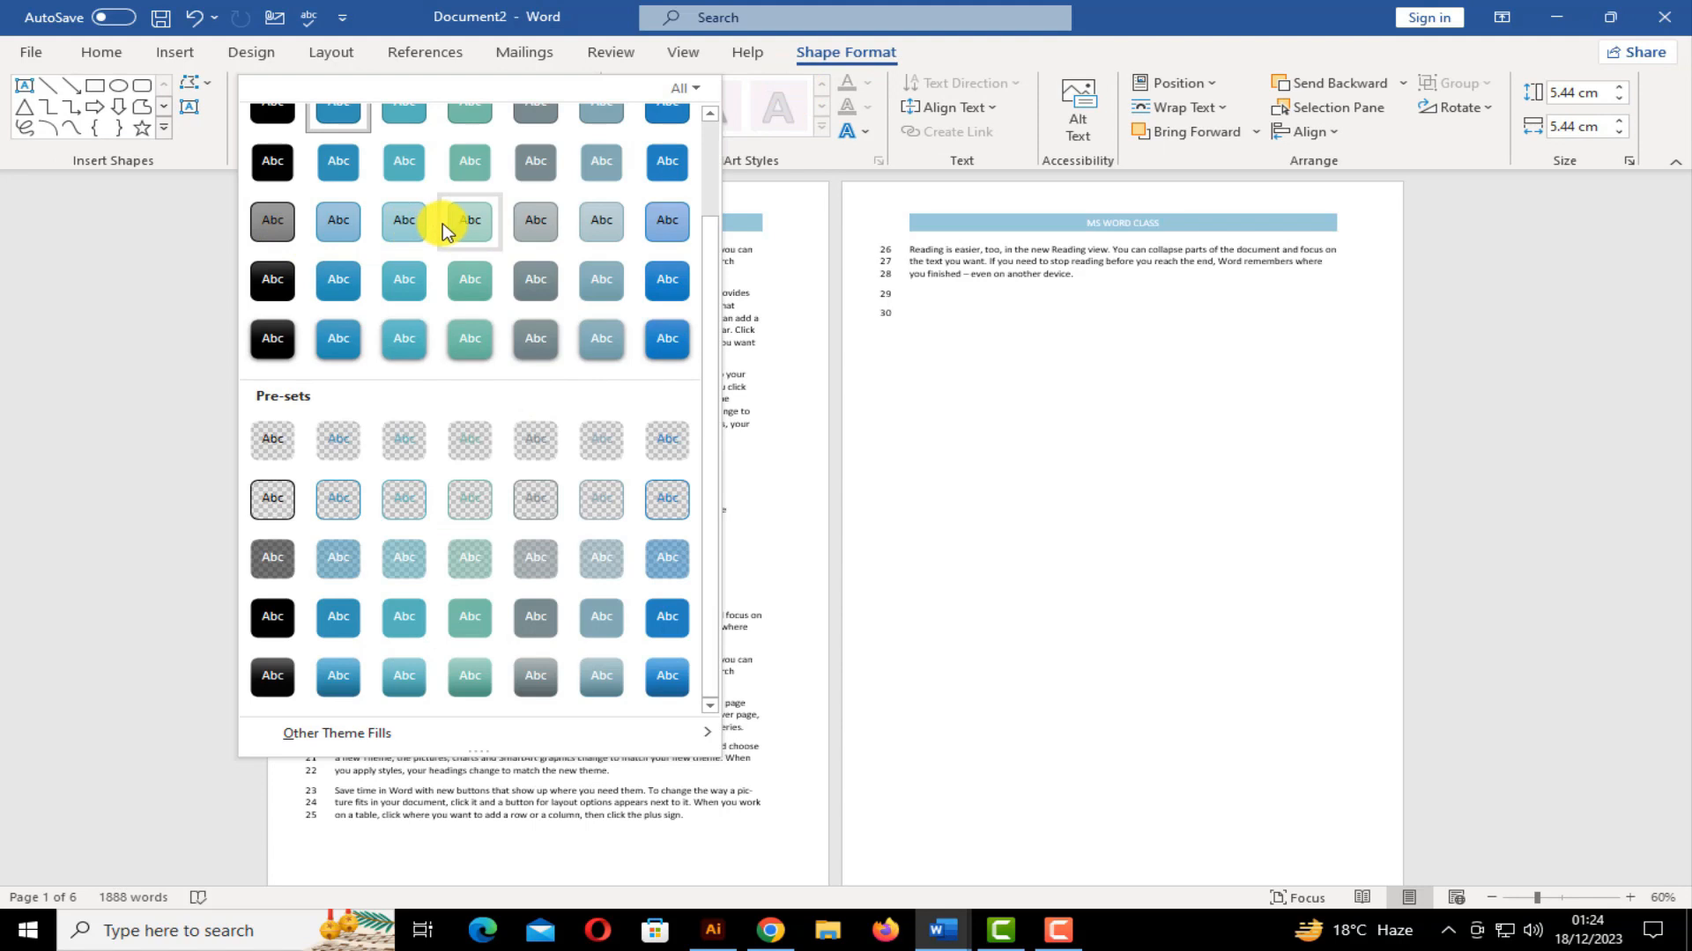
click(667, 220)
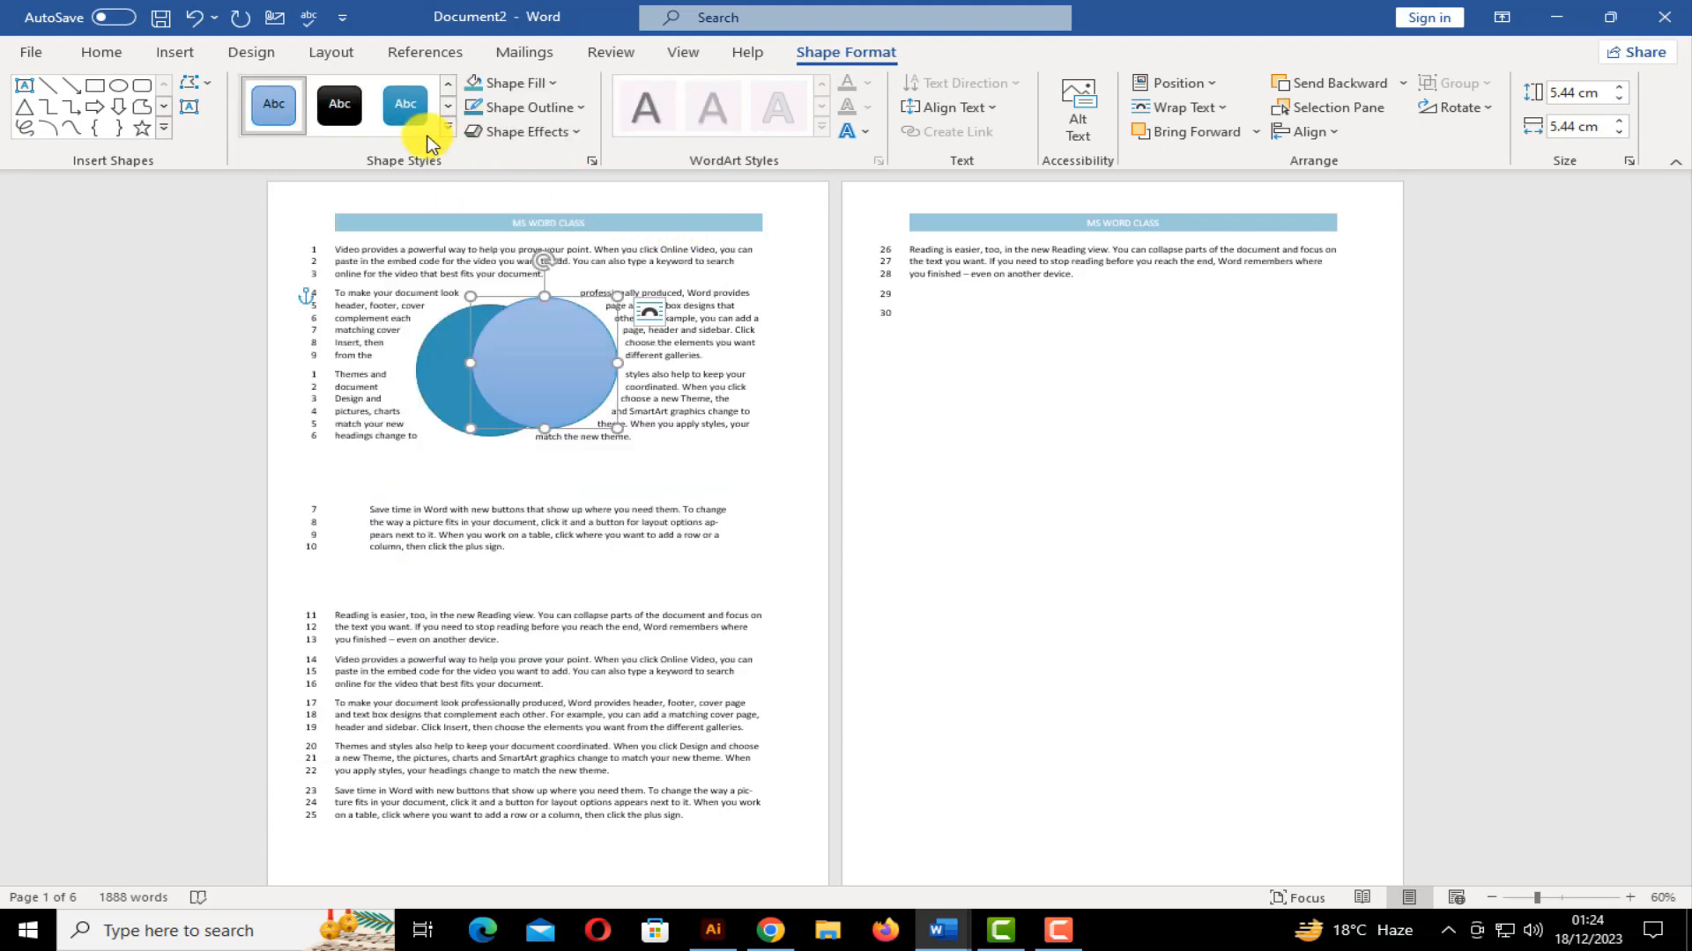
click(352, 107)
drag(589, 368, 591, 374)
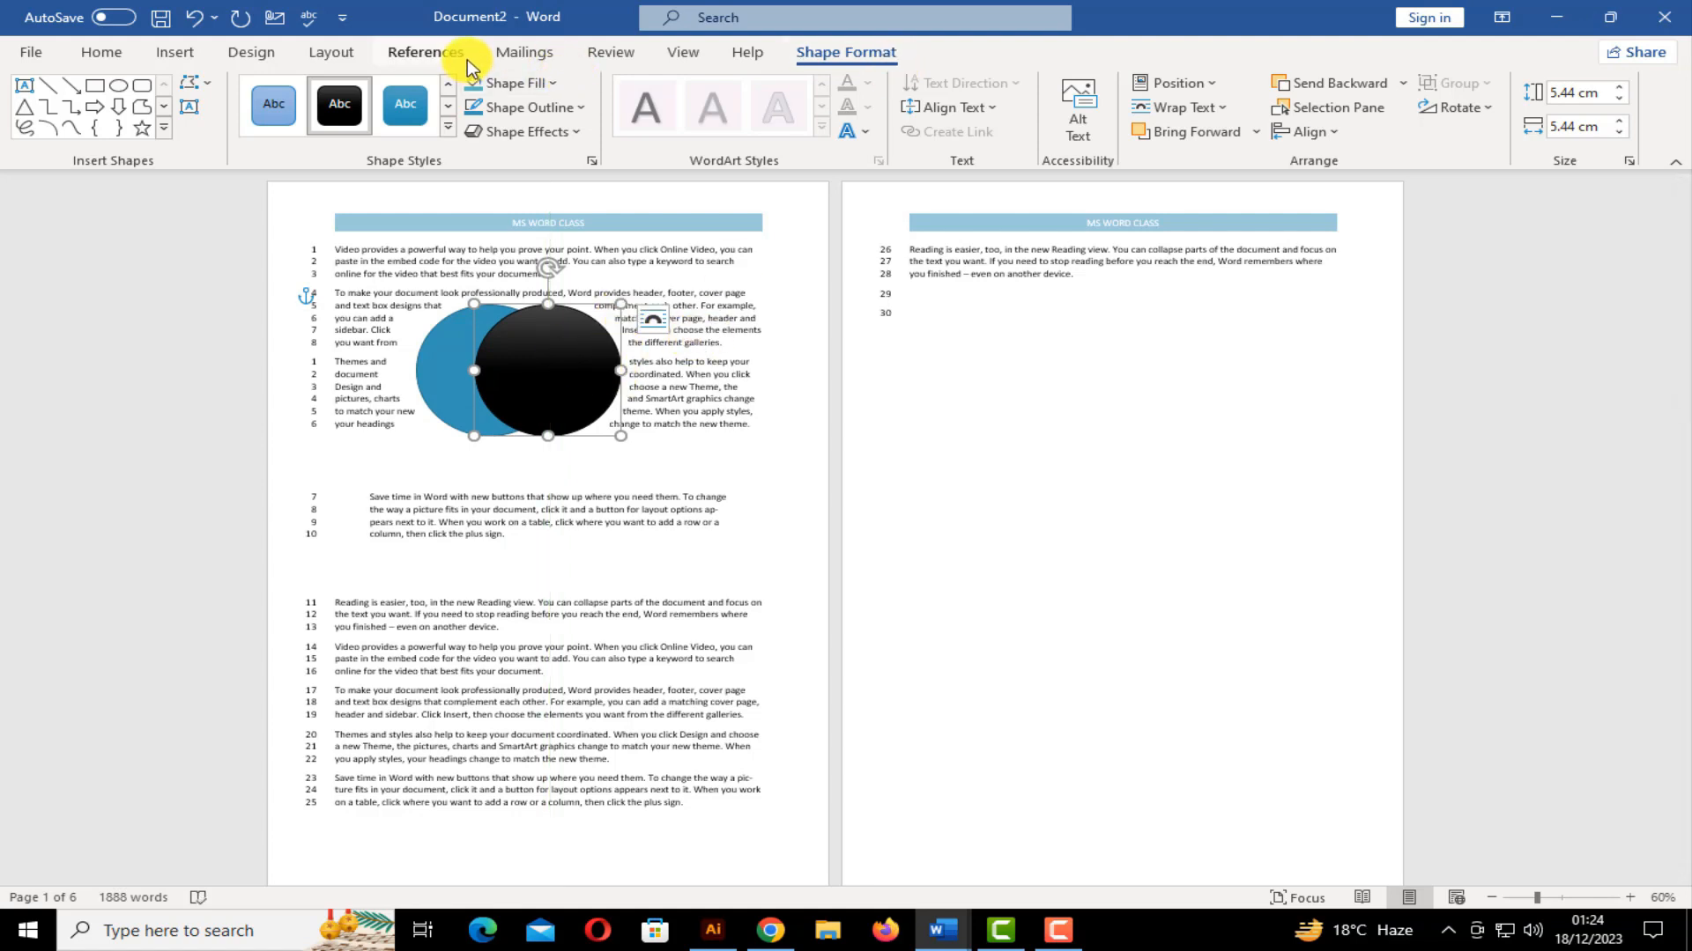
click(332, 53)
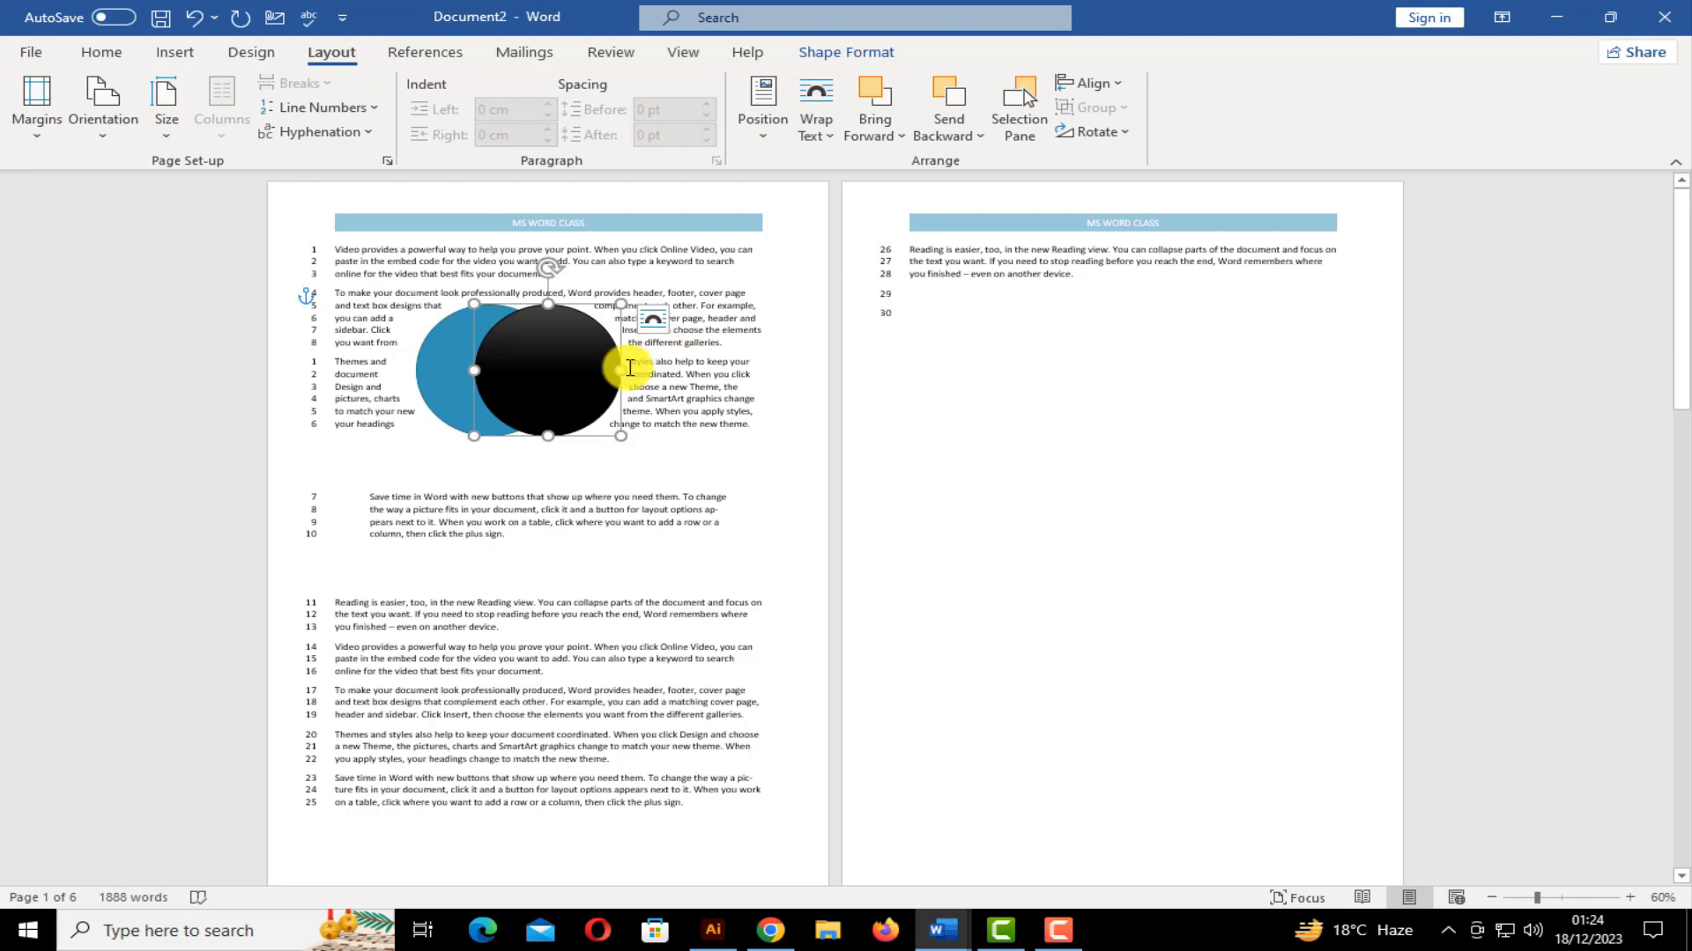
drag(566, 363, 567, 357)
Change the document's theme colours to the Office colour set
click(253, 62)
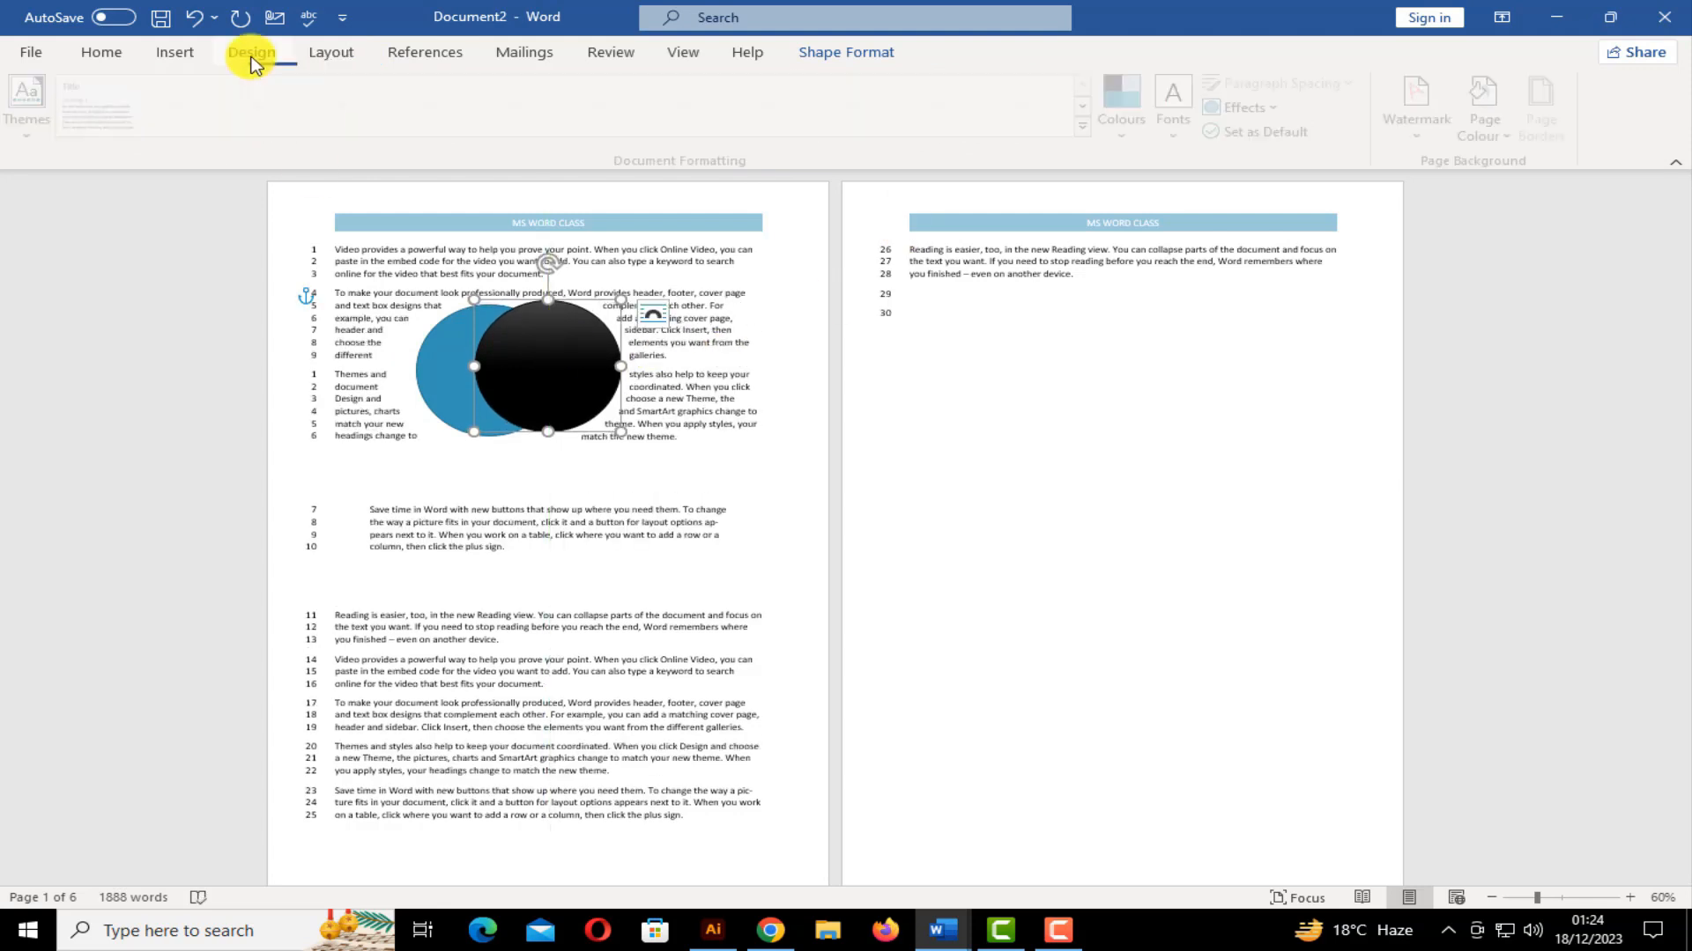
click(1140, 132)
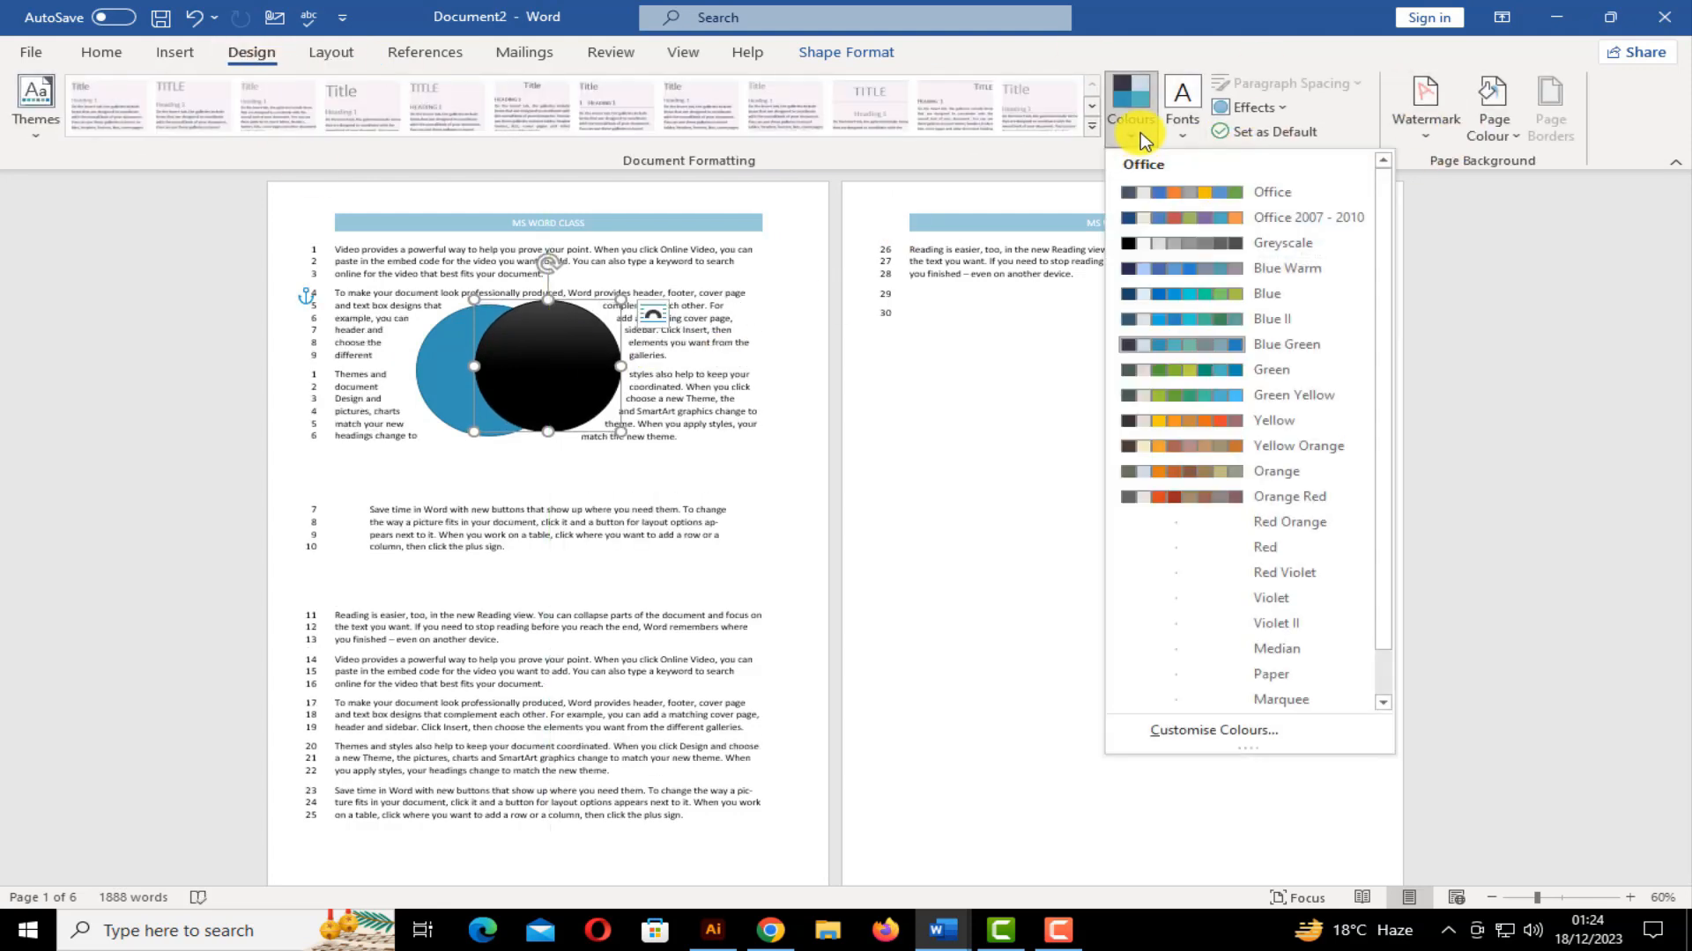
click(1242, 199)
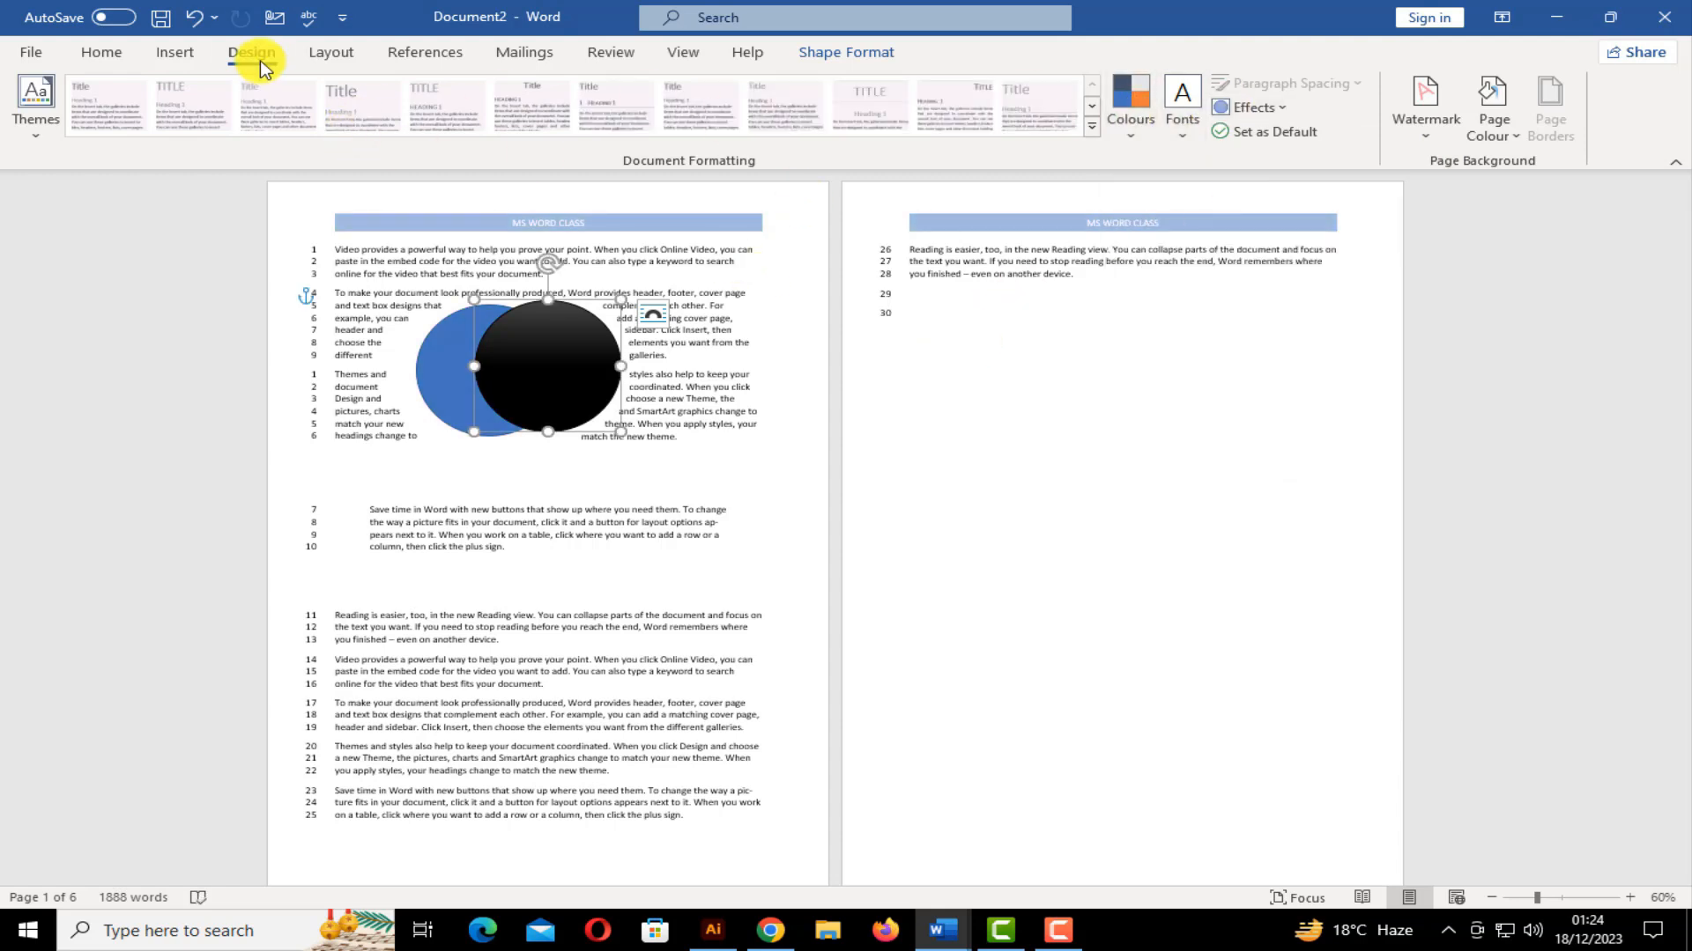
Apply the solid orange preset shape style to the black circle and align it with the page's horizontal centre
click(325, 55)
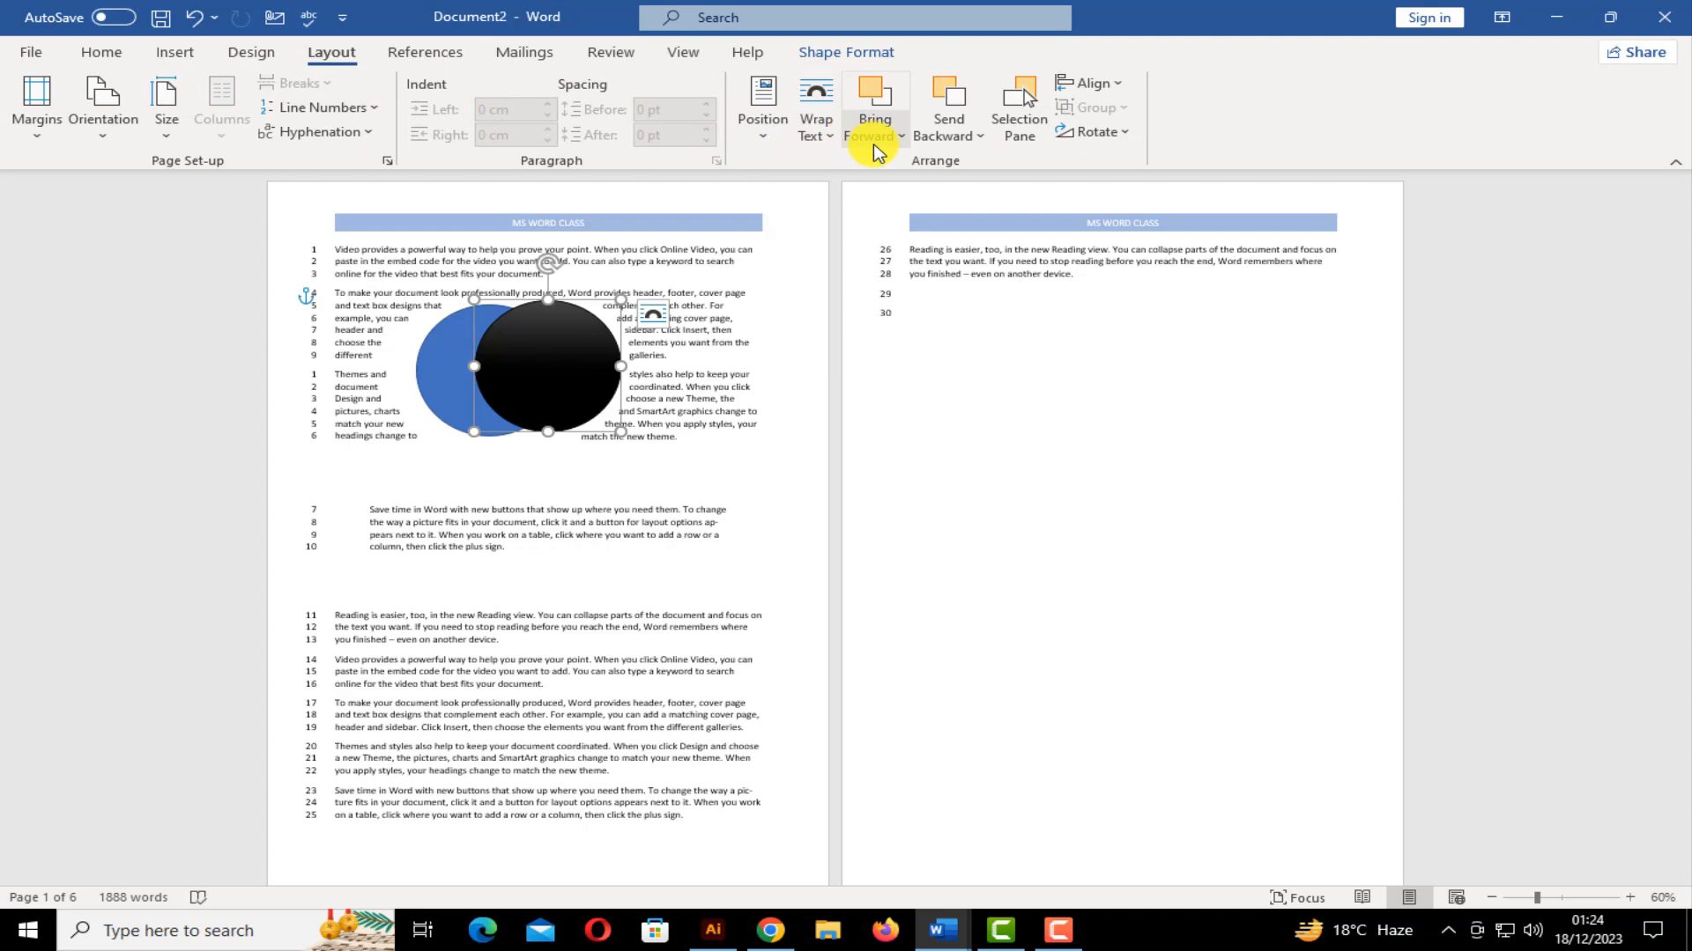
double_click(575, 363)
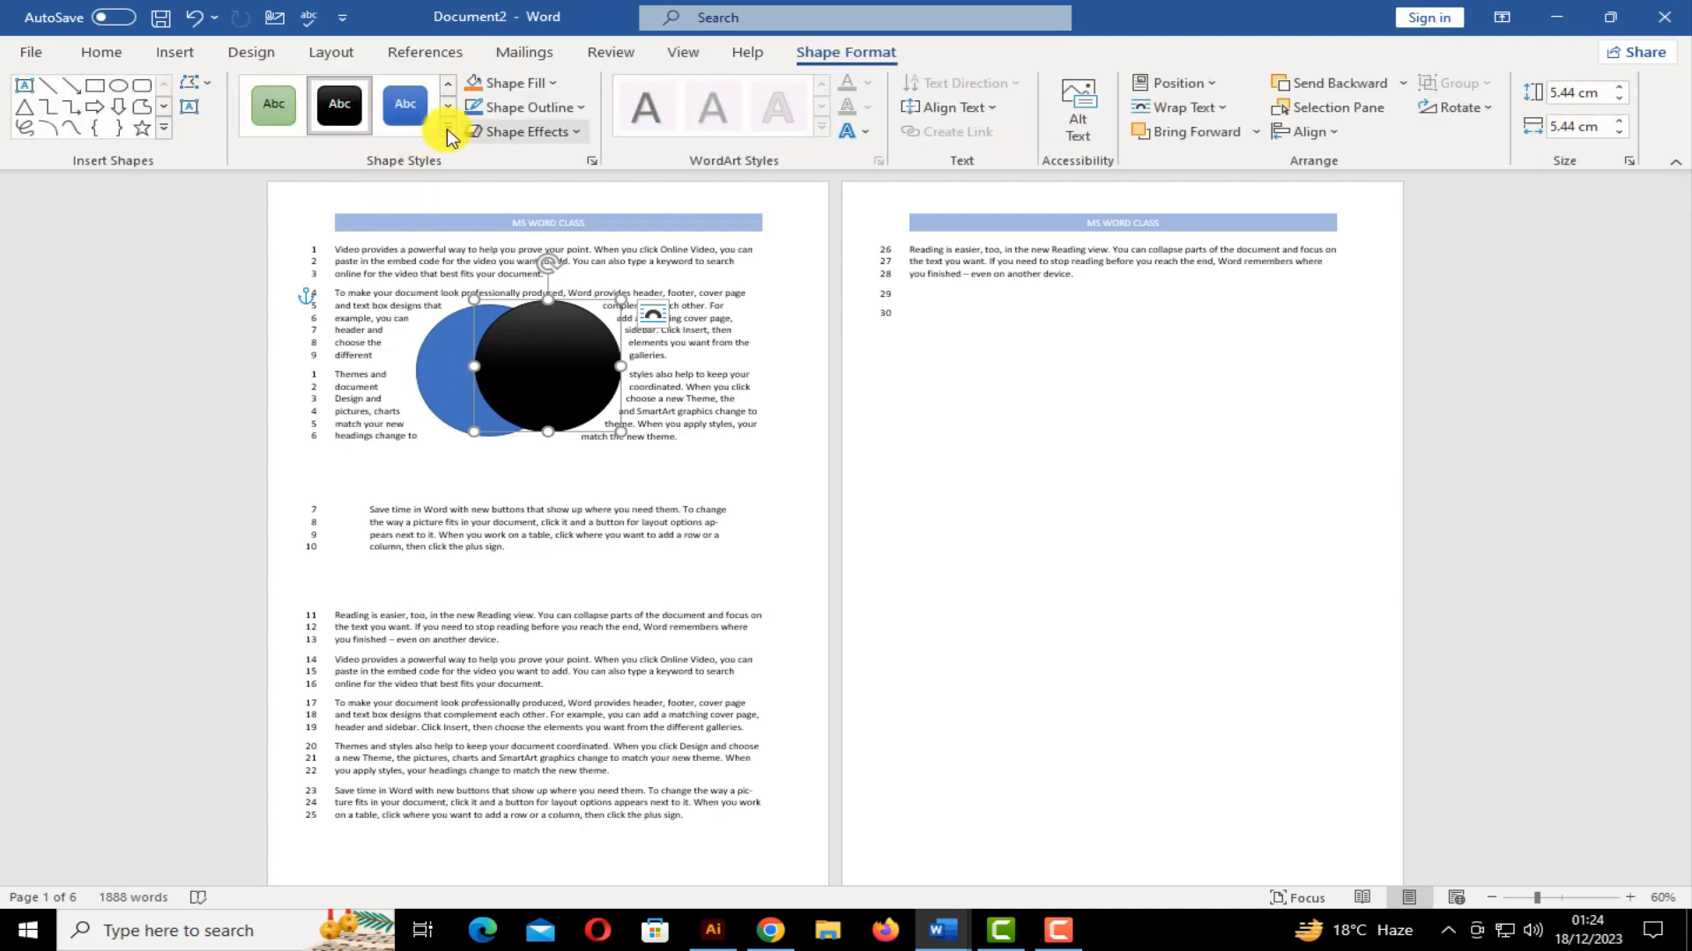
click(448, 132)
scroll(487, 344, down, 3)
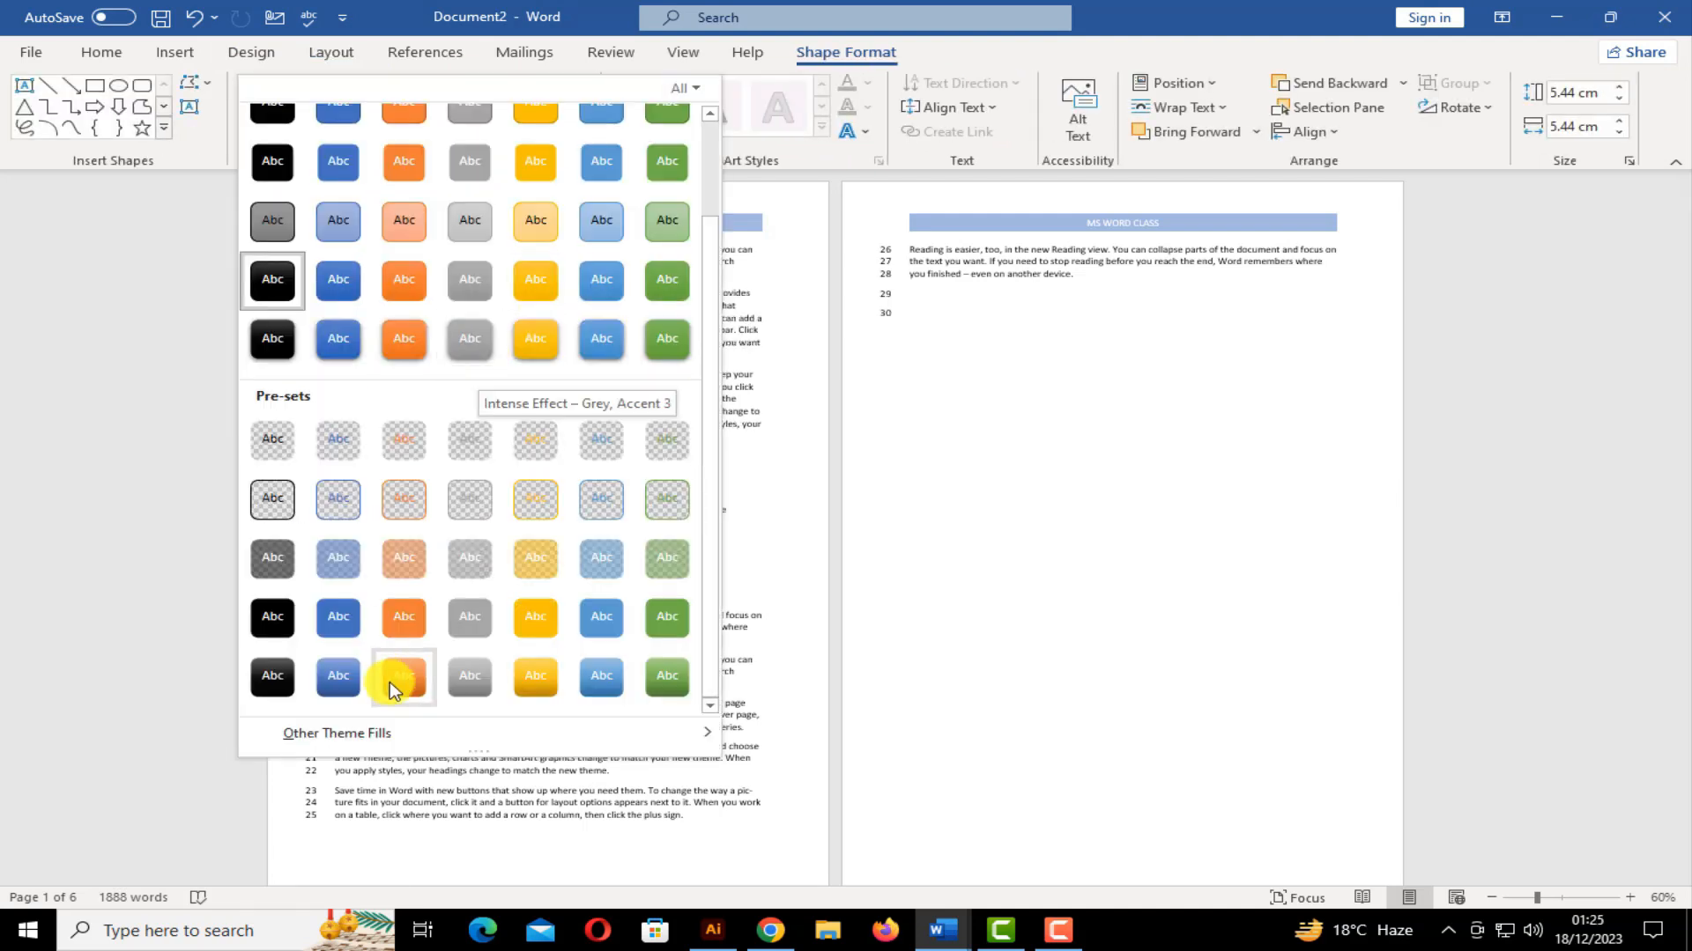
click(398, 639)
drag(547, 367, 593, 200)
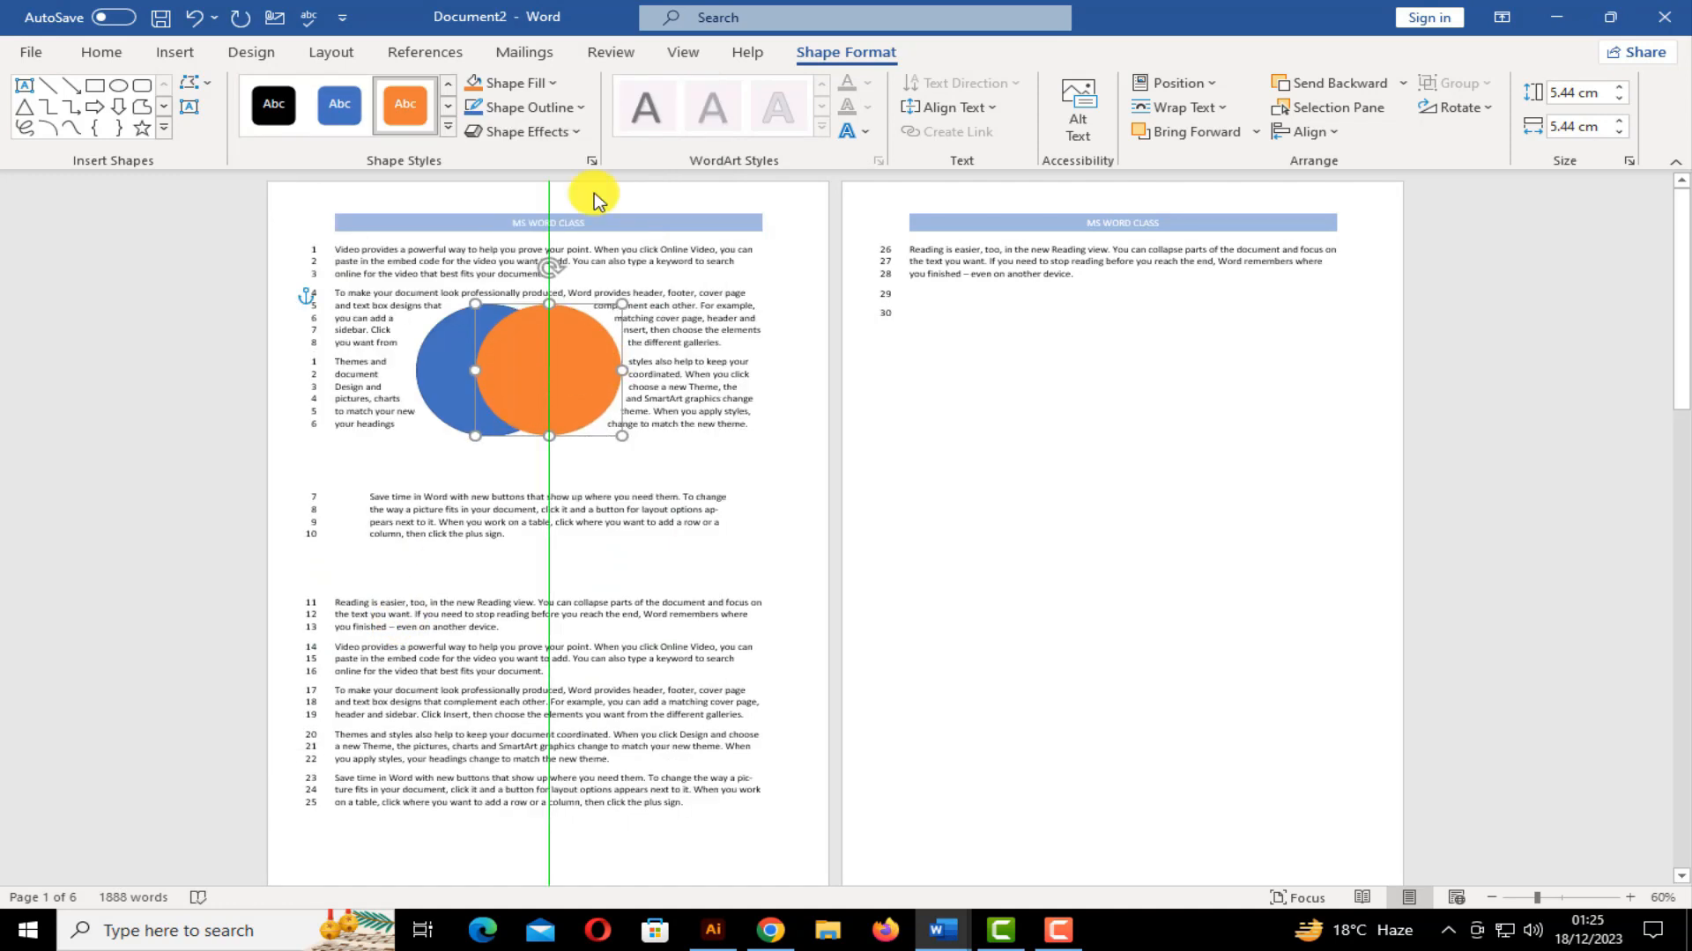
Bring the blue circle forward over the orange circle, and send it backward behind the orange circle again
click(328, 53)
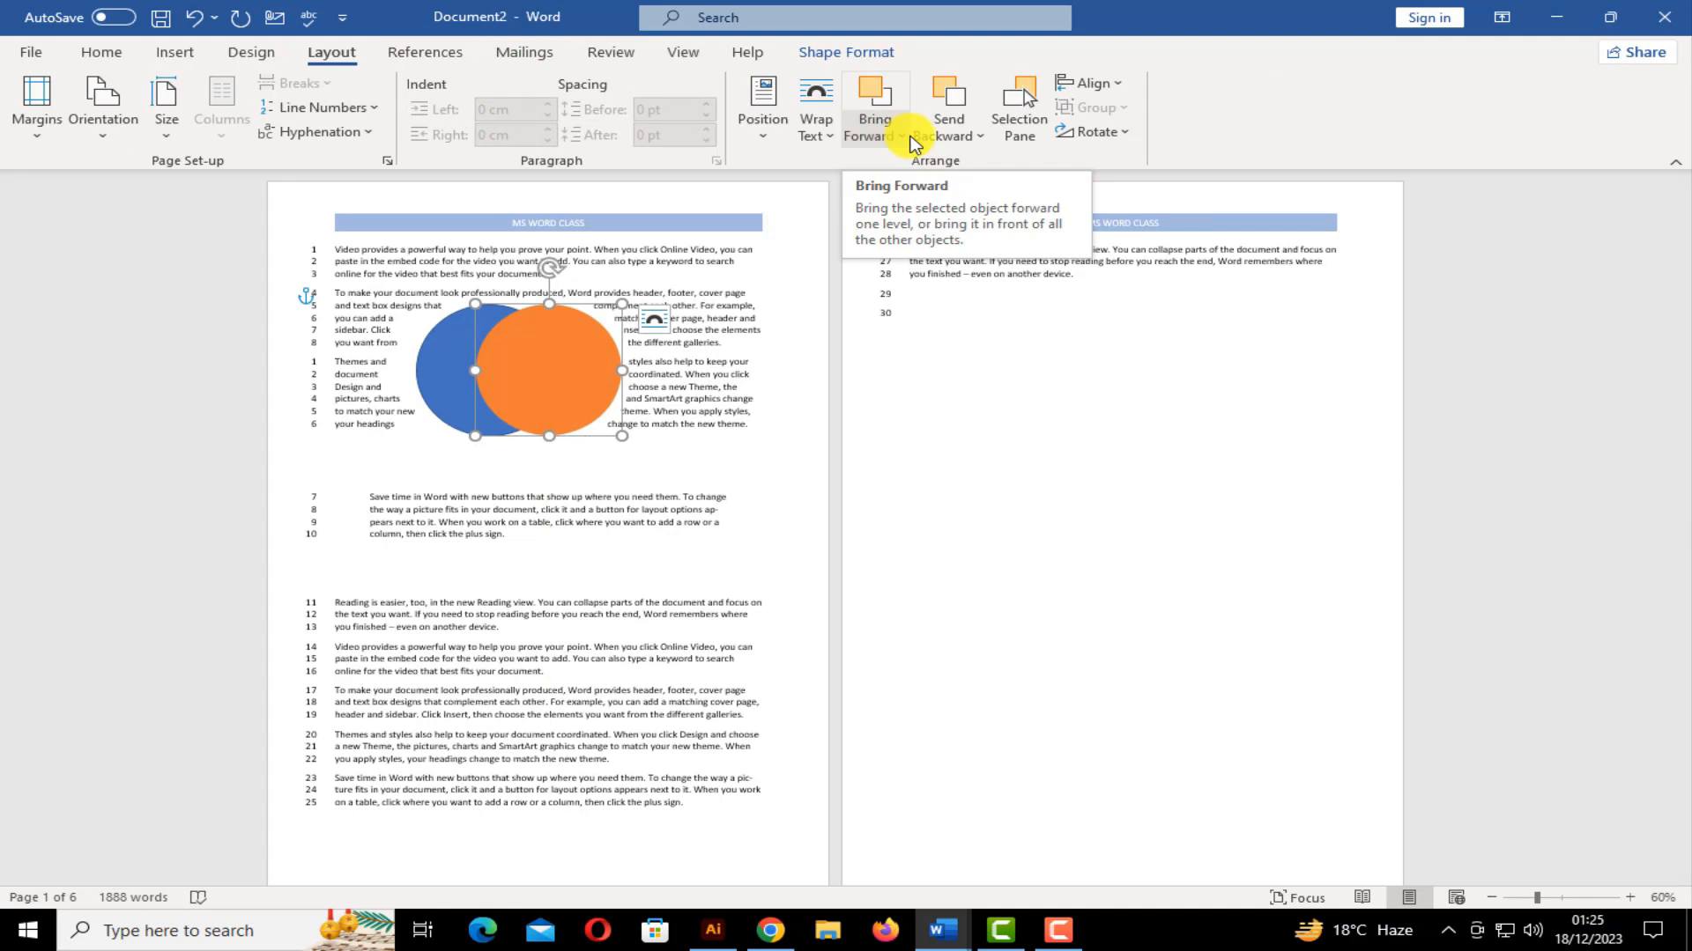
click(904, 139)
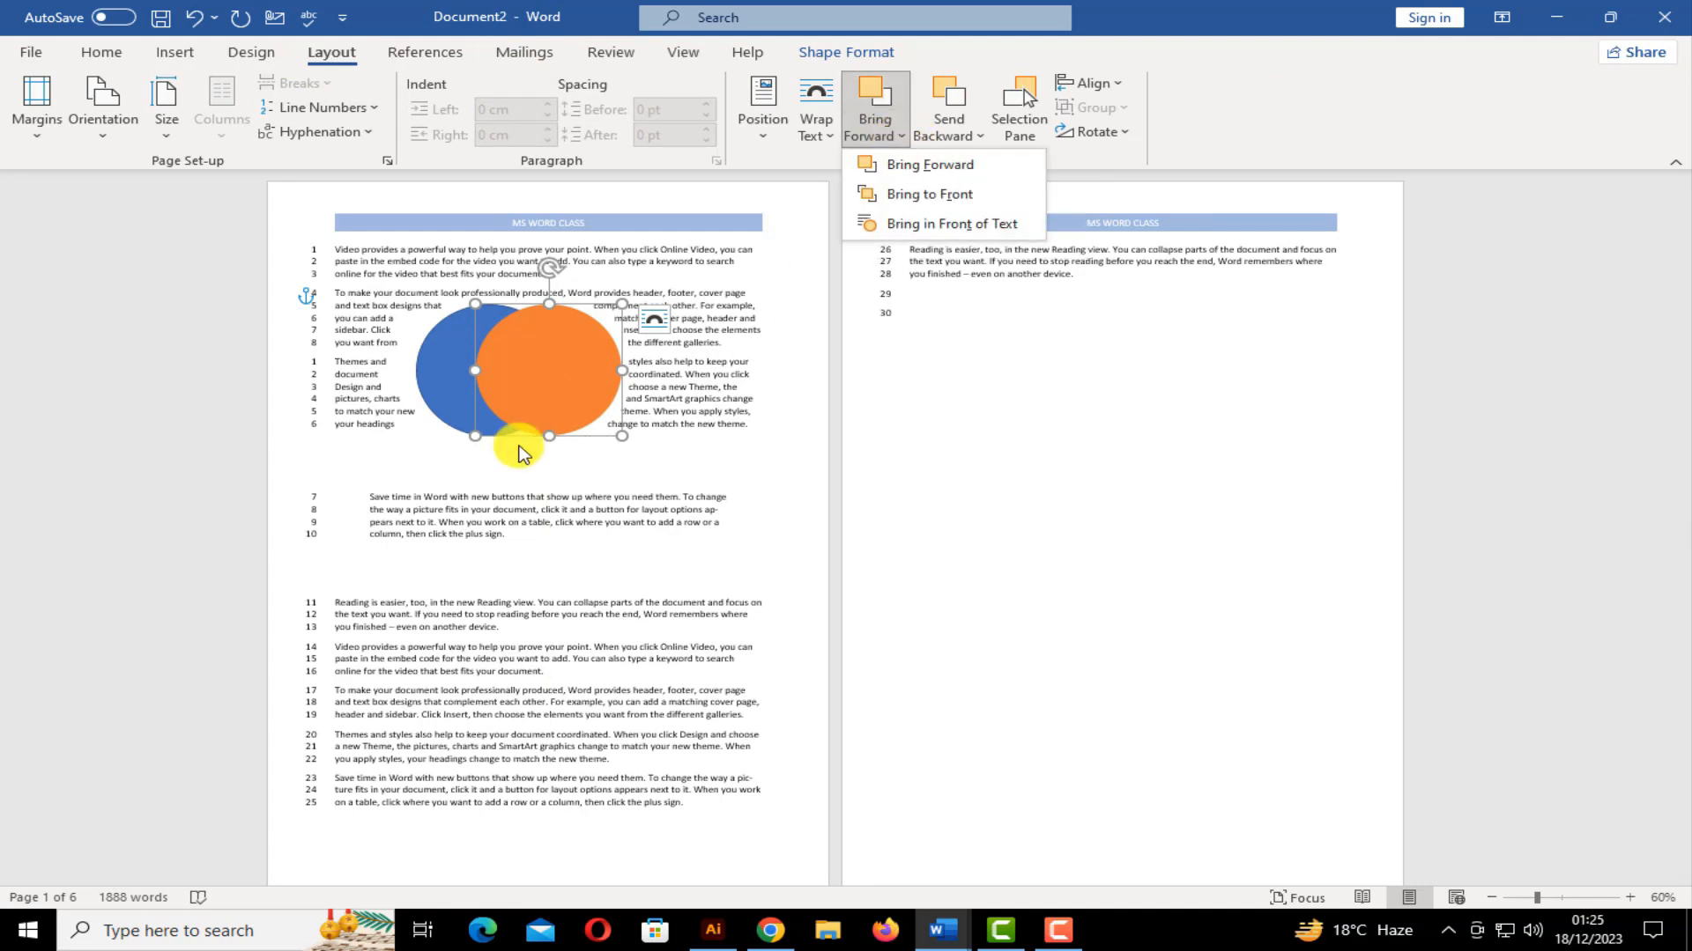
click(431, 391)
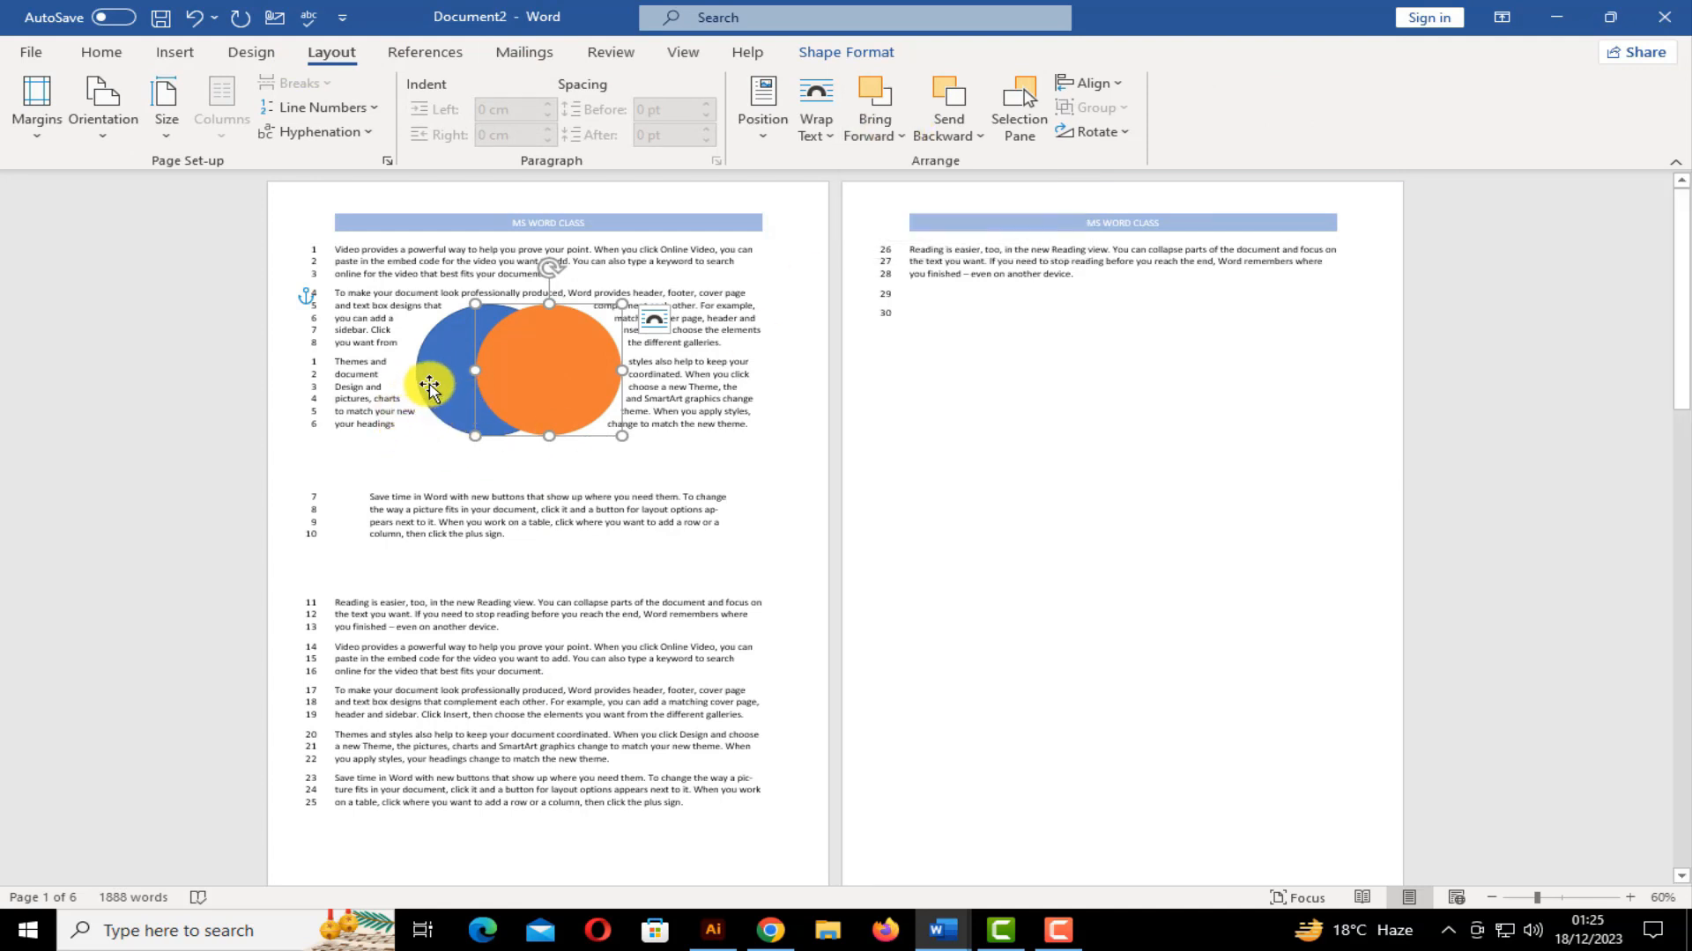
click(430, 391)
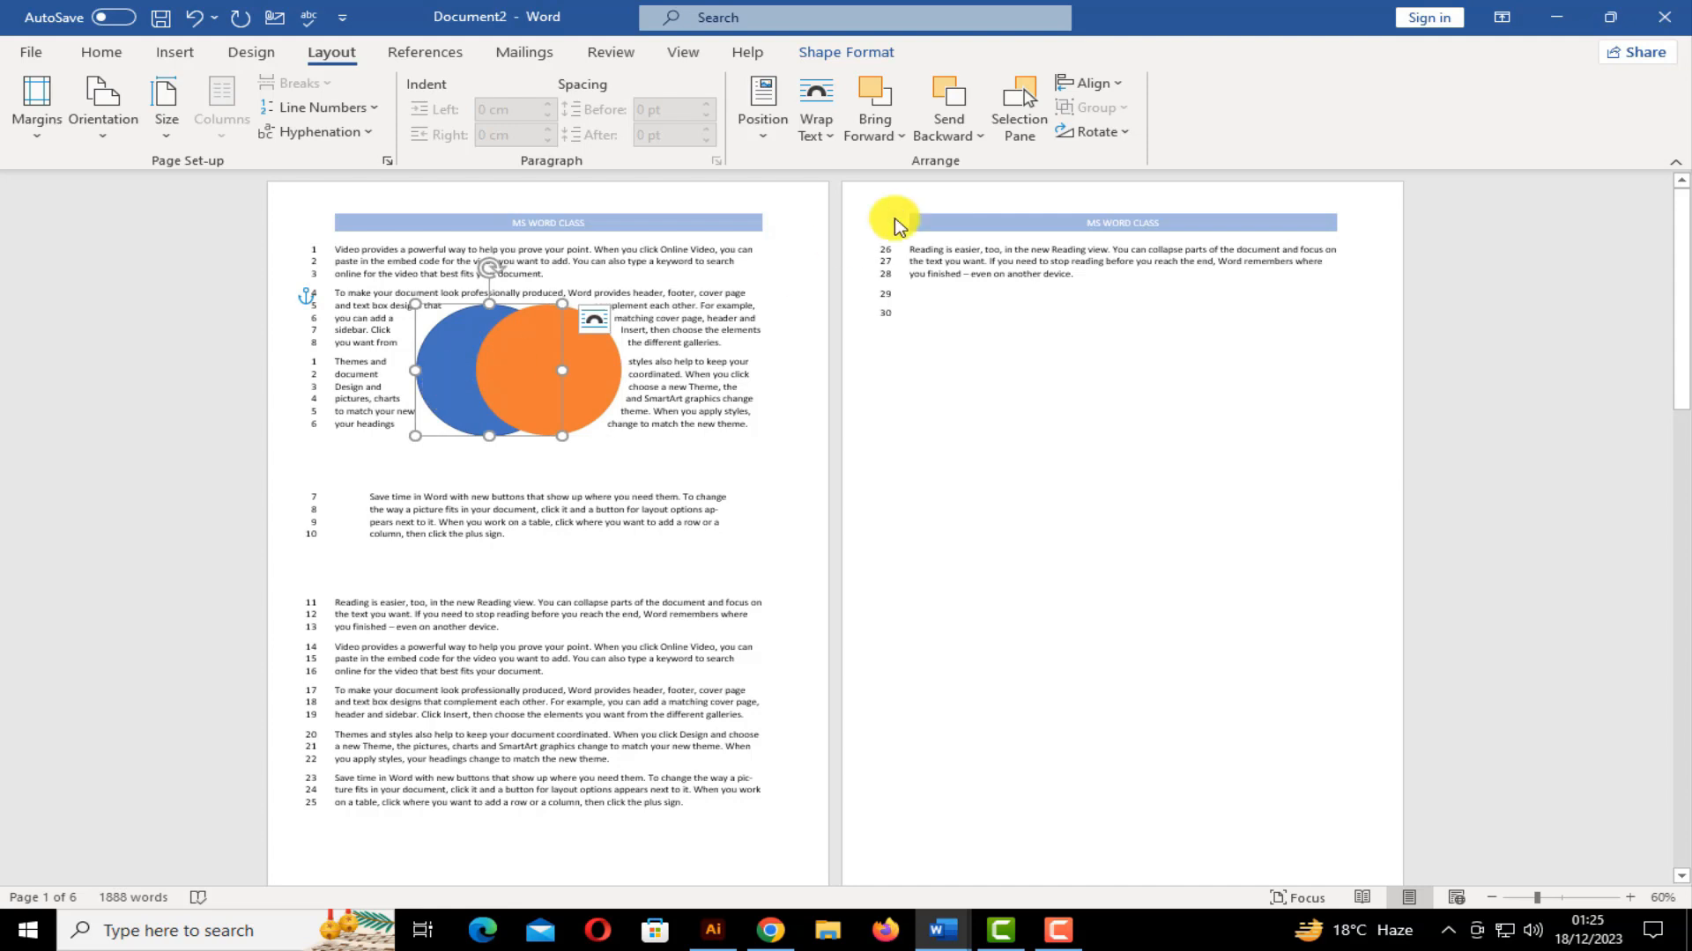
click(872, 126)
click(898, 165)
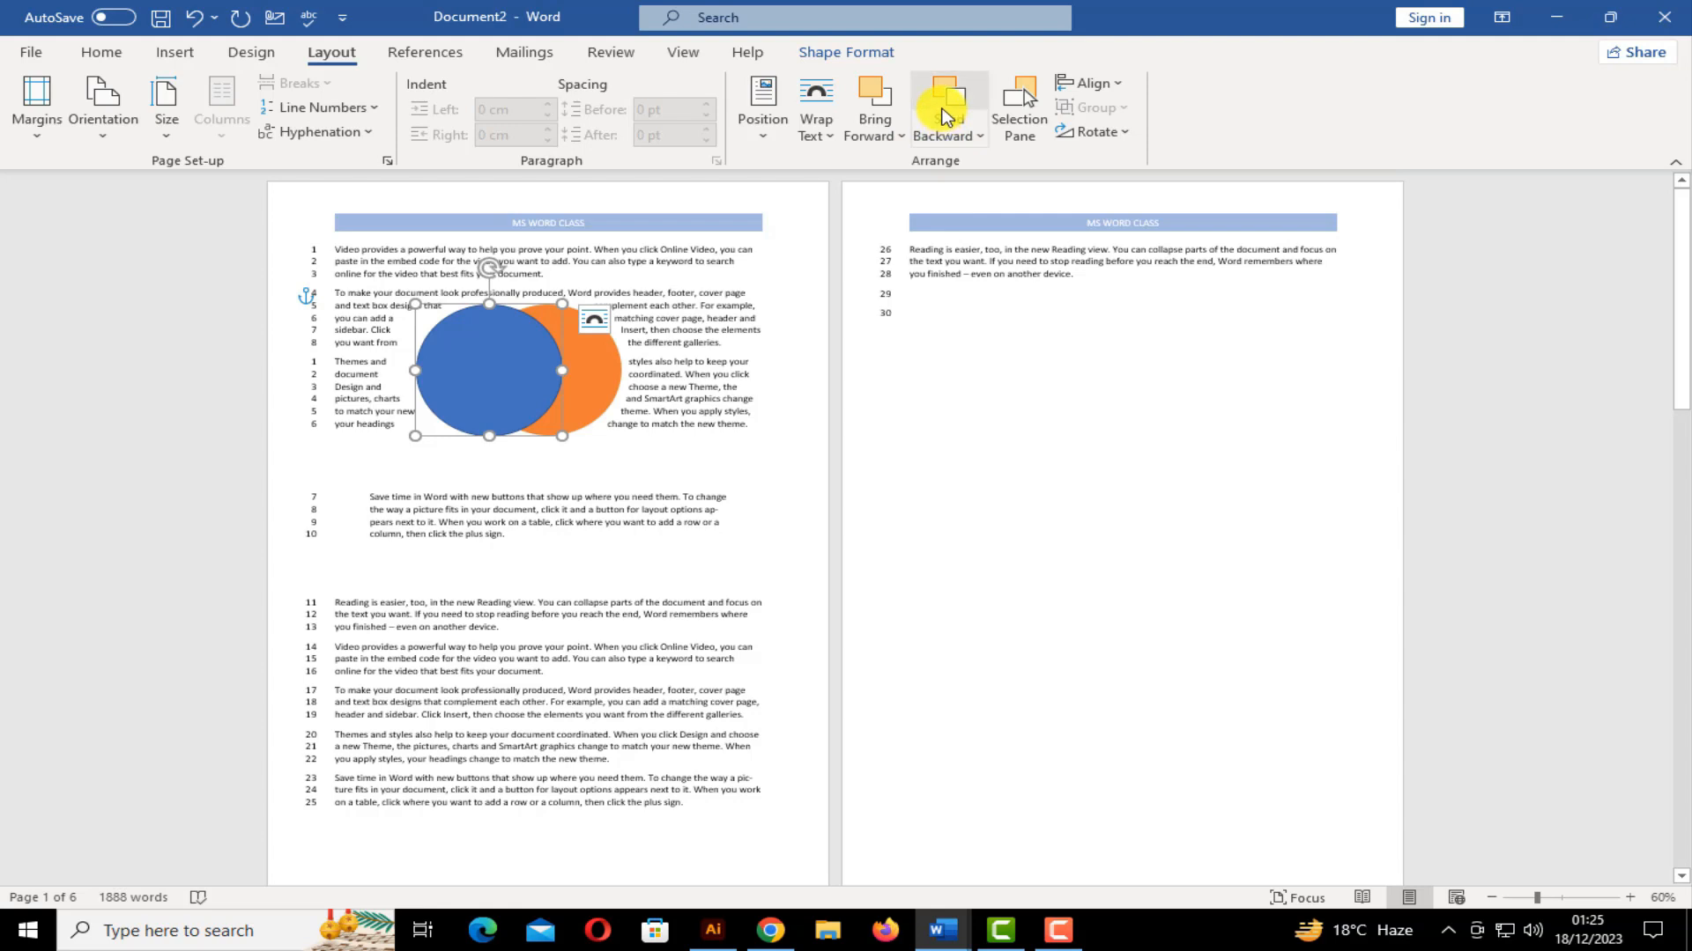
click(944, 114)
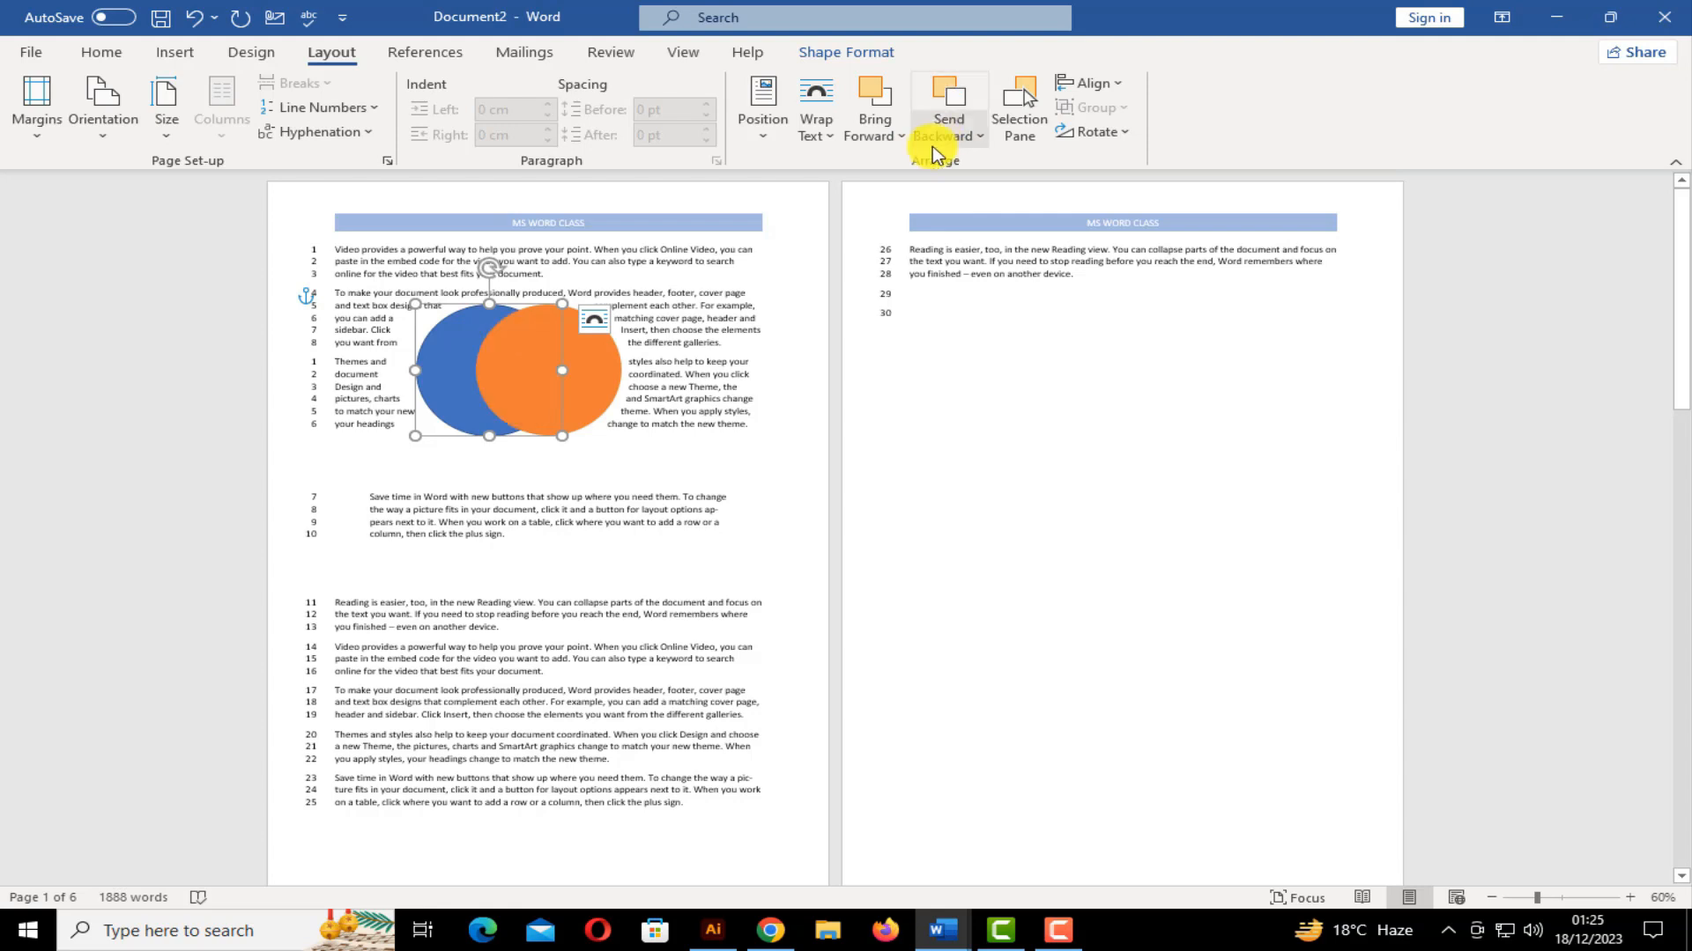
Separate the two circles by moving the blue one to the text's left edge and the orange one further right
click(898, 137)
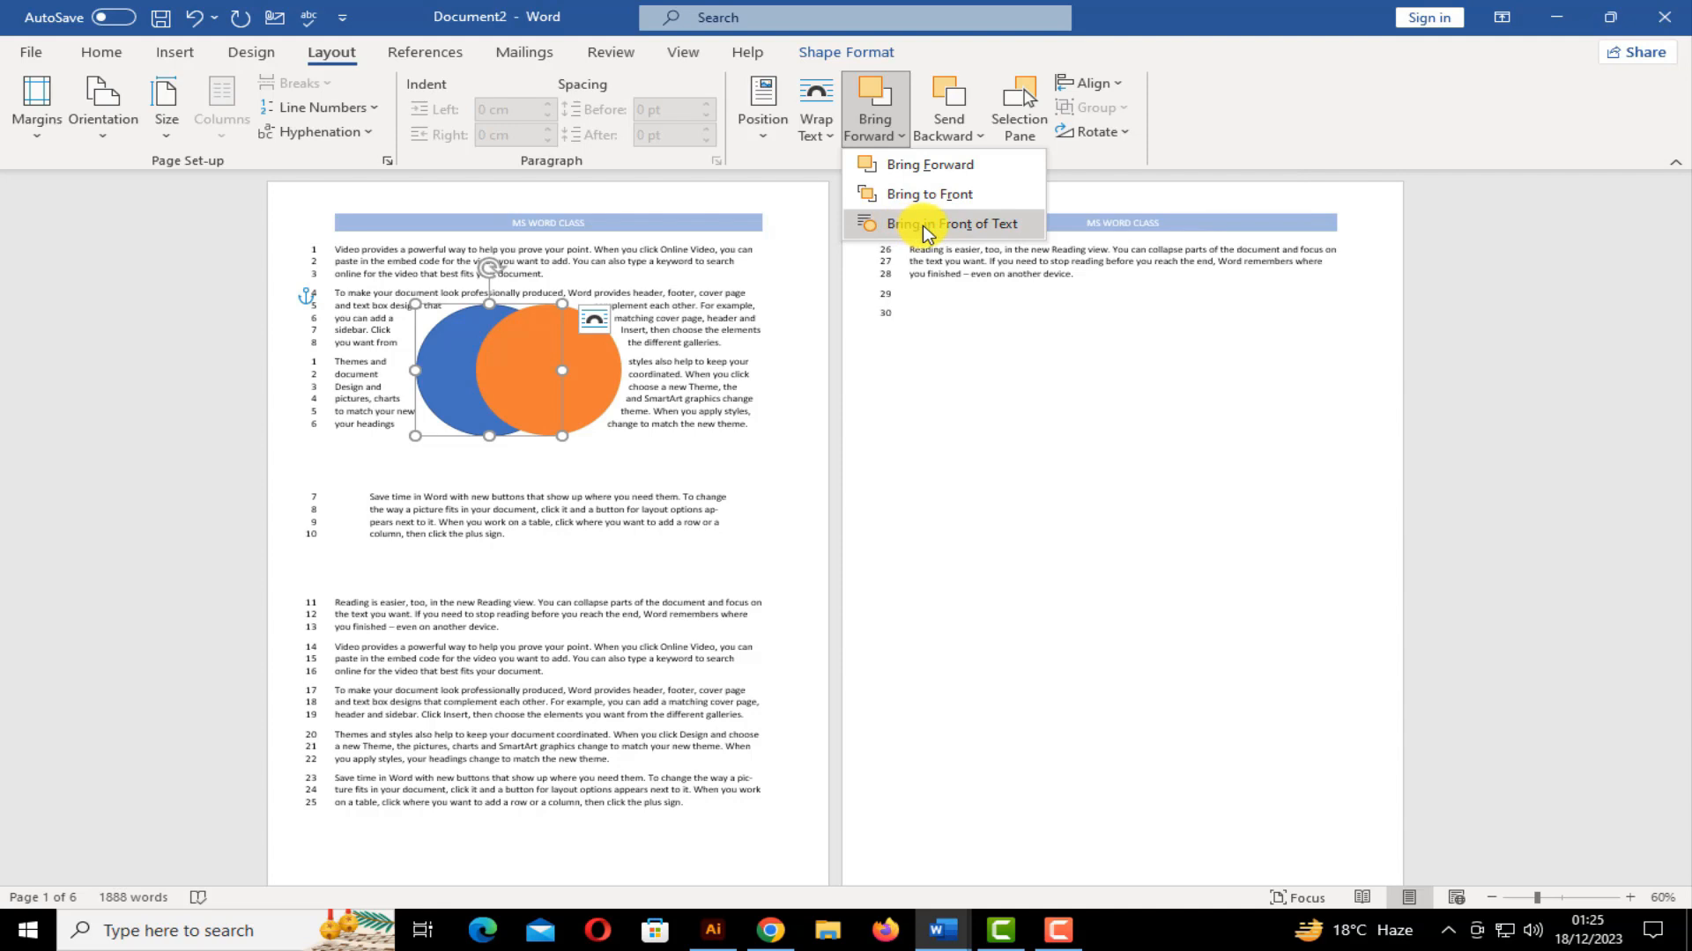
click(444, 368)
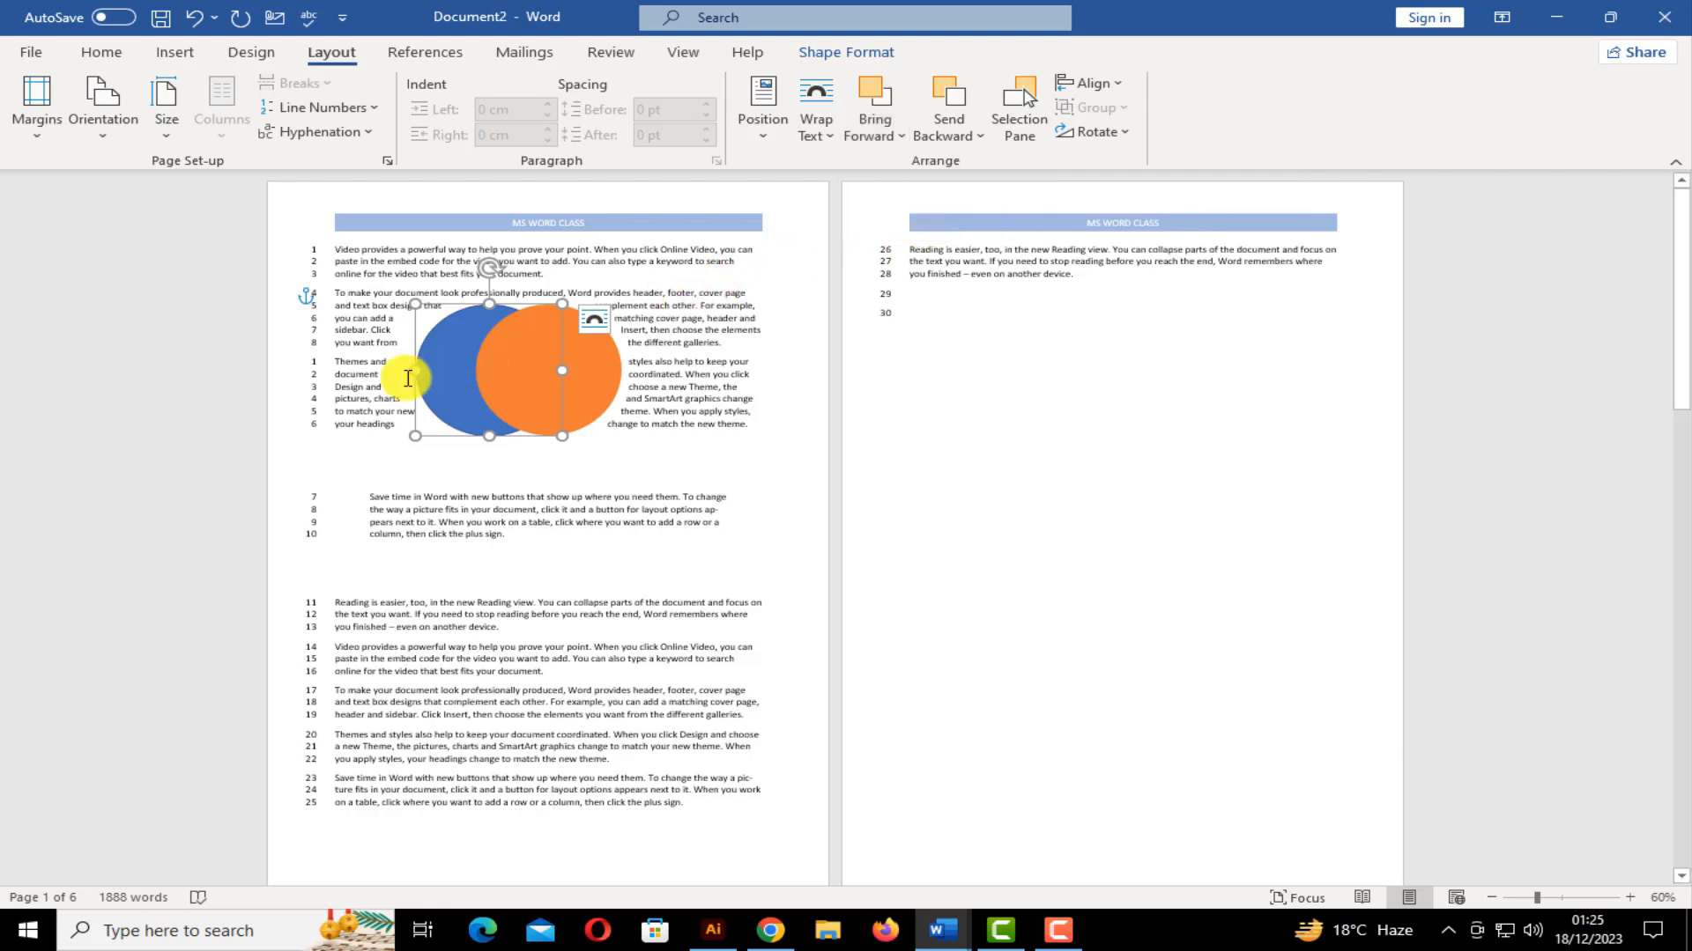
drag(436, 389, 355, 410)
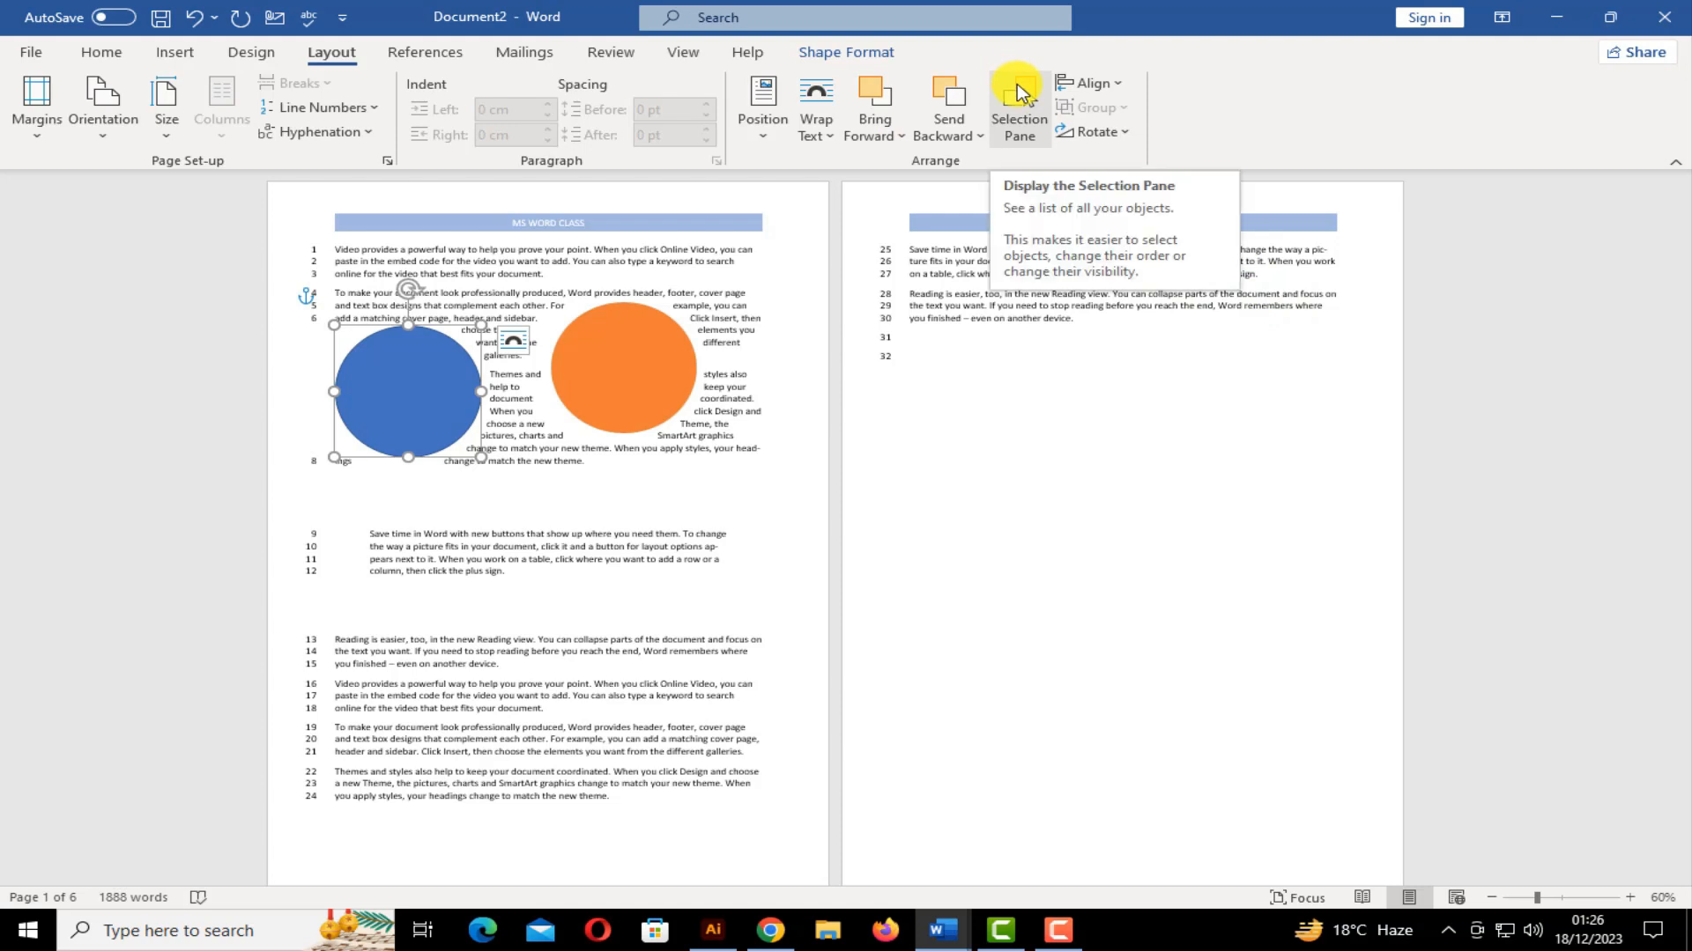
Display the list of objects on the page and select Oval 3 and Oval 2 in it alternately
click(1013, 117)
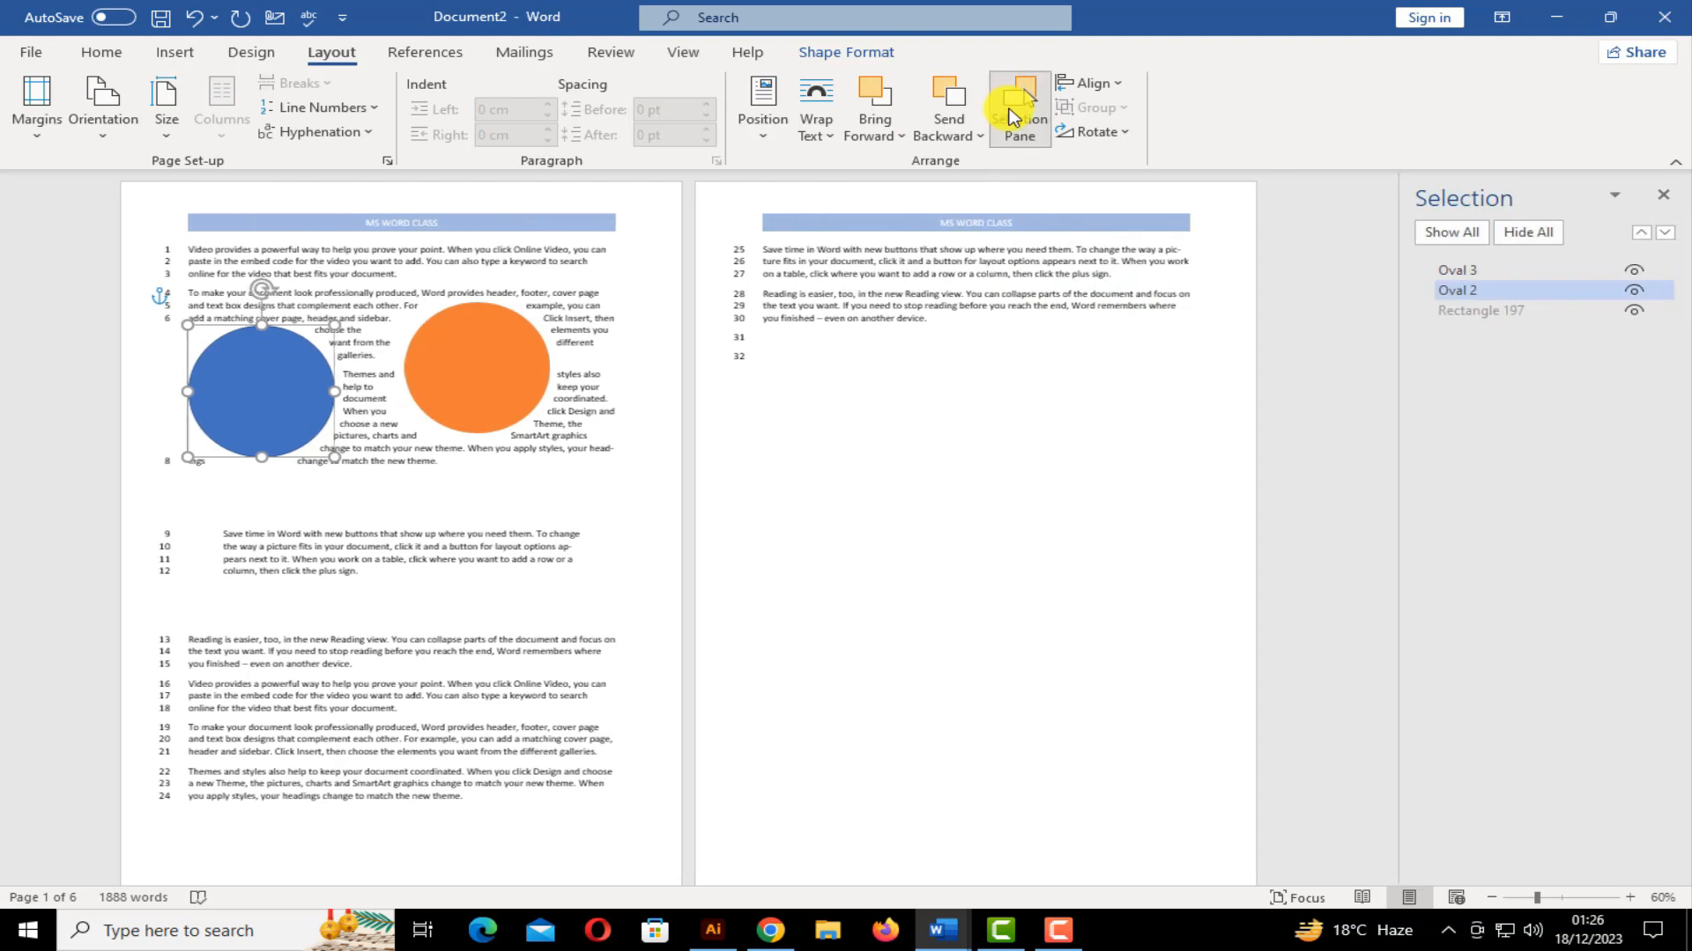
click(1490, 275)
click(1487, 290)
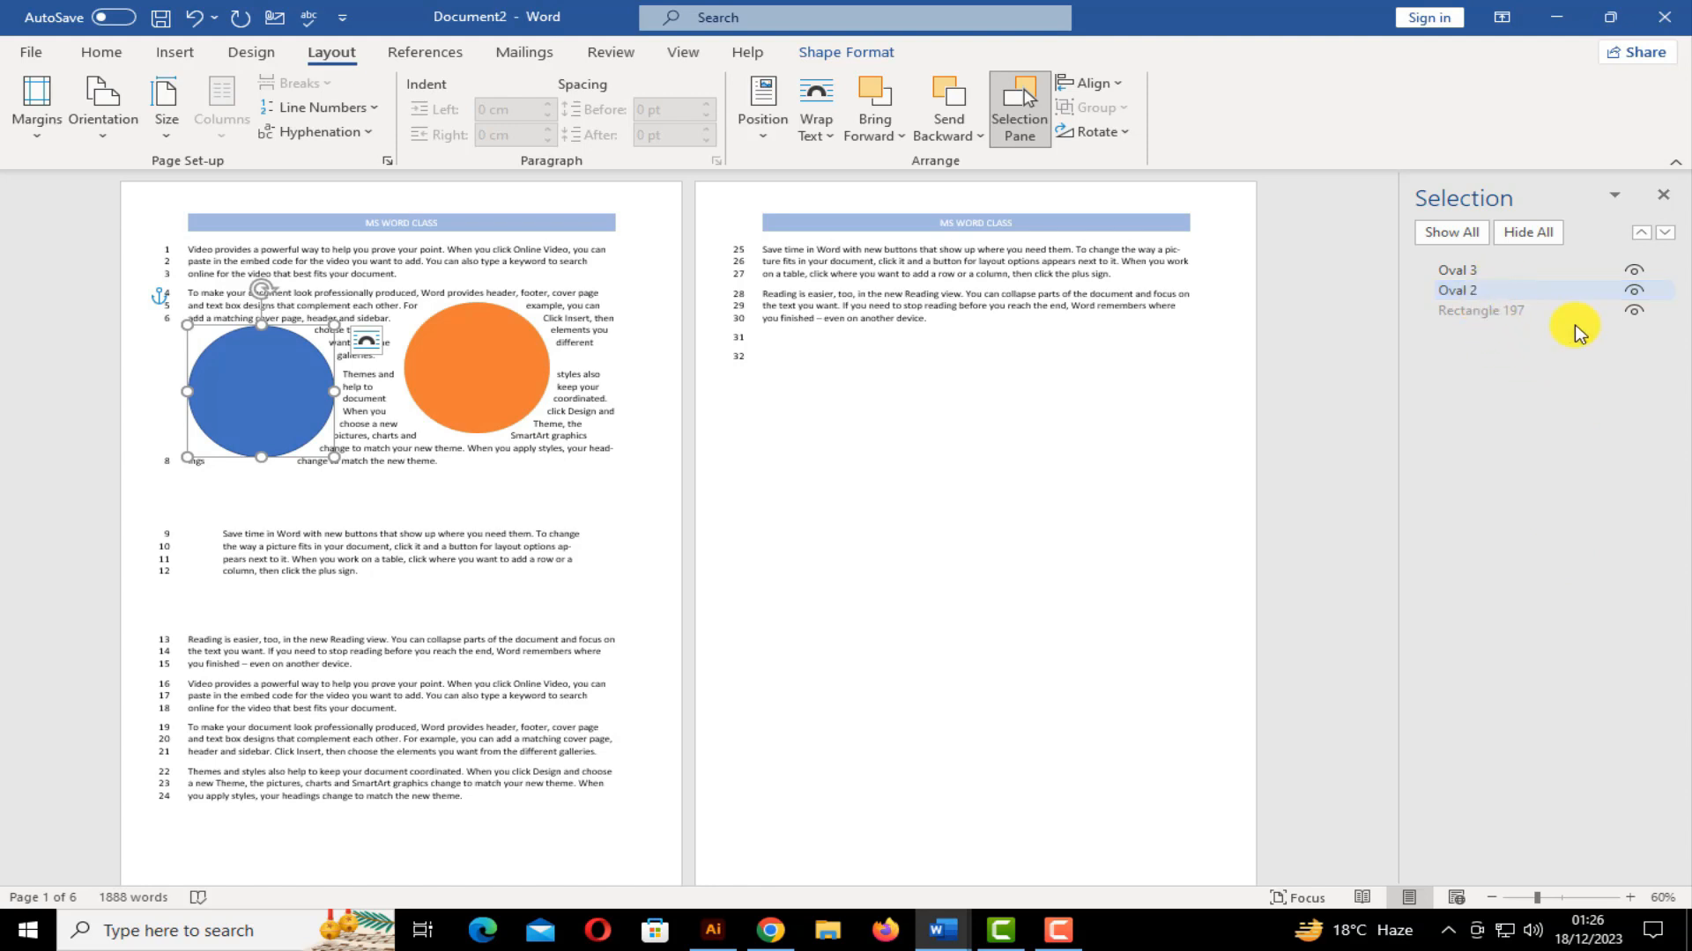
click(1514, 275)
click(1508, 283)
click(1507, 271)
click(1510, 287)
click(1509, 273)
click(1509, 288)
click(1507, 268)
click(1514, 289)
click(1499, 270)
click(1508, 288)
click(1506, 272)
click(1503, 289)
click(1489, 273)
click(1503, 291)
click(1501, 272)
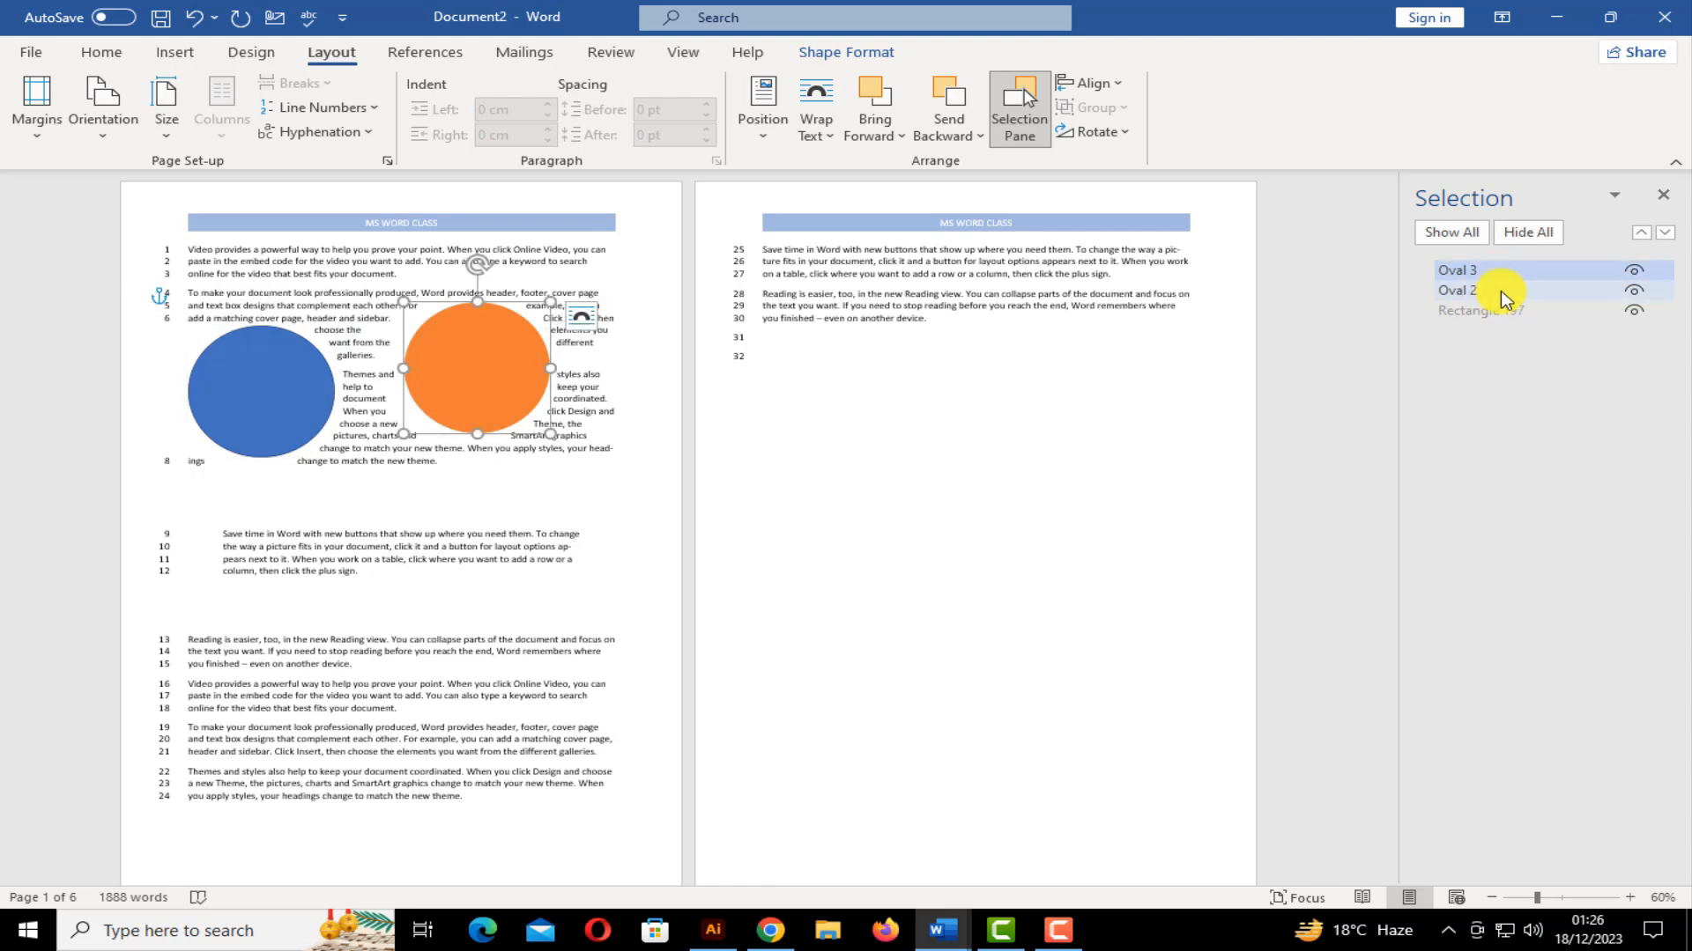
double_click(1503, 291)
Open Oval 3's name for editing in the object list, and hide and show that circle again
click(1496, 272)
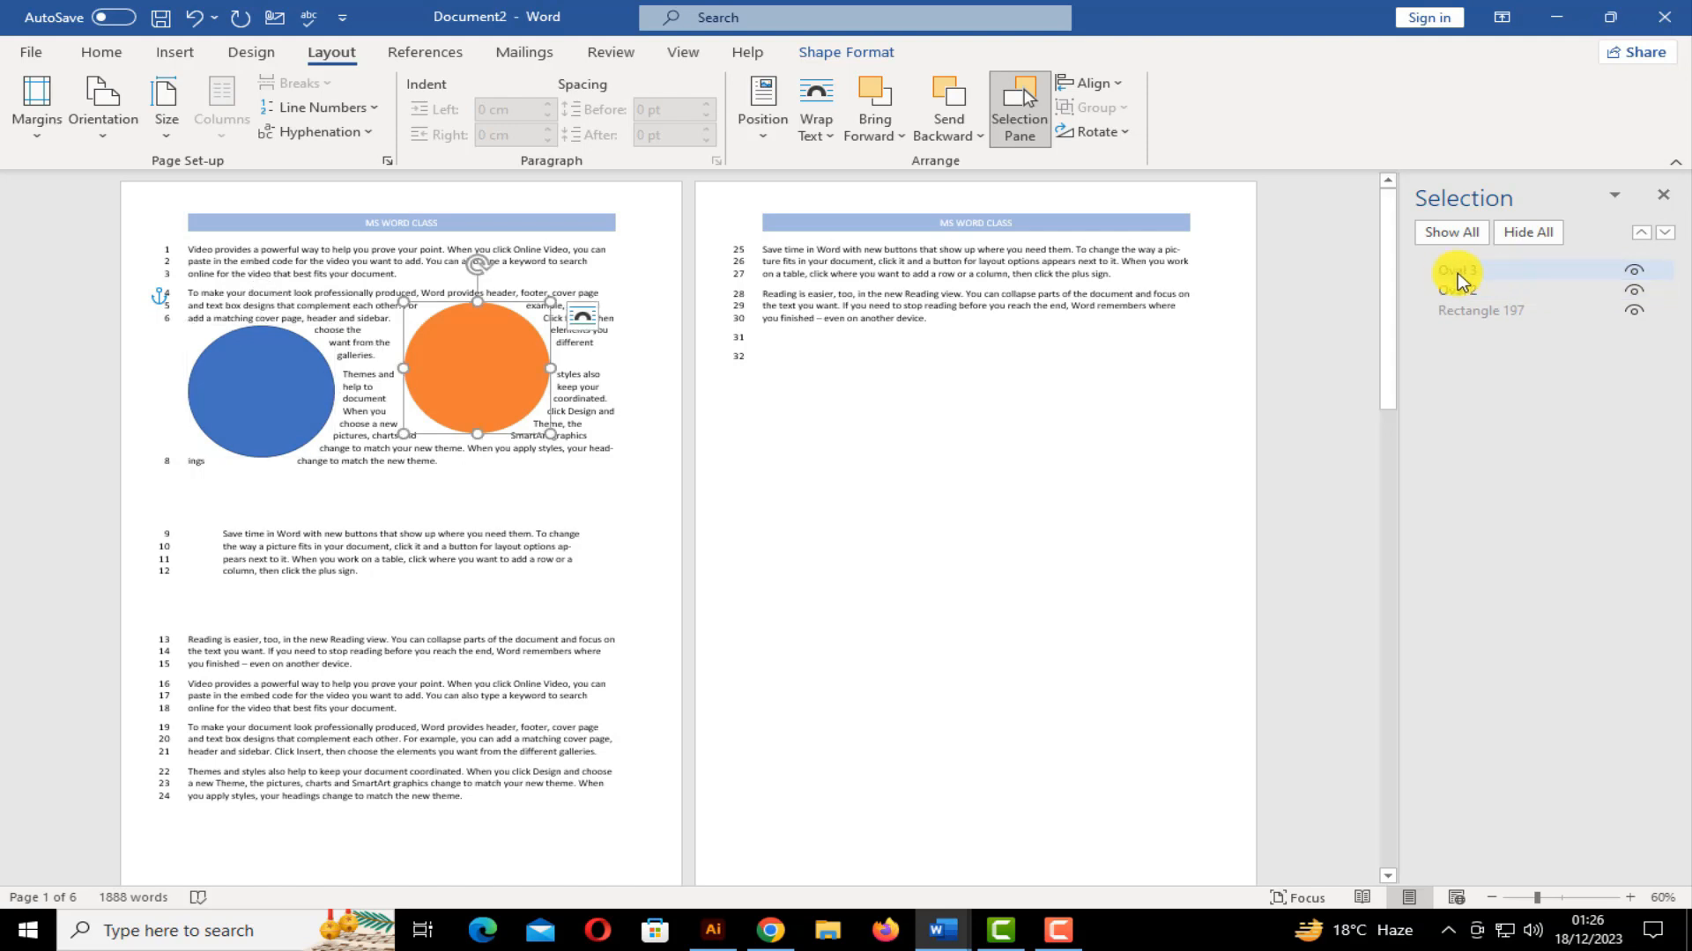
double_click(1458, 273)
click(1458, 273)
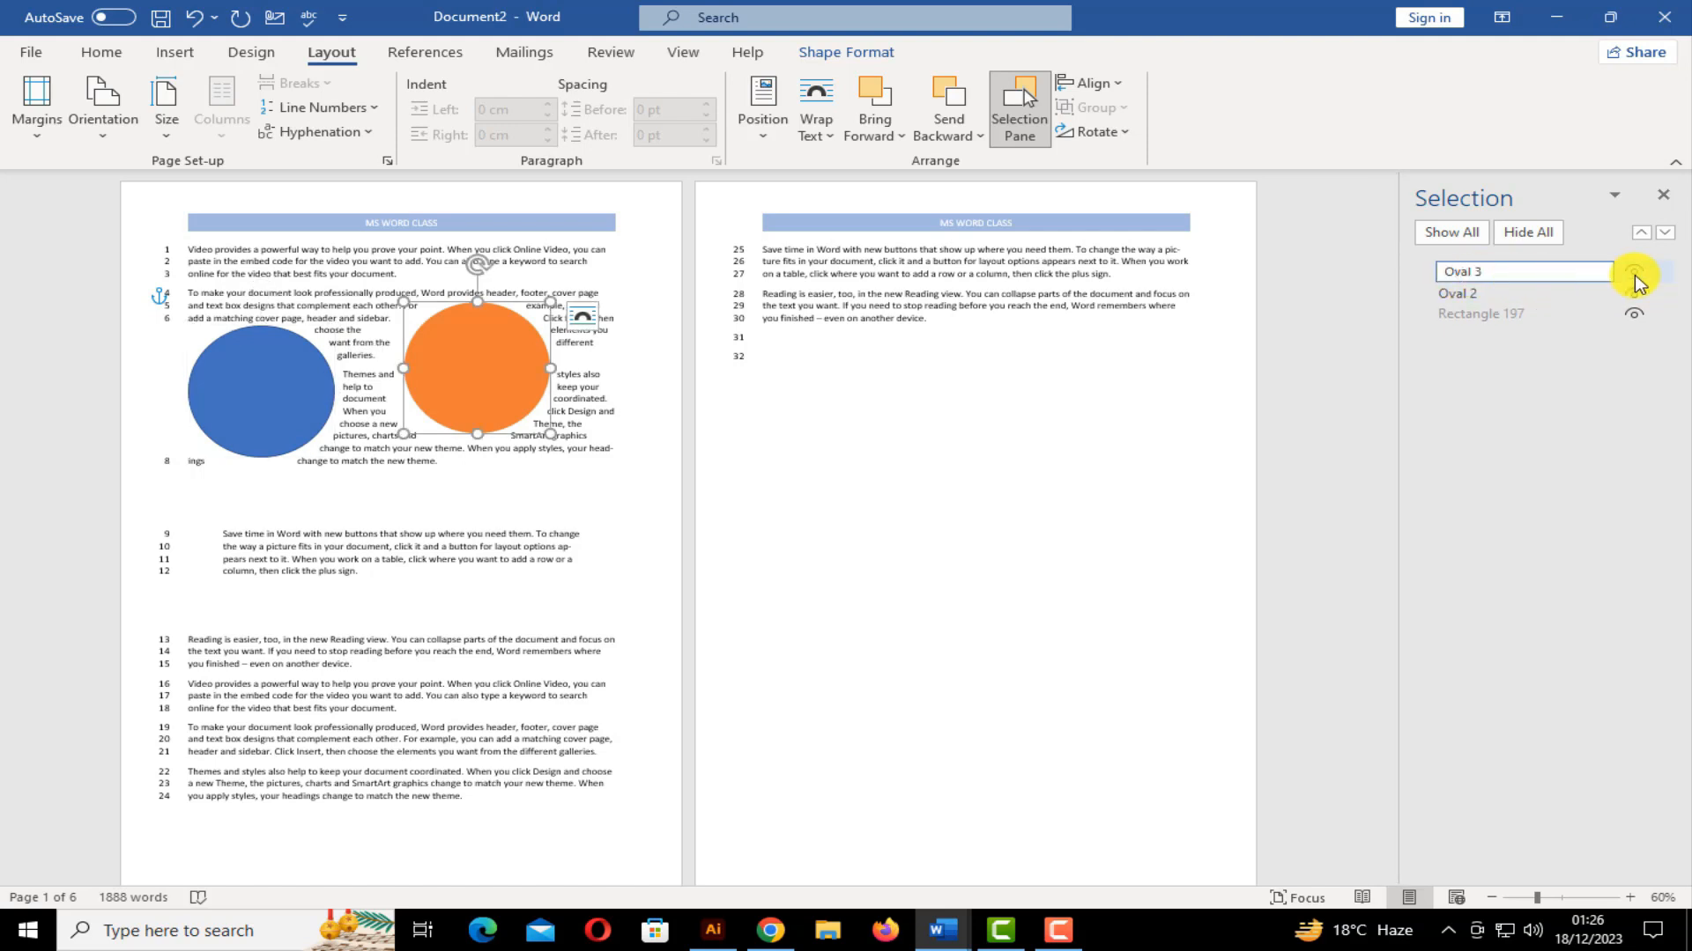
click(1634, 274)
click(1635, 275)
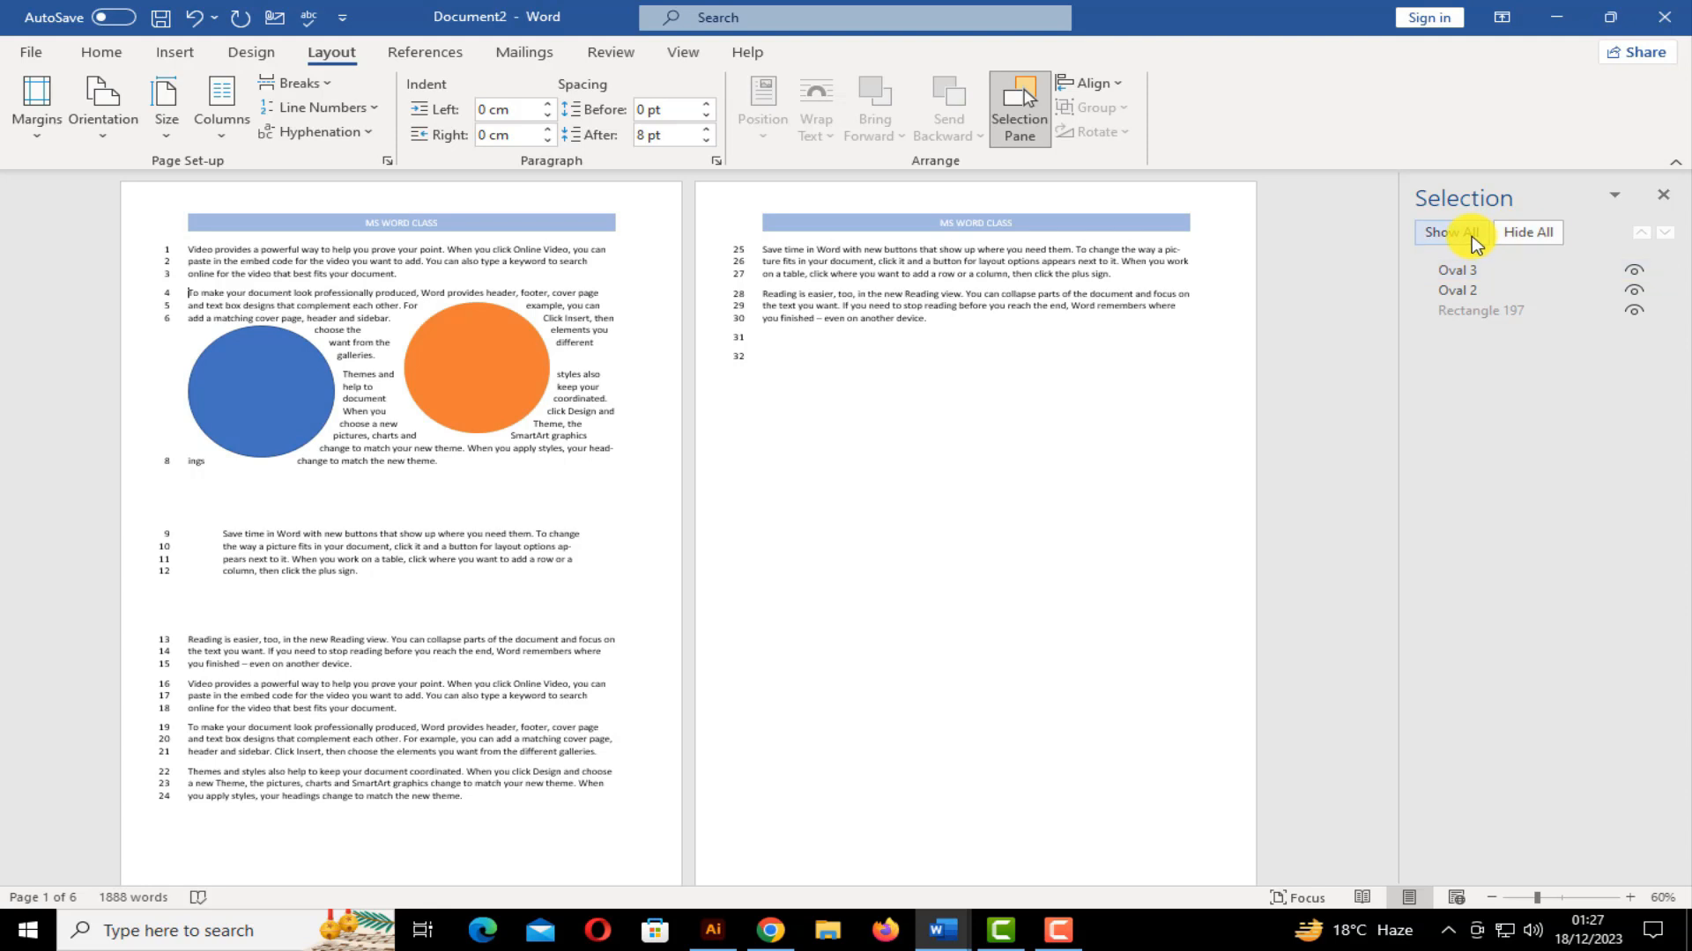
Align the orange circle to the top margin of the page
click(1105, 88)
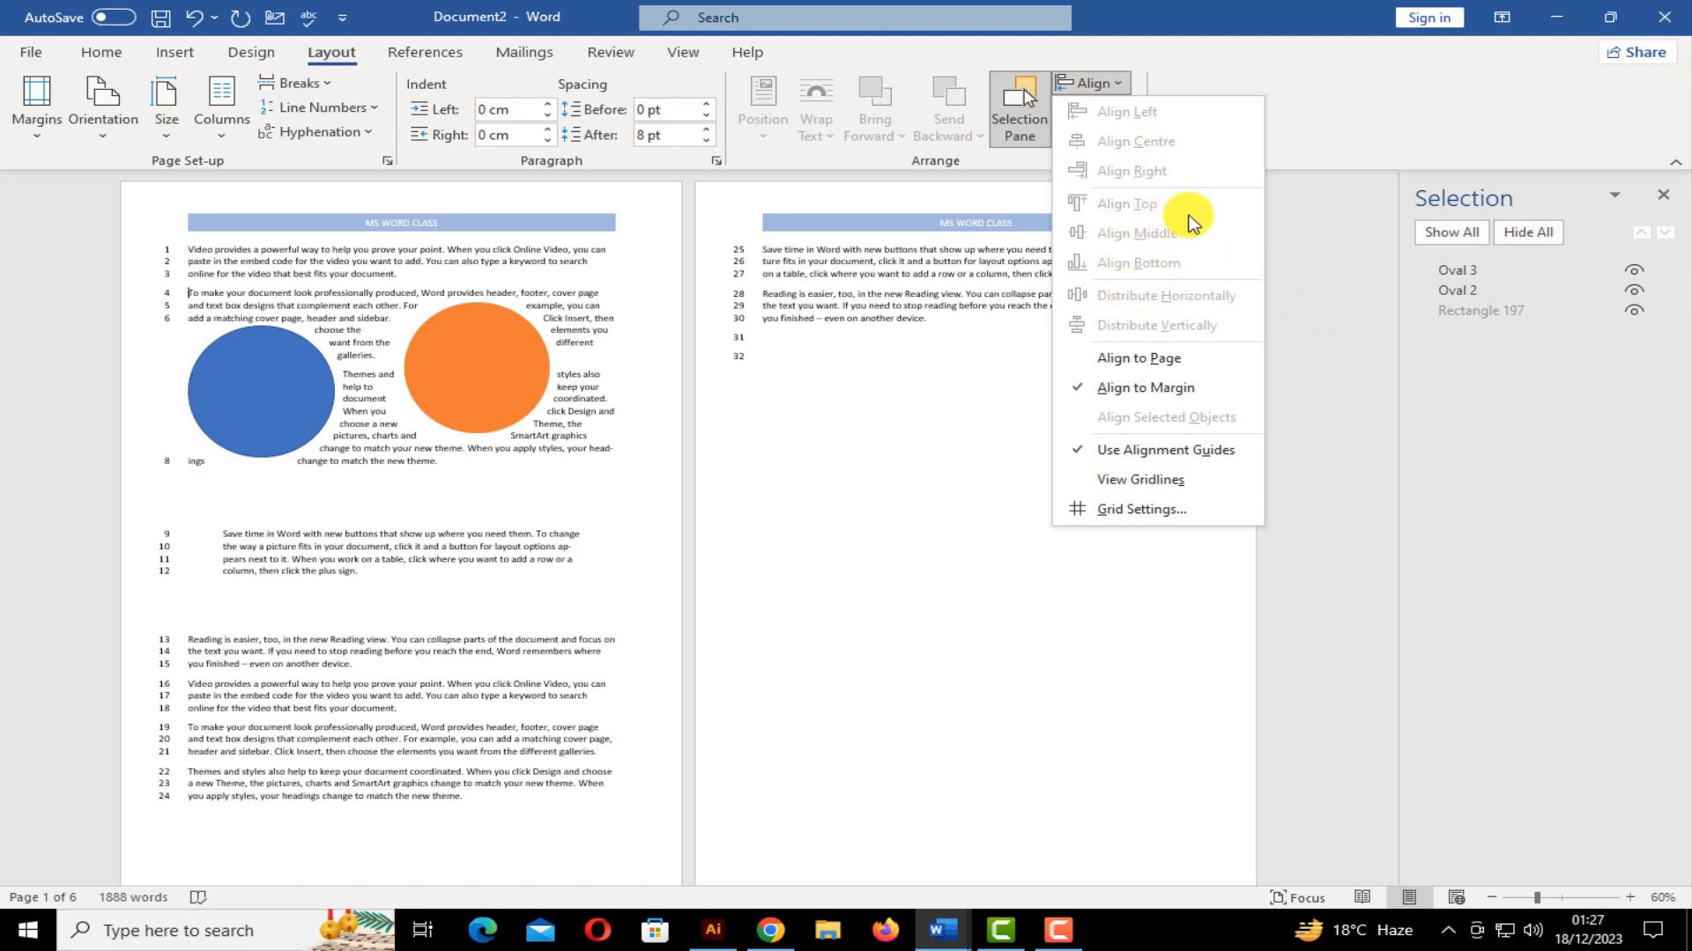
click(516, 395)
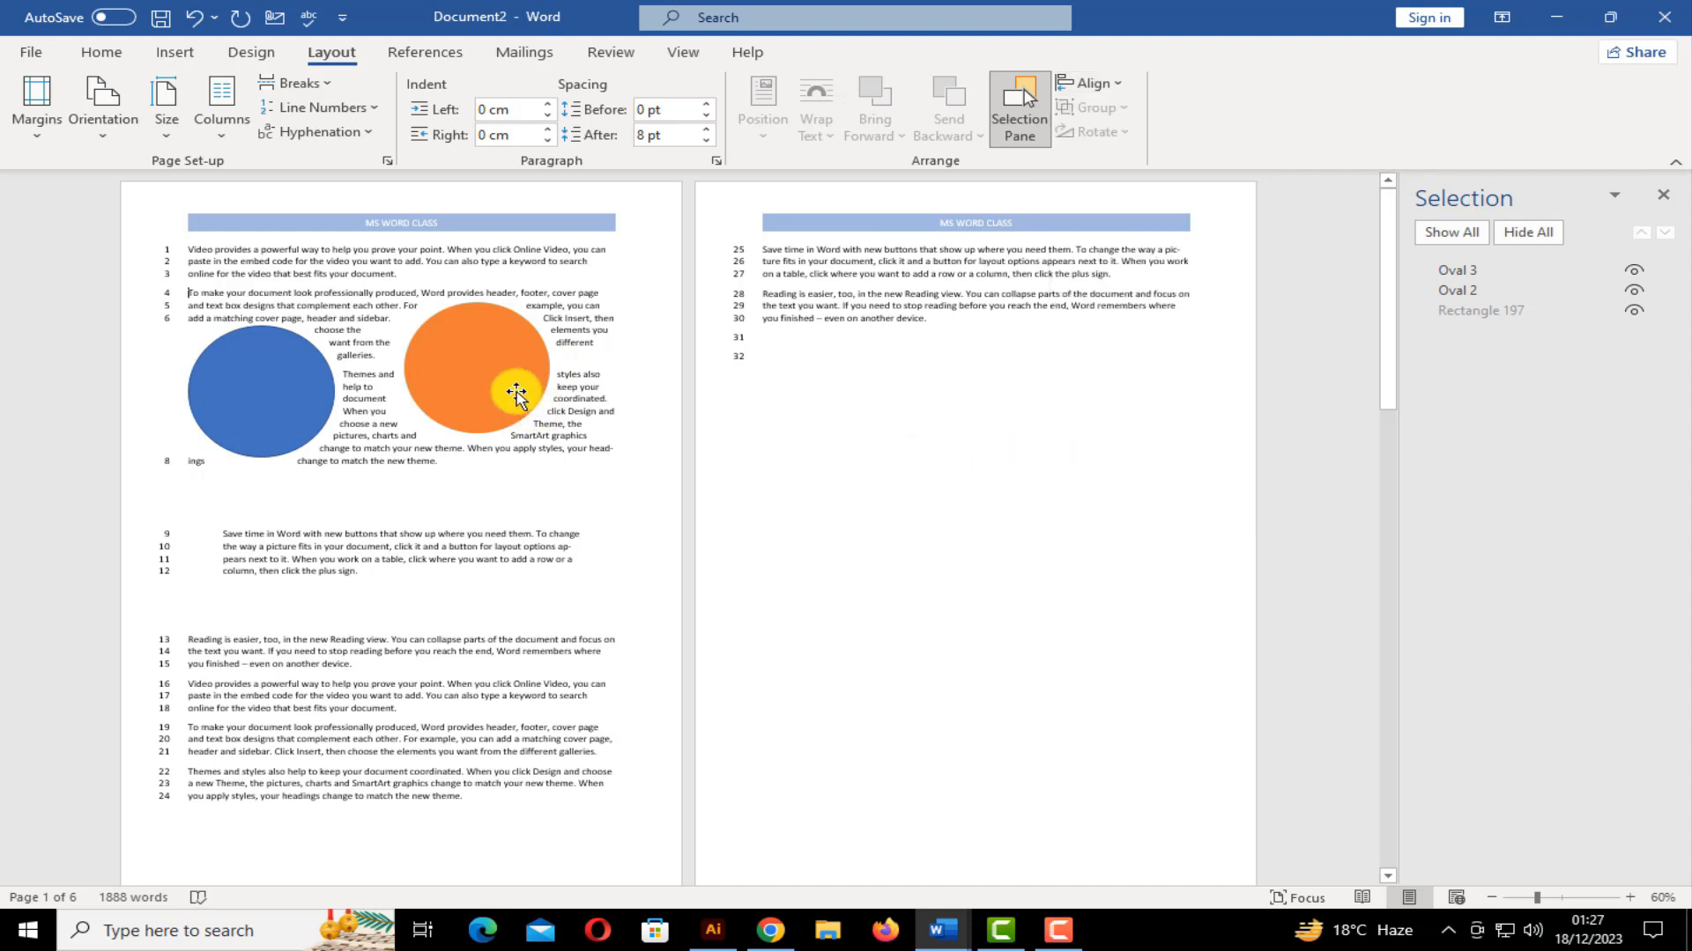
click(516, 395)
click(1090, 83)
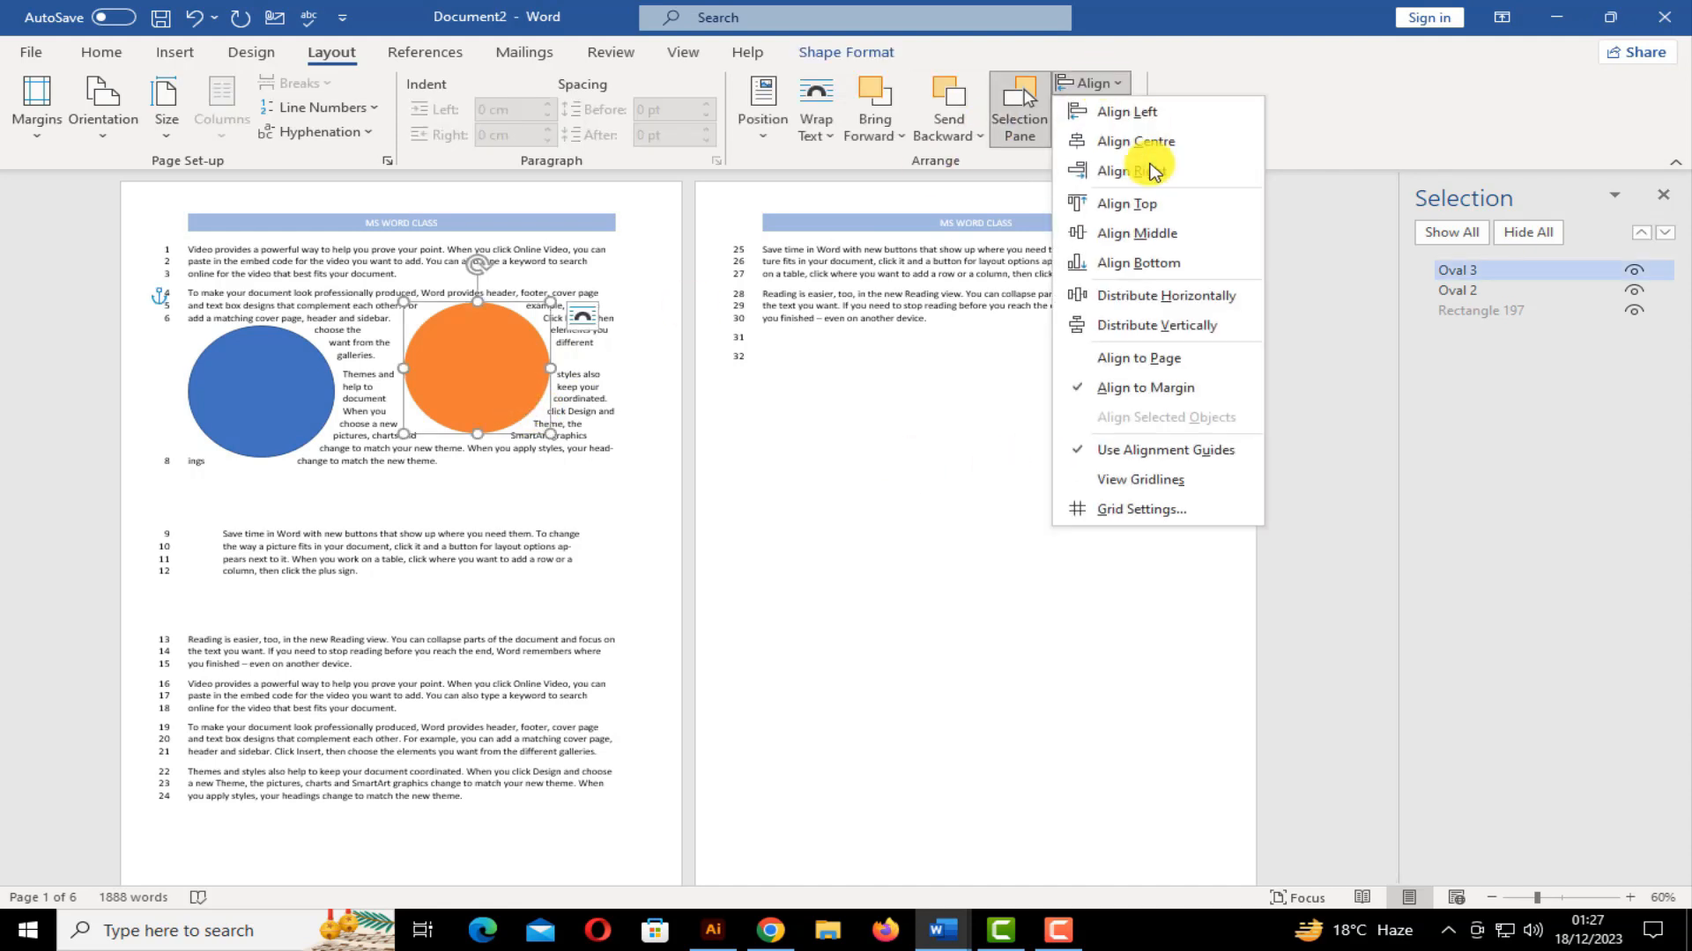
click(1165, 212)
click(1092, 88)
click(895, 358)
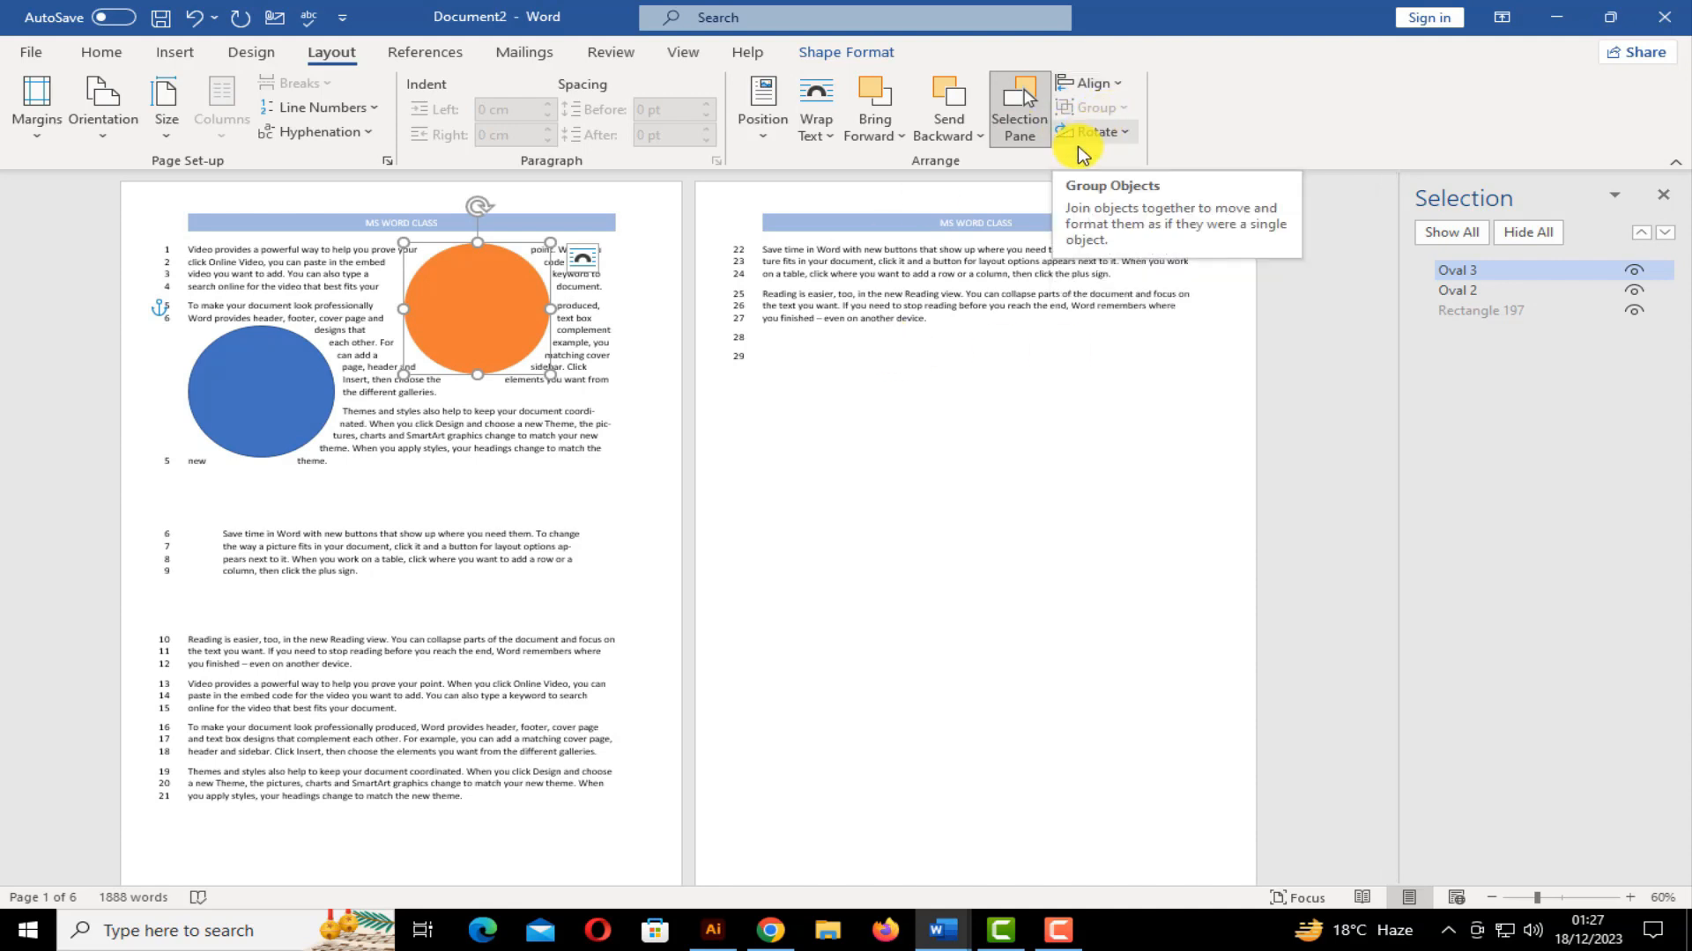
Move the orange circle directly beside the blue one and group the two circles
drag(482, 356, 422, 427)
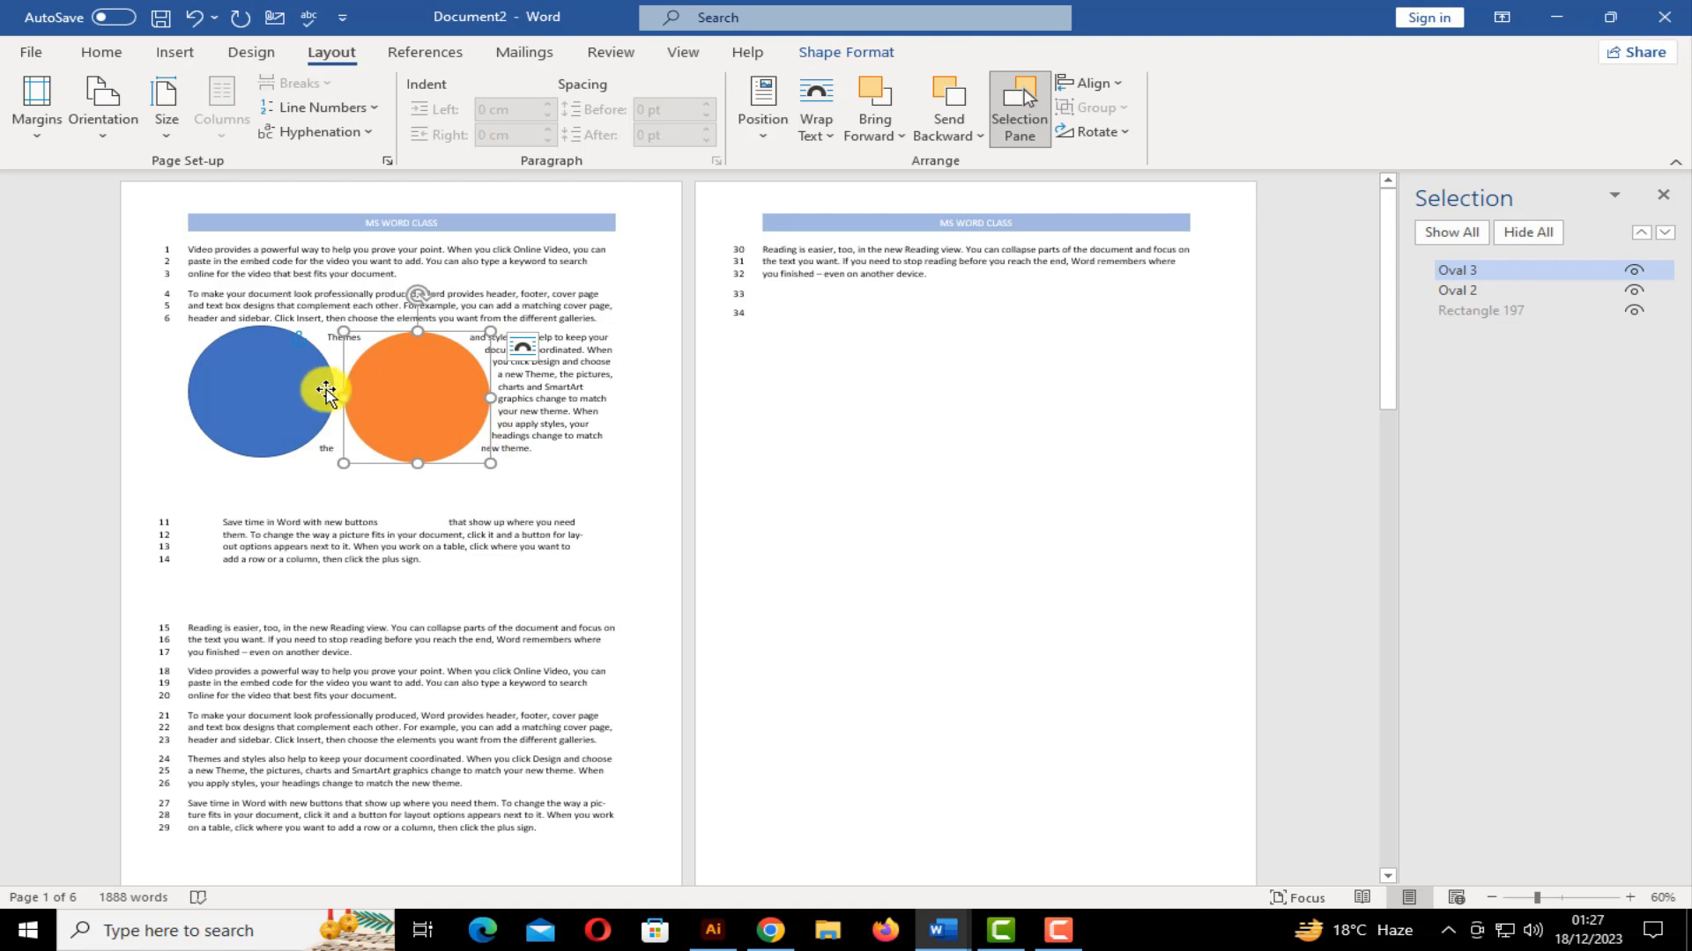
shift+click(287, 393)
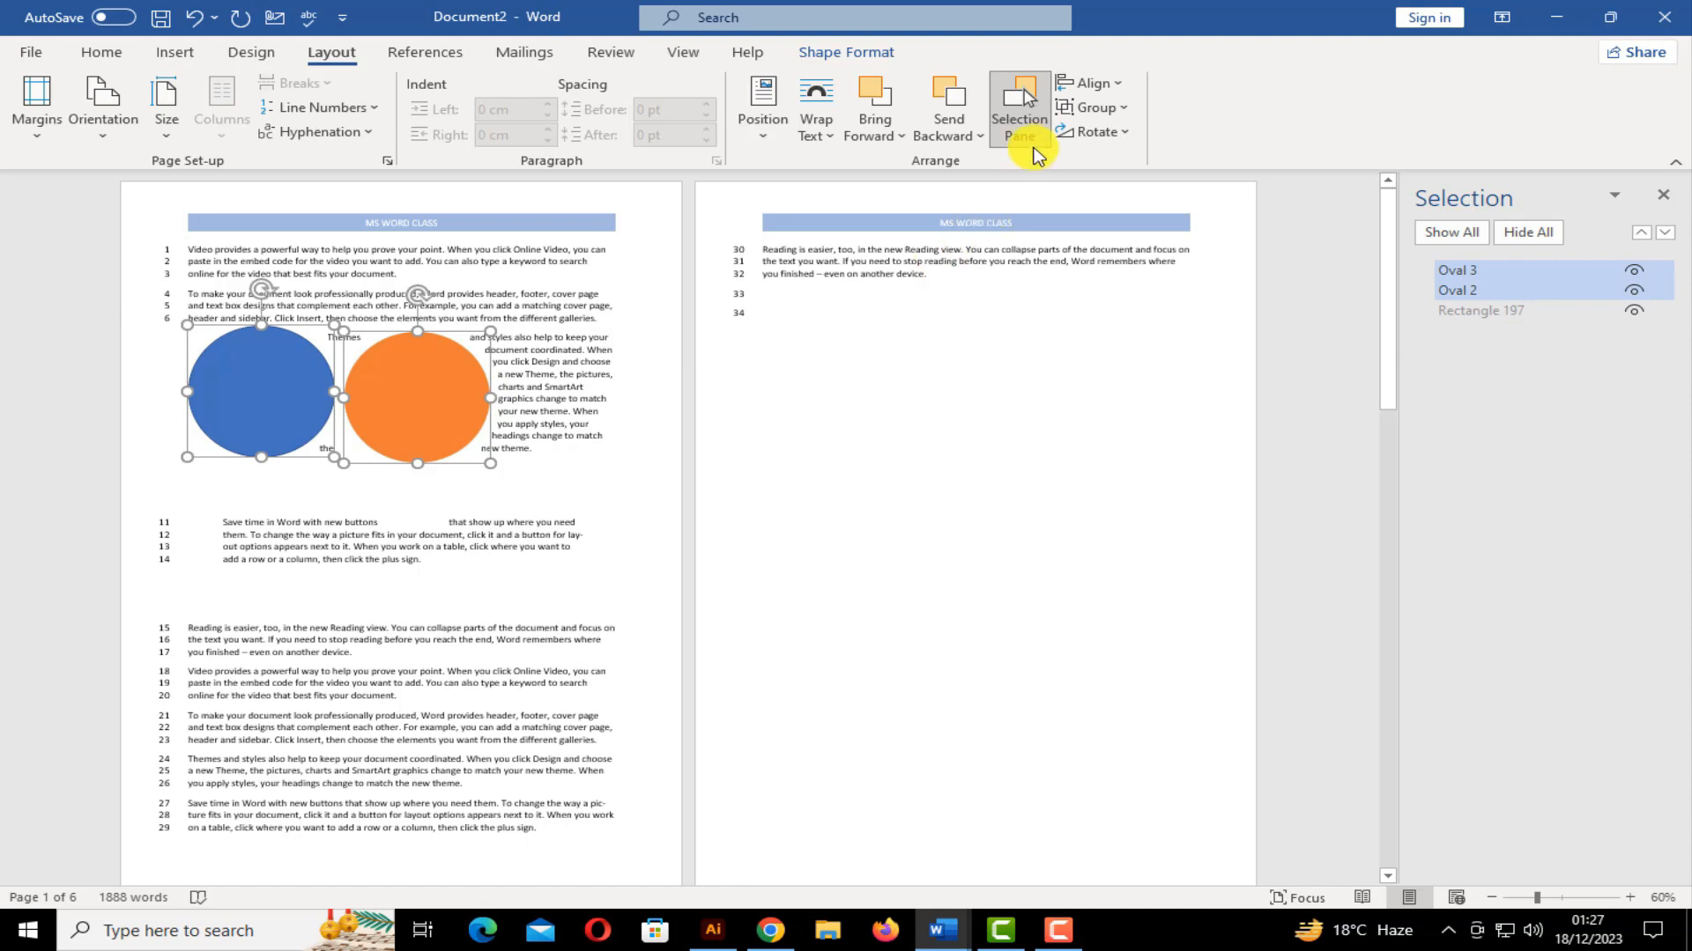
click(1125, 108)
click(1116, 136)
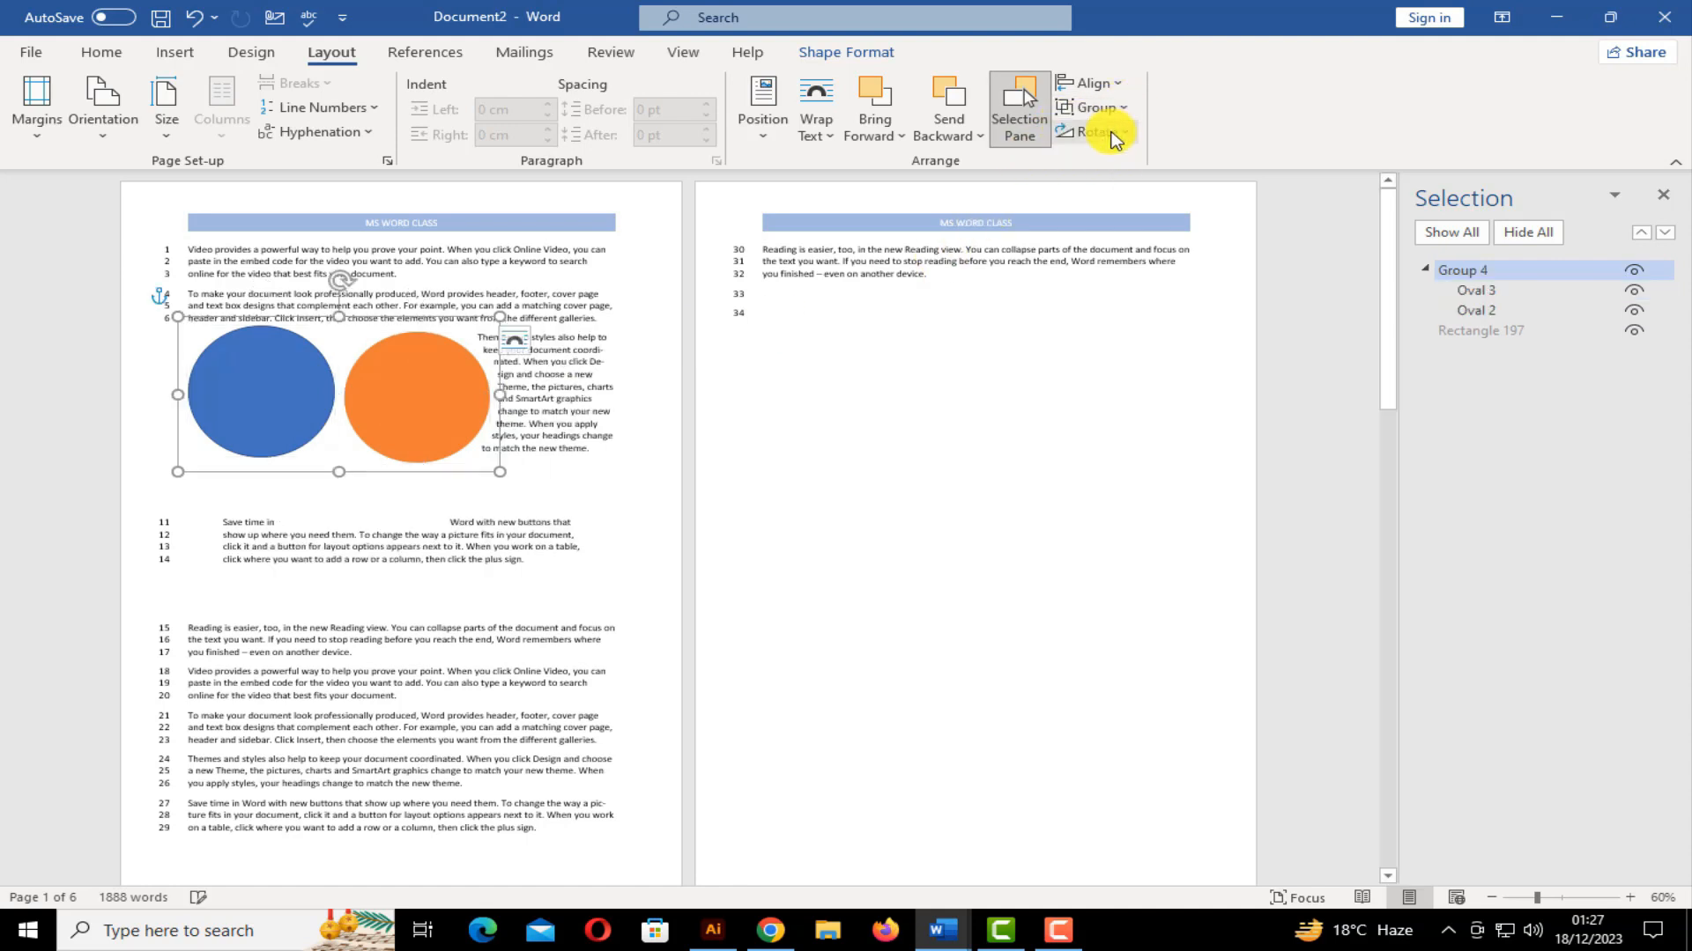
Move the grouped circles down and right over the indented paragraph, and collapse the group's entry in the object list
click(967, 437)
drag(370, 408, 494, 477)
click(1117, 112)
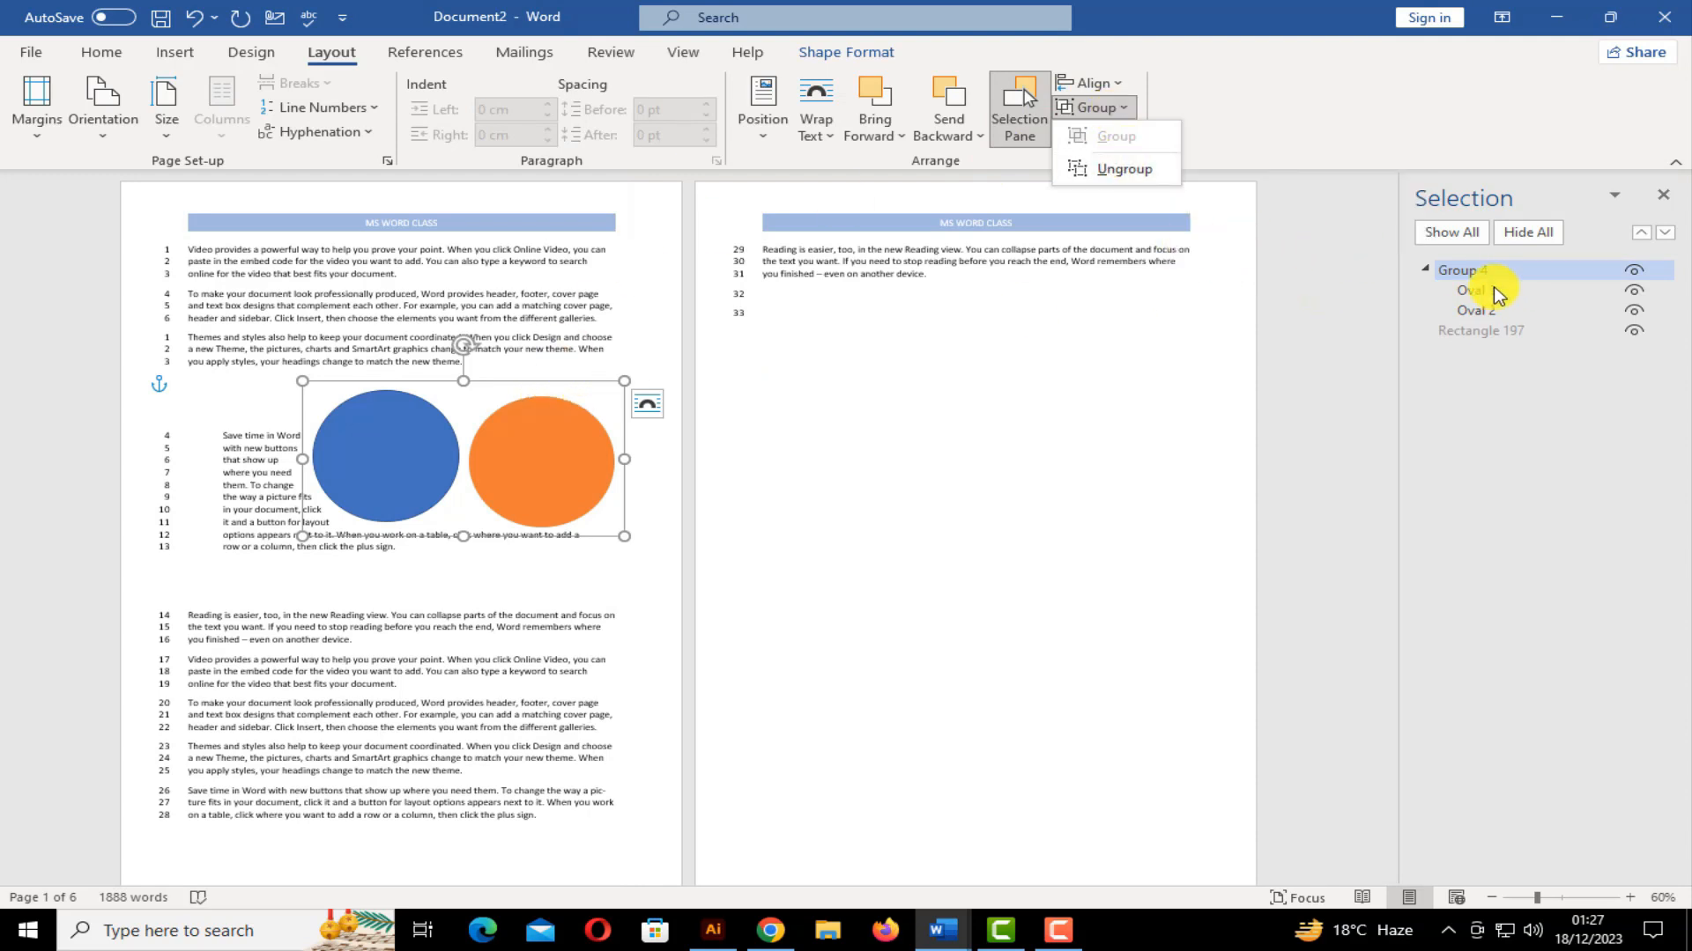
click(1425, 270)
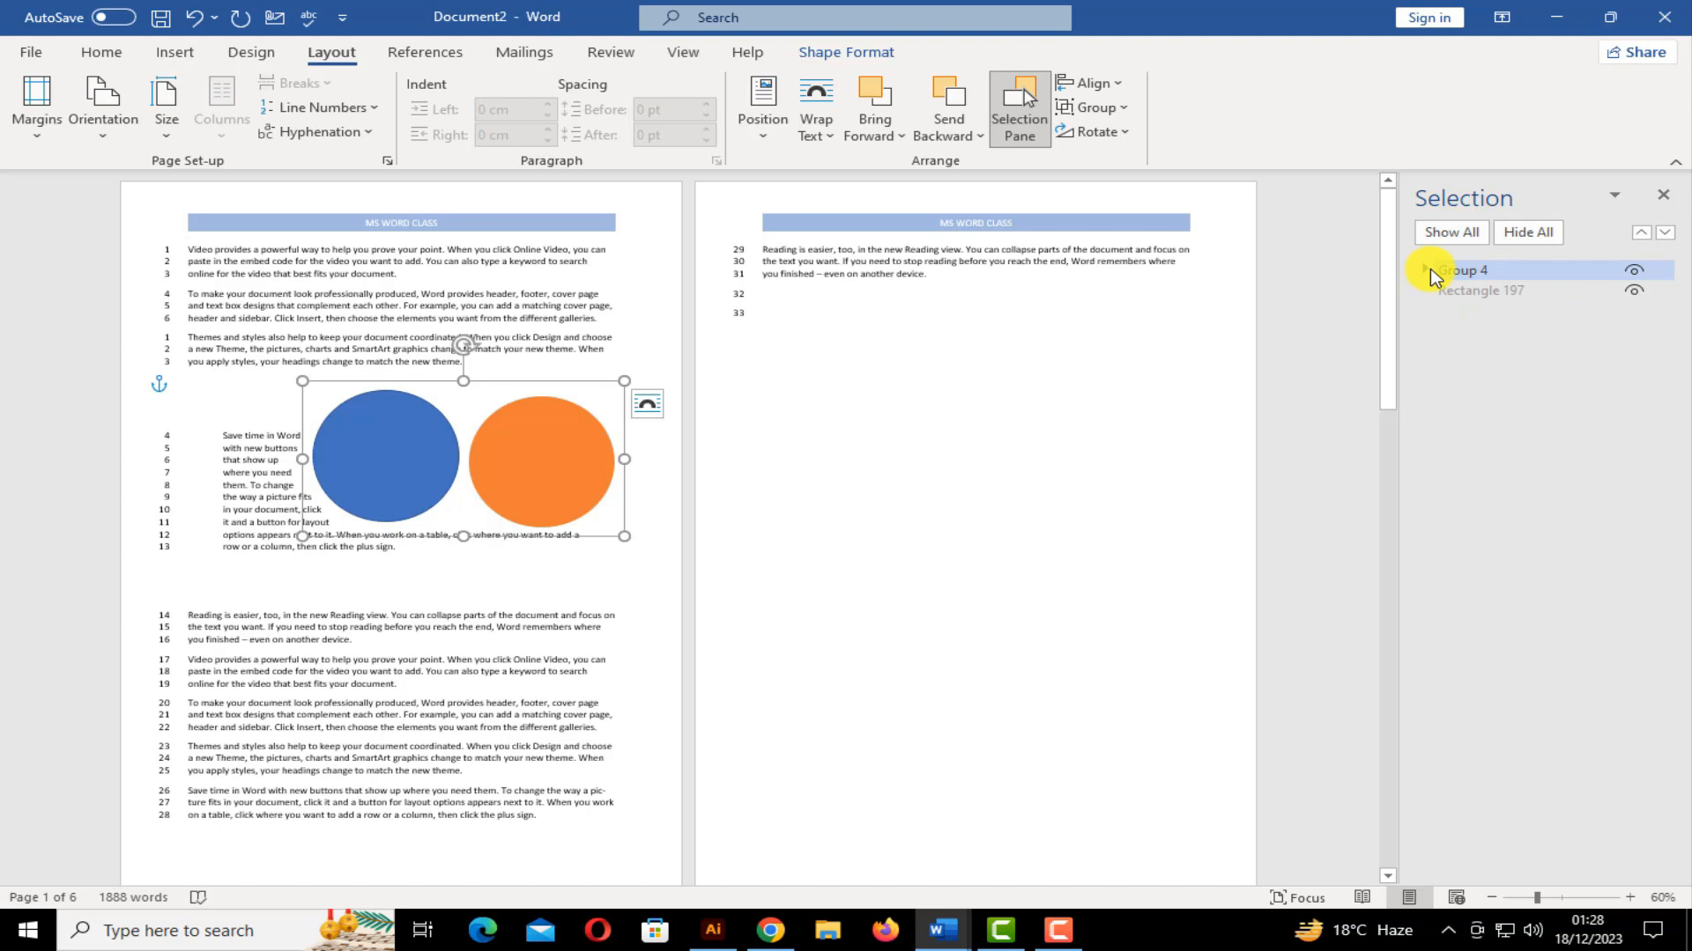
View the rotate and flip options for the grouped circles, and display the referencing commands
click(1112, 134)
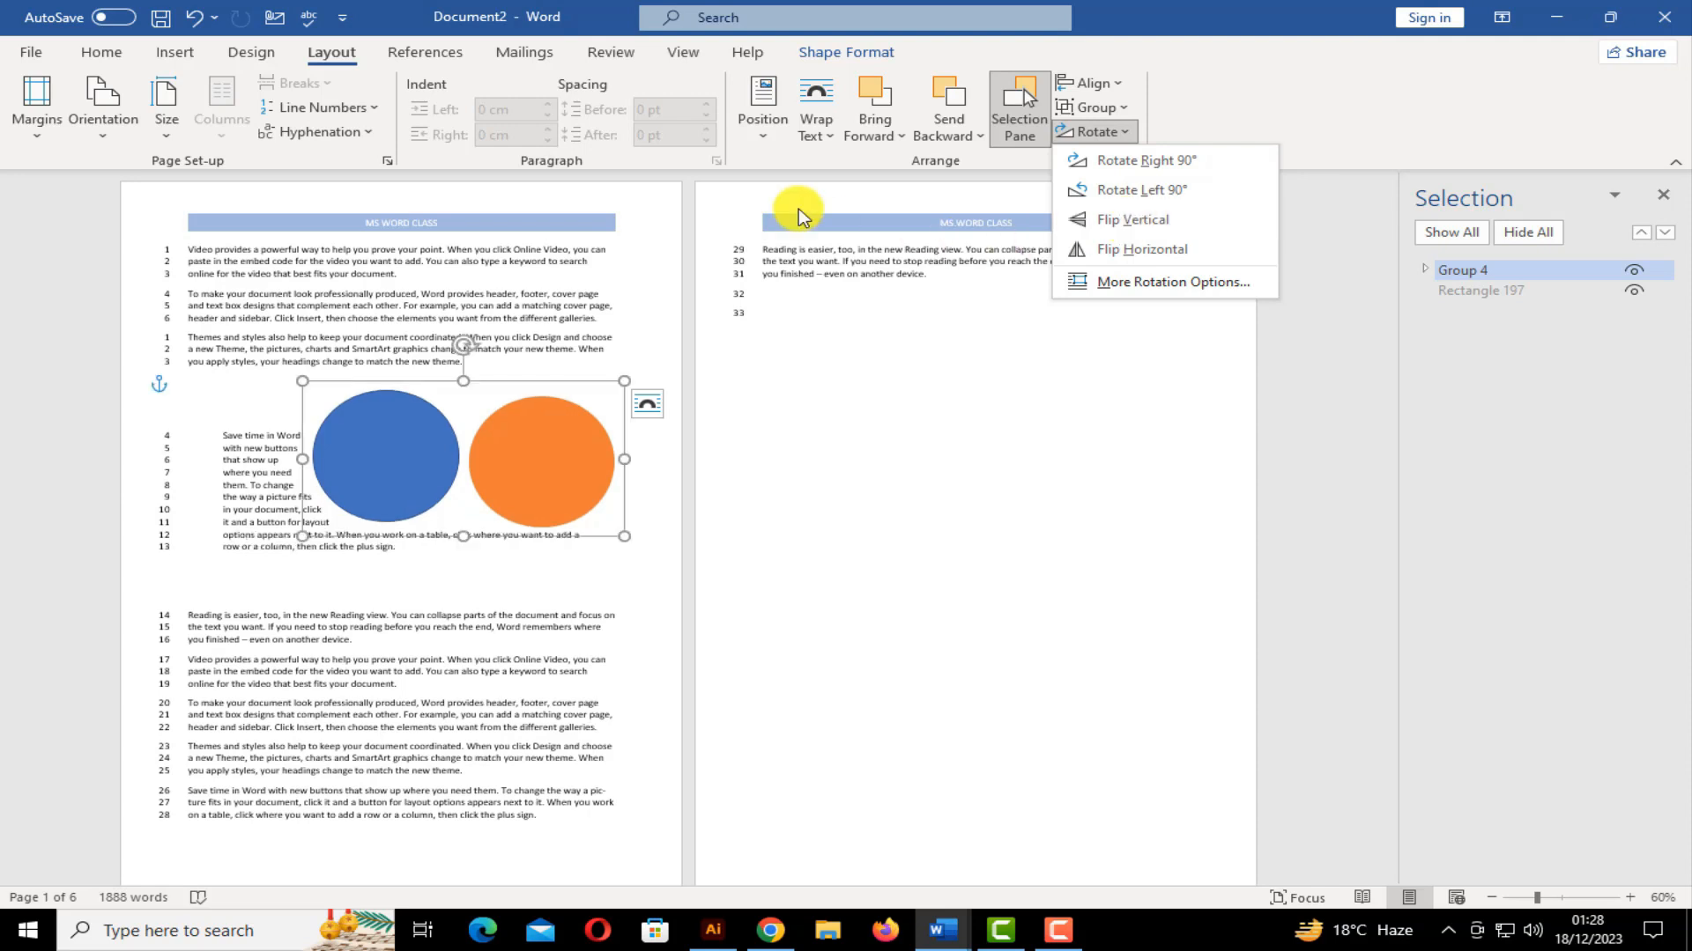
click(440, 57)
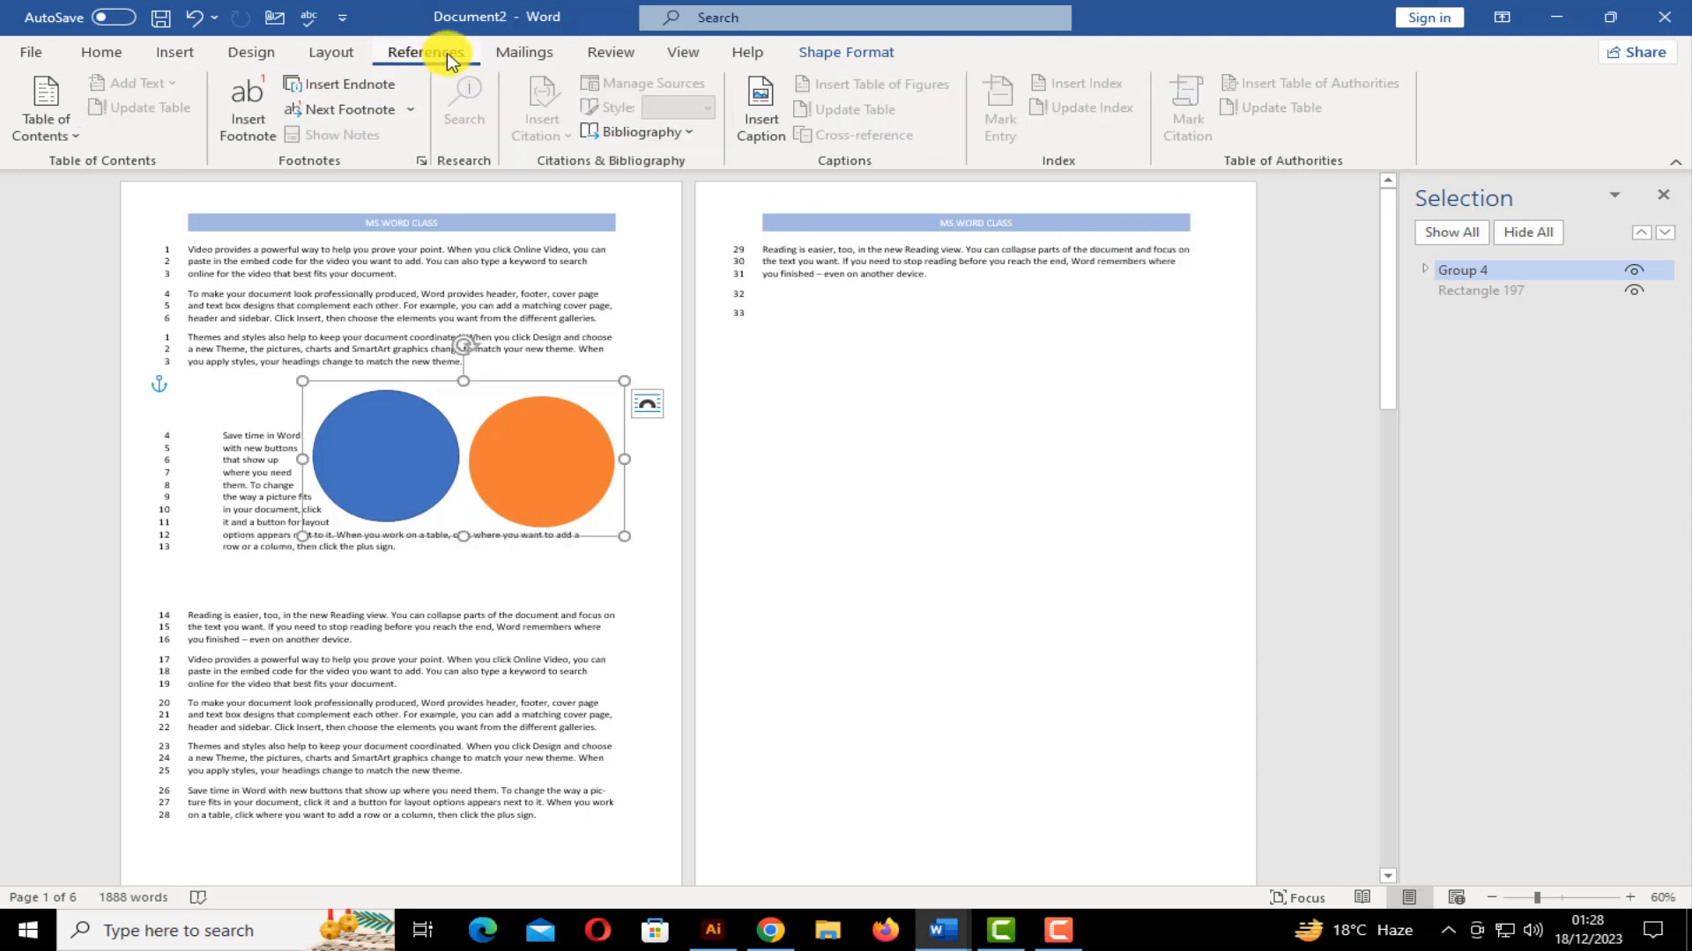